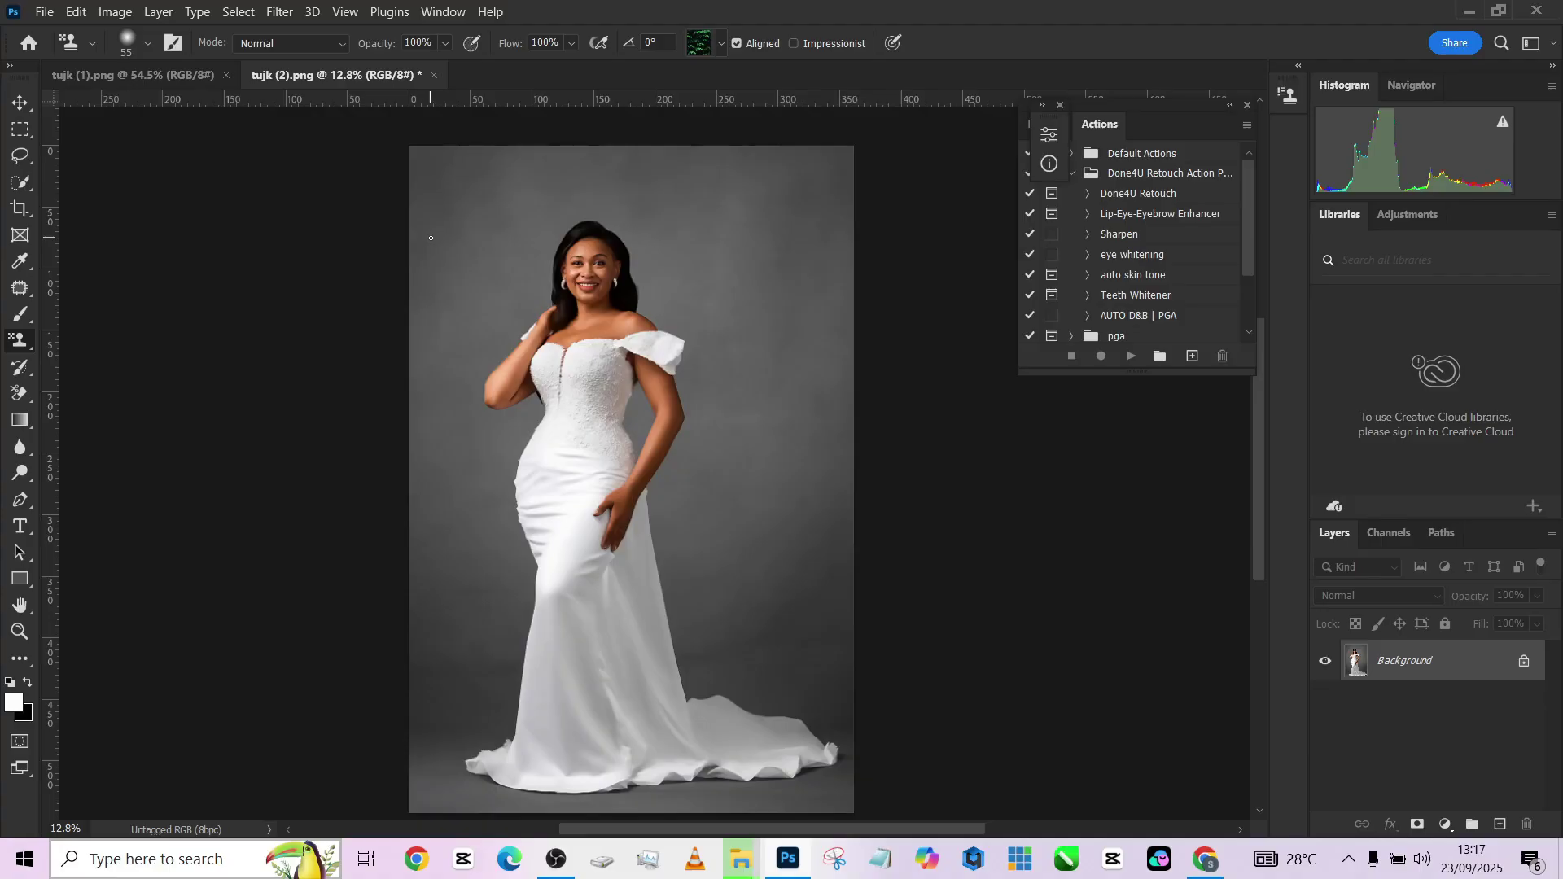
Set up a 4:5 (8:10) ratio crop on the bride photo.
left_click(186, 75)
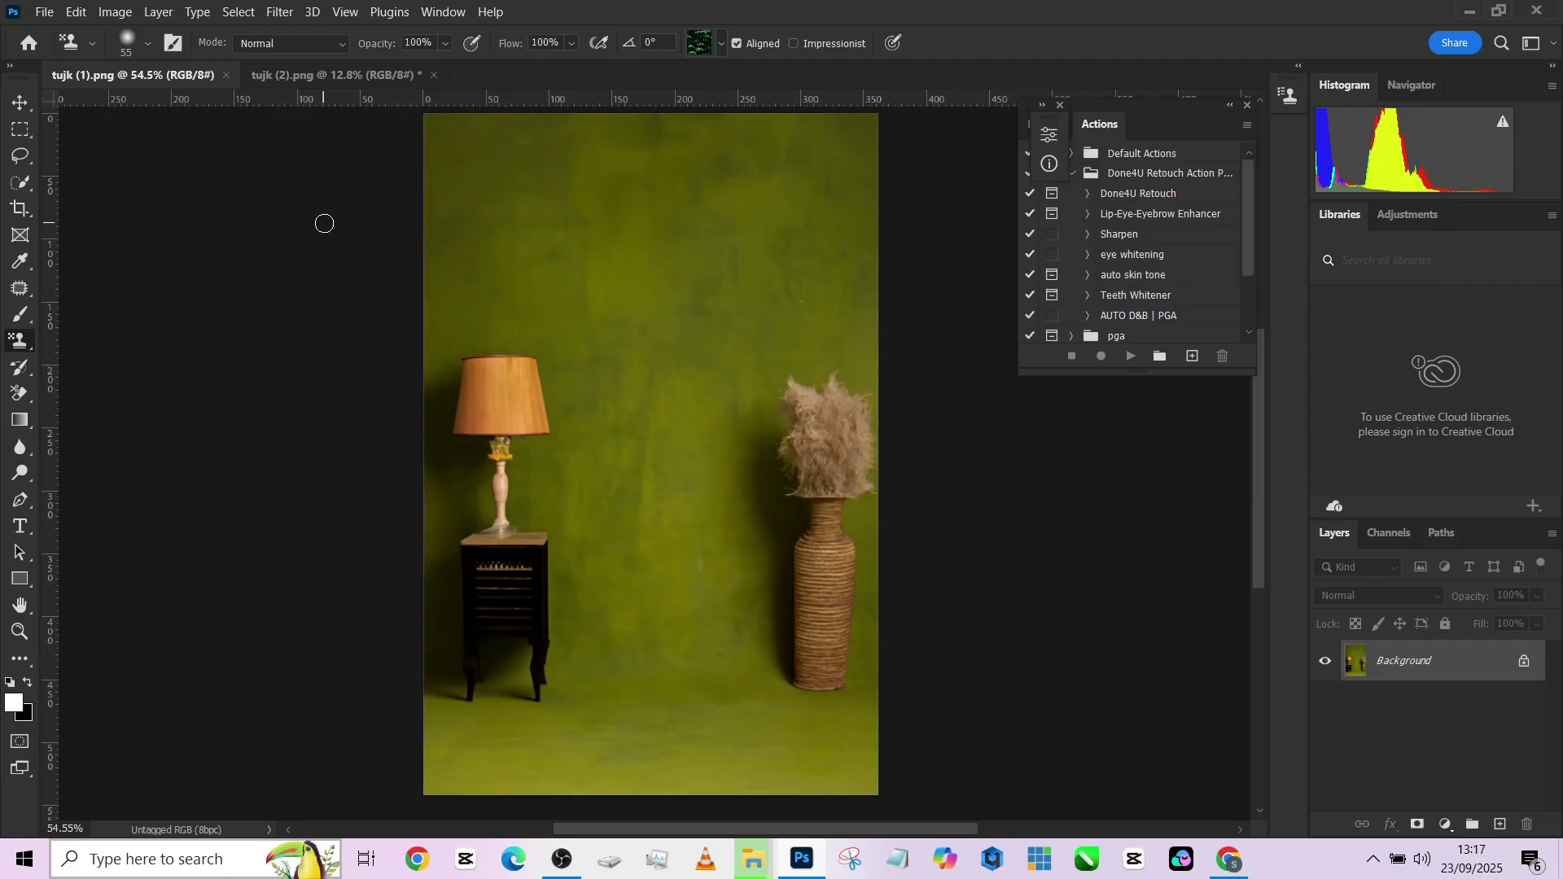
left_click(346, 79)
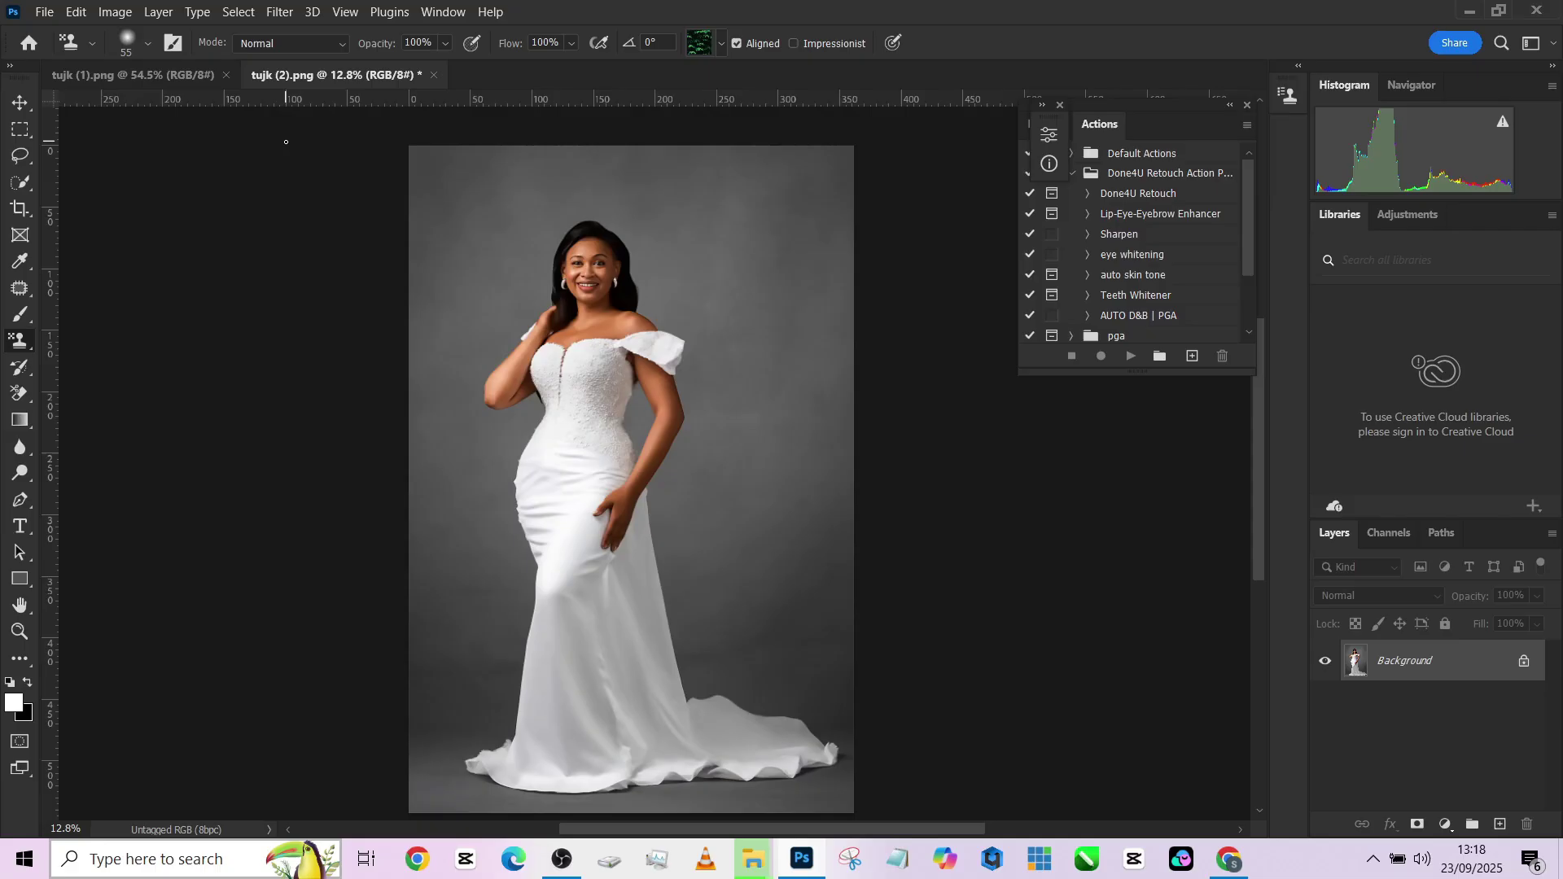
left_click(20, 211)
left_click(147, 46)
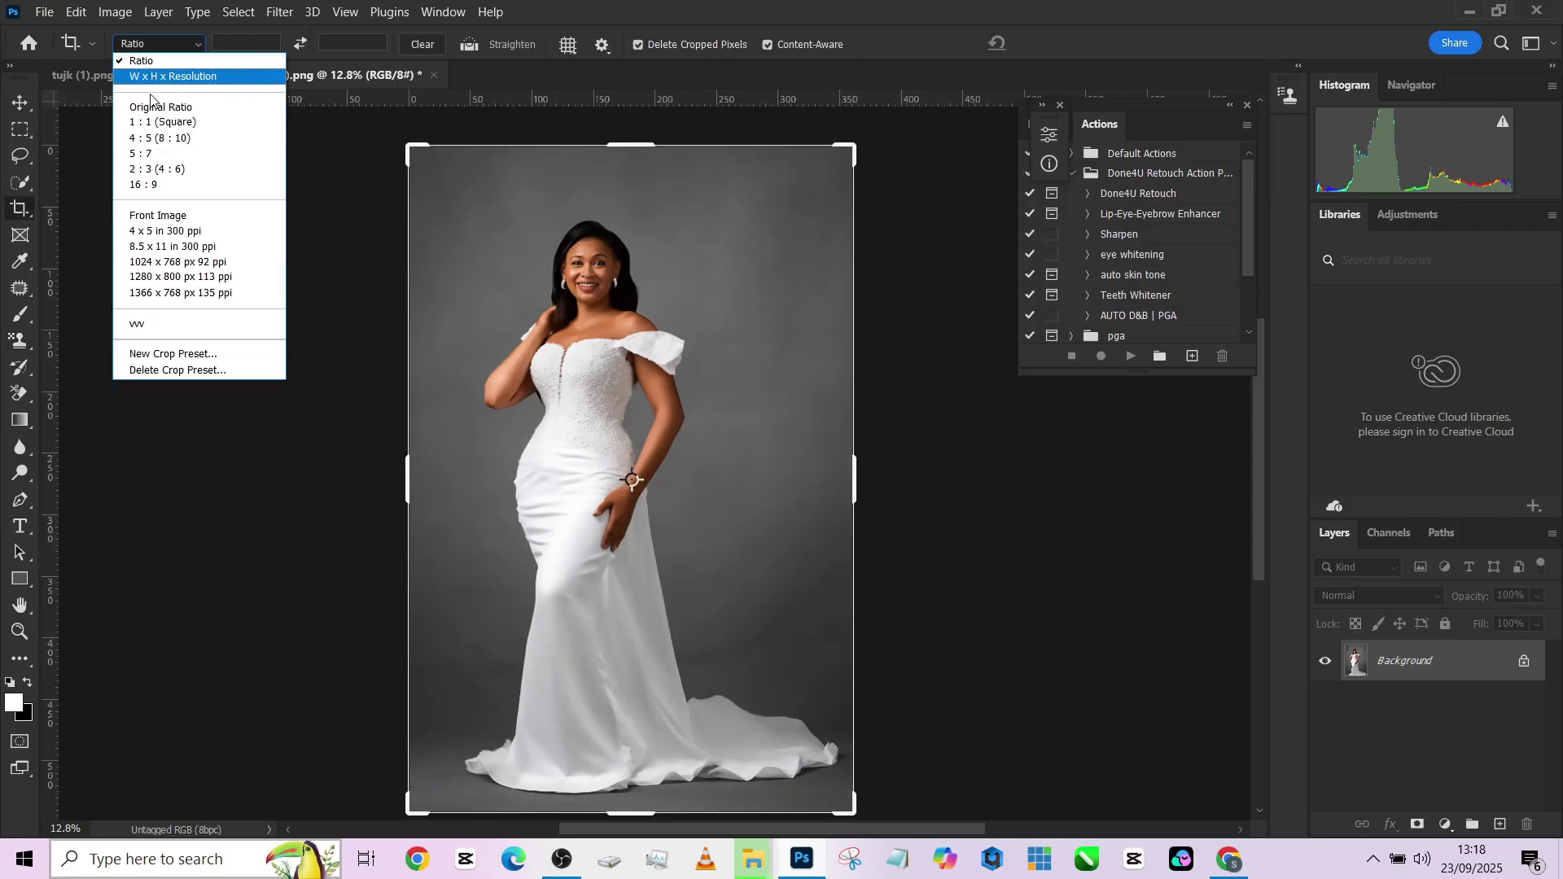
left_click(150, 133)
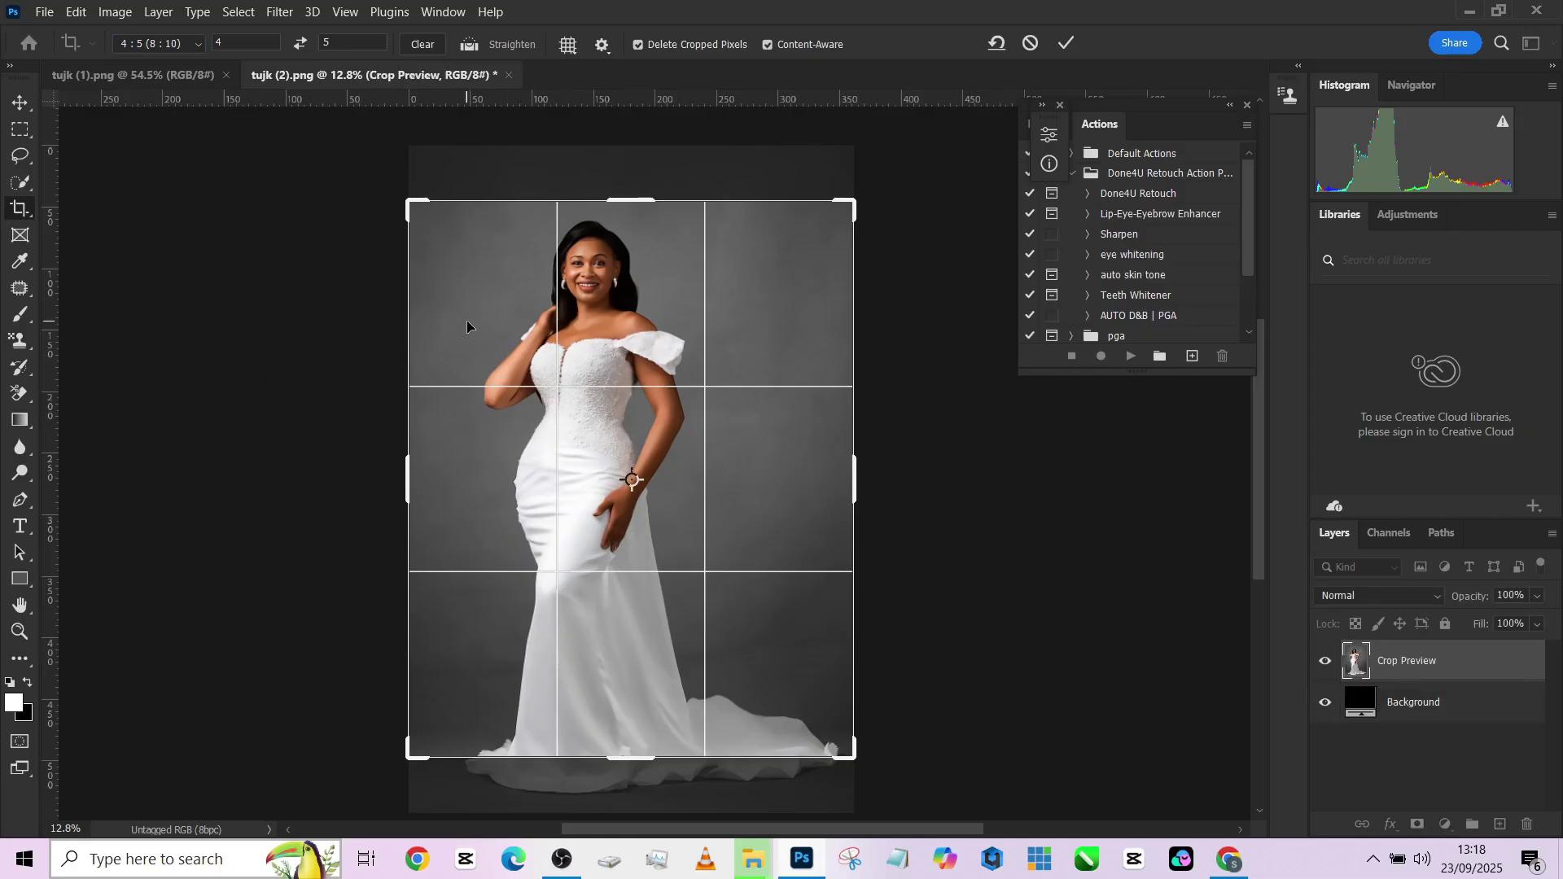
Widen the crop past the top and bottom edges, recentre the bride, and apply with Content-Aware fill.
left_click_drag(632, 757, 632, 786)
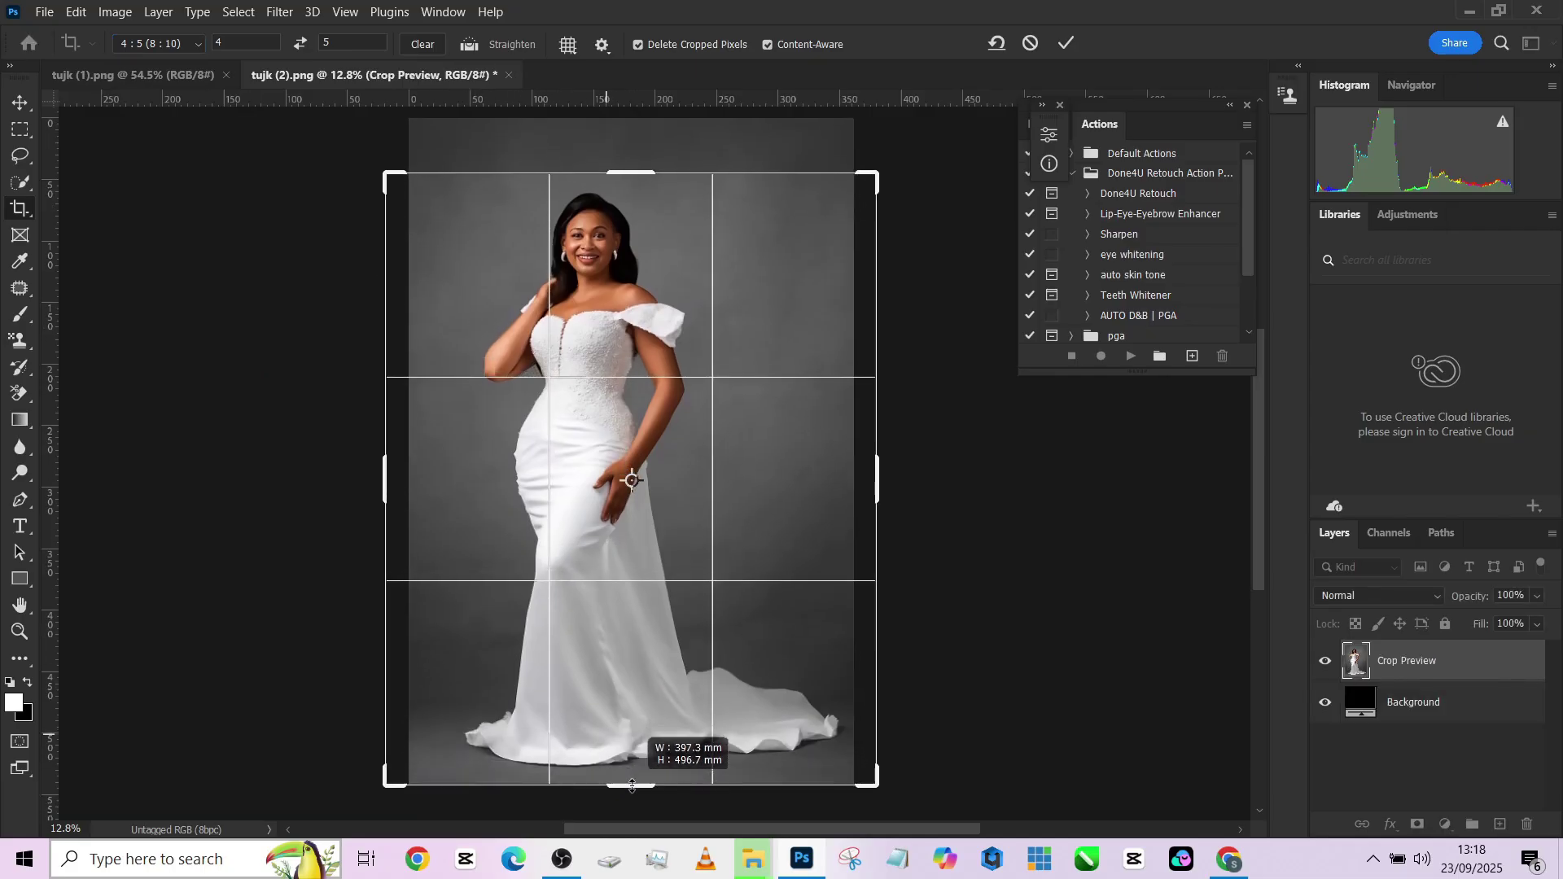
left_click_drag(631, 172, 631, 144)
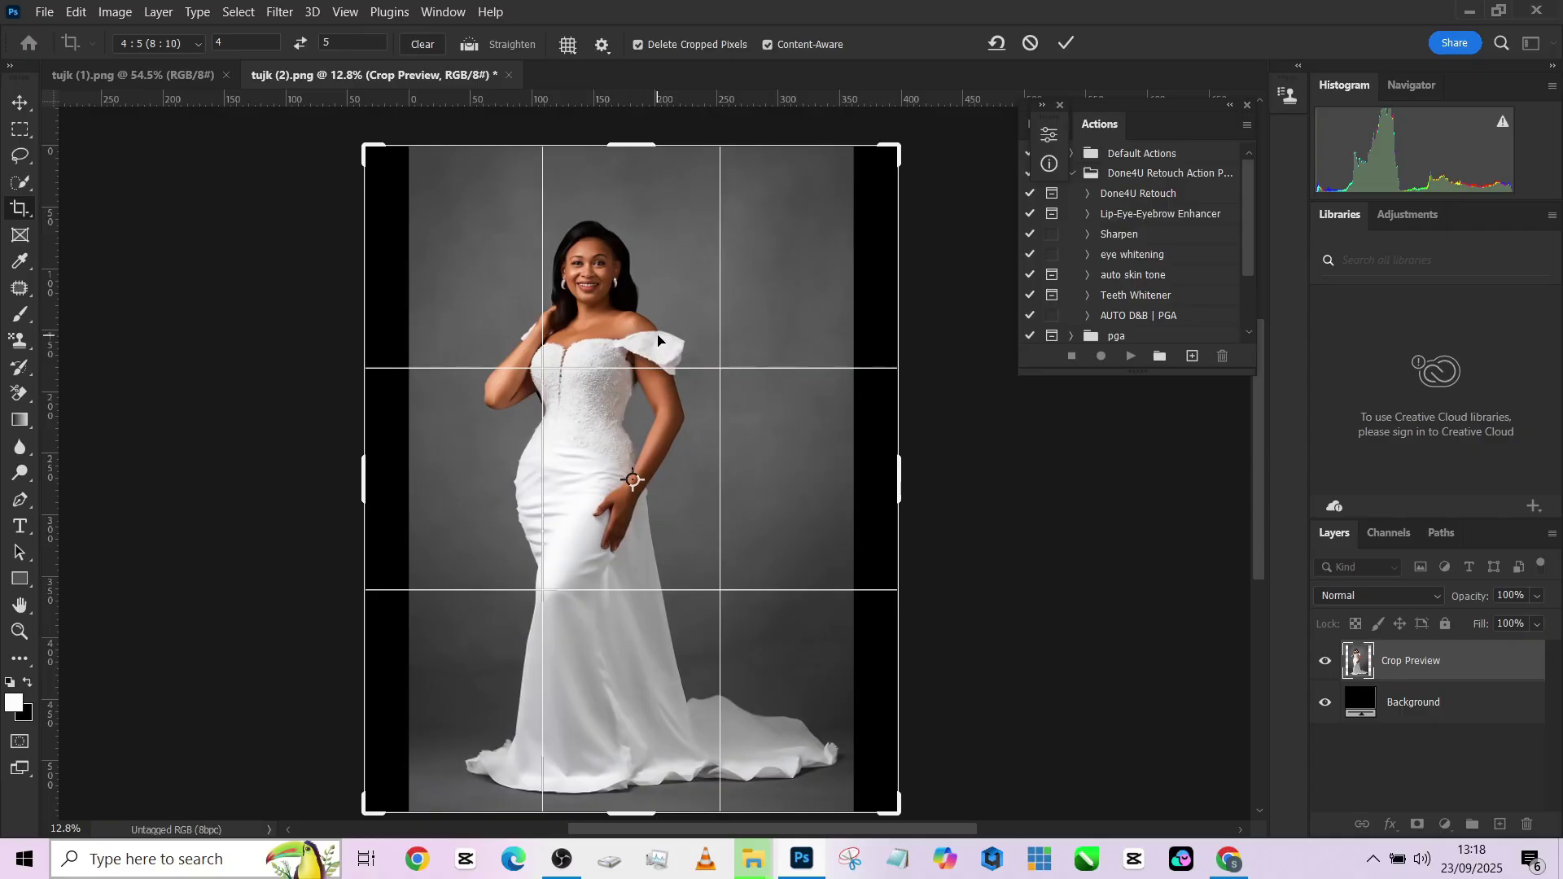
left_click_drag(658, 340, 632, 339)
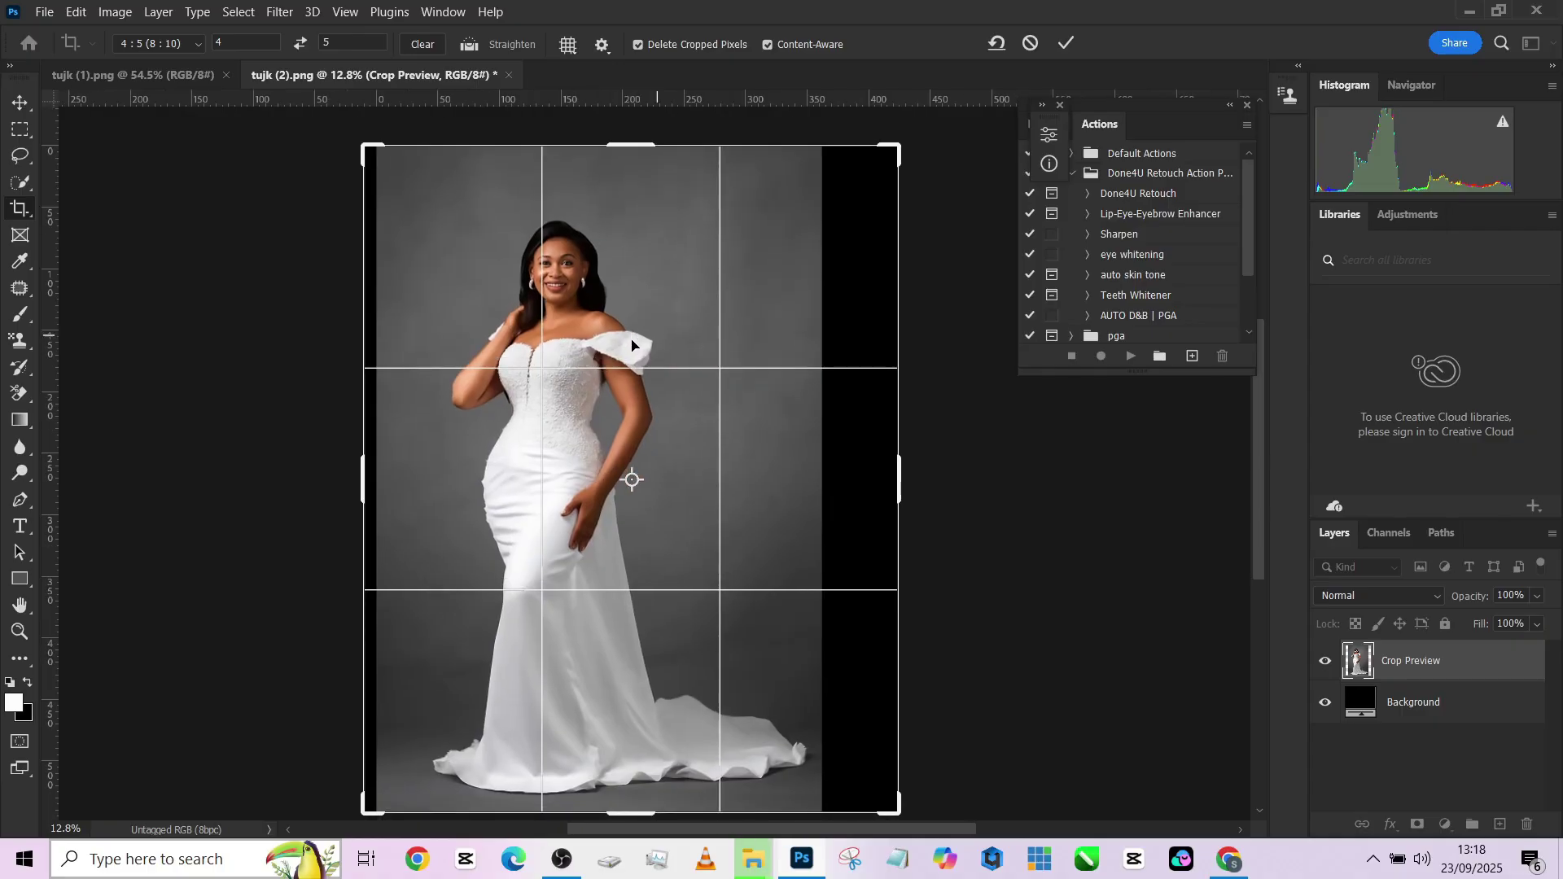
left_click_drag(891, 151, 902, 138)
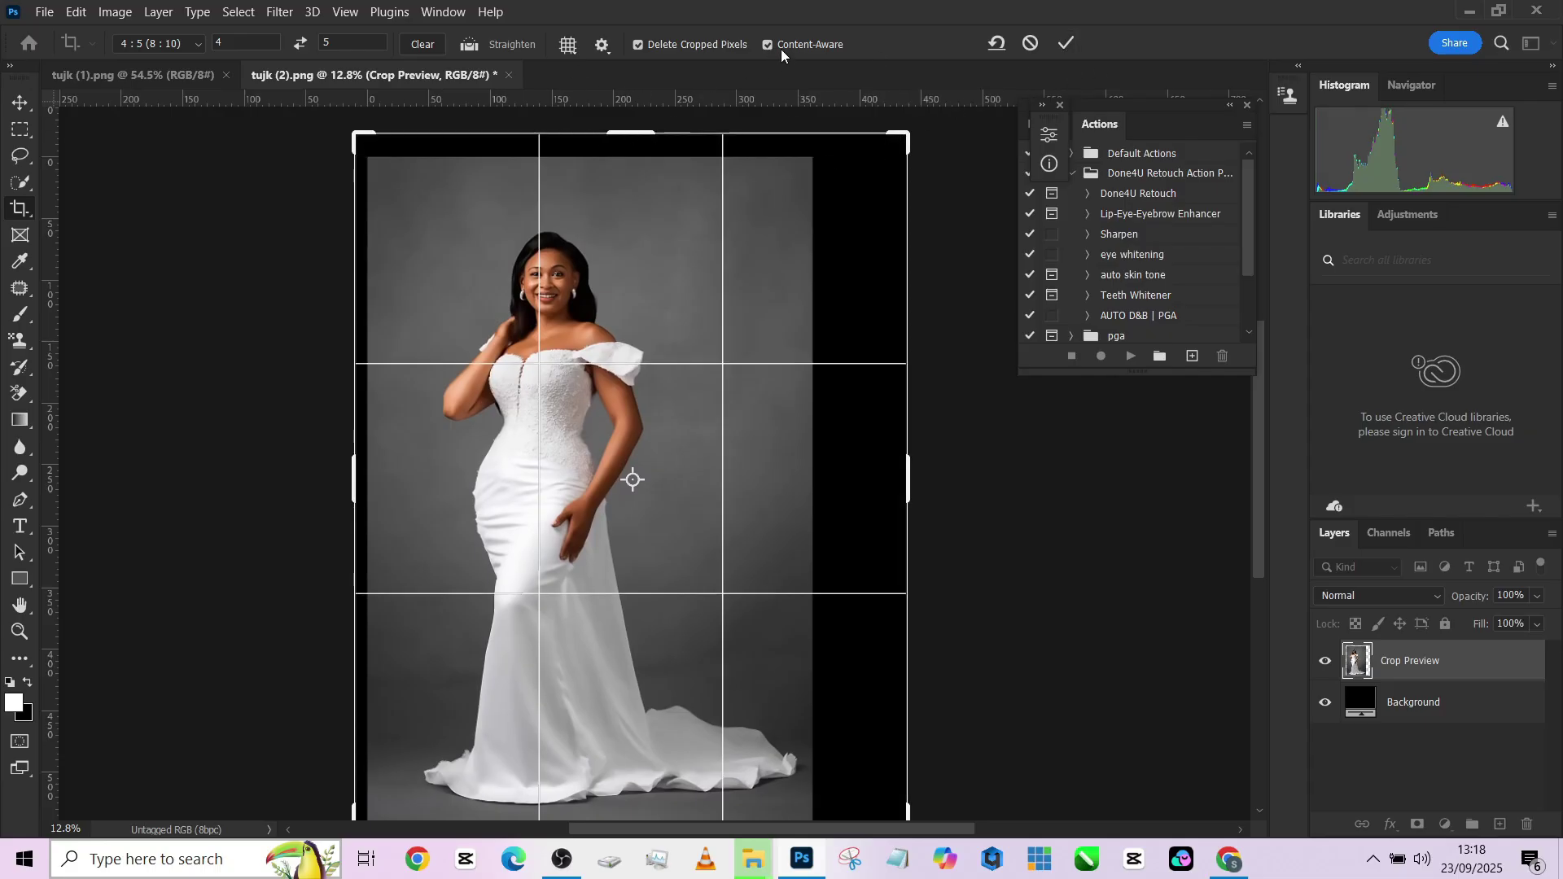
left_click(1066, 45)
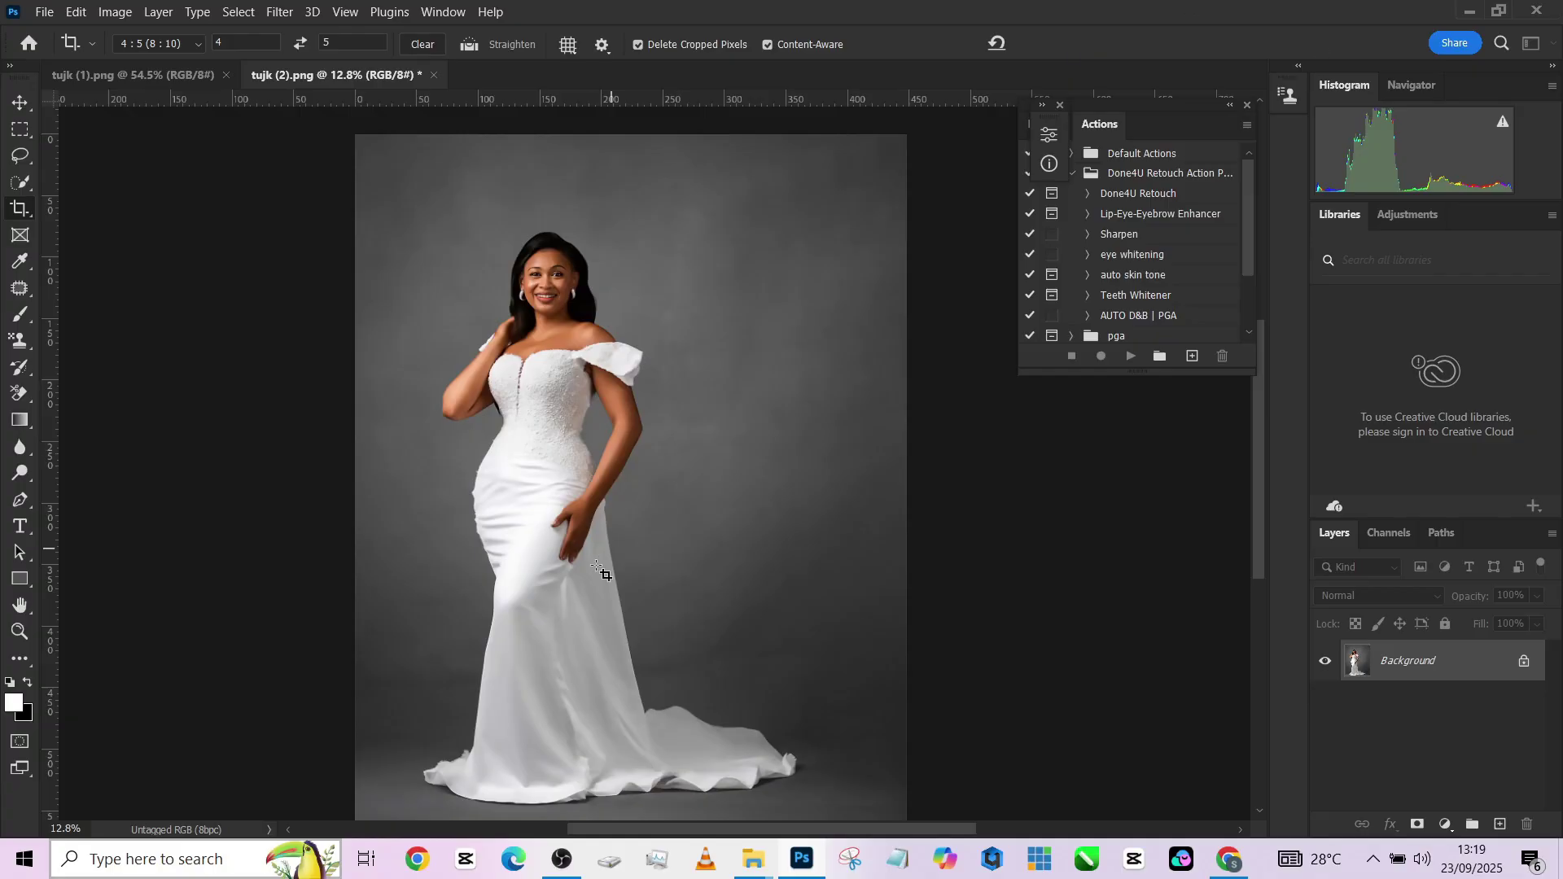
Extend the green backdrop's 4:5 crop beyond its top and bottom edges and commit with Content-Aware fill.
left_click(183, 76)
left_click(649, 739)
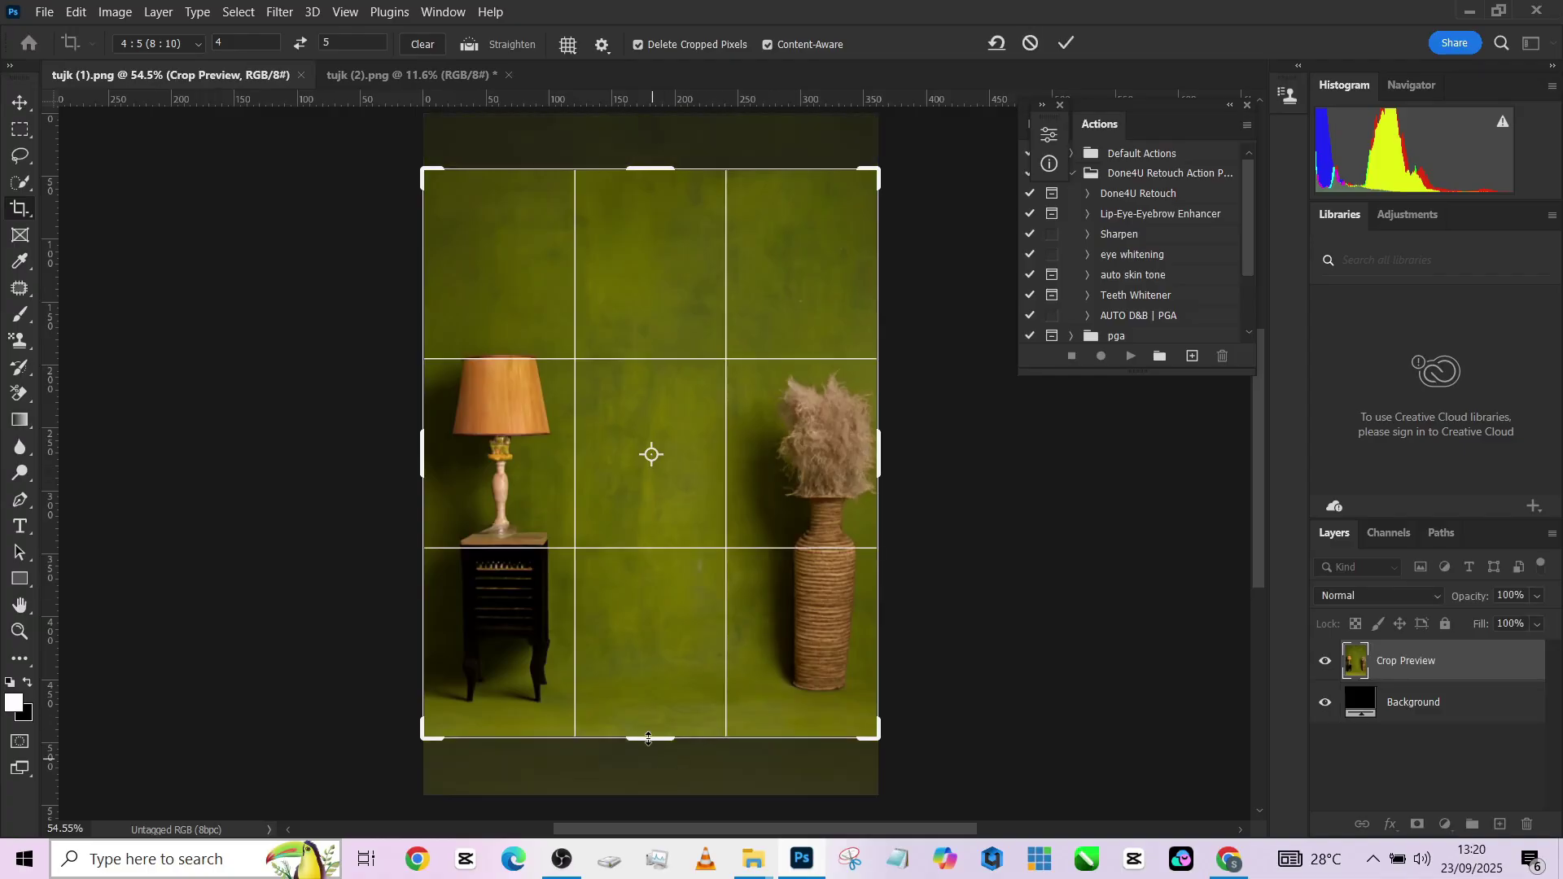
left_click_drag(649, 738, 649, 767)
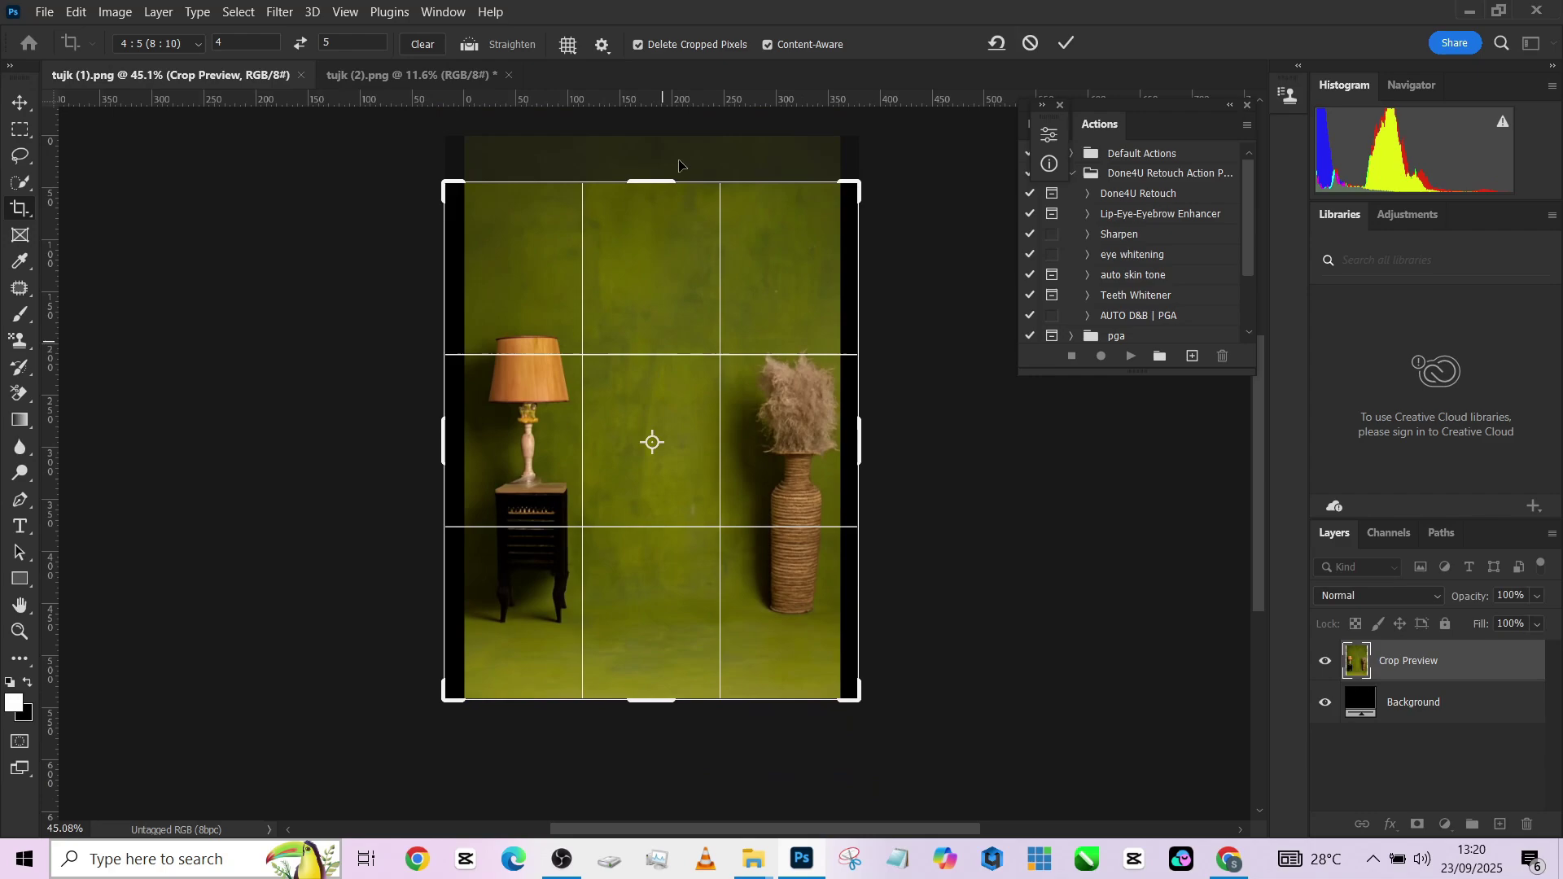
left_click_drag(661, 177, 667, 161)
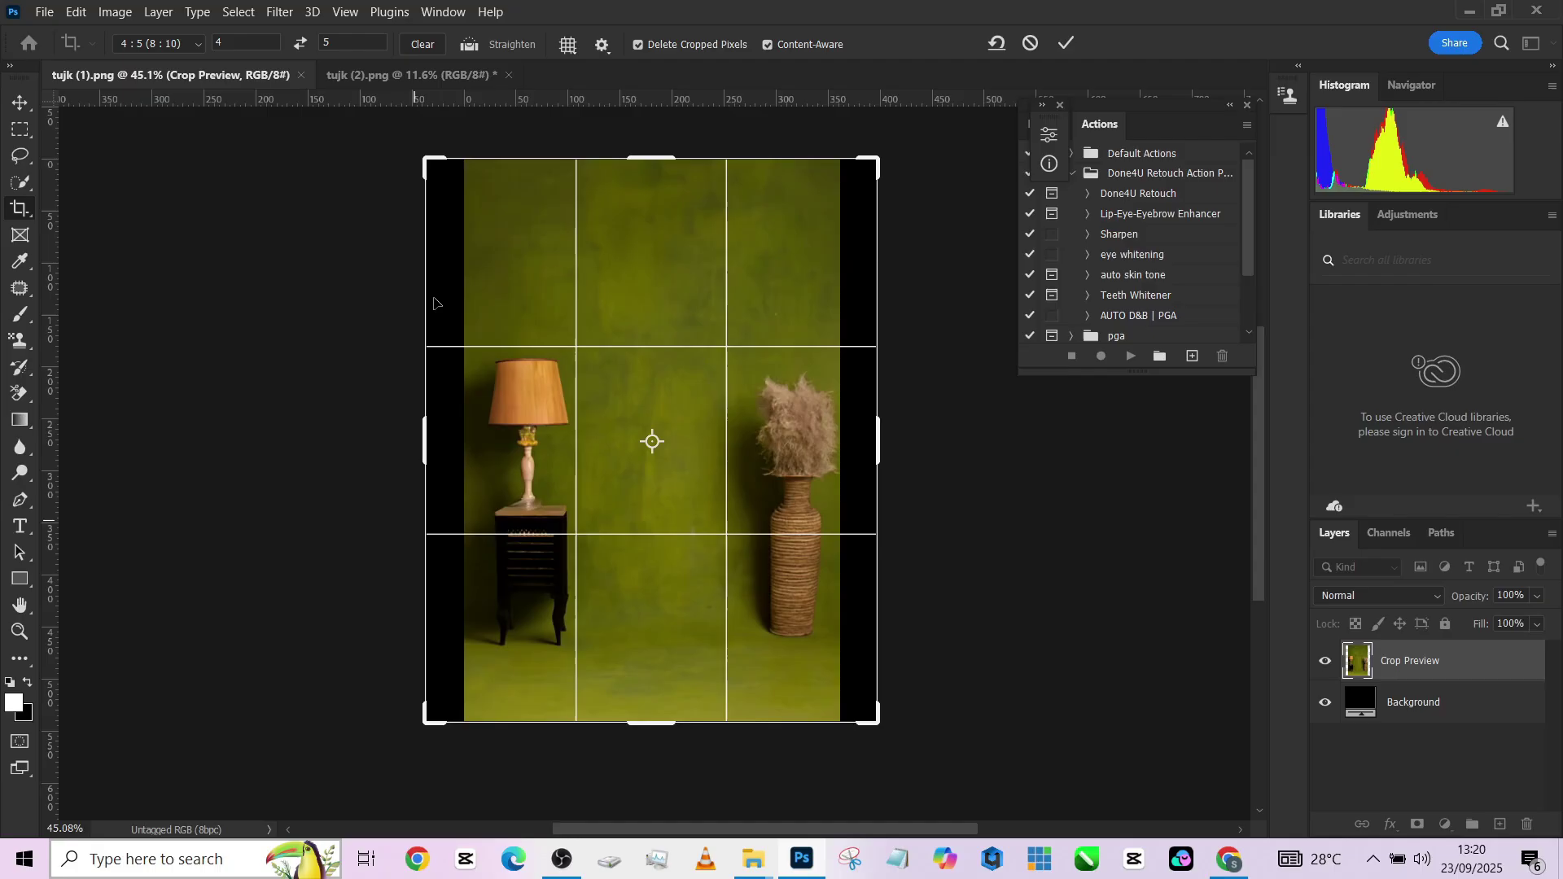
left_click_drag(521, 476, 558, 466)
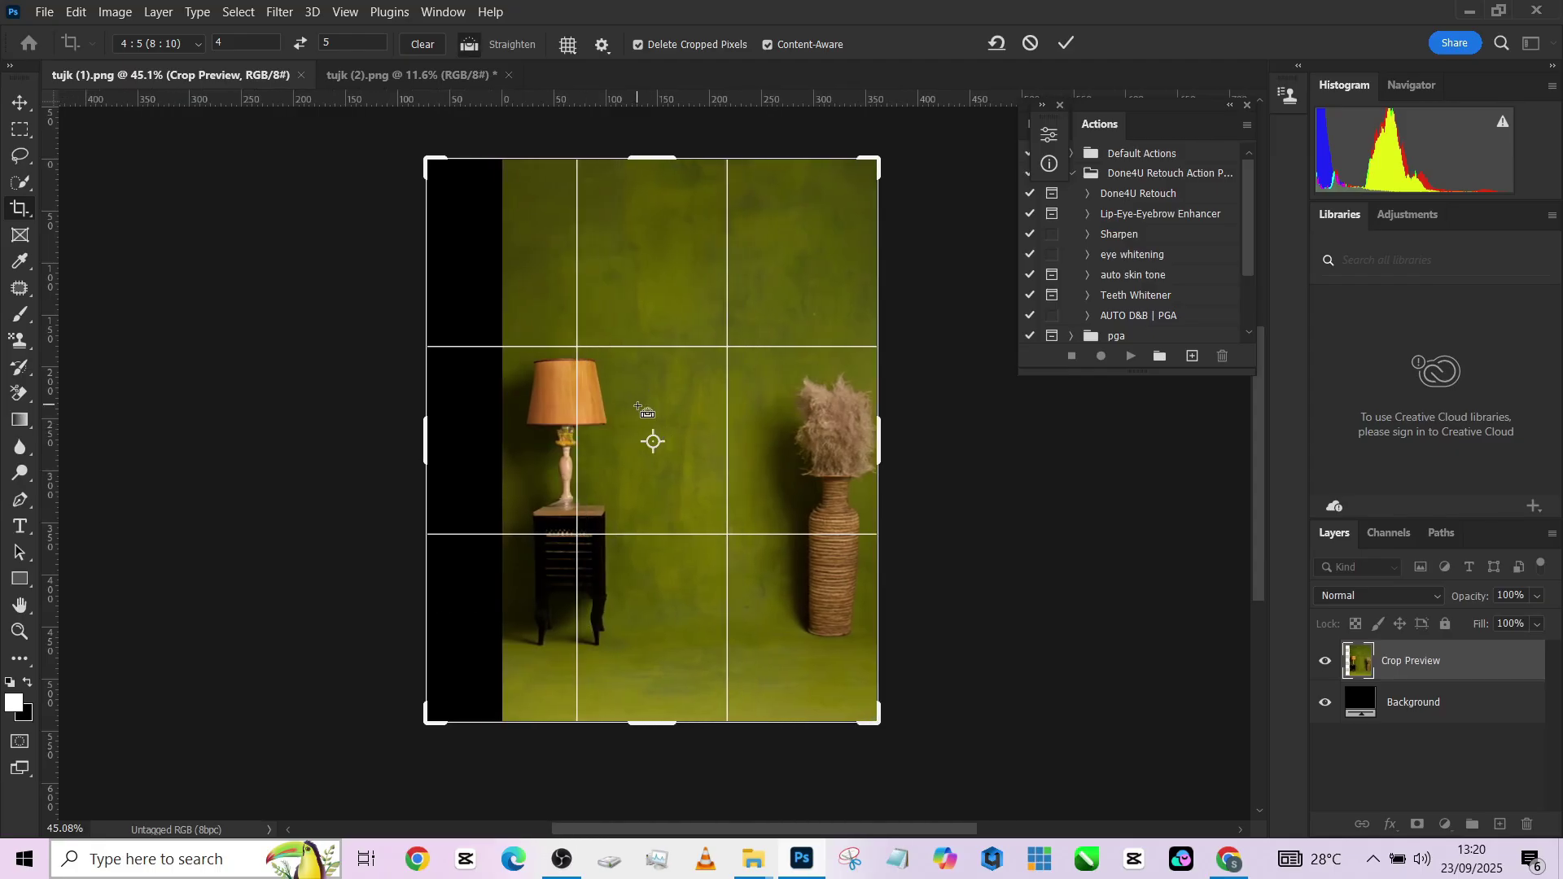
key("ctrl+z")
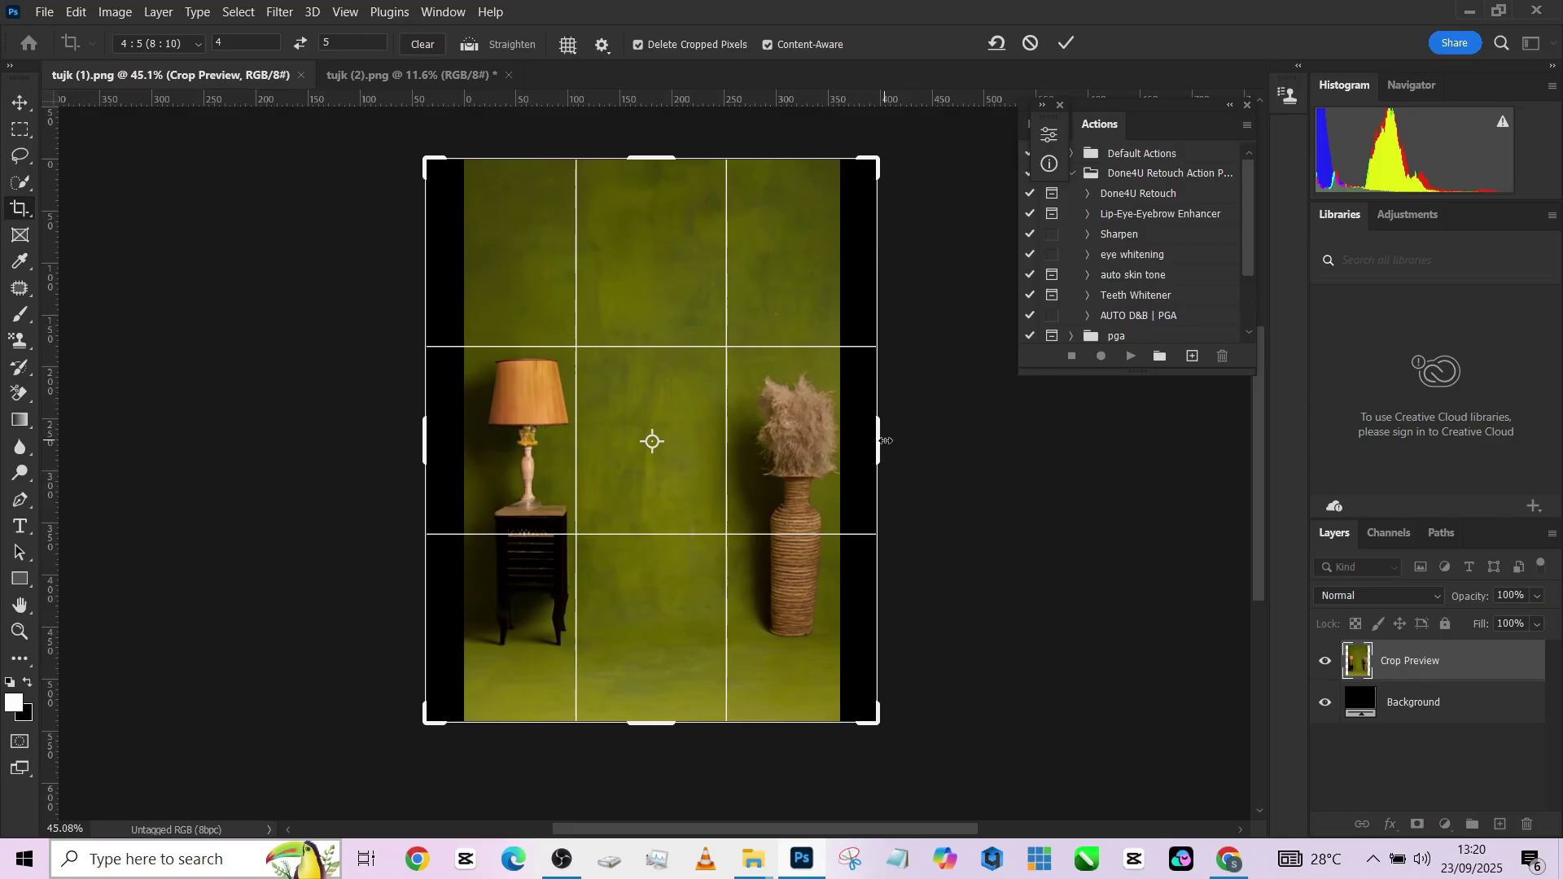
left_click(1057, 47)
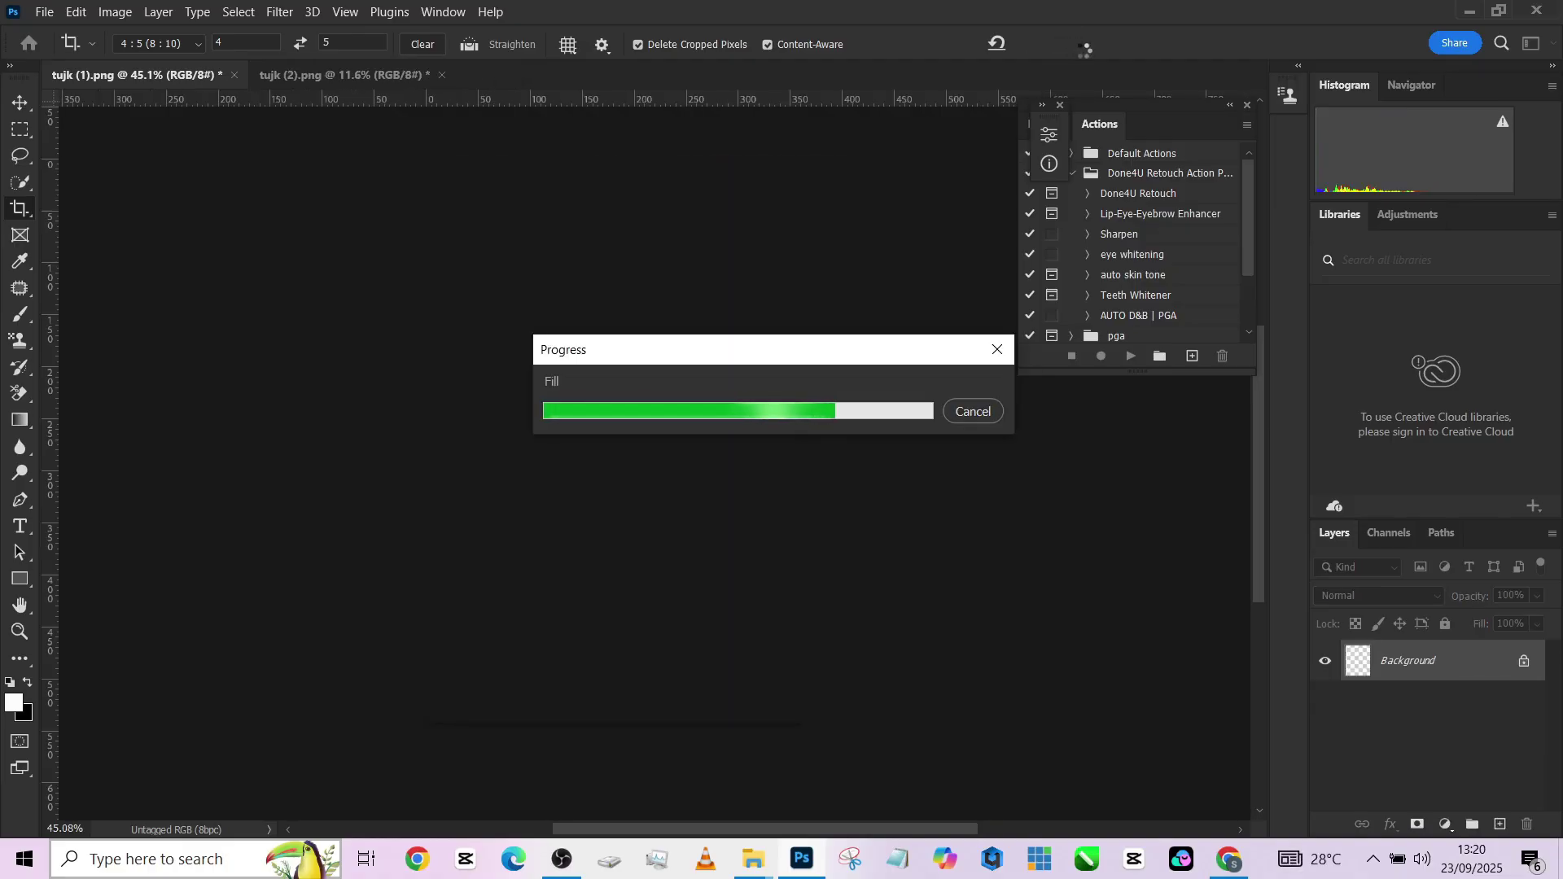
scroll(851, 508, "up", 5)
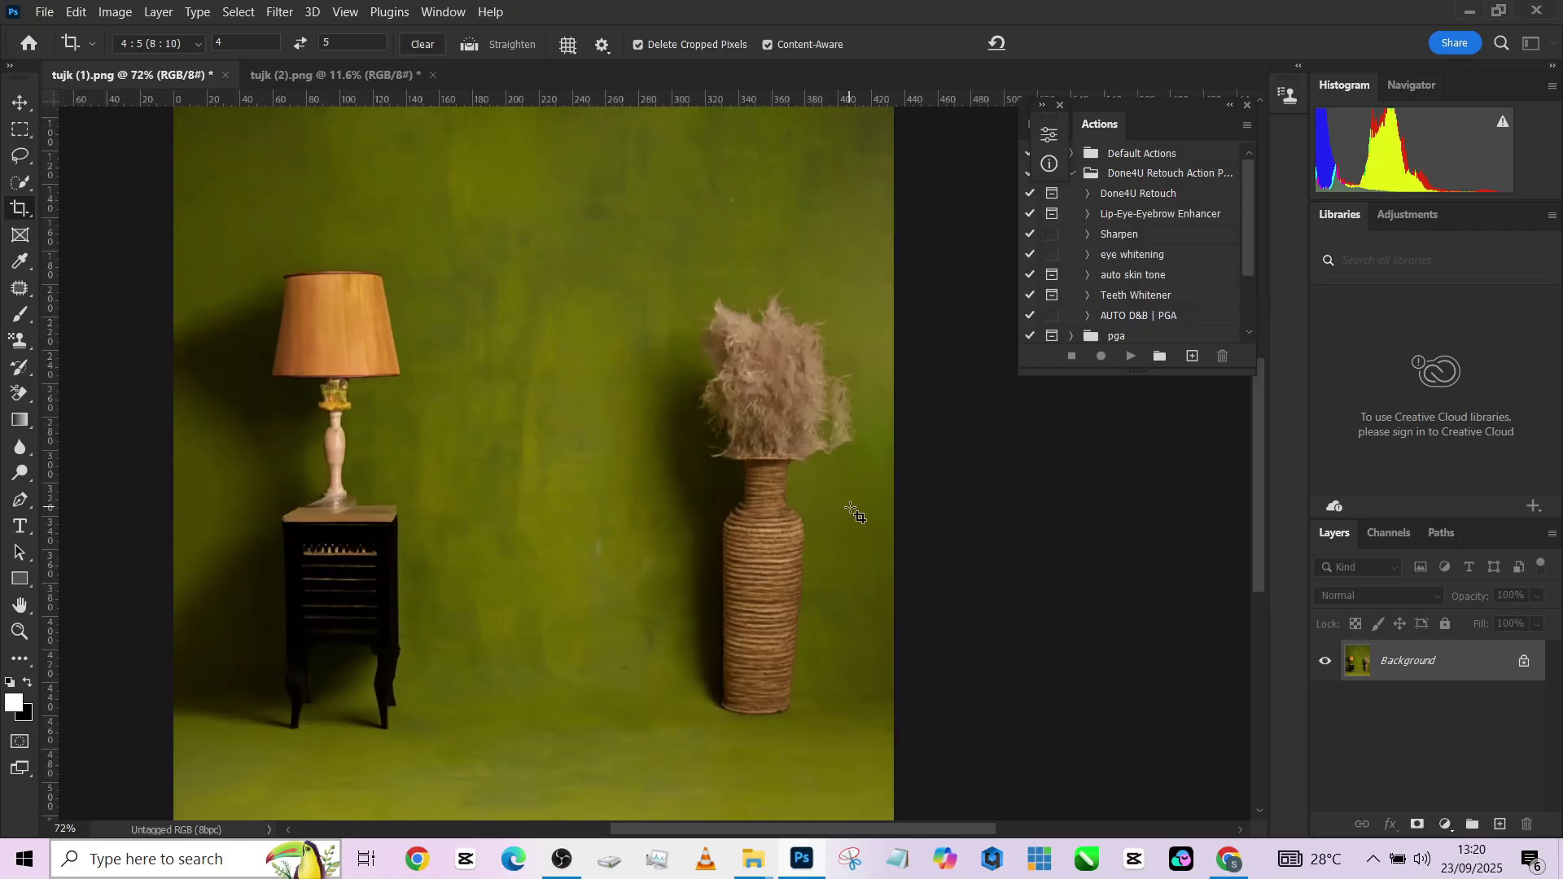
Choose the Clone Stamp tool with a larger brush size.
key("s")
key("bracketright")
key("bracketright")
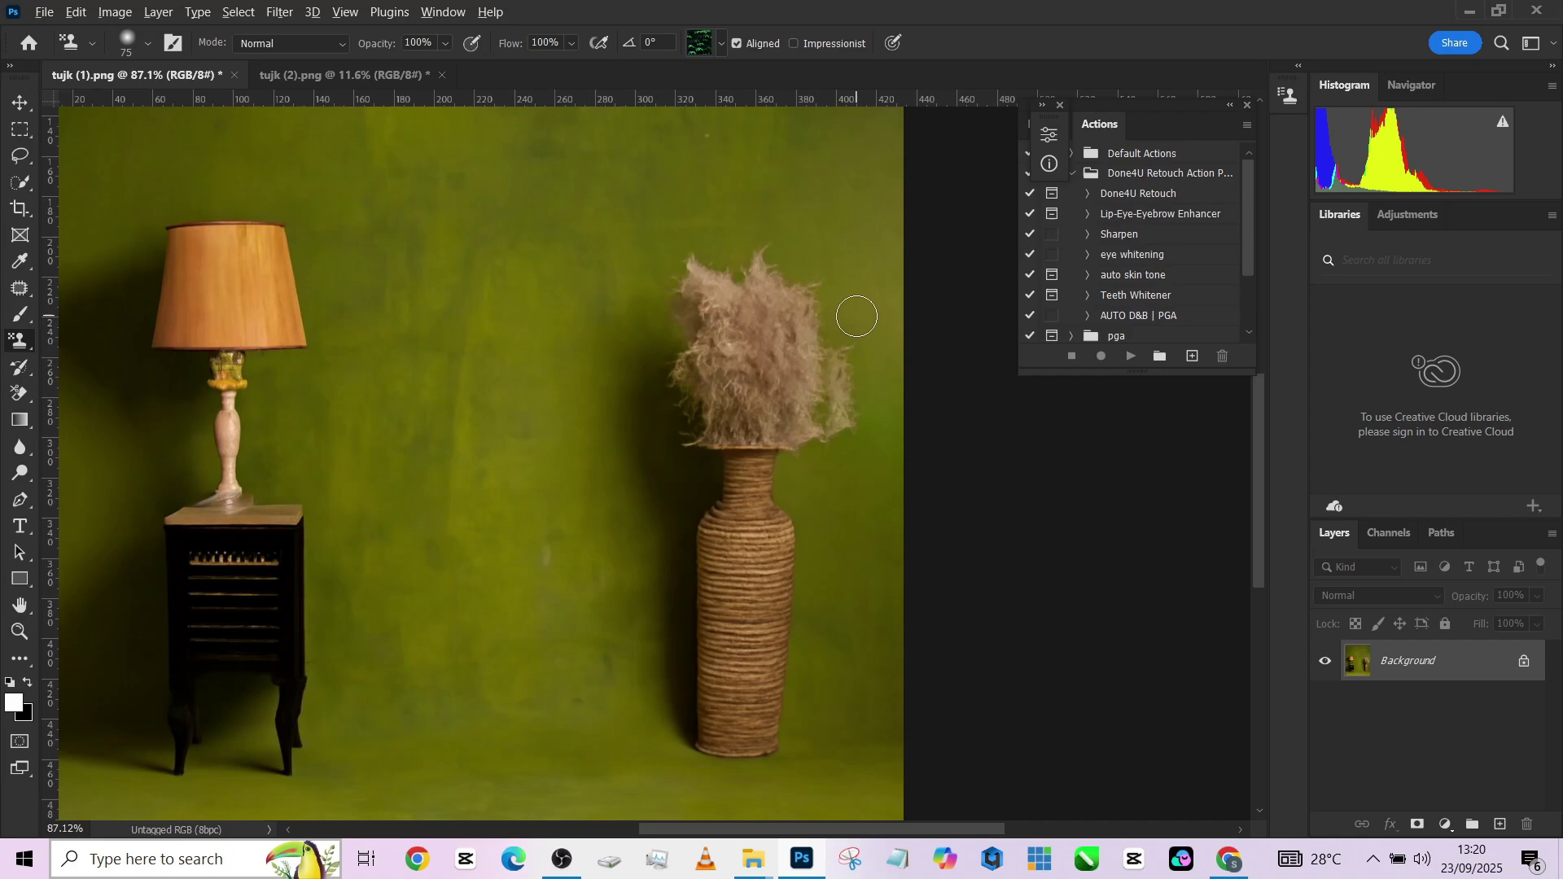
right_click(21, 341)
left_click(62, 347)
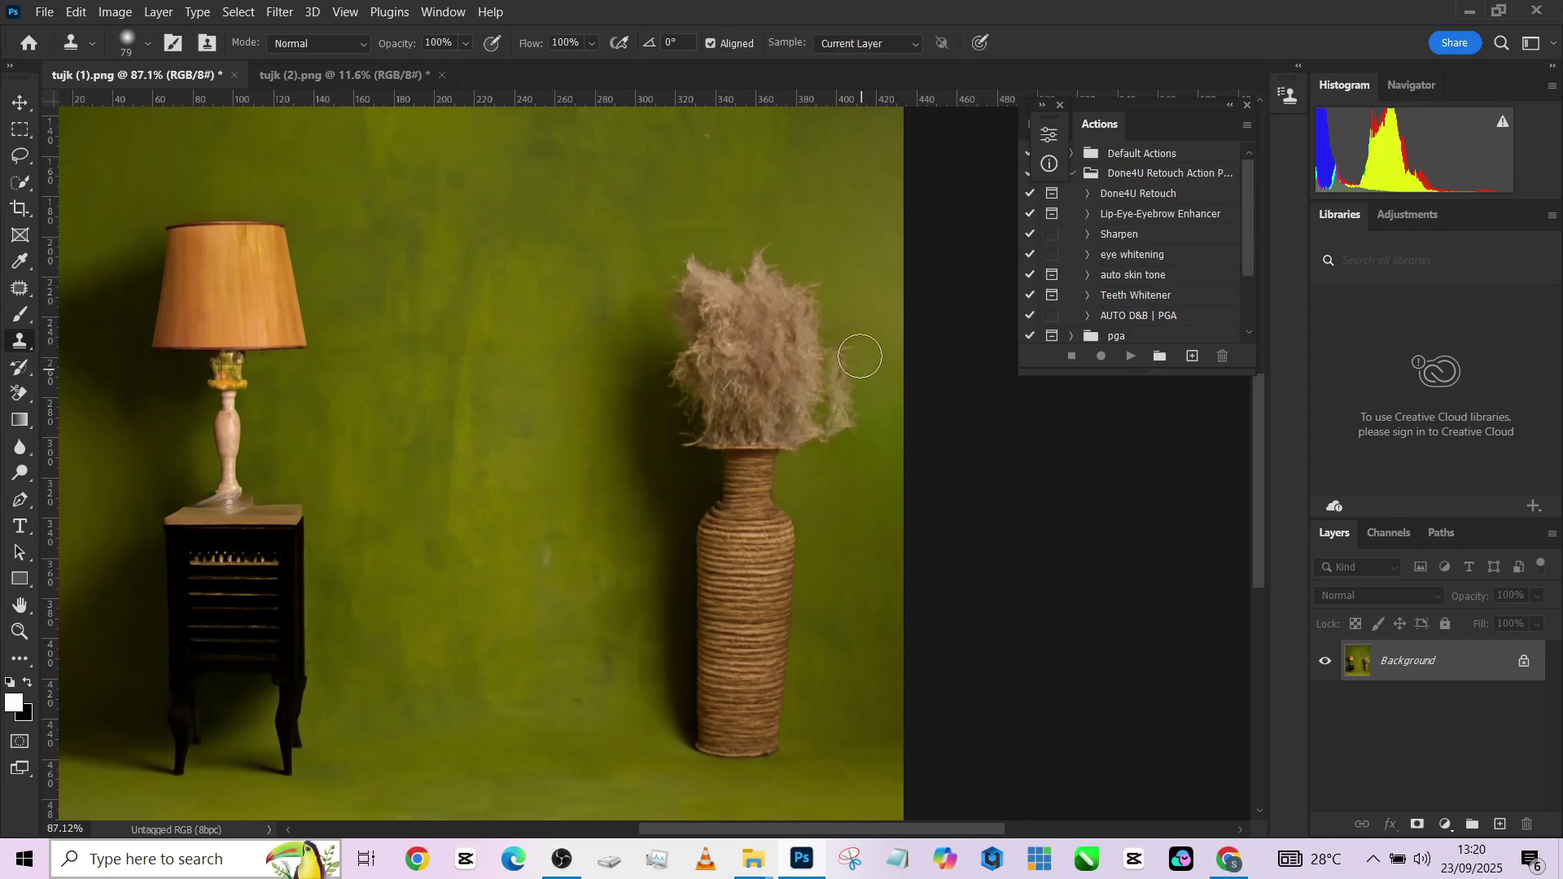
Unlock the green backdrop's Background layer into Layer 0.
scroll(782, 543, "down", 2)
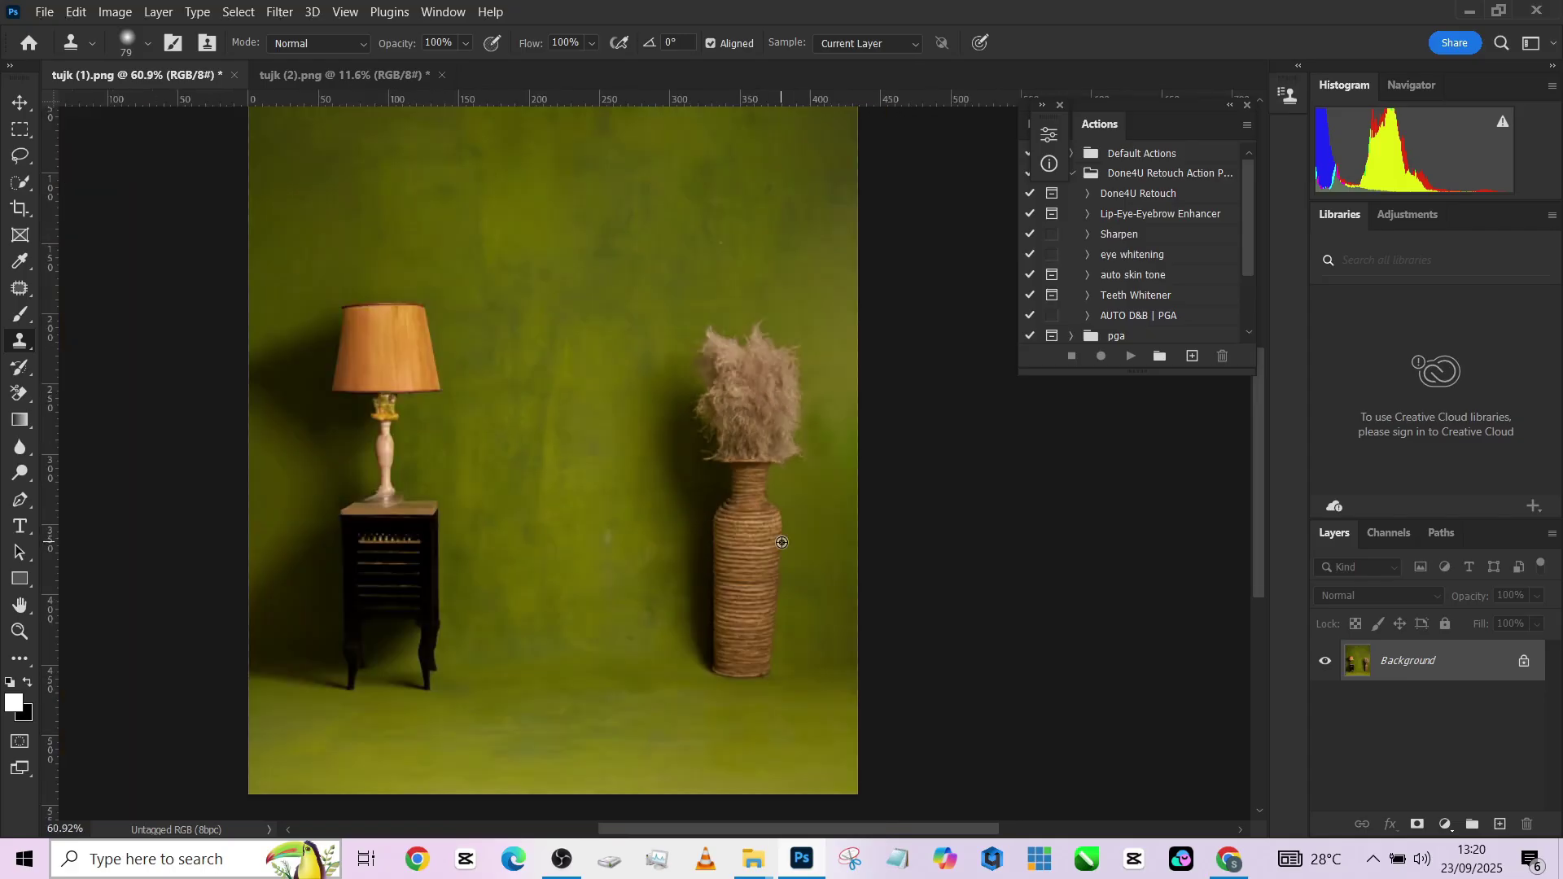
scroll(782, 542, "down", 1)
left_click(1523, 666)
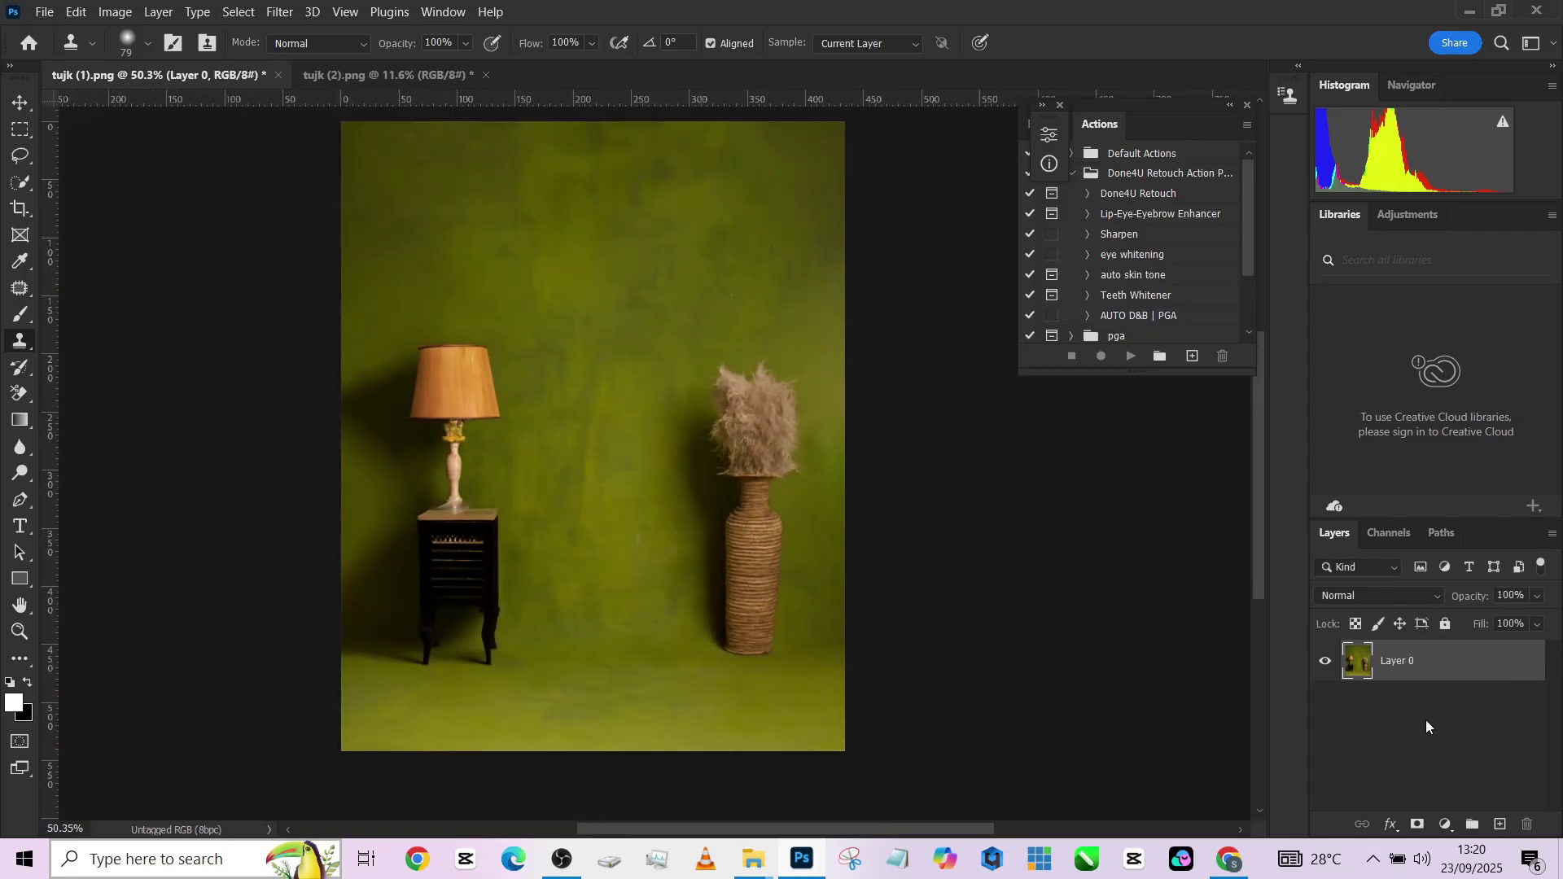
Select the bride with Quick Selection's Select Subject and invert the selection.
left_click(390, 75)
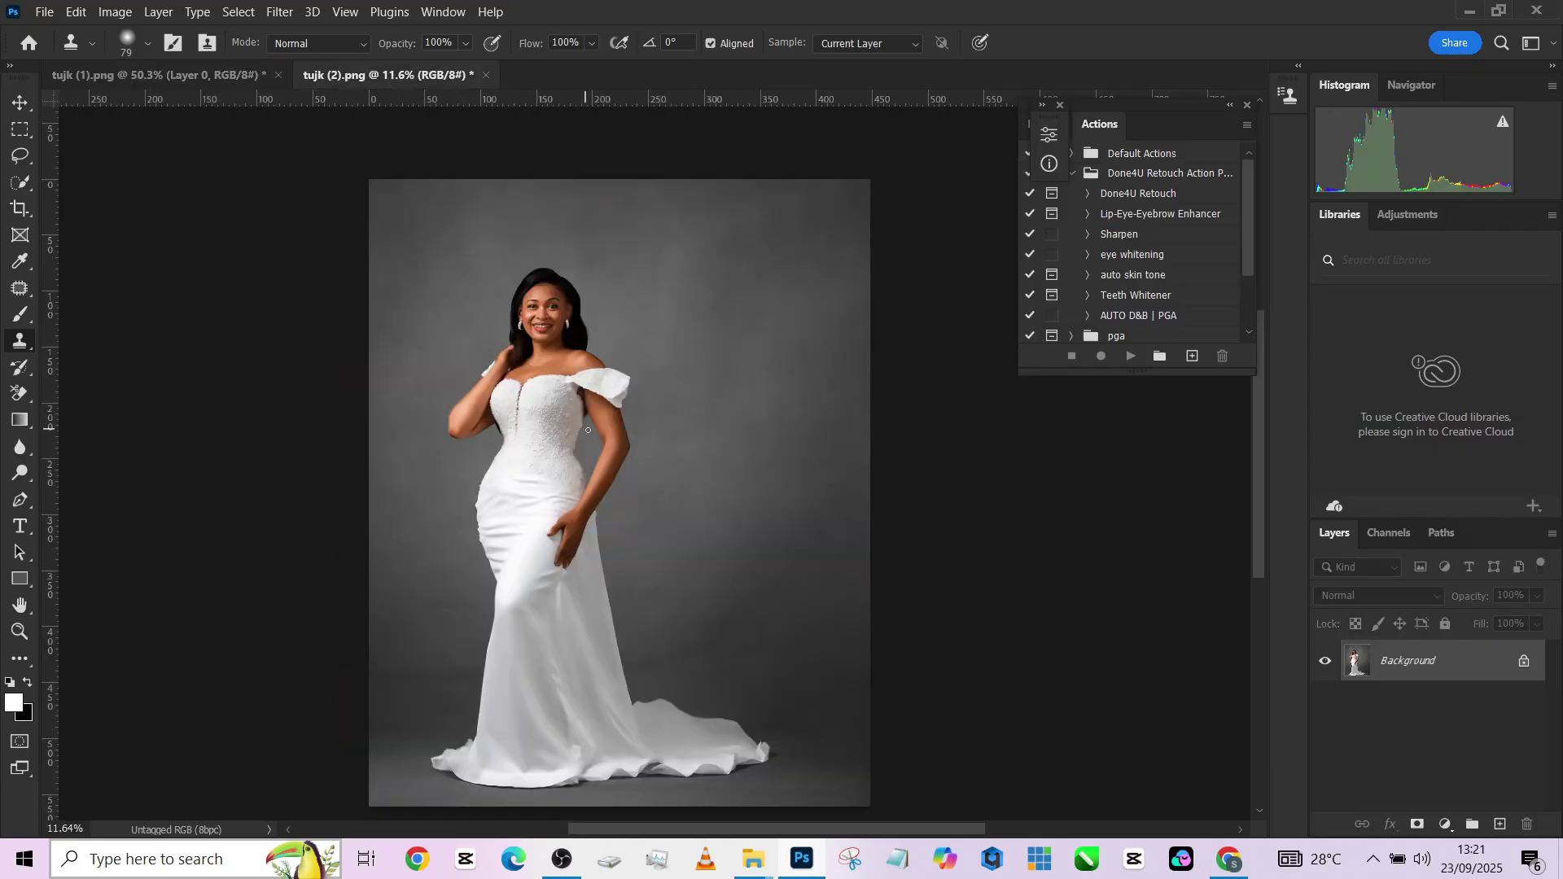
scroll(585, 293, "down", 1)
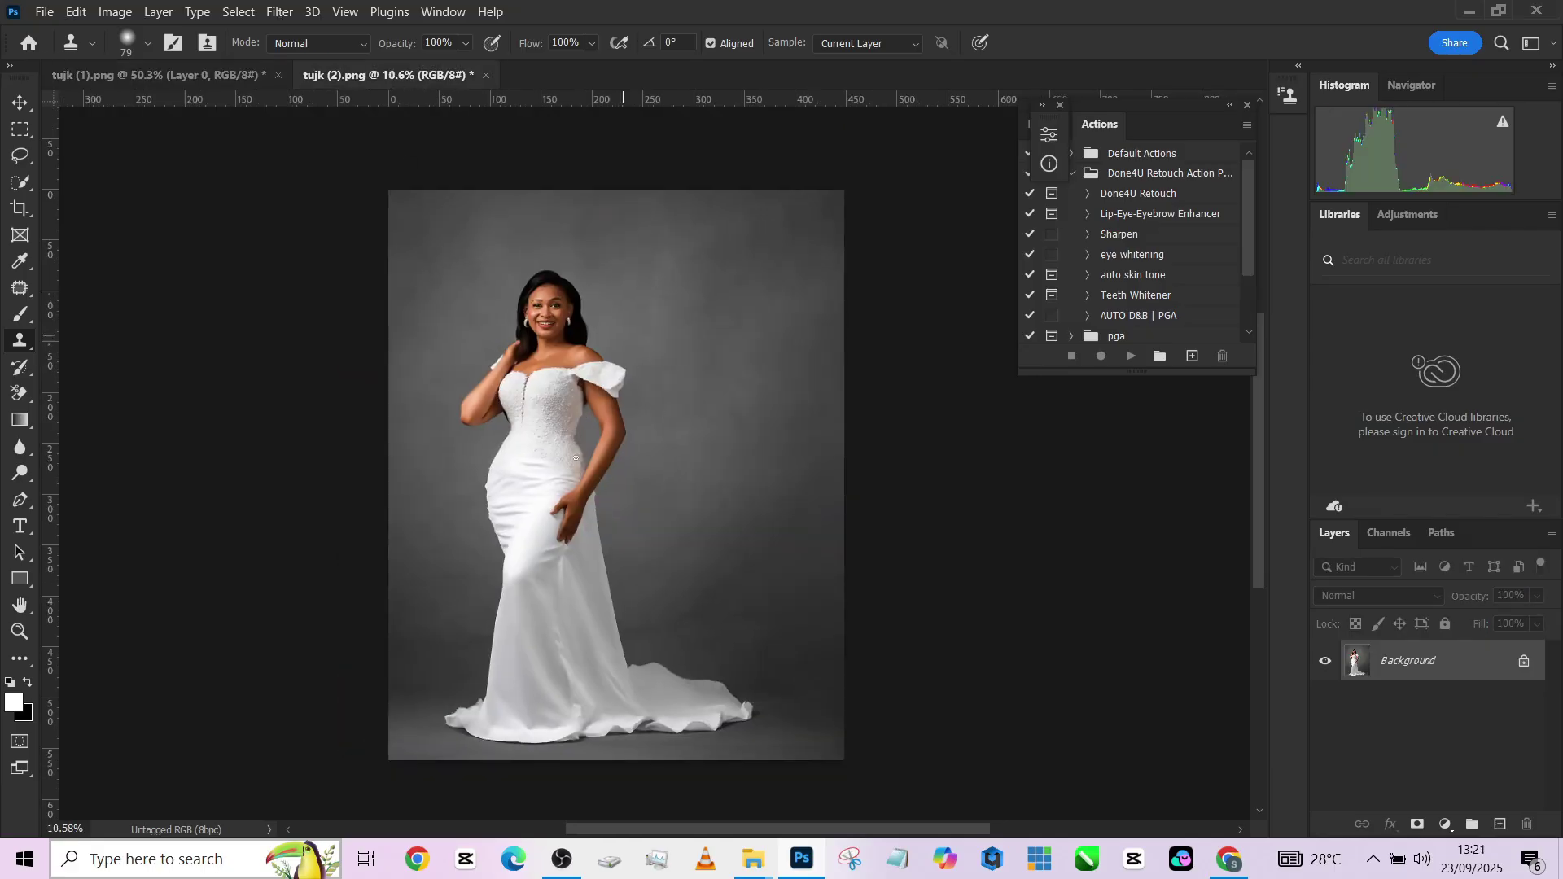
left_click(18, 186)
left_click(579, 44)
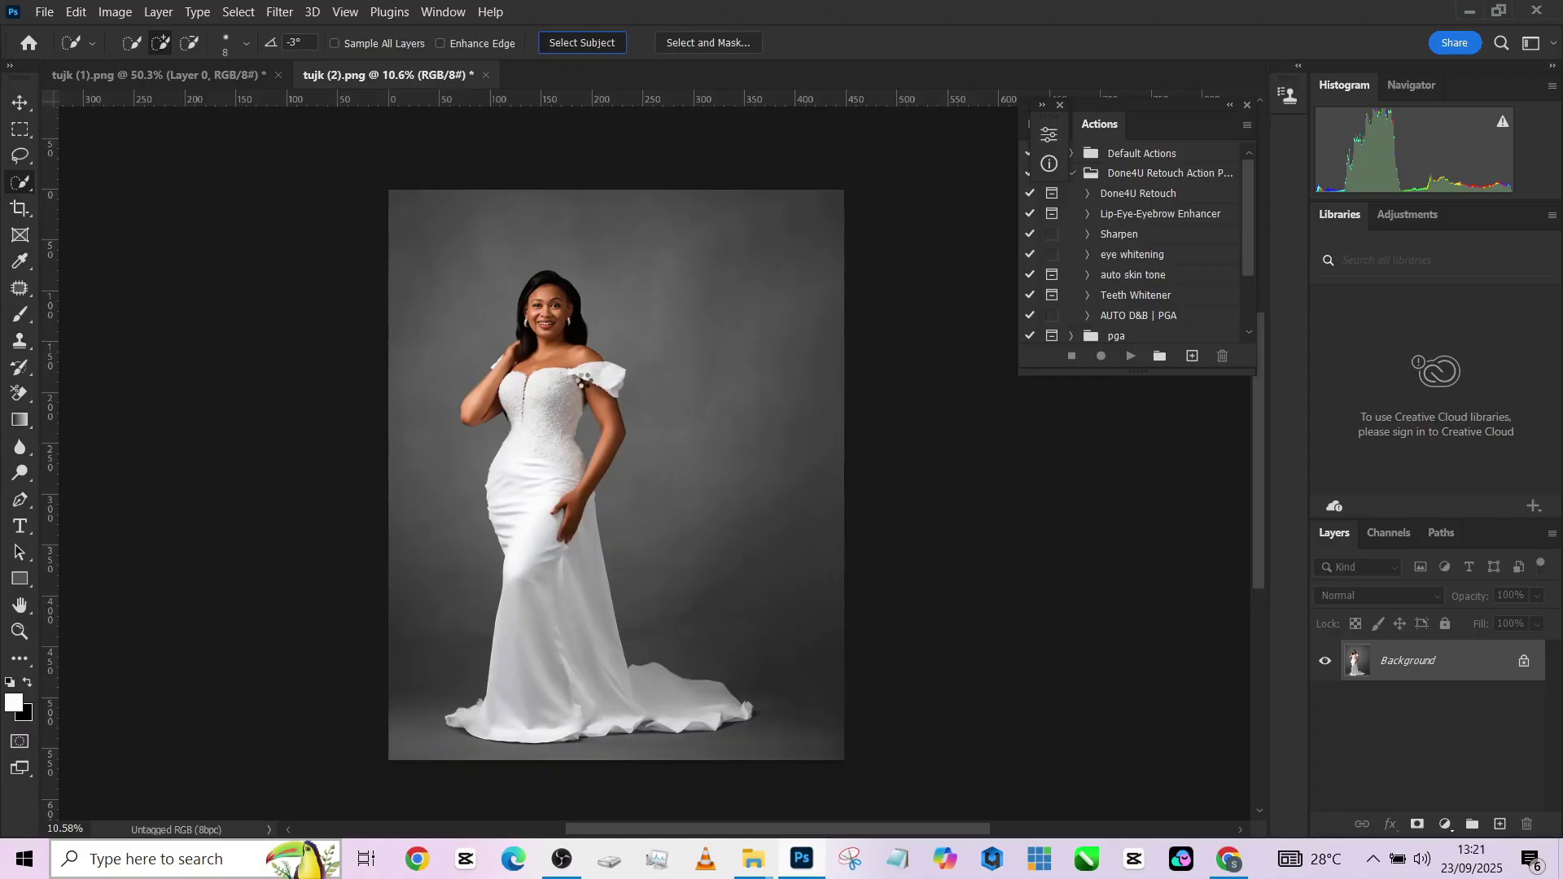
right_click(588, 382)
left_click(616, 409)
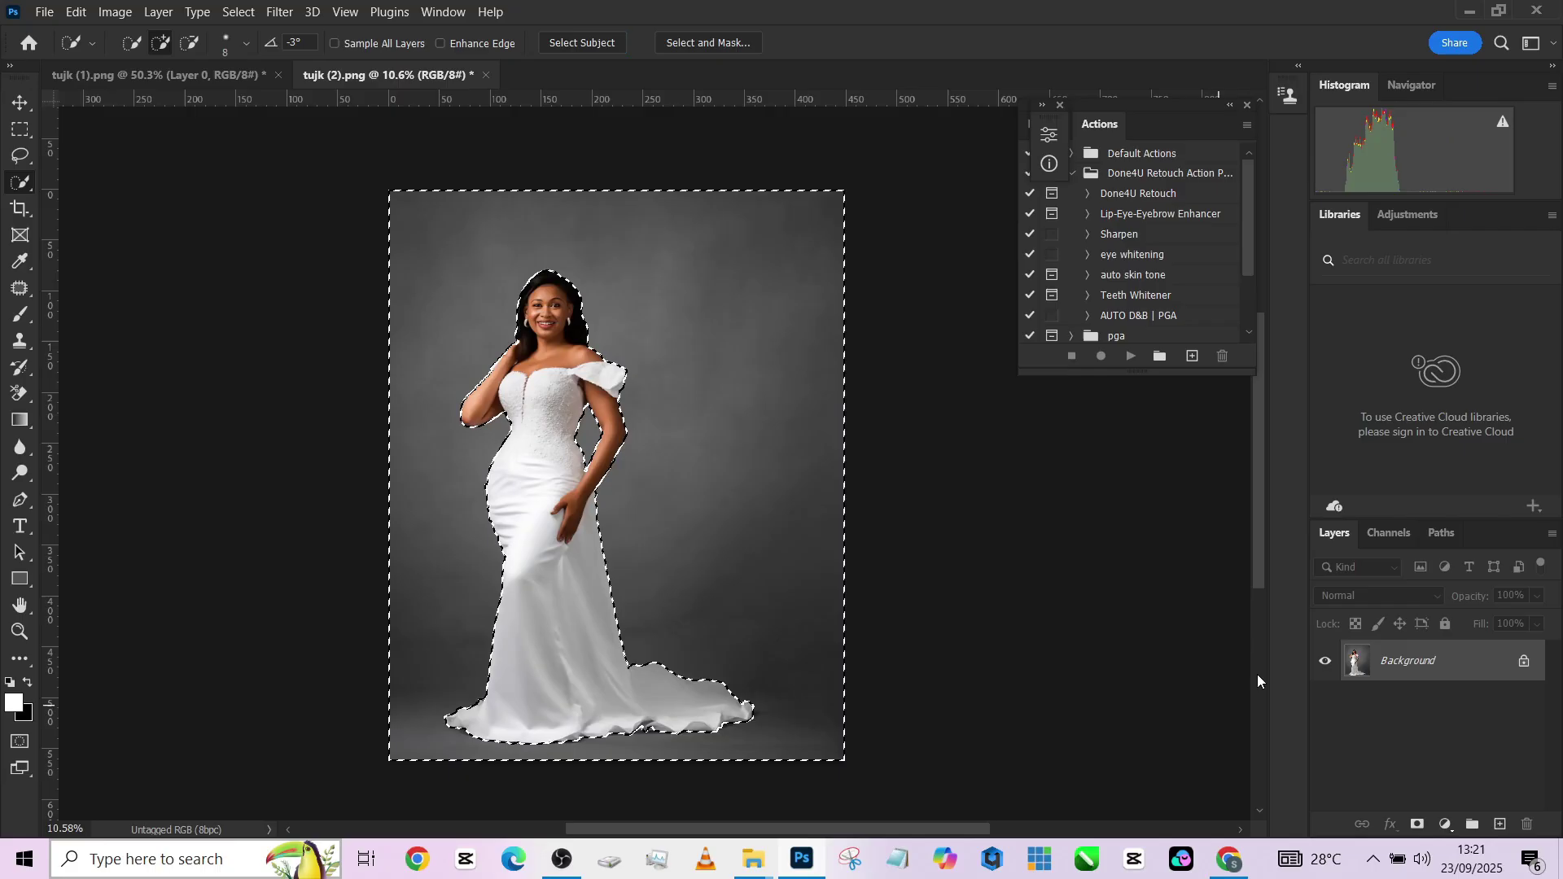
scroll(574, 371, "up", 3)
scroll(573, 370, "up", 1)
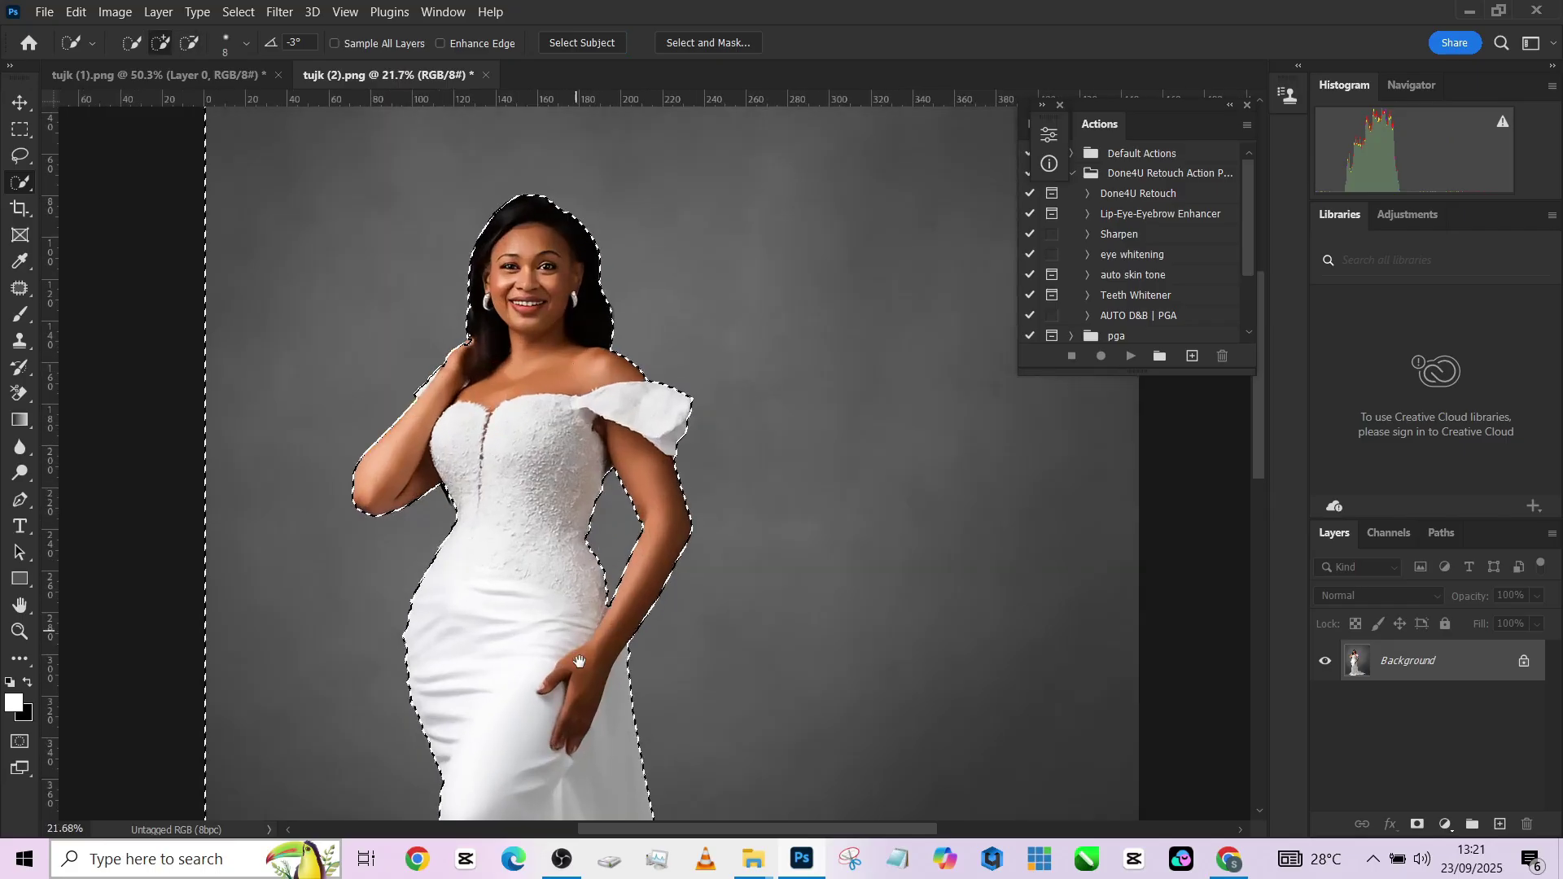
left_click_drag(573, 673, 590, 445)
scroll(592, 488, "down", 3)
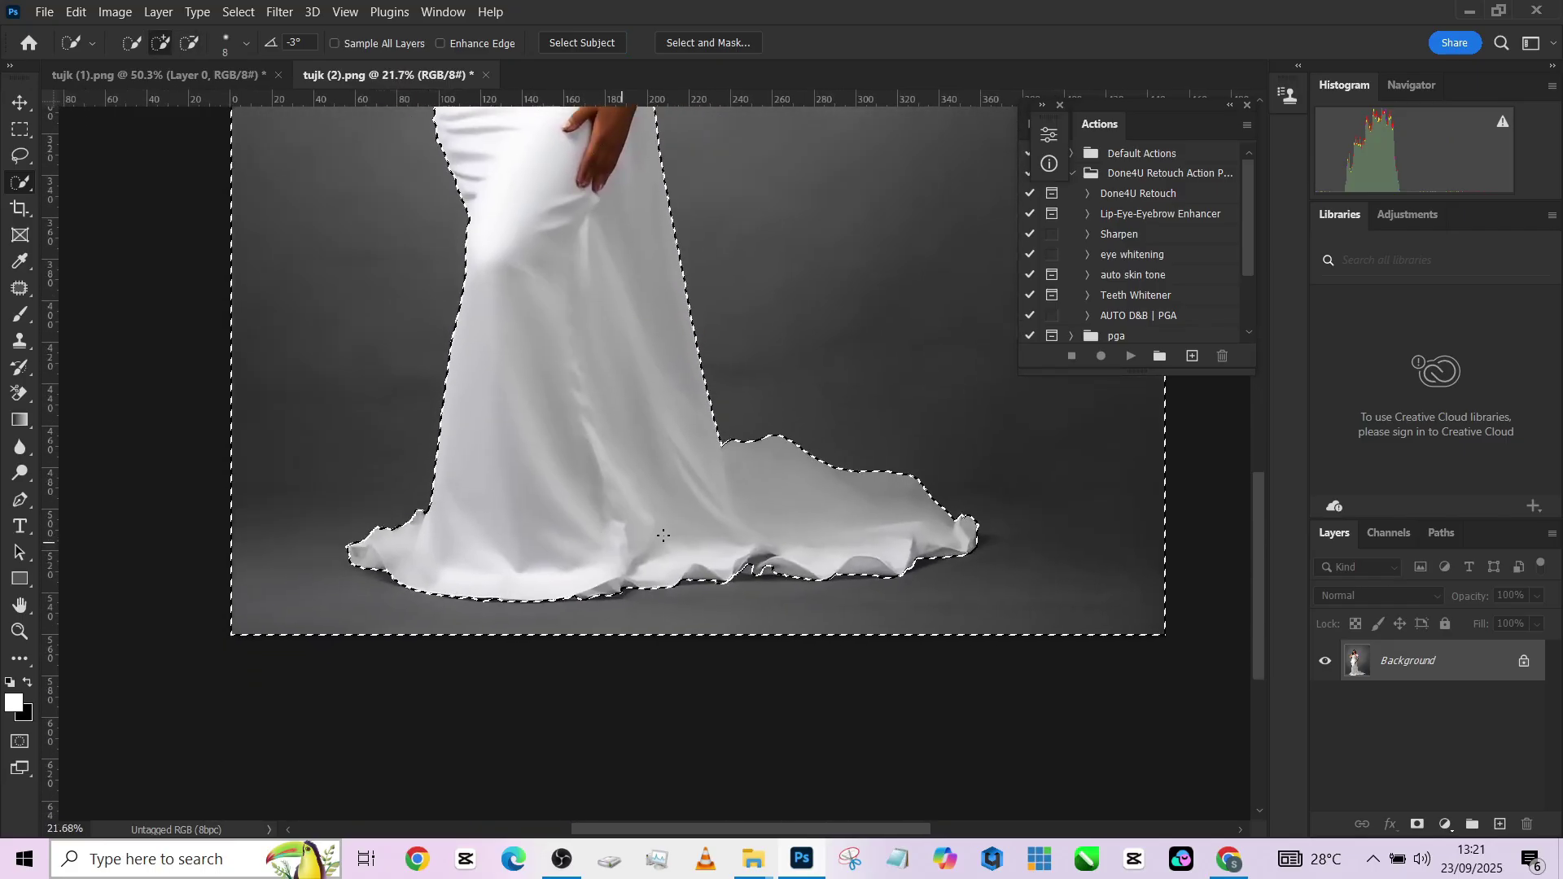
scroll(747, 572, "down", 3)
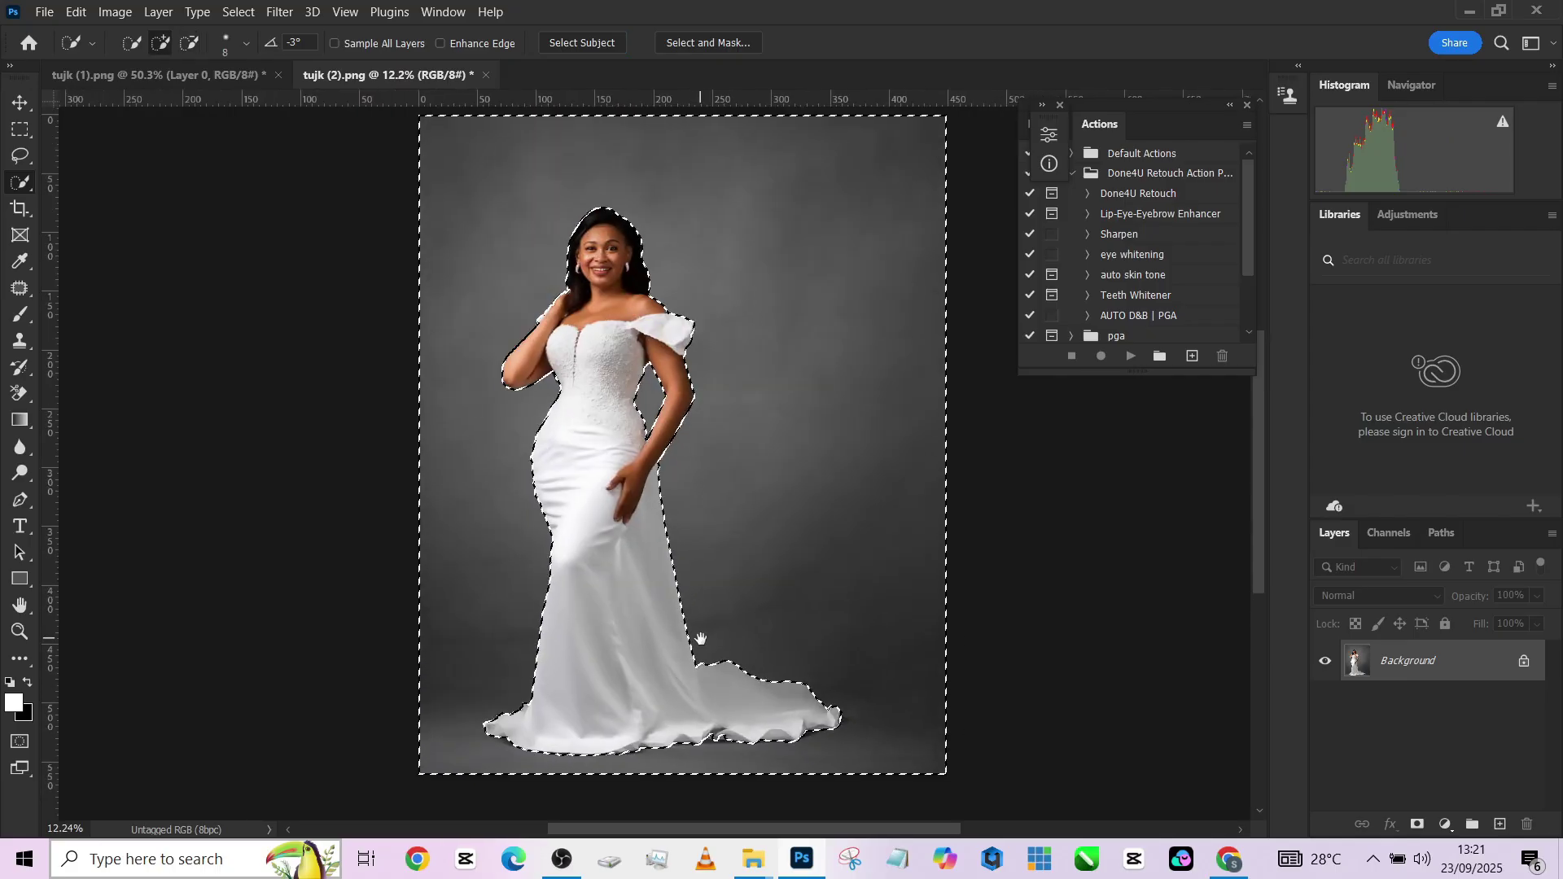
Duplicate the Background, cut the selection onto Layer 1, and move Background copy to the top.
left_click_drag(1457, 663, 1500, 824)
right_click(826, 485)
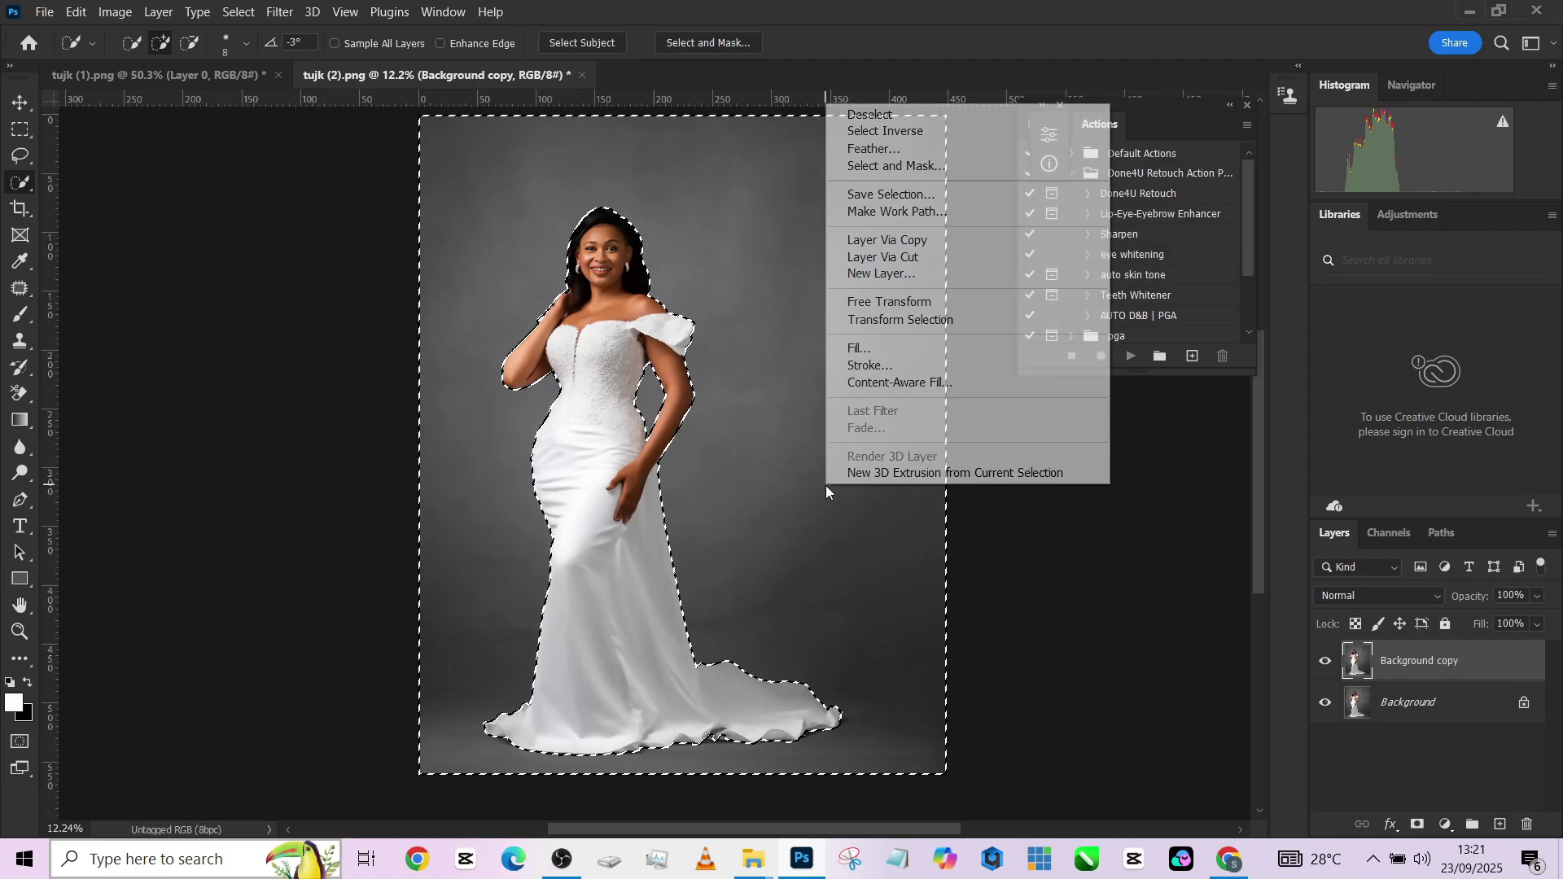
left_click(930, 262)
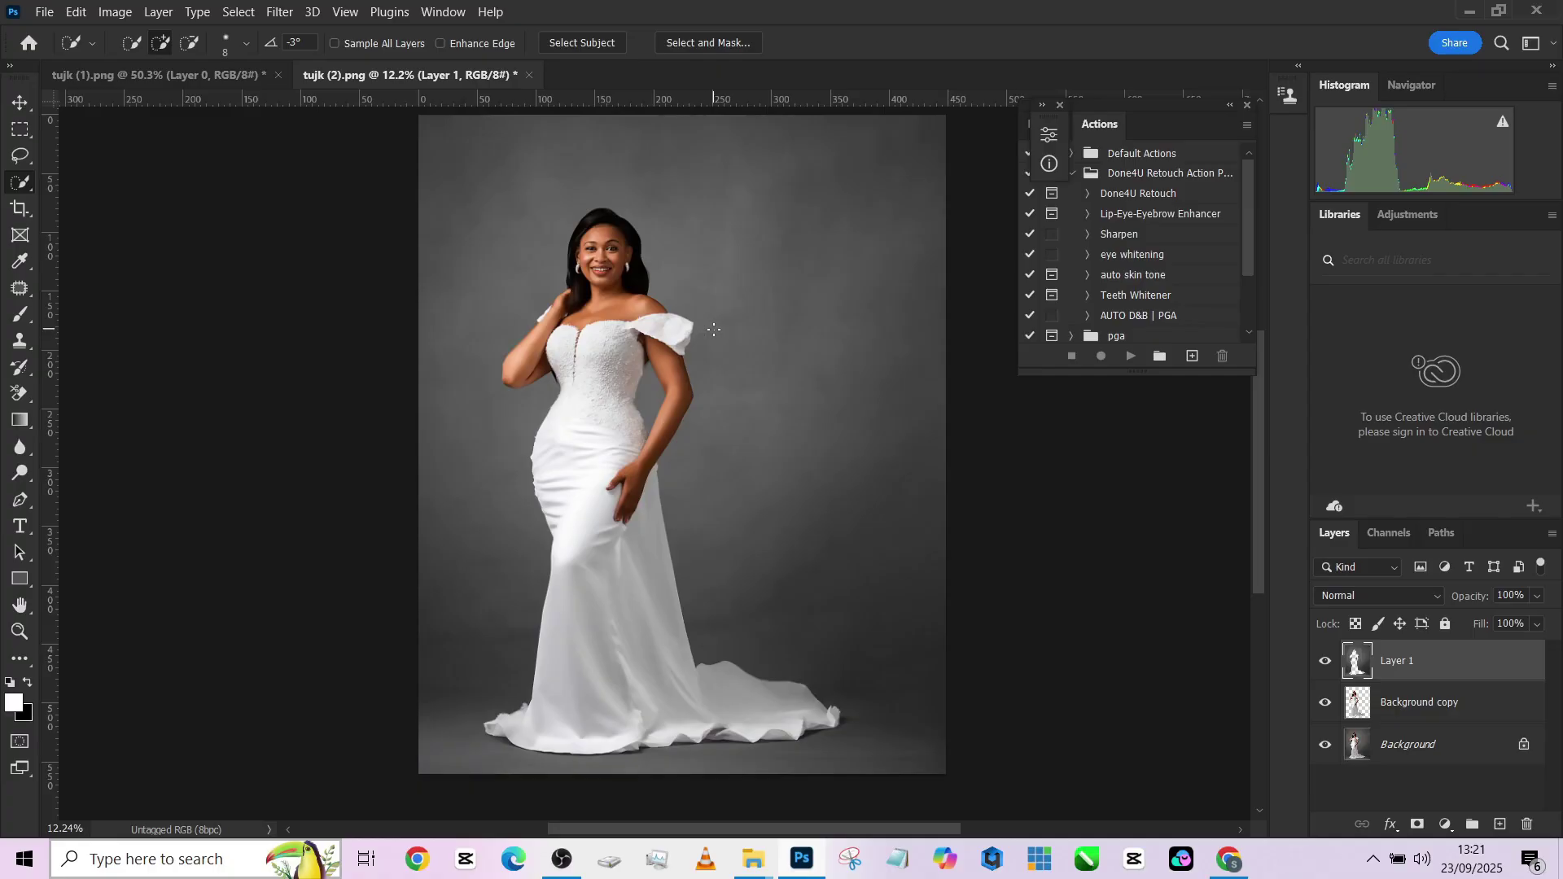
scroll(703, 419, "right", 2)
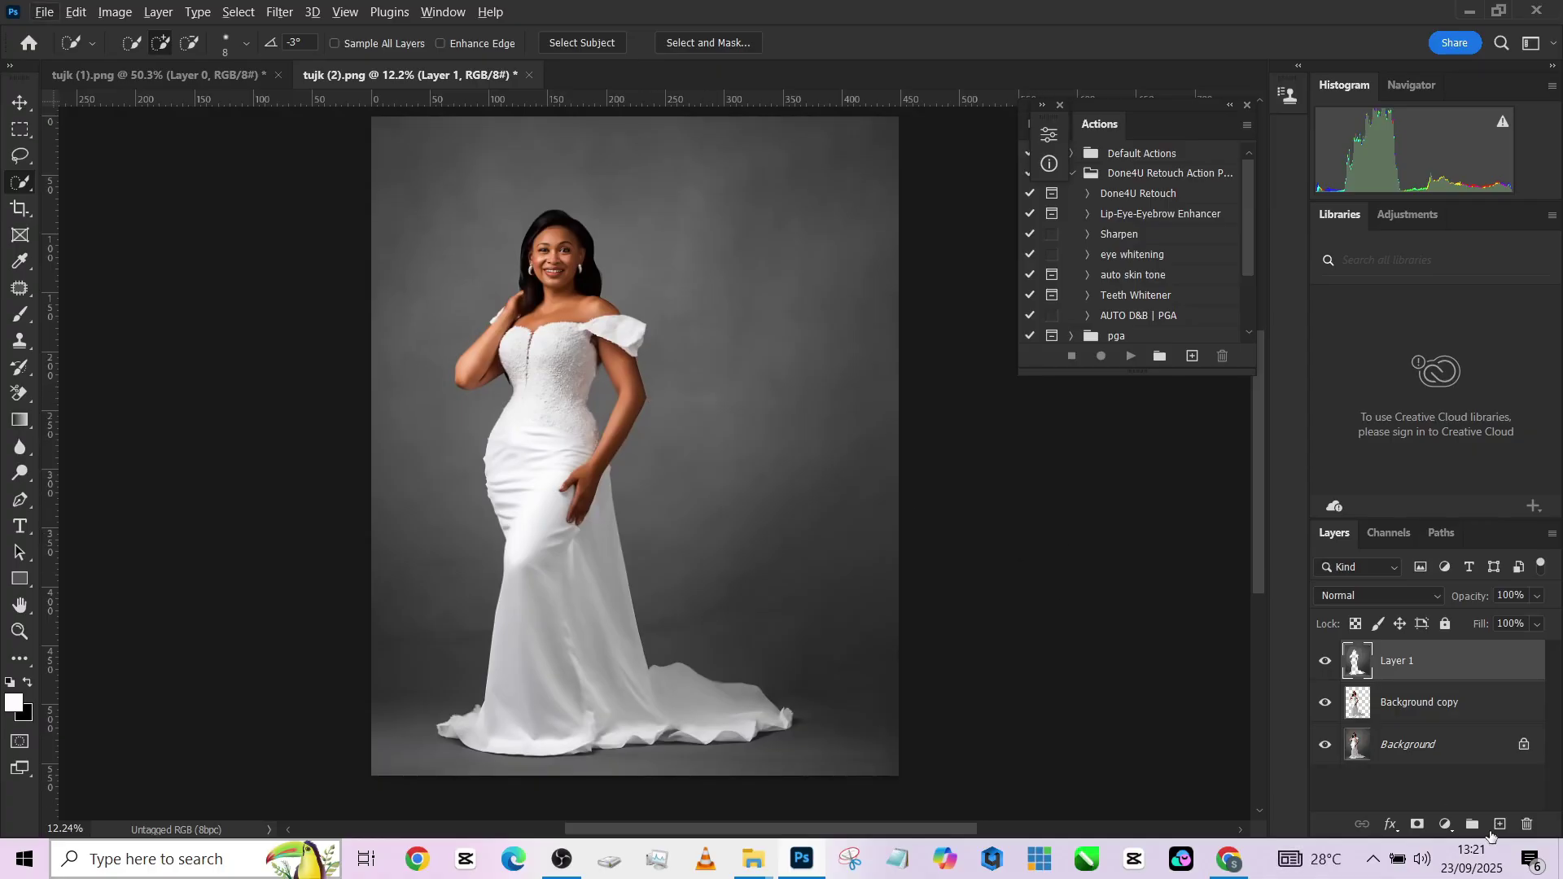
left_click_drag(1428, 714, 1352, 652)
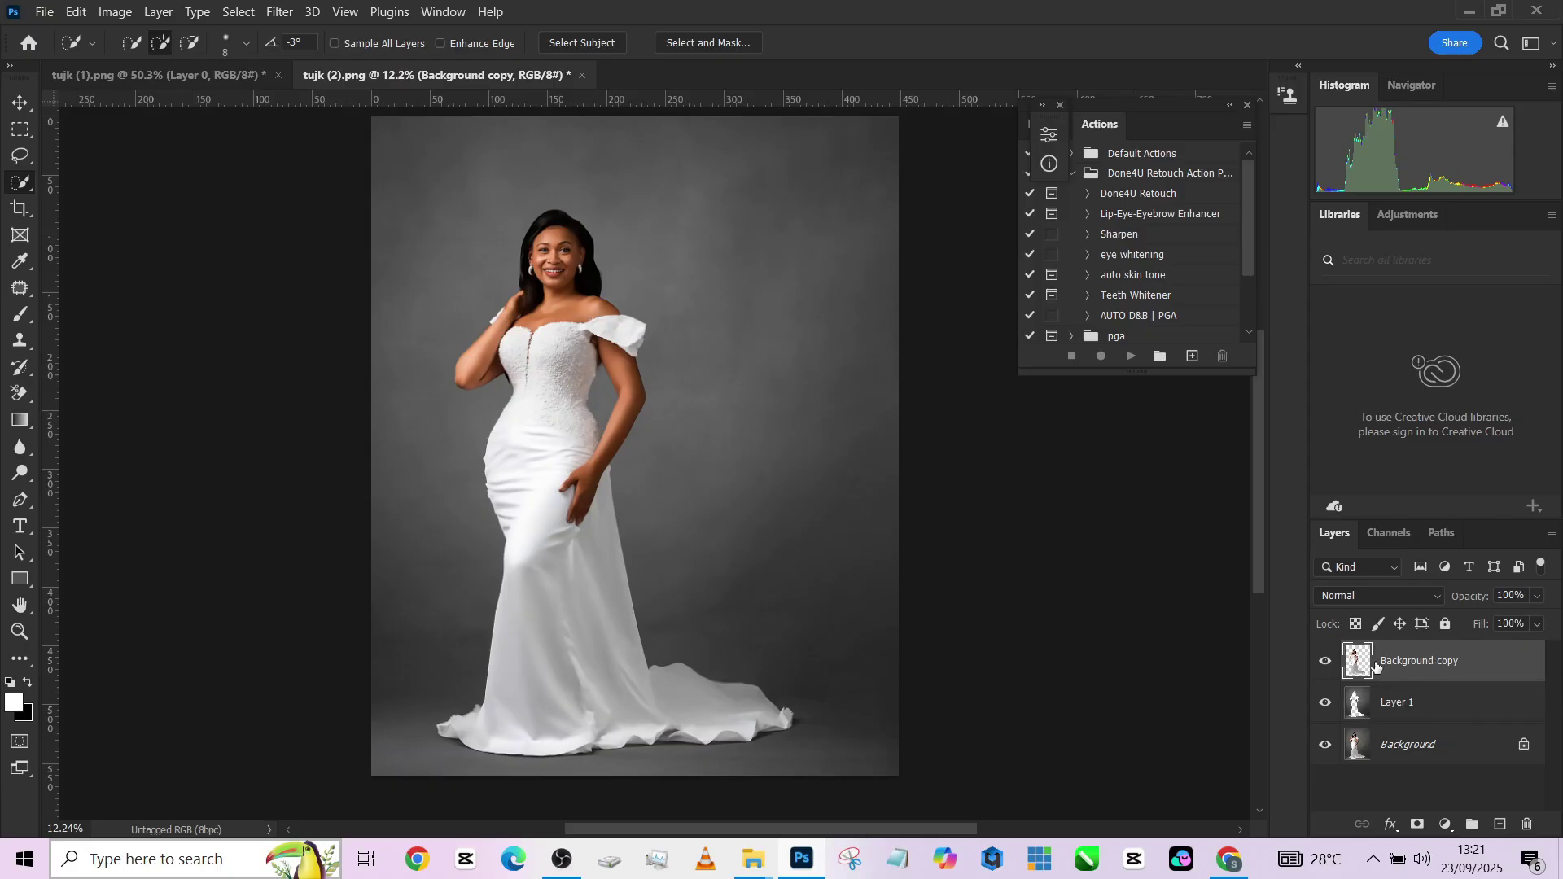
Drag the green room's Layer 0 into the bride document above Layer 1.
left_click(1393, 705)
left_click(184, 81)
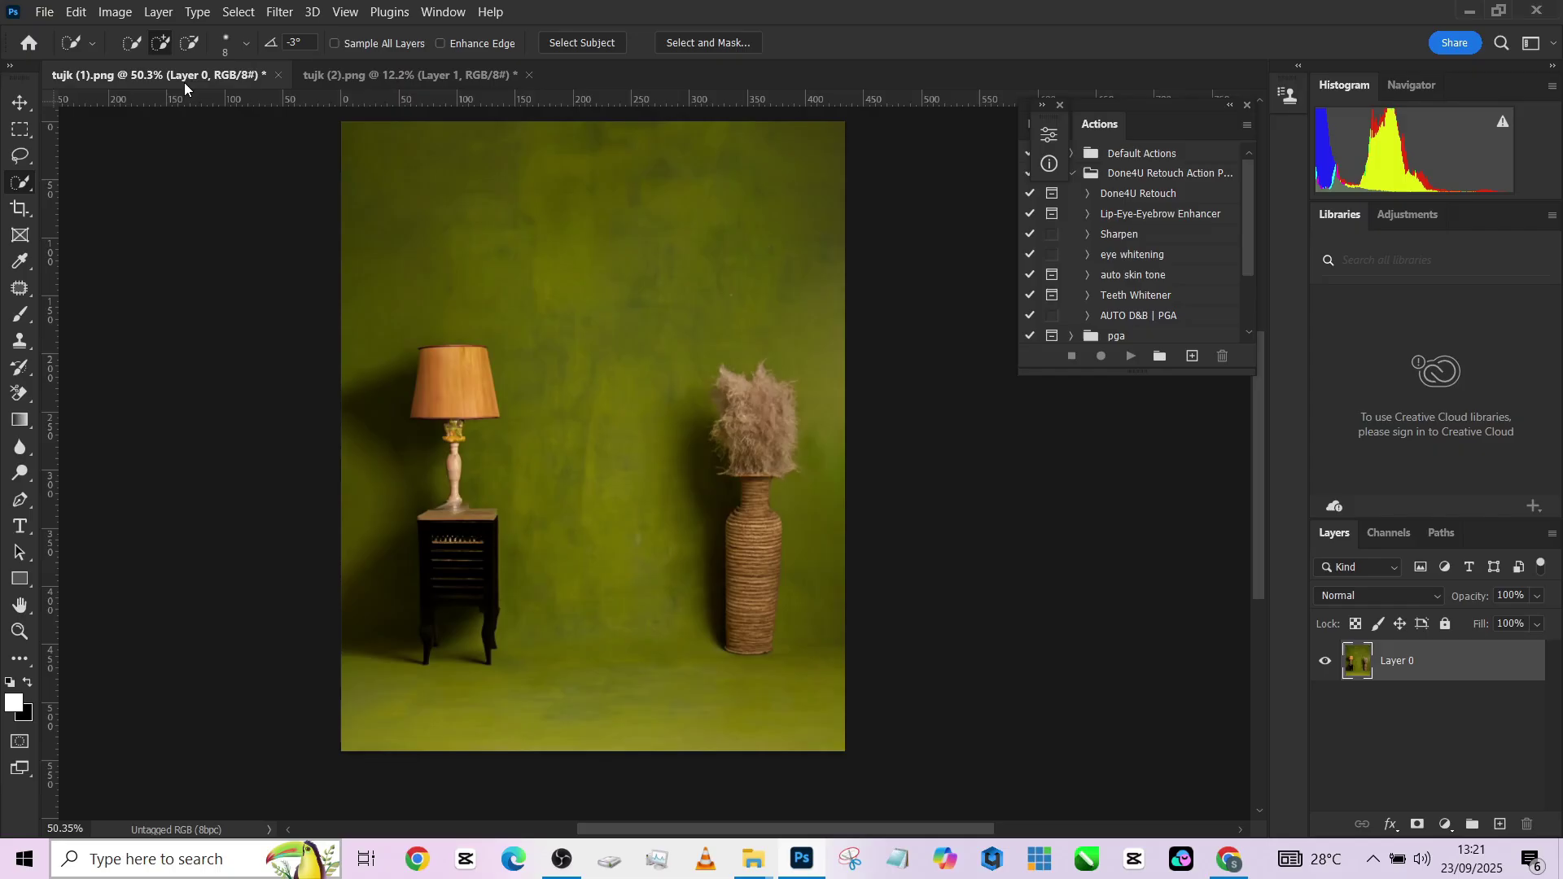
key("v")
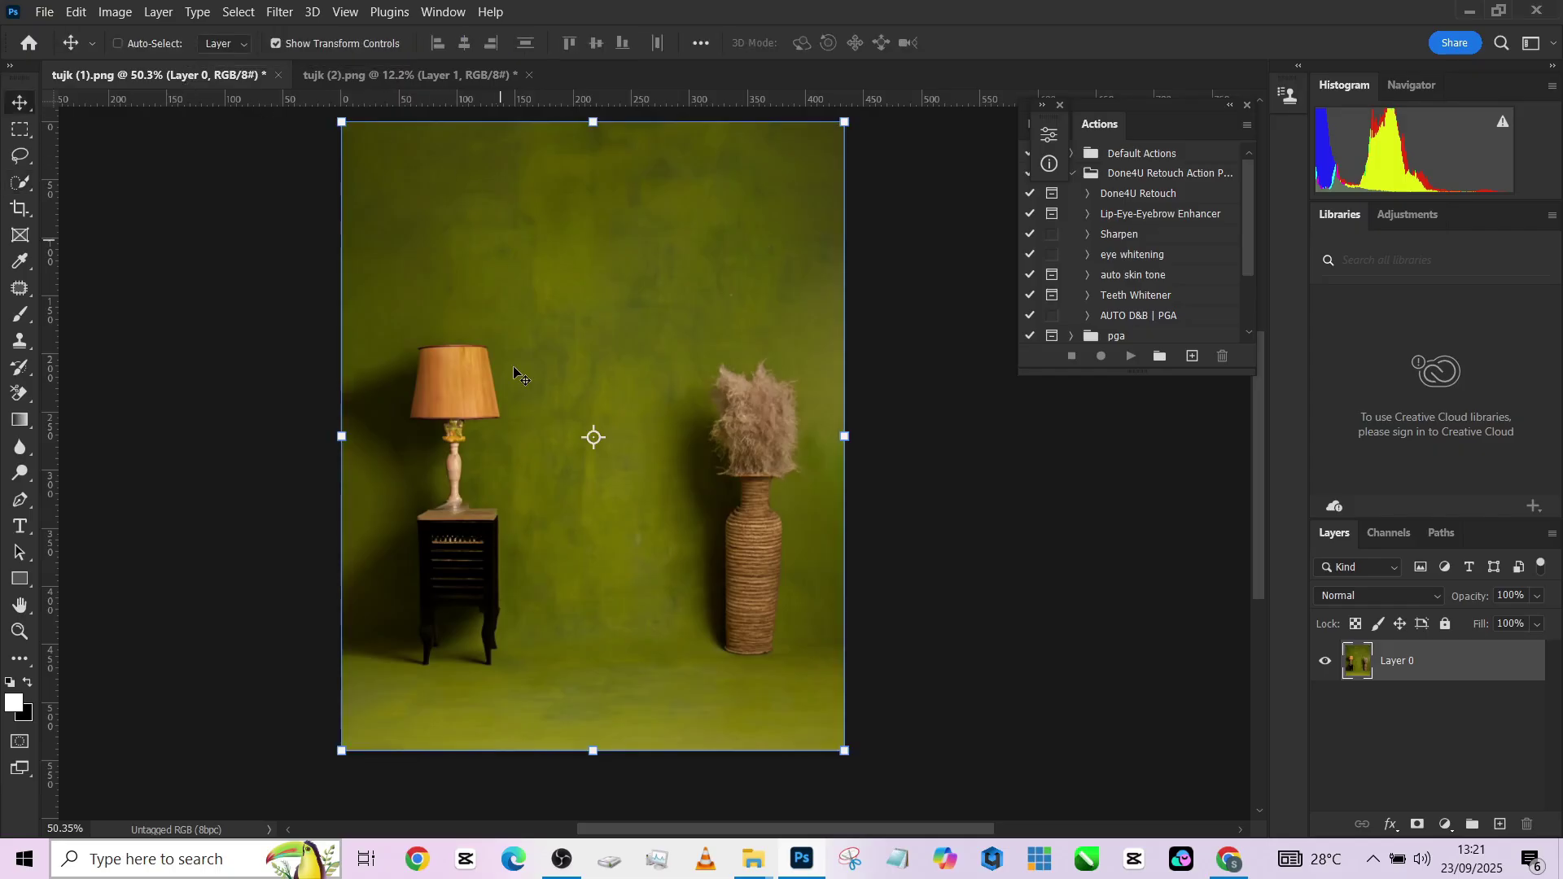
left_click_drag(580, 334, 602, 358)
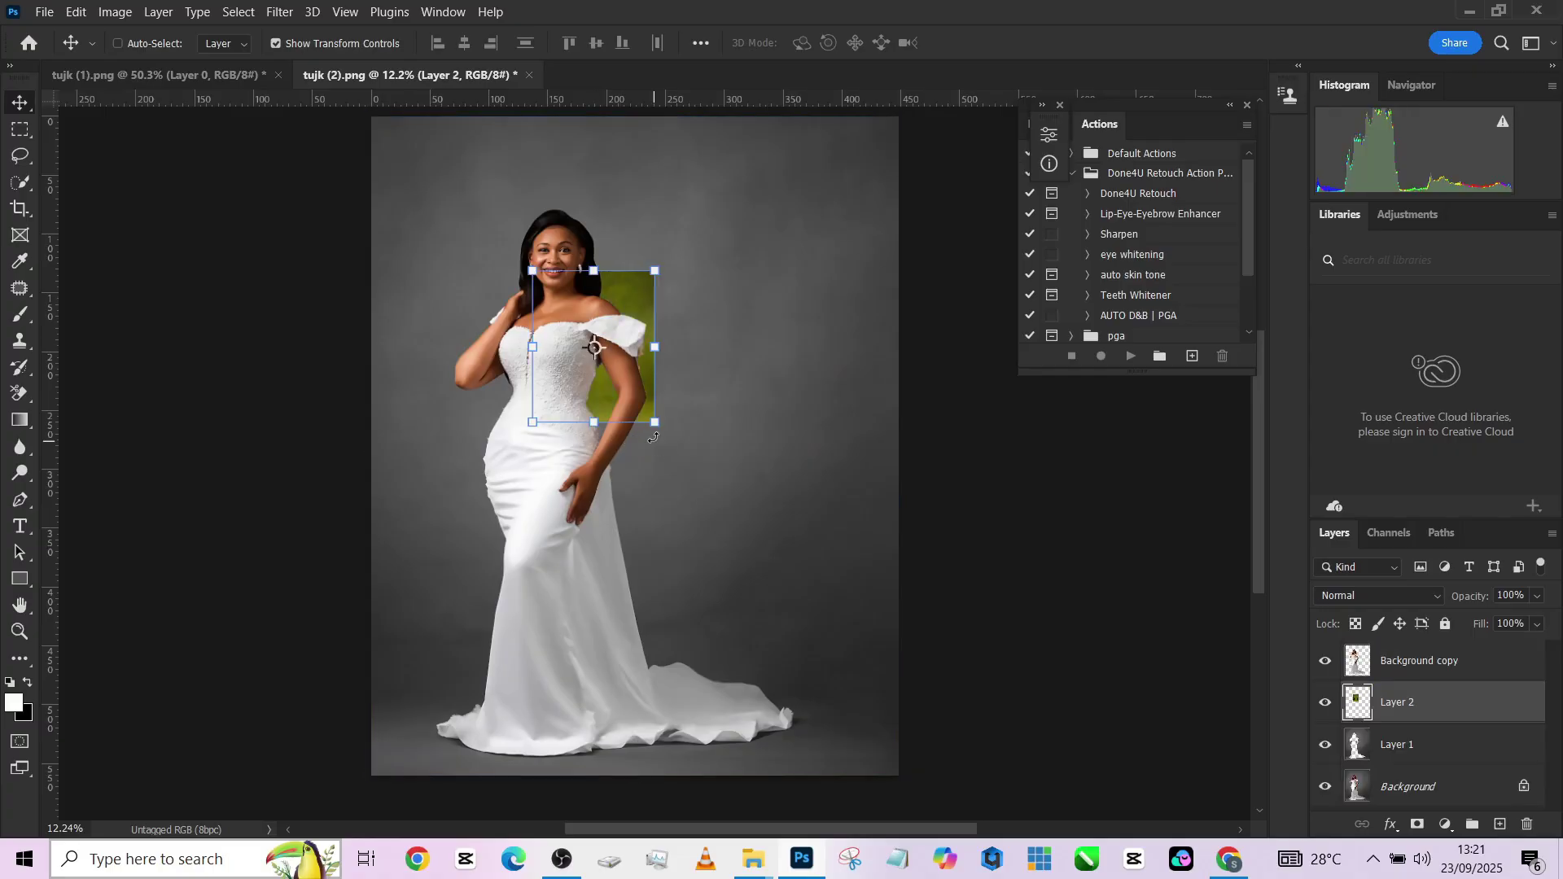
Scale and position the green room to cover the whole canvas and commit the transform.
left_click_drag(655, 424, 877, 645)
left_click_drag(757, 418, 774, 501)
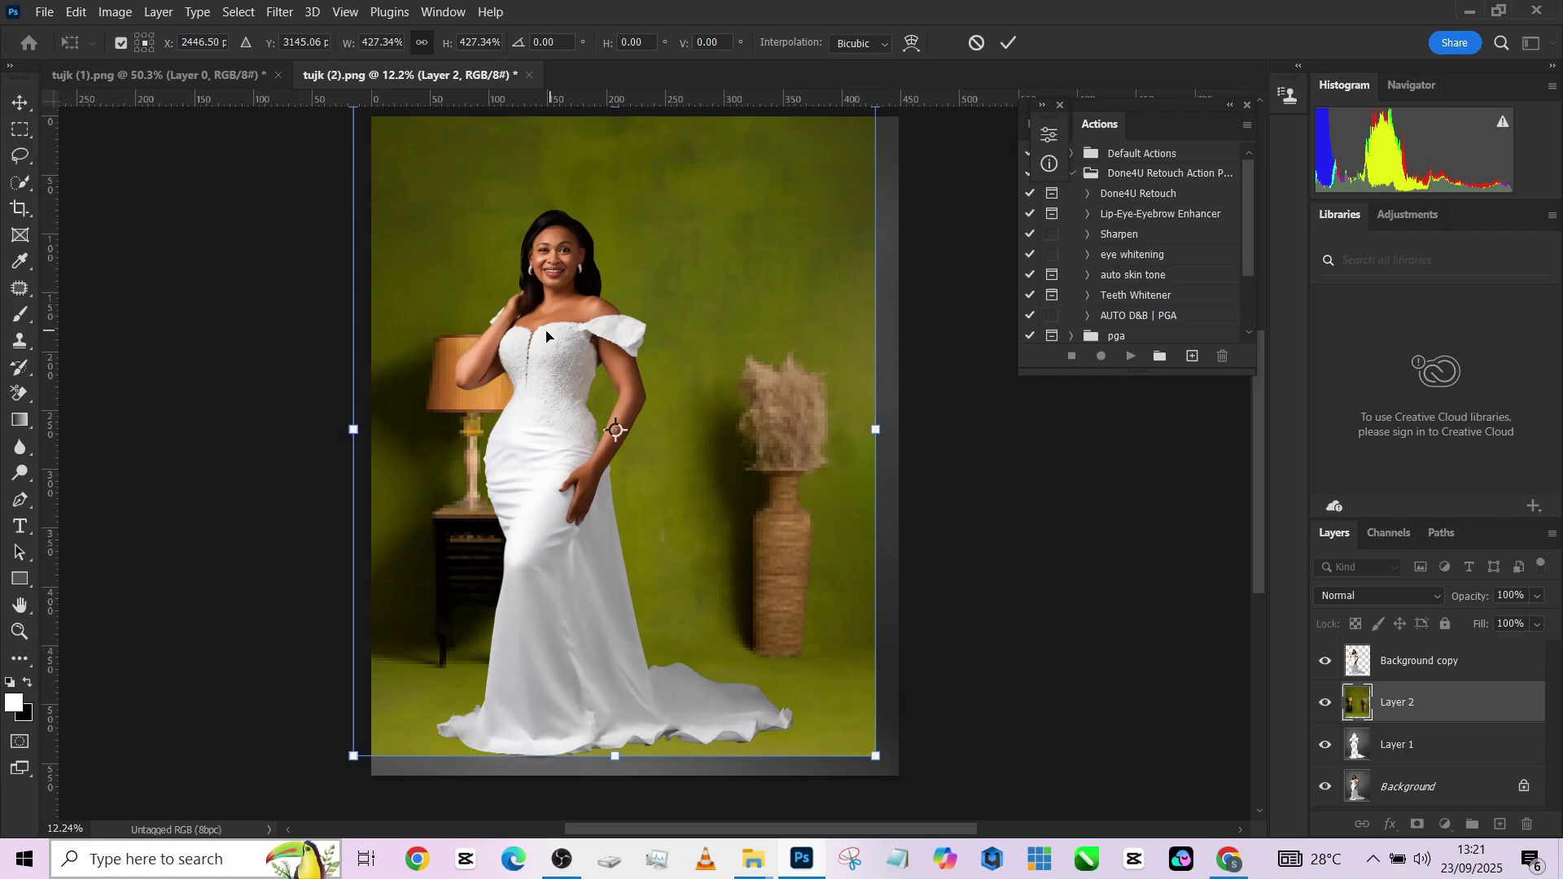
mouse_move(635, 347)
left_mouse_down()
mouse_move(677, 364)
mouse_move(654, 360)
left_mouse_up()
left_click(556, 305, "alt")
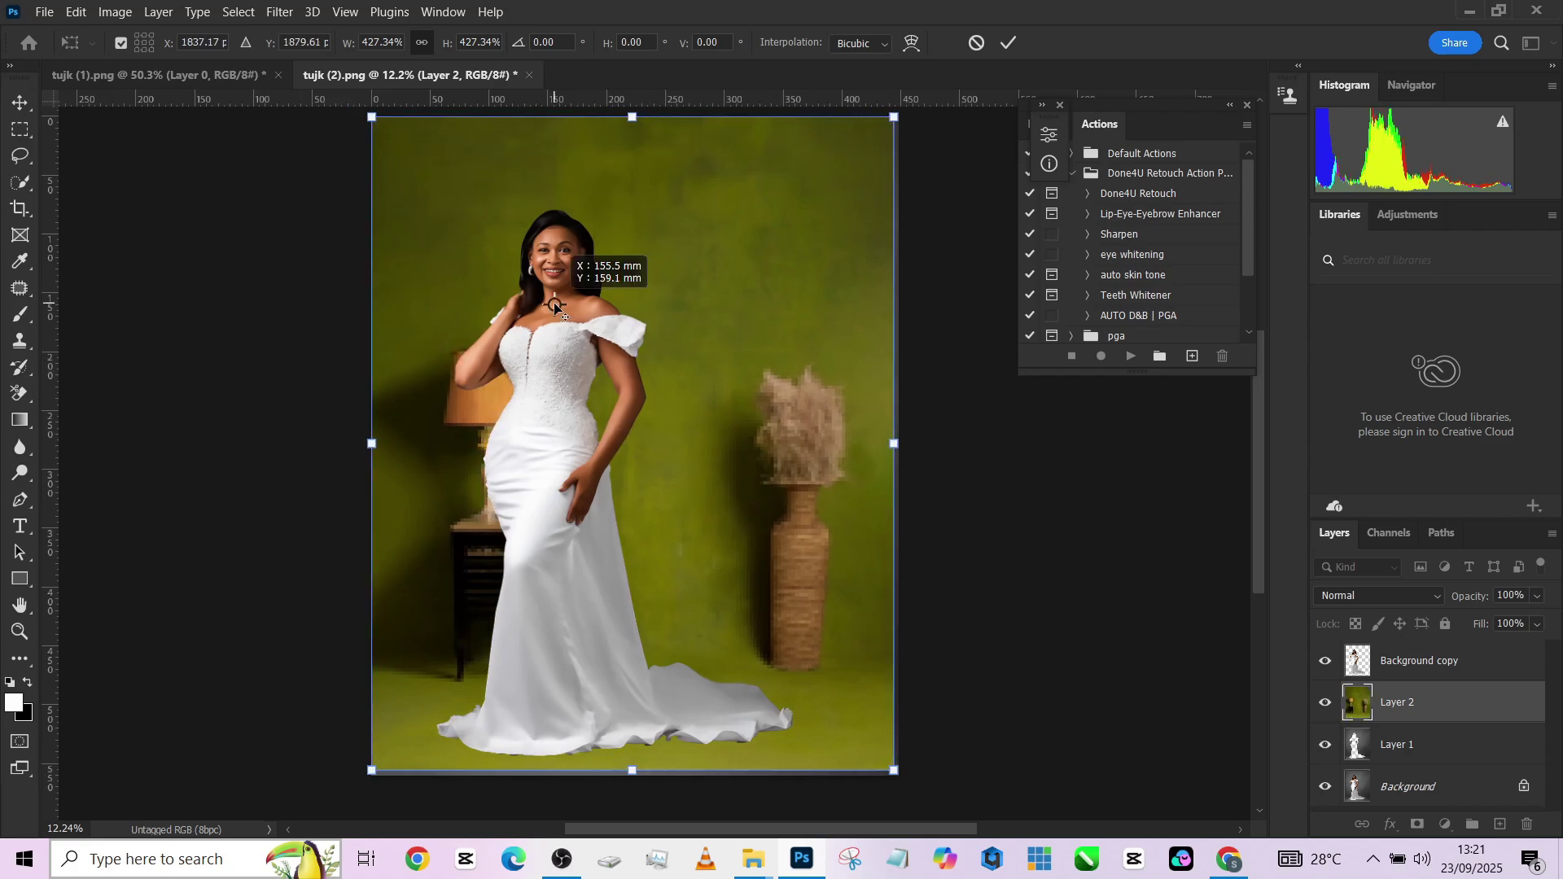
left_click_drag(895, 439, 921, 453)
left_click_drag(724, 469, 673, 461)
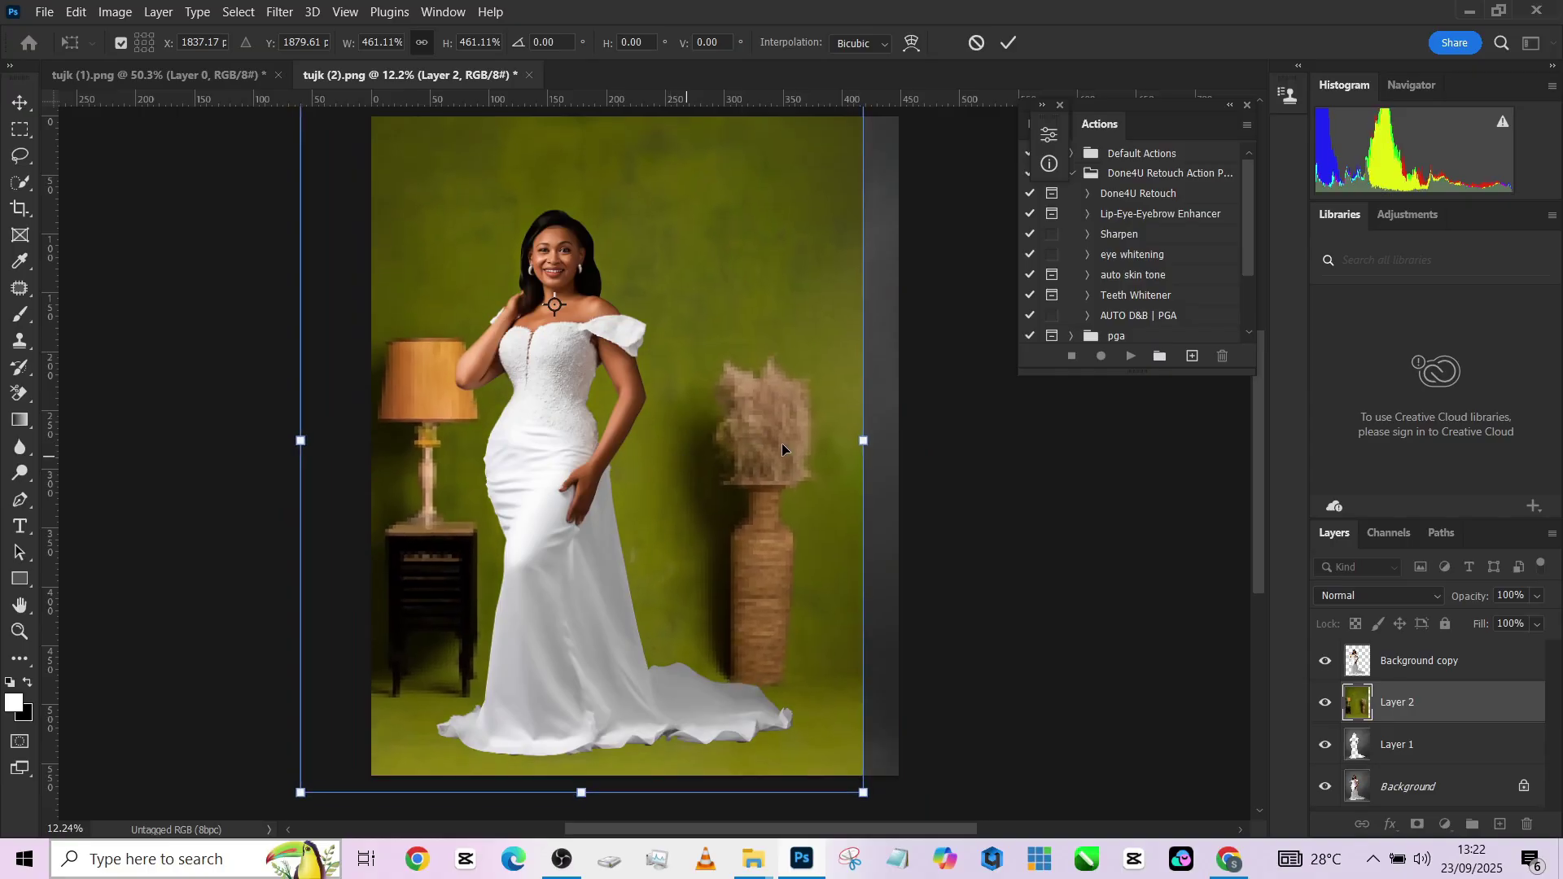
left_click_drag(864, 444, 897, 444)
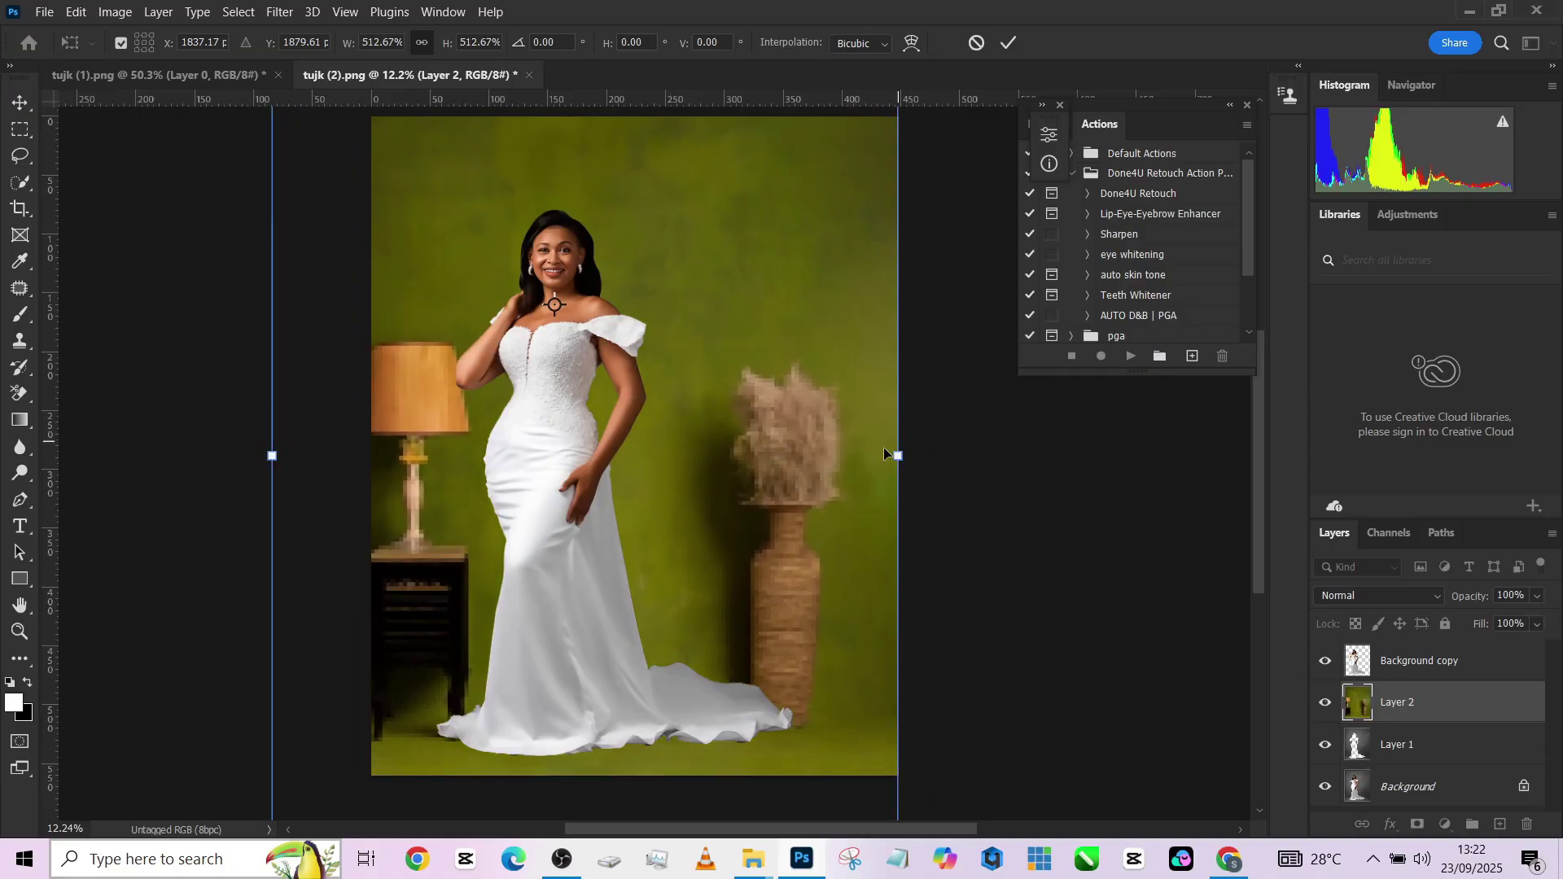
left_click_drag(794, 470, 794, 461)
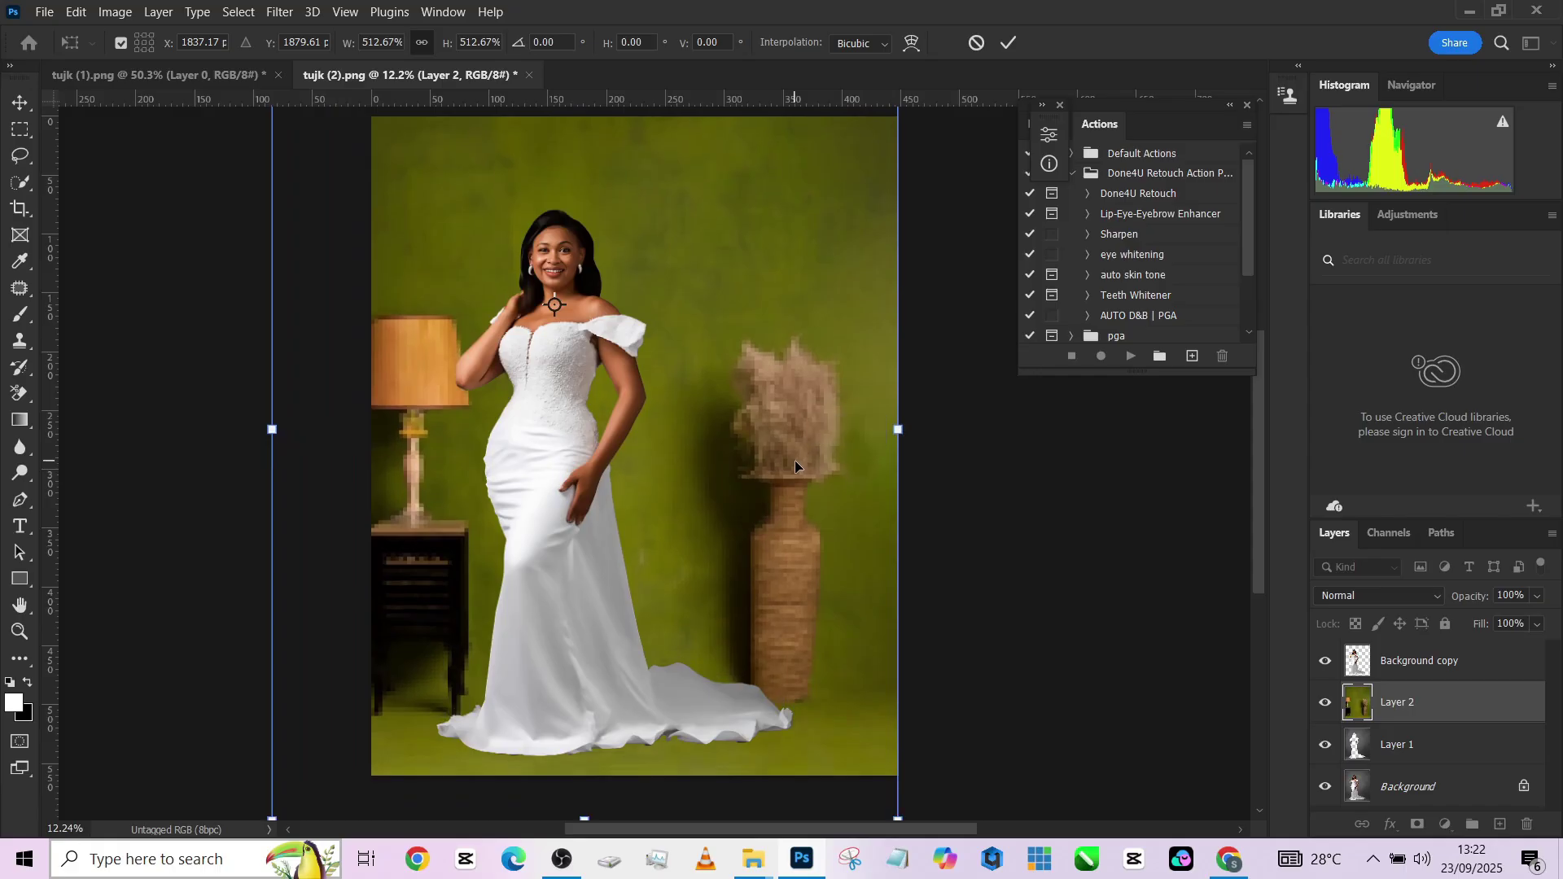
scroll(795, 460, "down", 2)
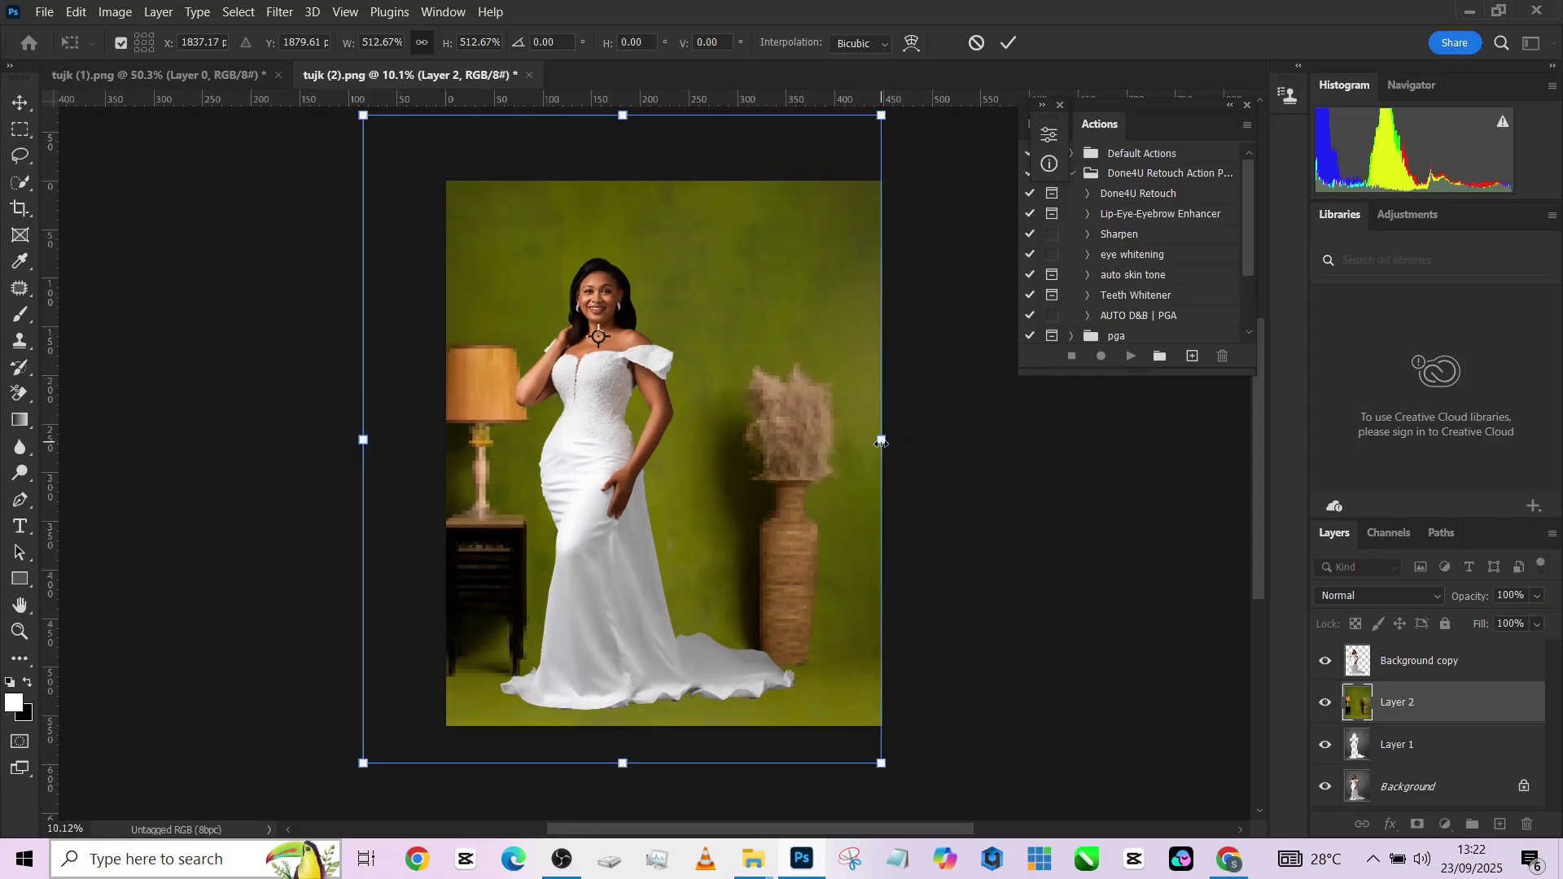
left_click_drag(882, 439, 878, 441)
left_click_drag(362, 439, 399, 440)
left_click_drag(881, 440, 881, 439)
left_click_drag(759, 484, 760, 464)
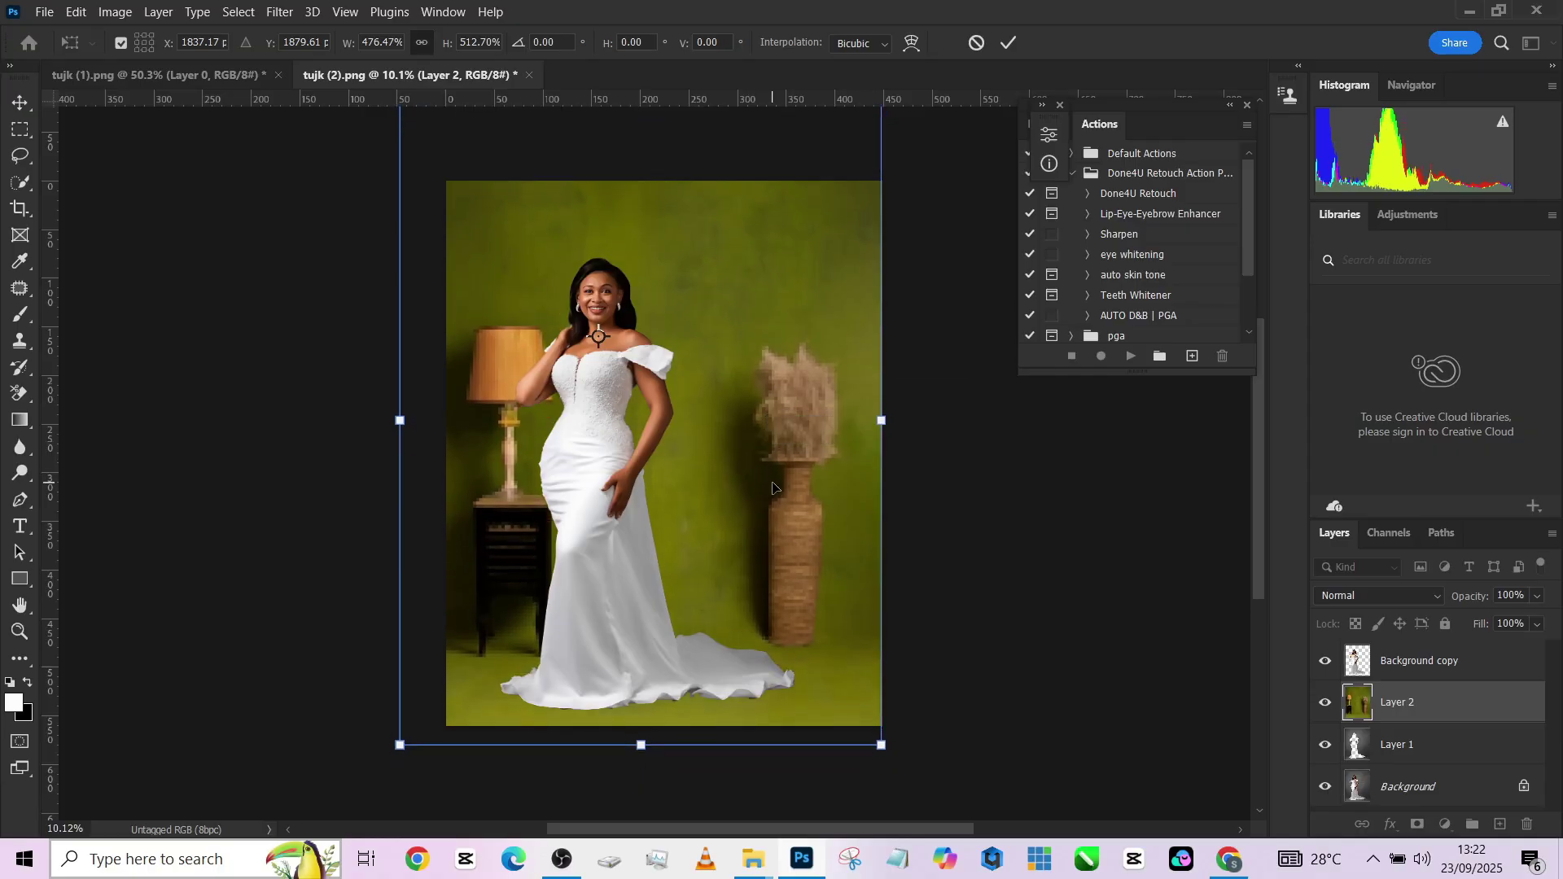
key("Return")
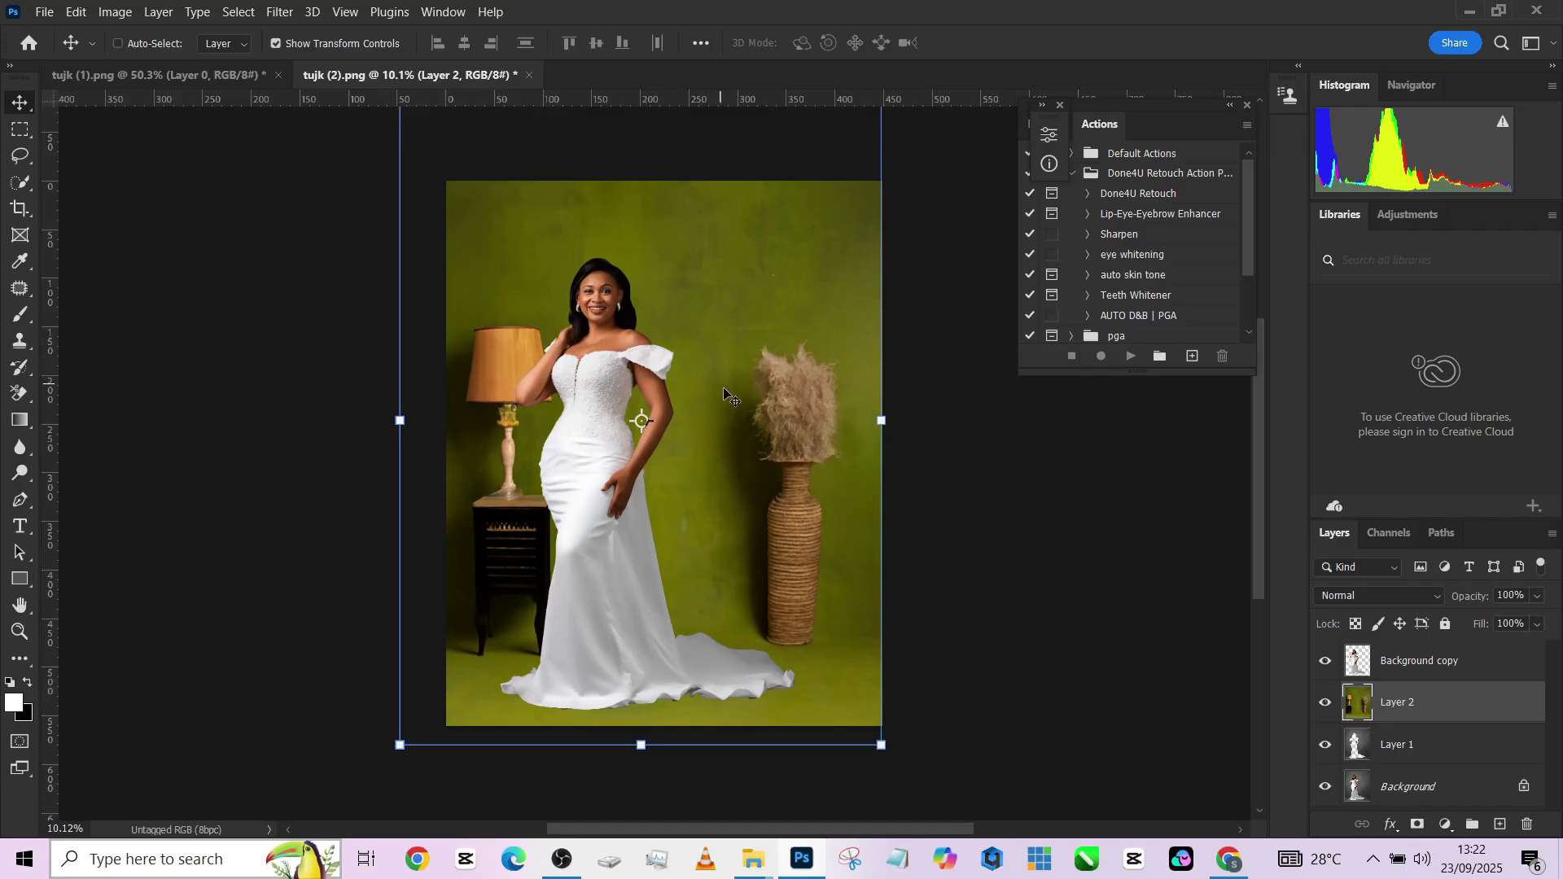
Refine the green room's height, width and position with a second transform.
mouse_move(724, 407)
left_mouse_down()
mouse_move(725, 452)
mouse_move(725, 422)
left_mouse_up()
scroll(724, 422, "down", 3)
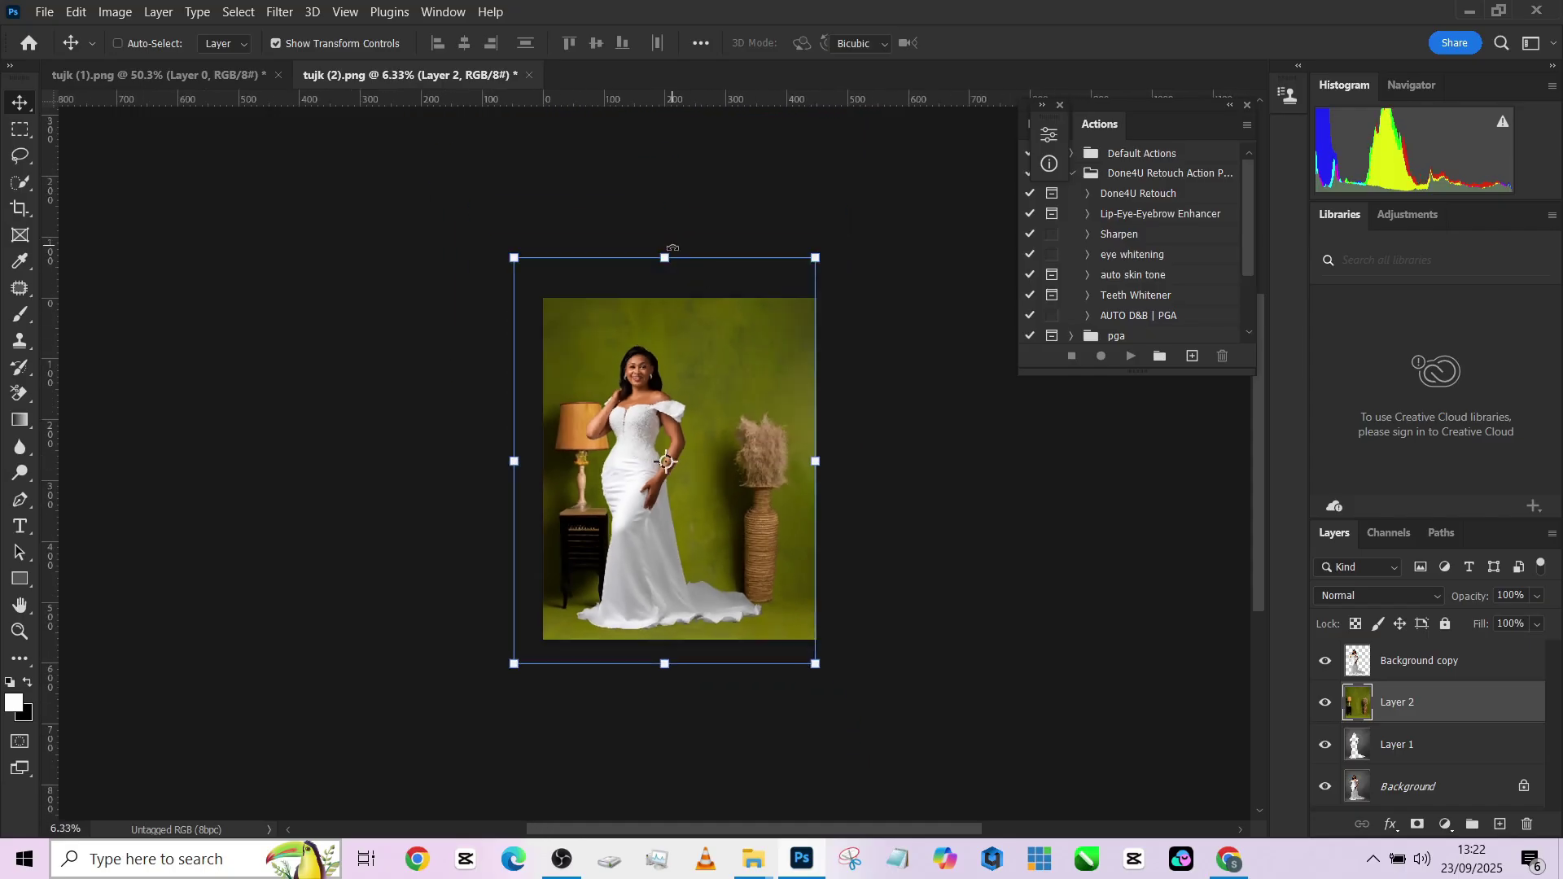
left_click(664, 259)
left_click_drag(664, 258, 664, 276)
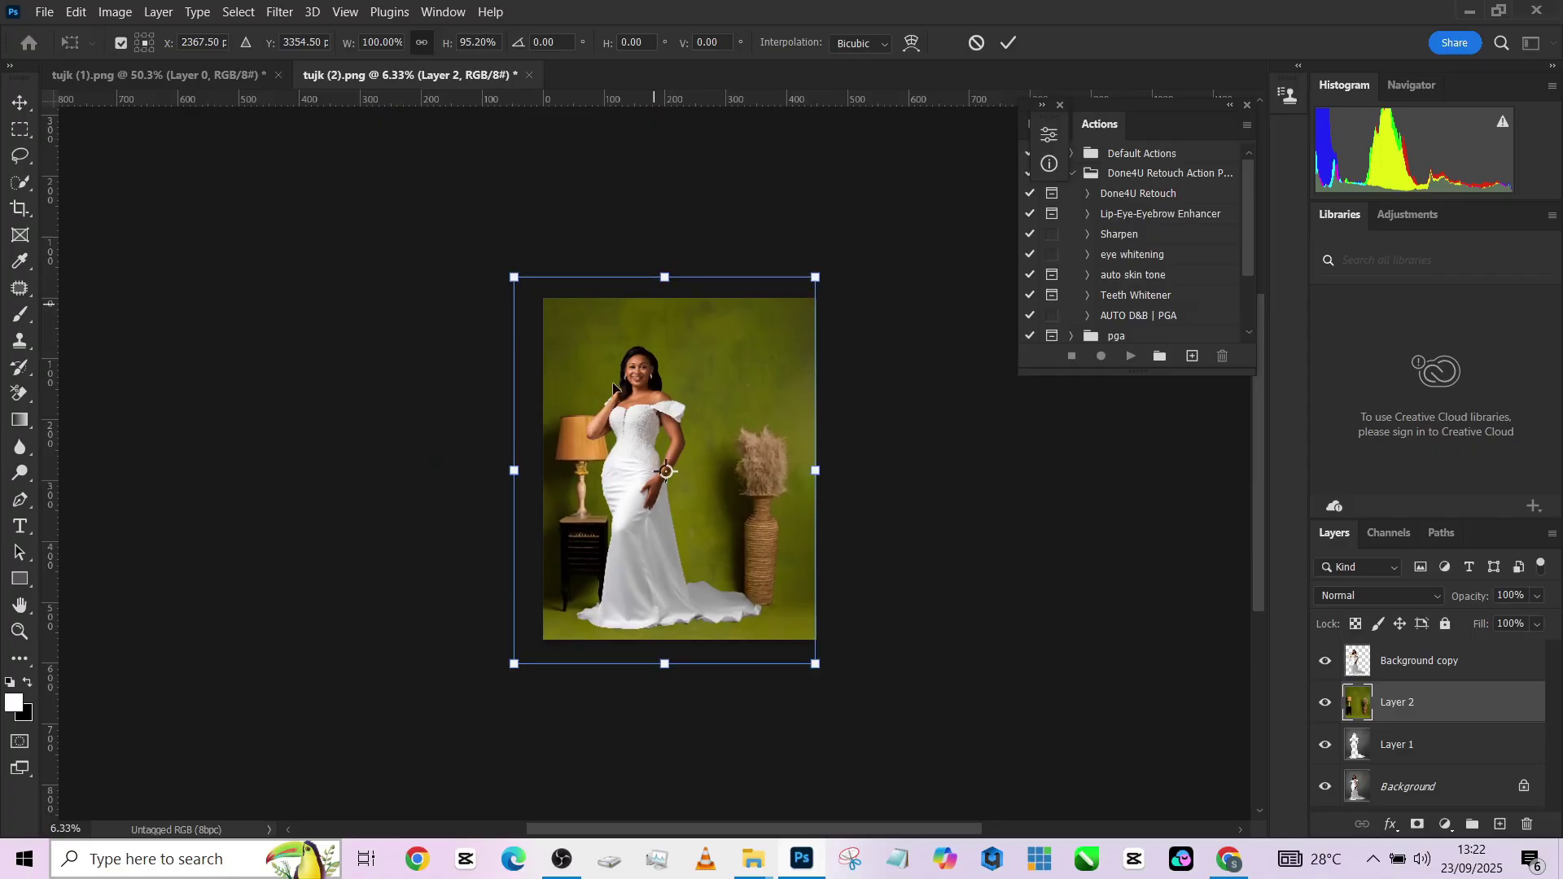
left_click_drag(506, 473, 515, 473)
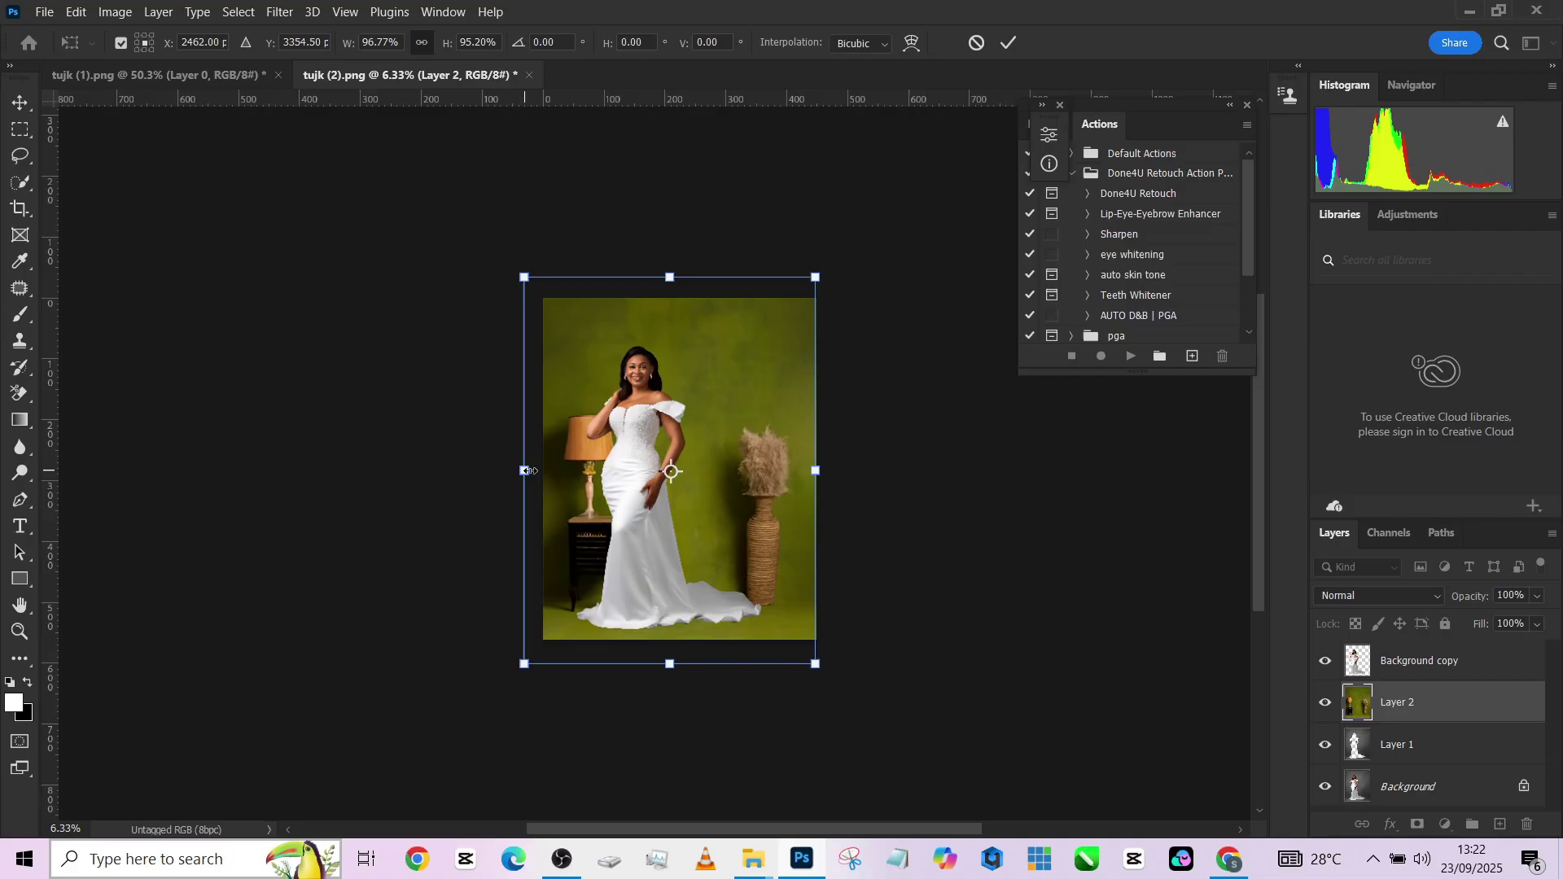
left_click_drag(670, 278, 670, 285)
left_click_drag(707, 556, 719, 562)
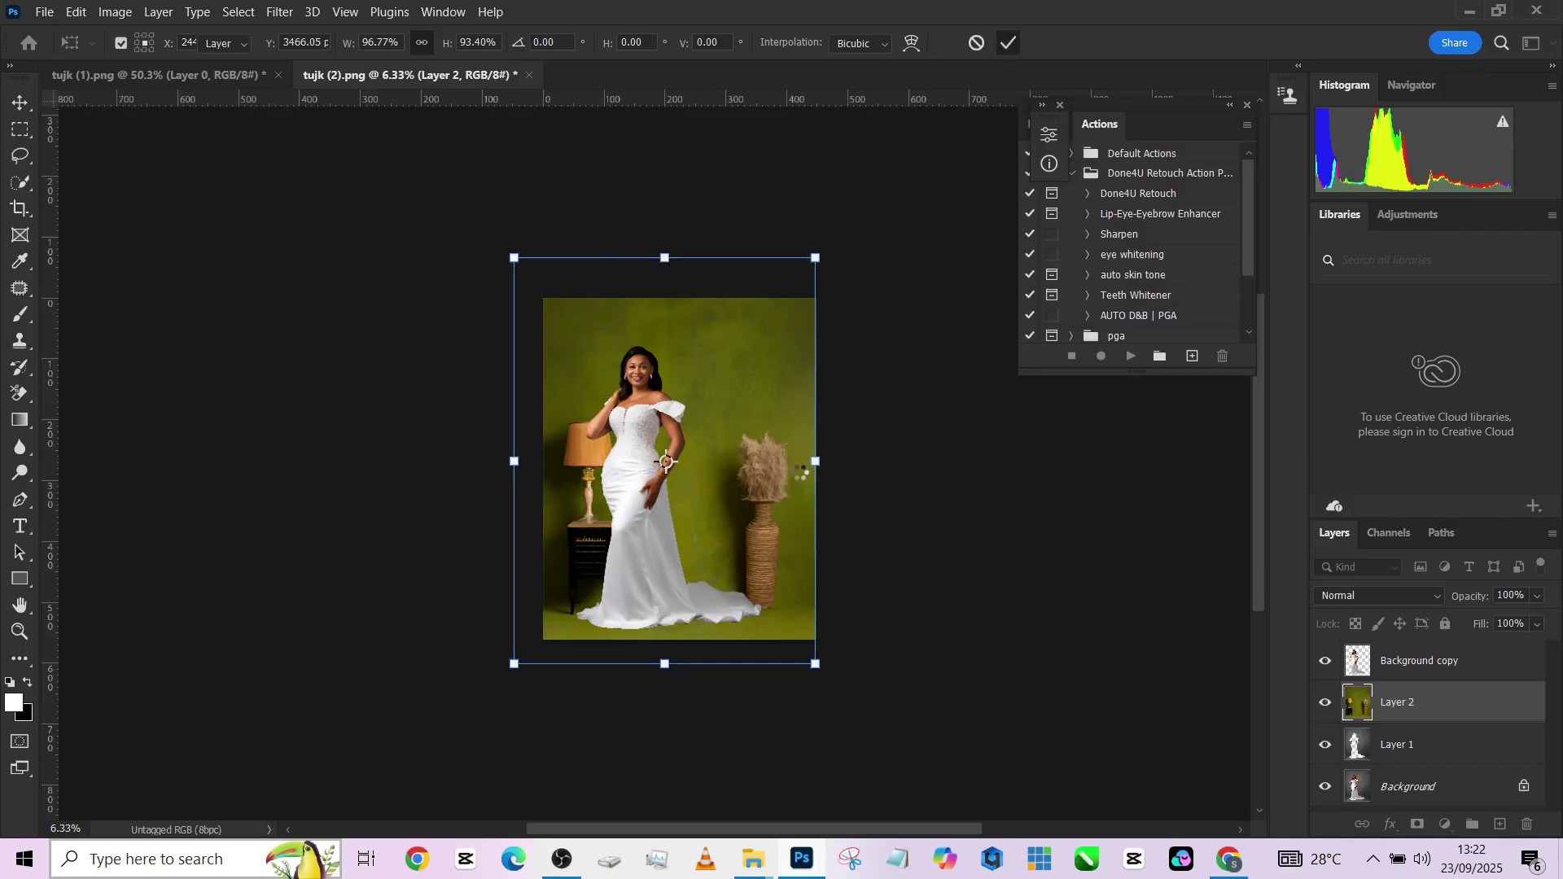
key("Return")
scroll(721, 544, "up", 6)
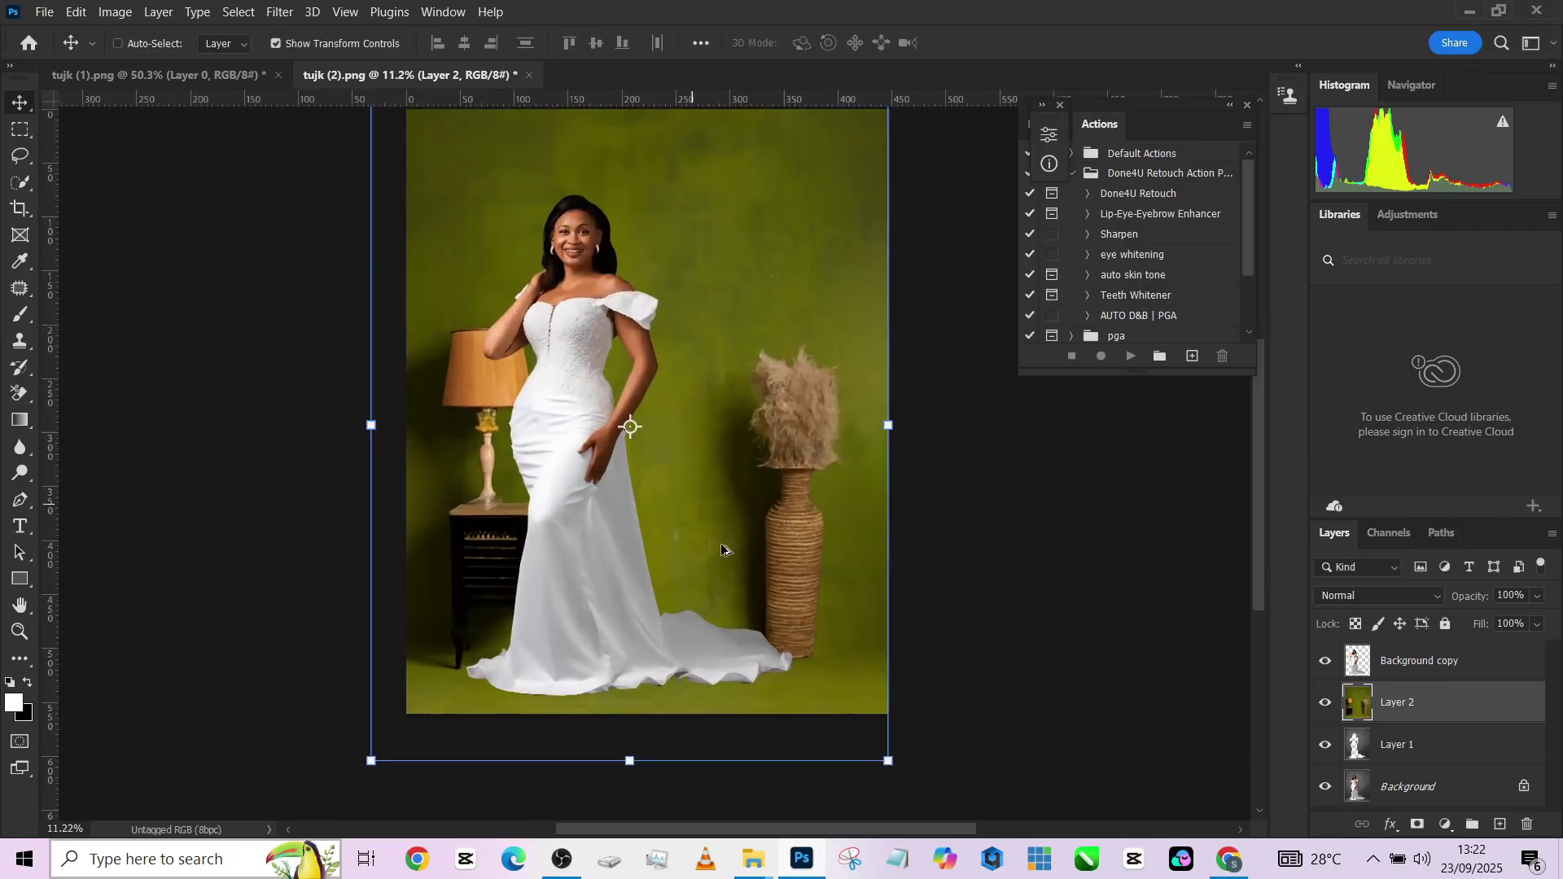
scroll(767, 536, "down", 1)
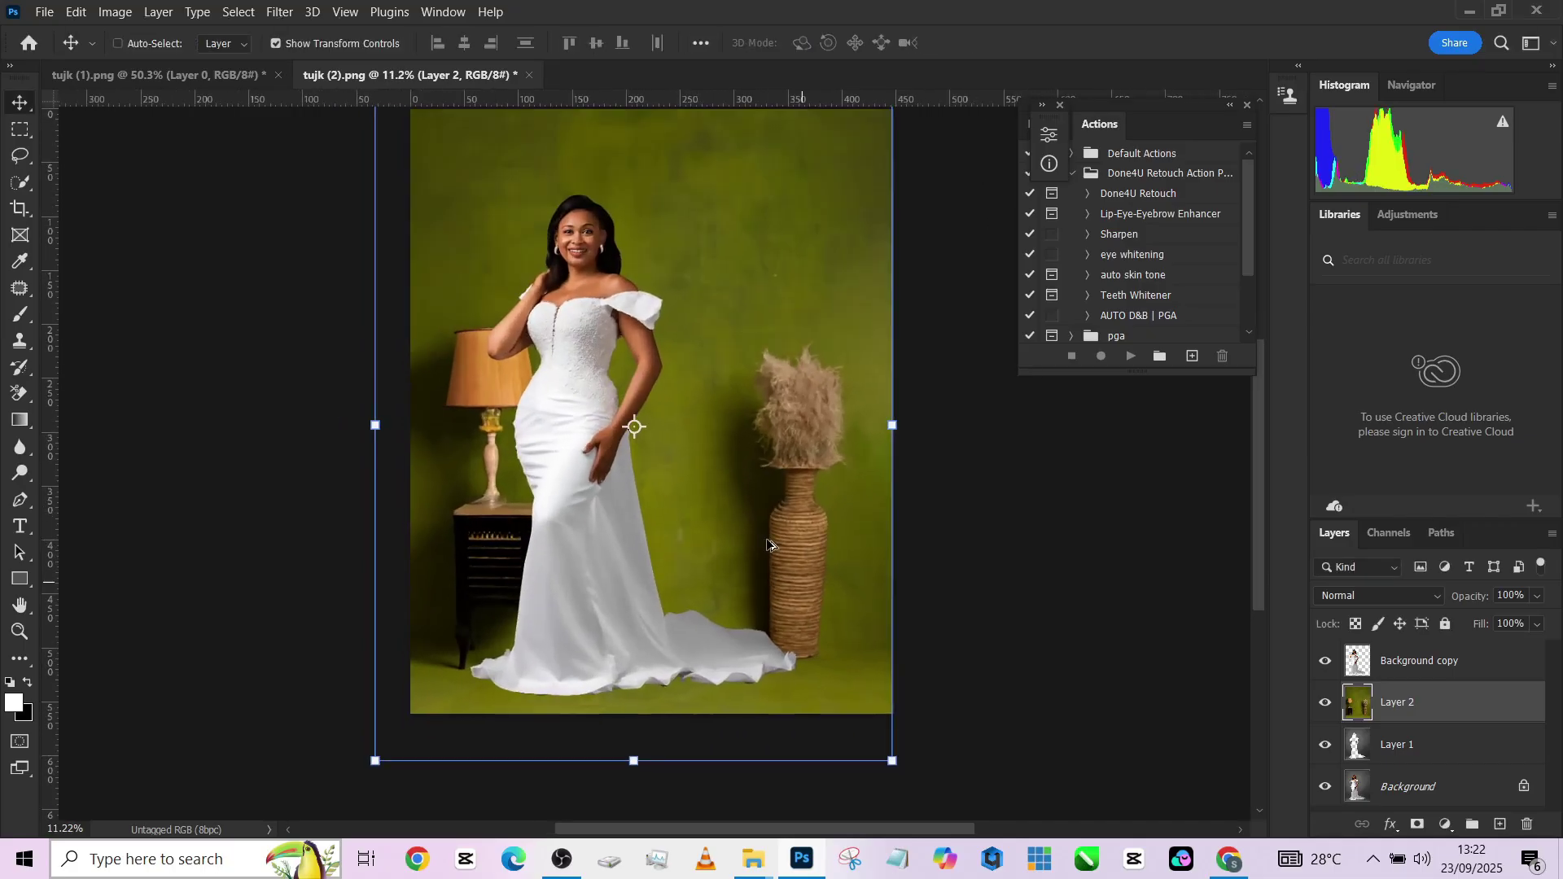
Set Layer 2's blend mode to Overlay and toggle its visibility to compare.
left_click(1334, 597)
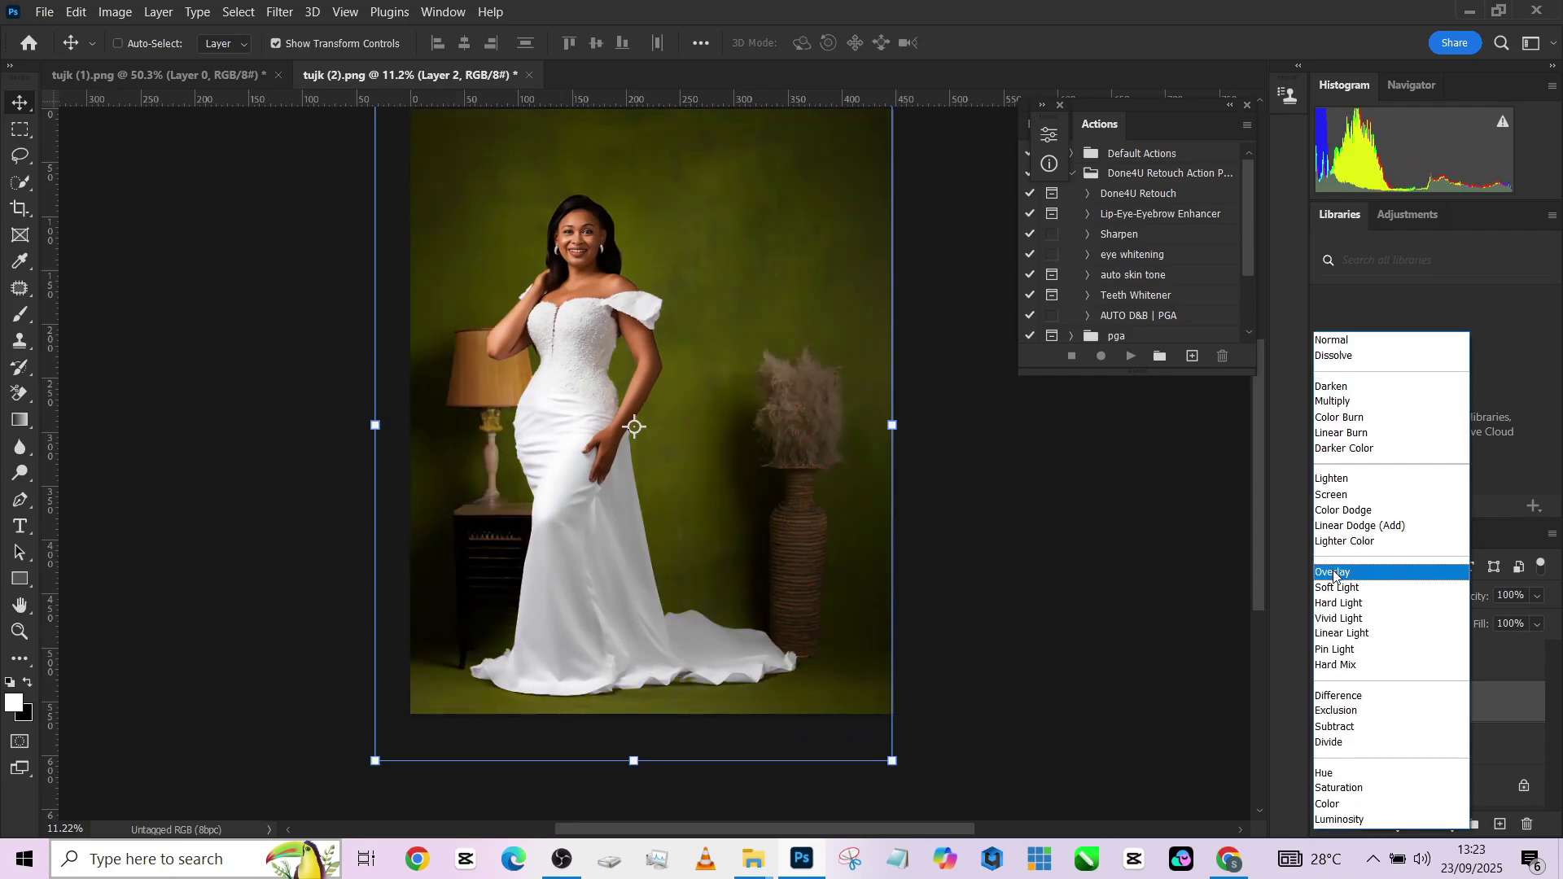
left_click(1334, 574)
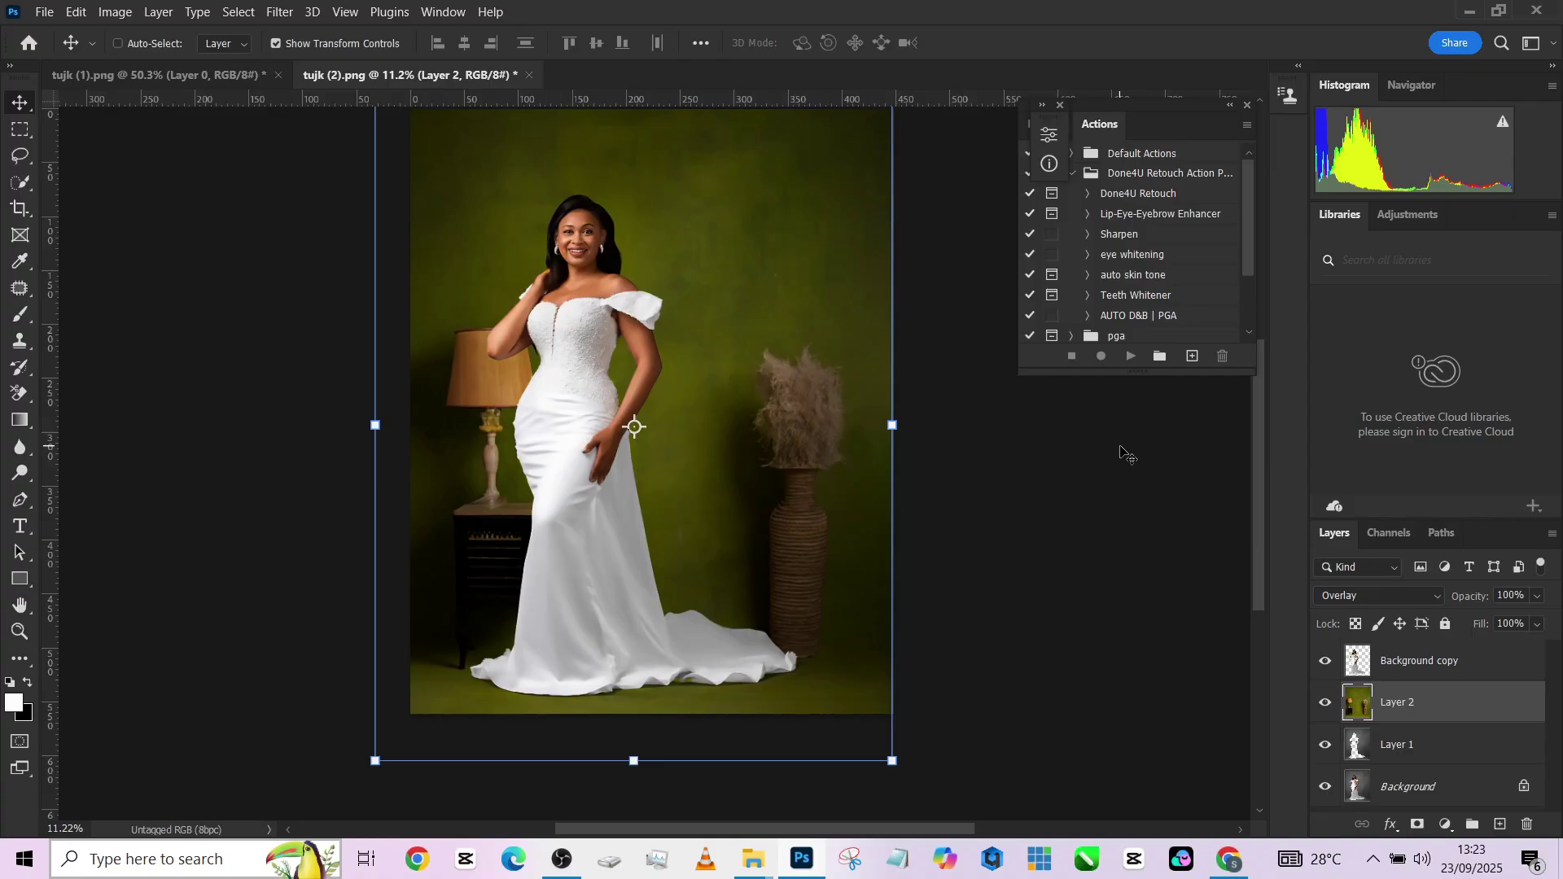
left_click(1325, 701)
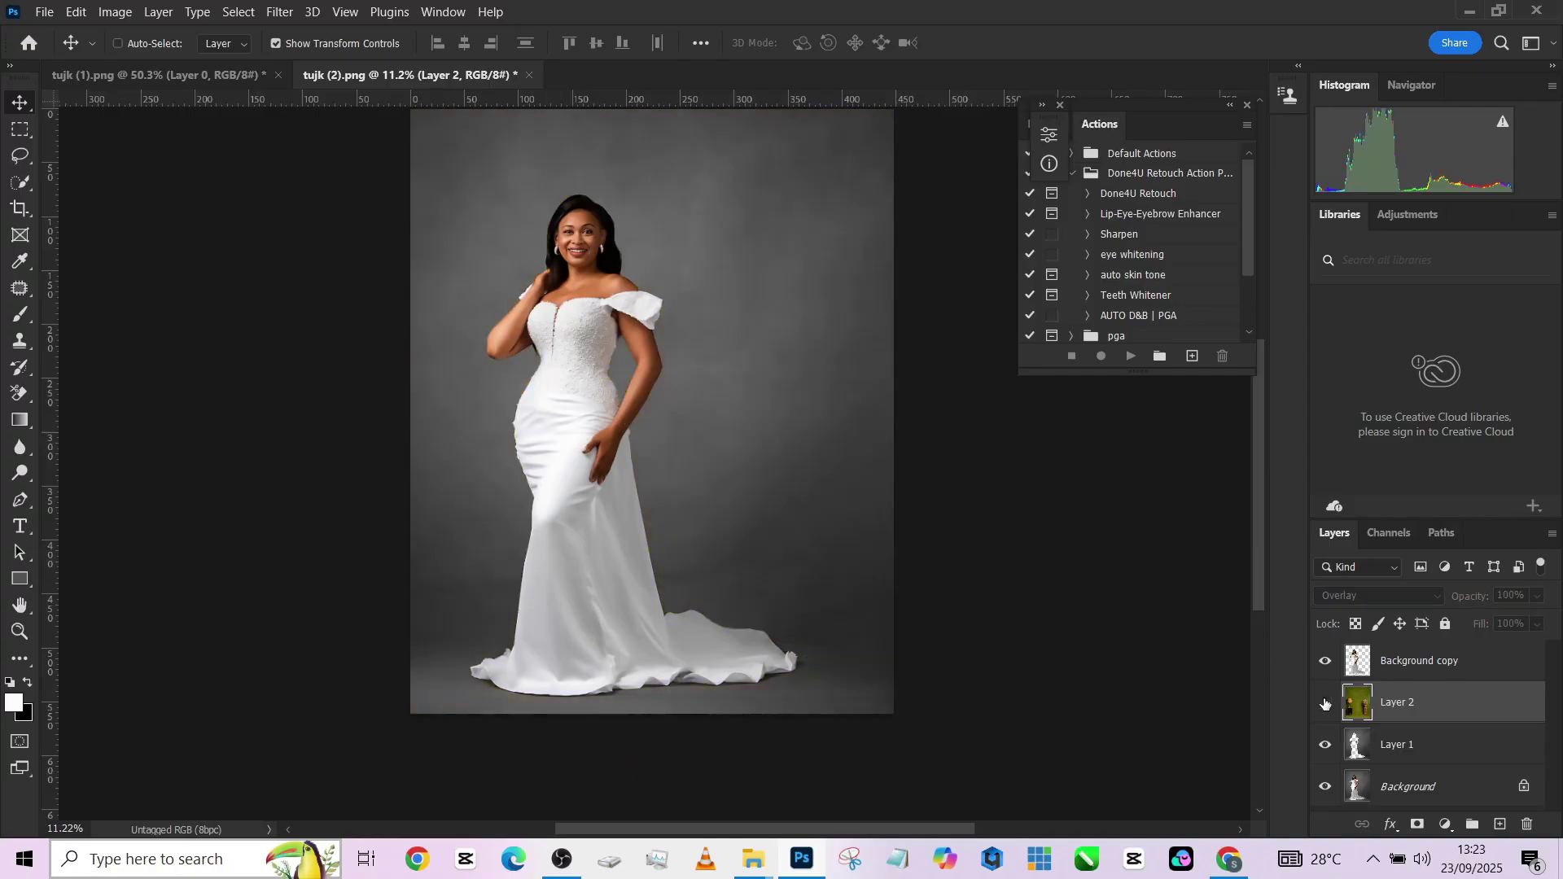
left_click(1324, 703)
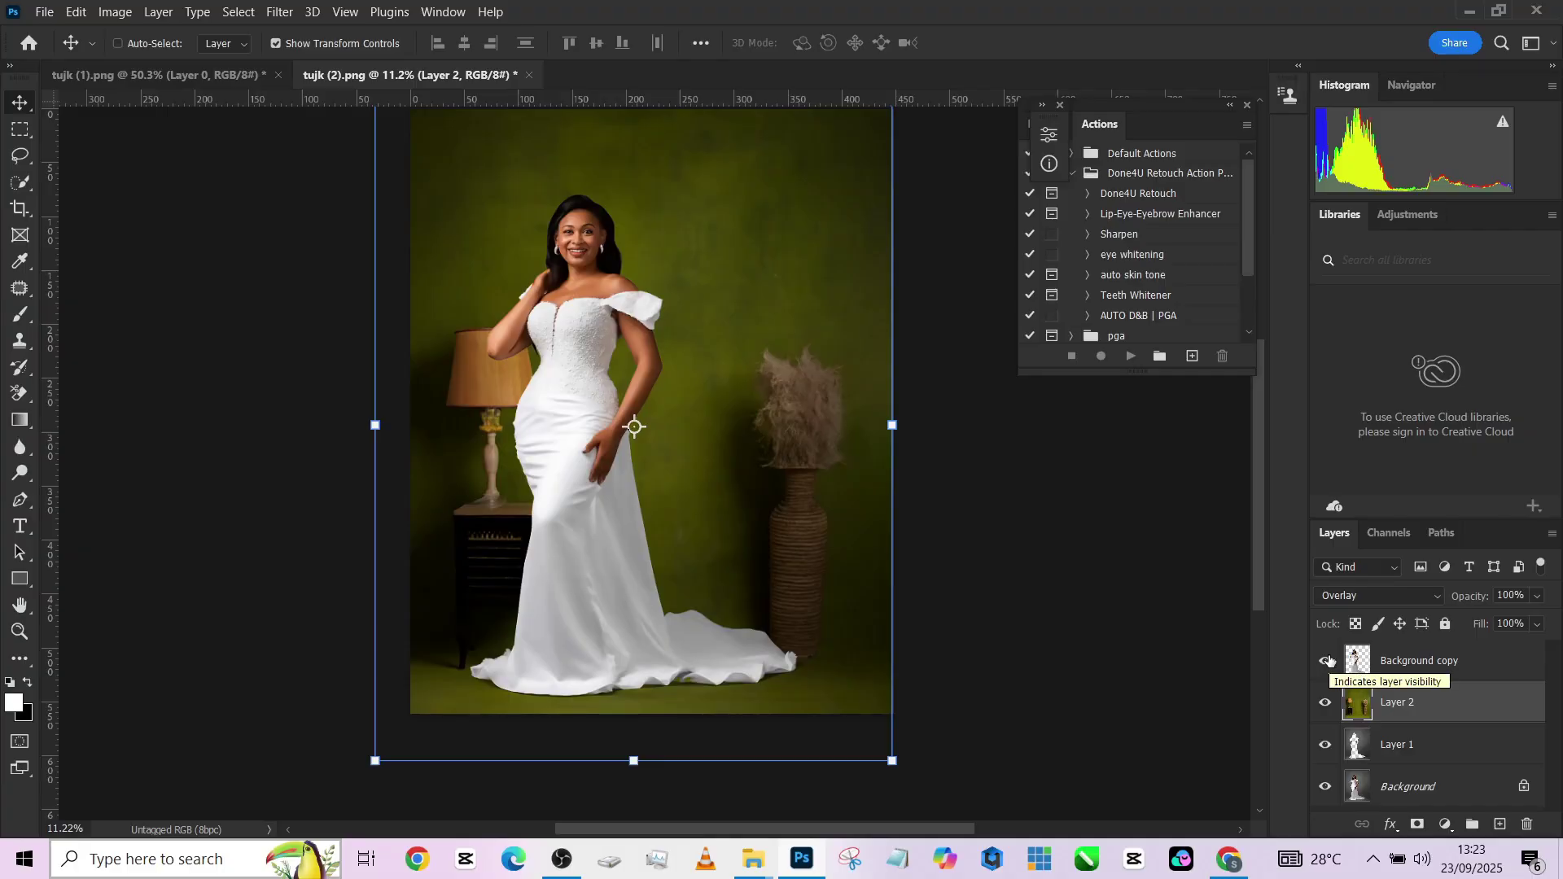
scroll(774, 568, "down", 1)
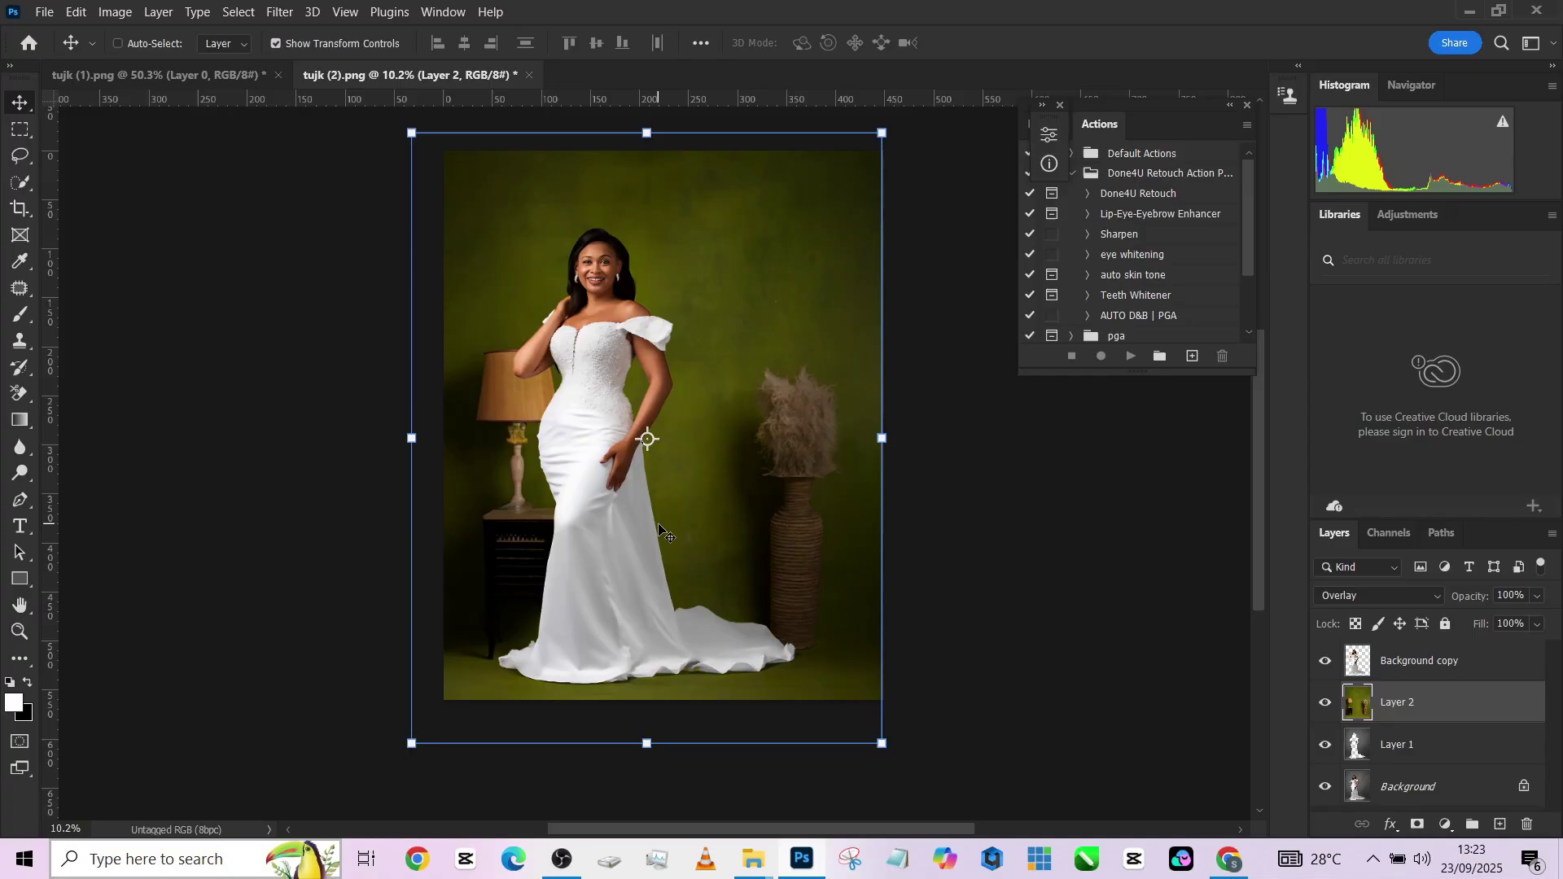
Add a Black & White adjustment layer above Background copy.
left_click(1423, 671)
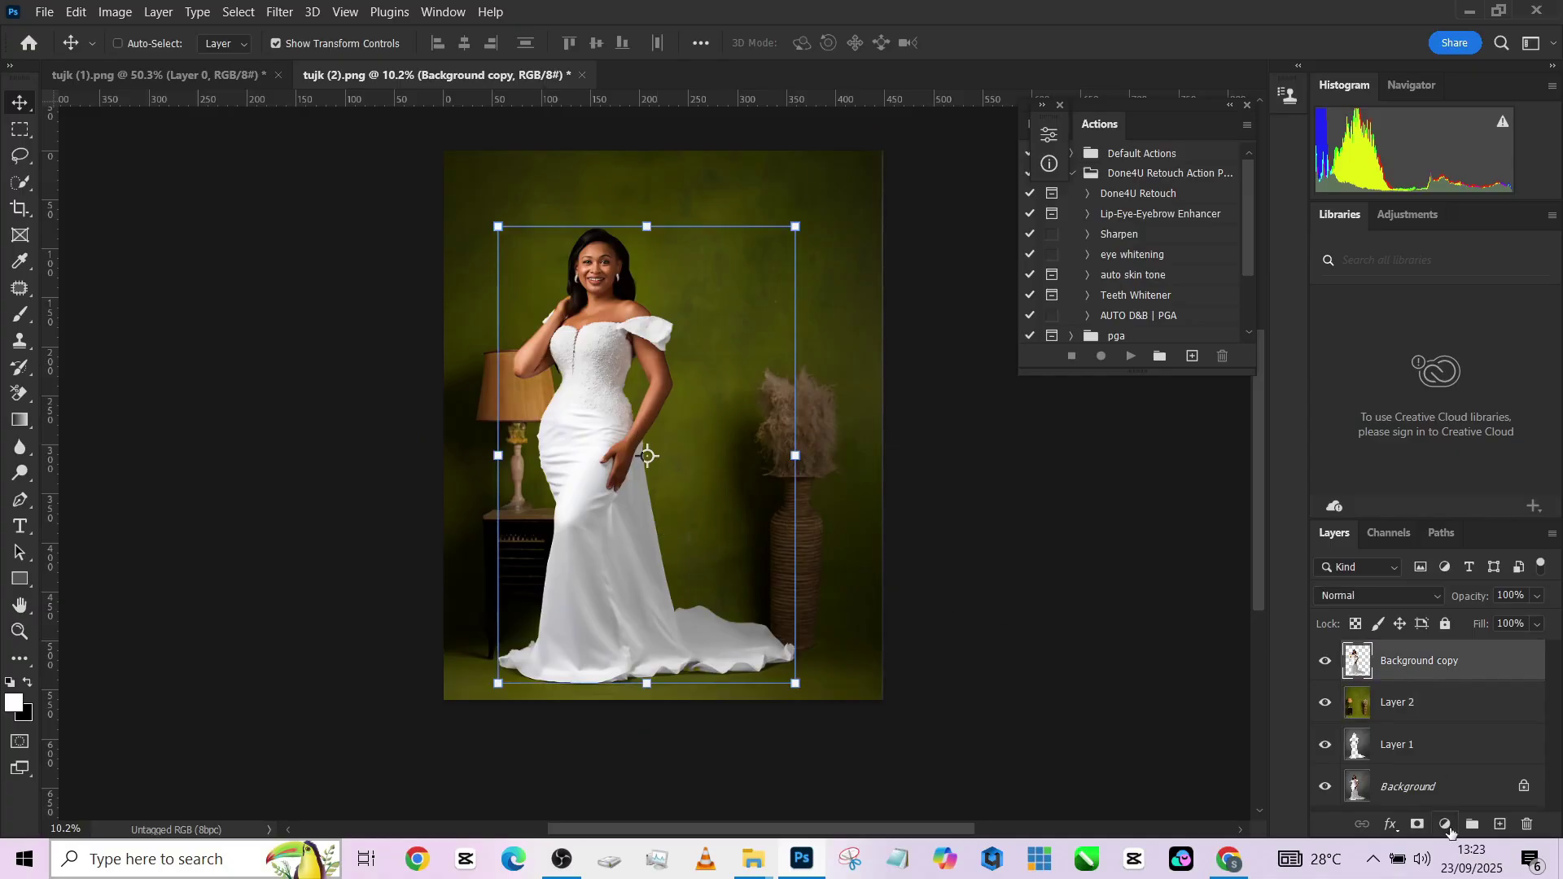
left_click(1450, 827)
left_click(1443, 669)
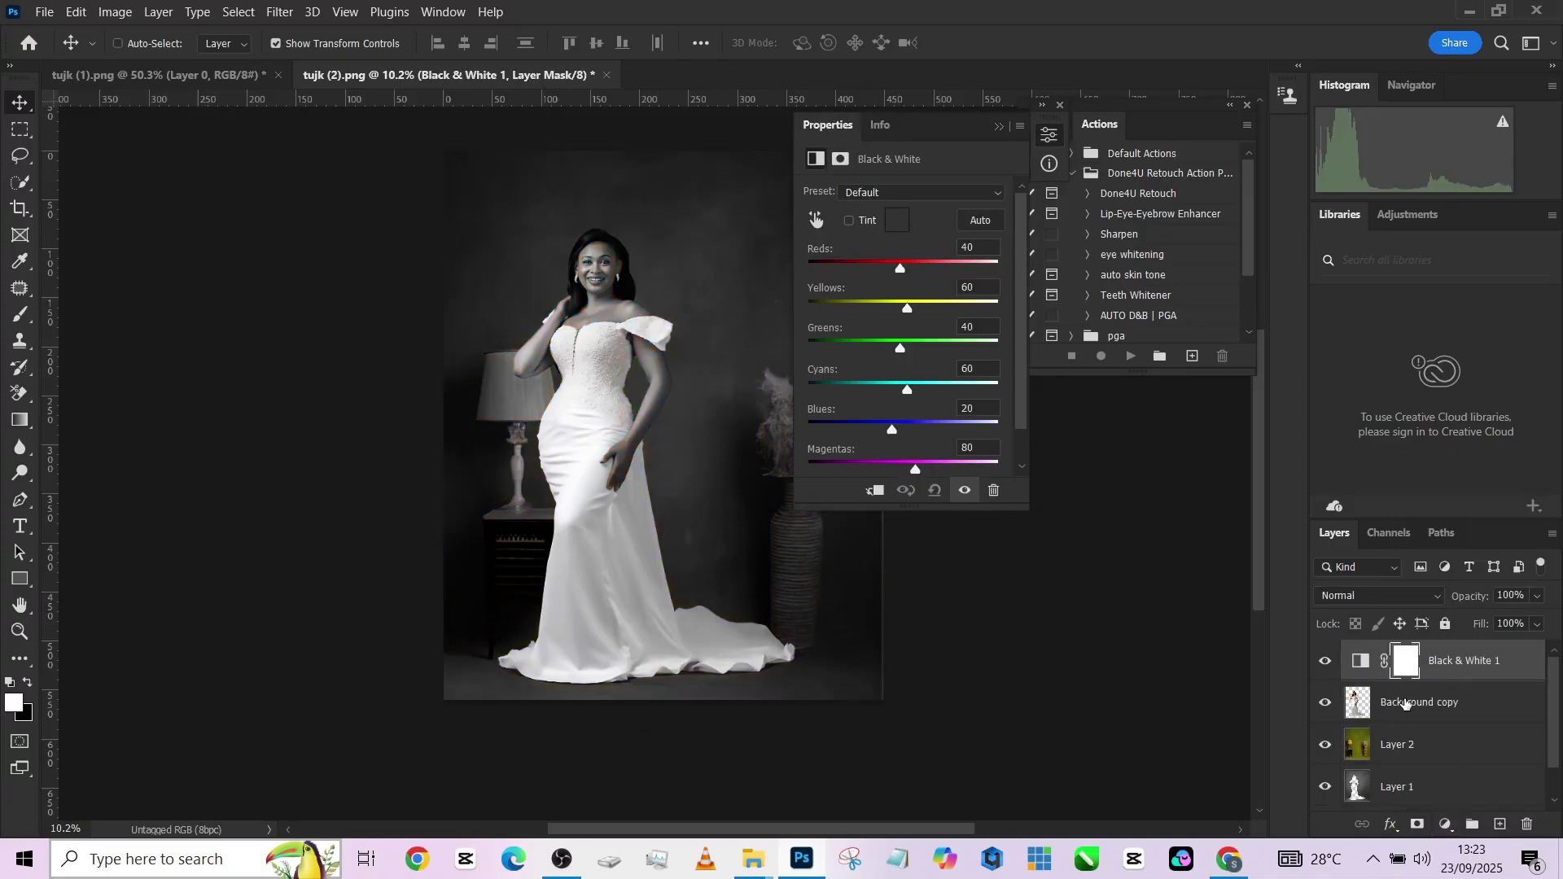
left_click(998, 128)
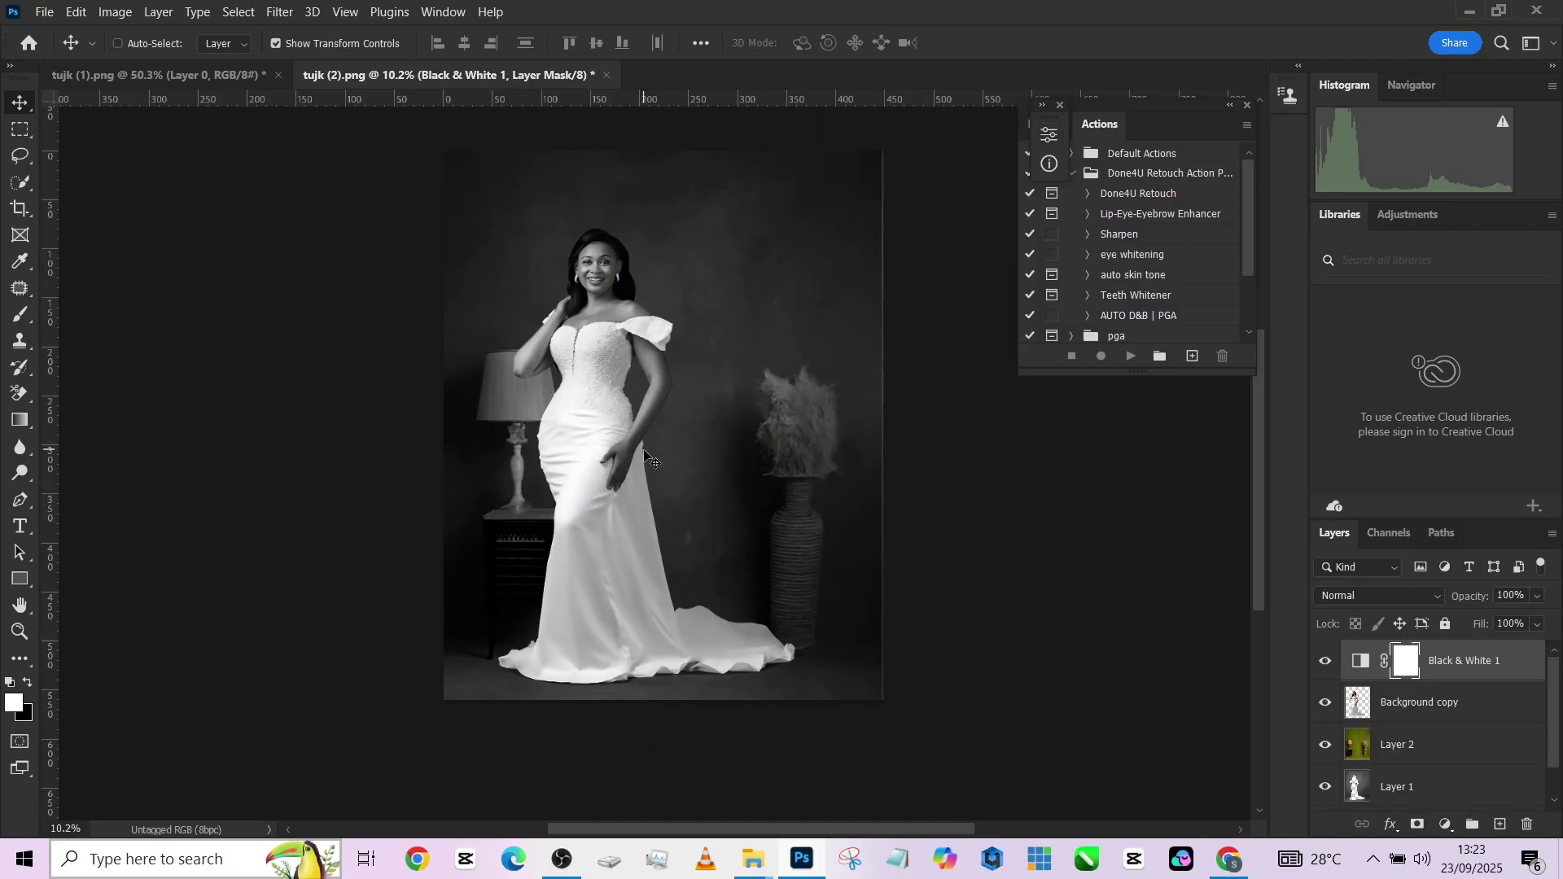
Add a Curves layer clipped to Background copy, pulling input 155 to output 100 and tightening black and white points.
left_click(1408, 713)
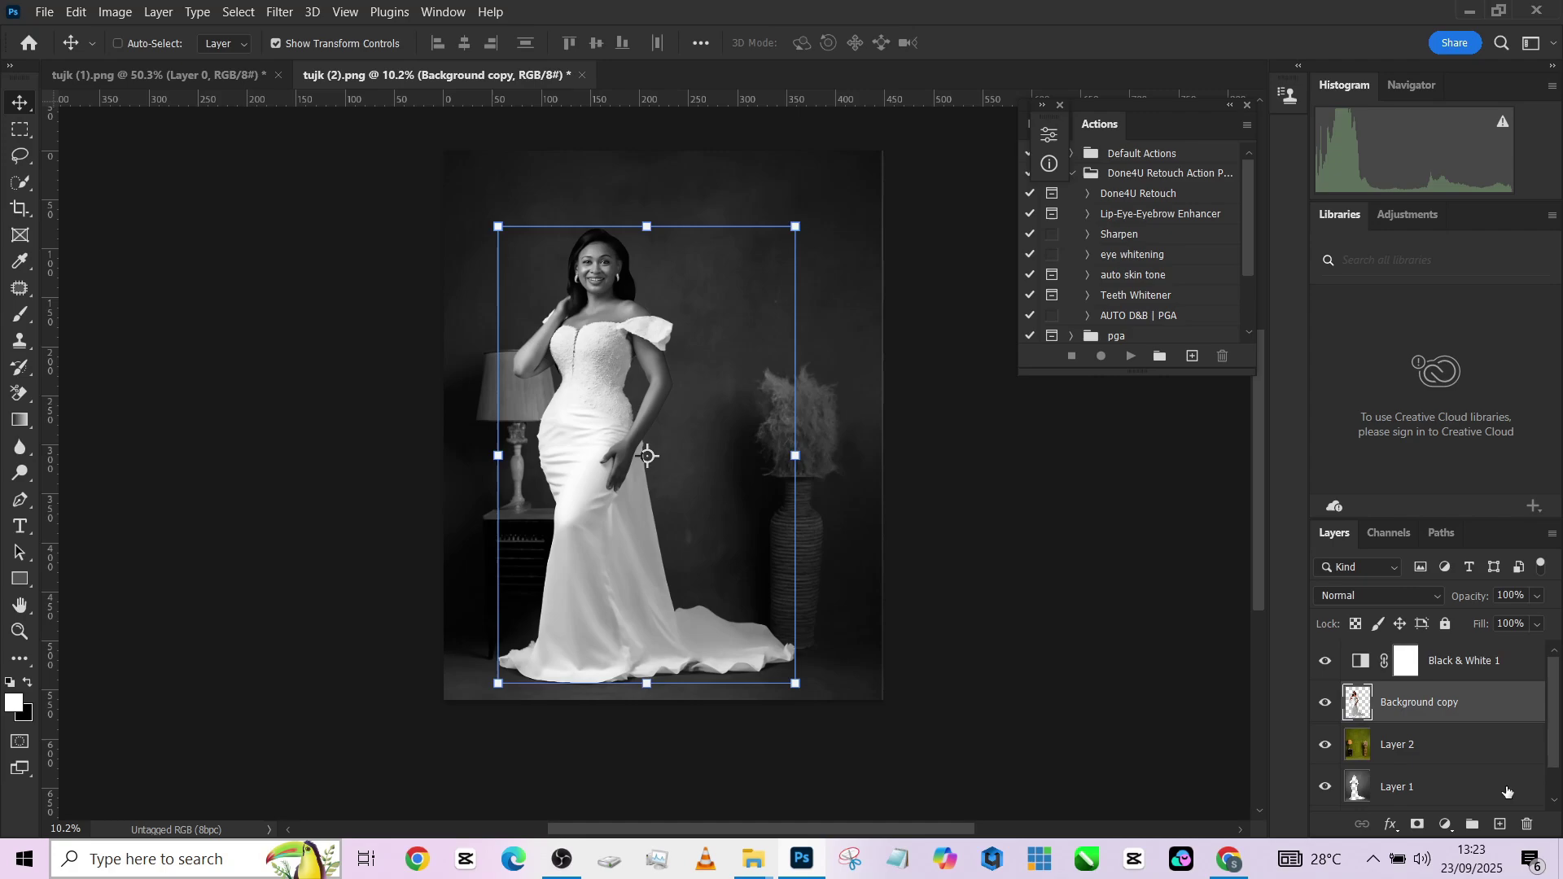
left_click(1447, 826)
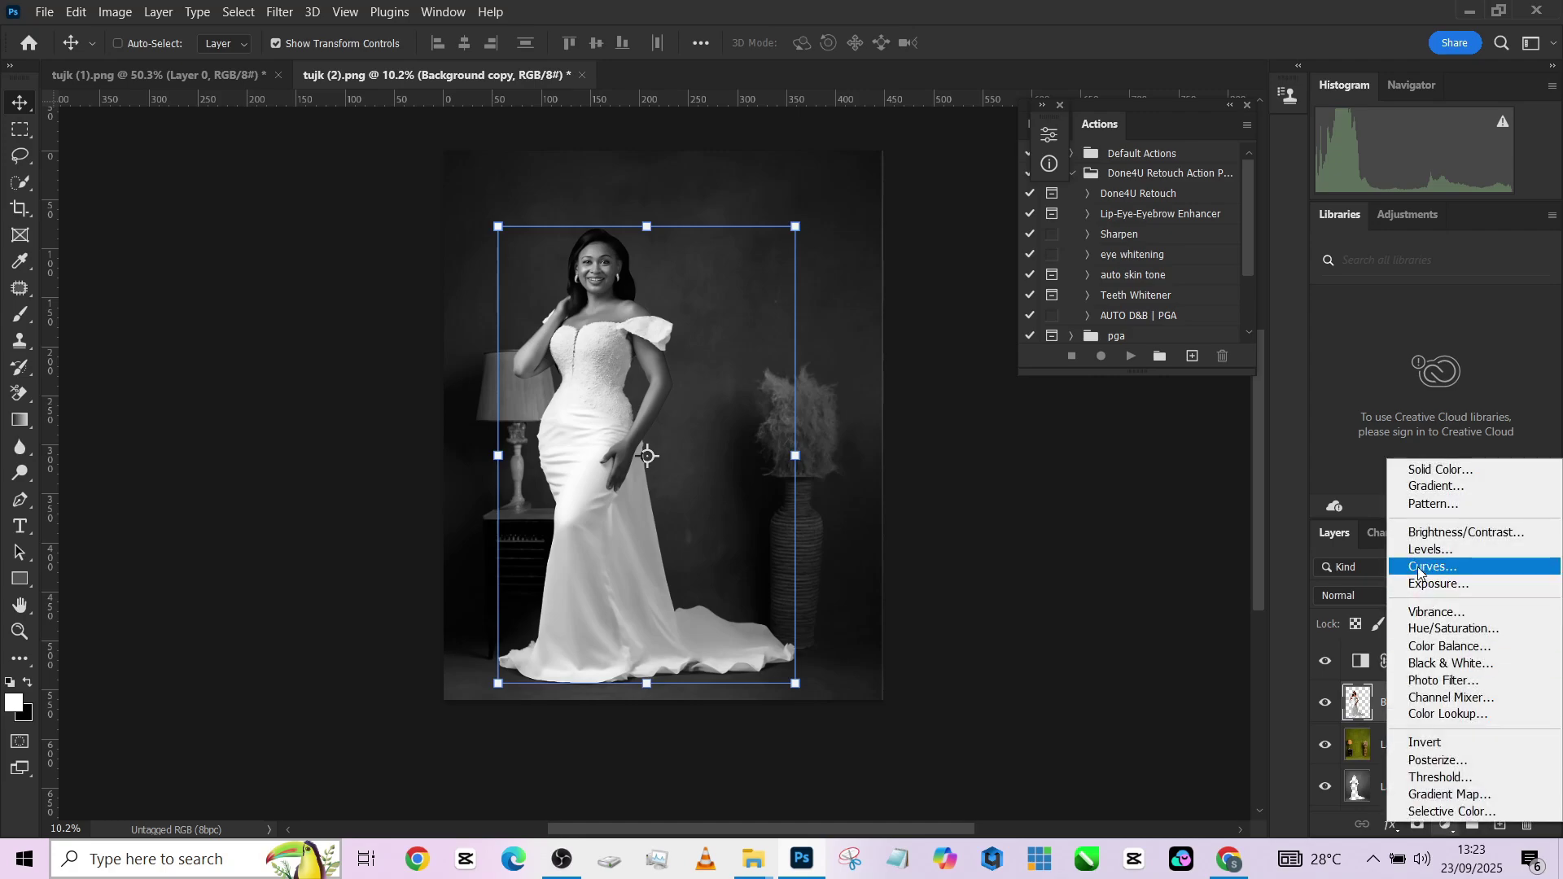
left_click(1429, 567)
left_click(878, 490)
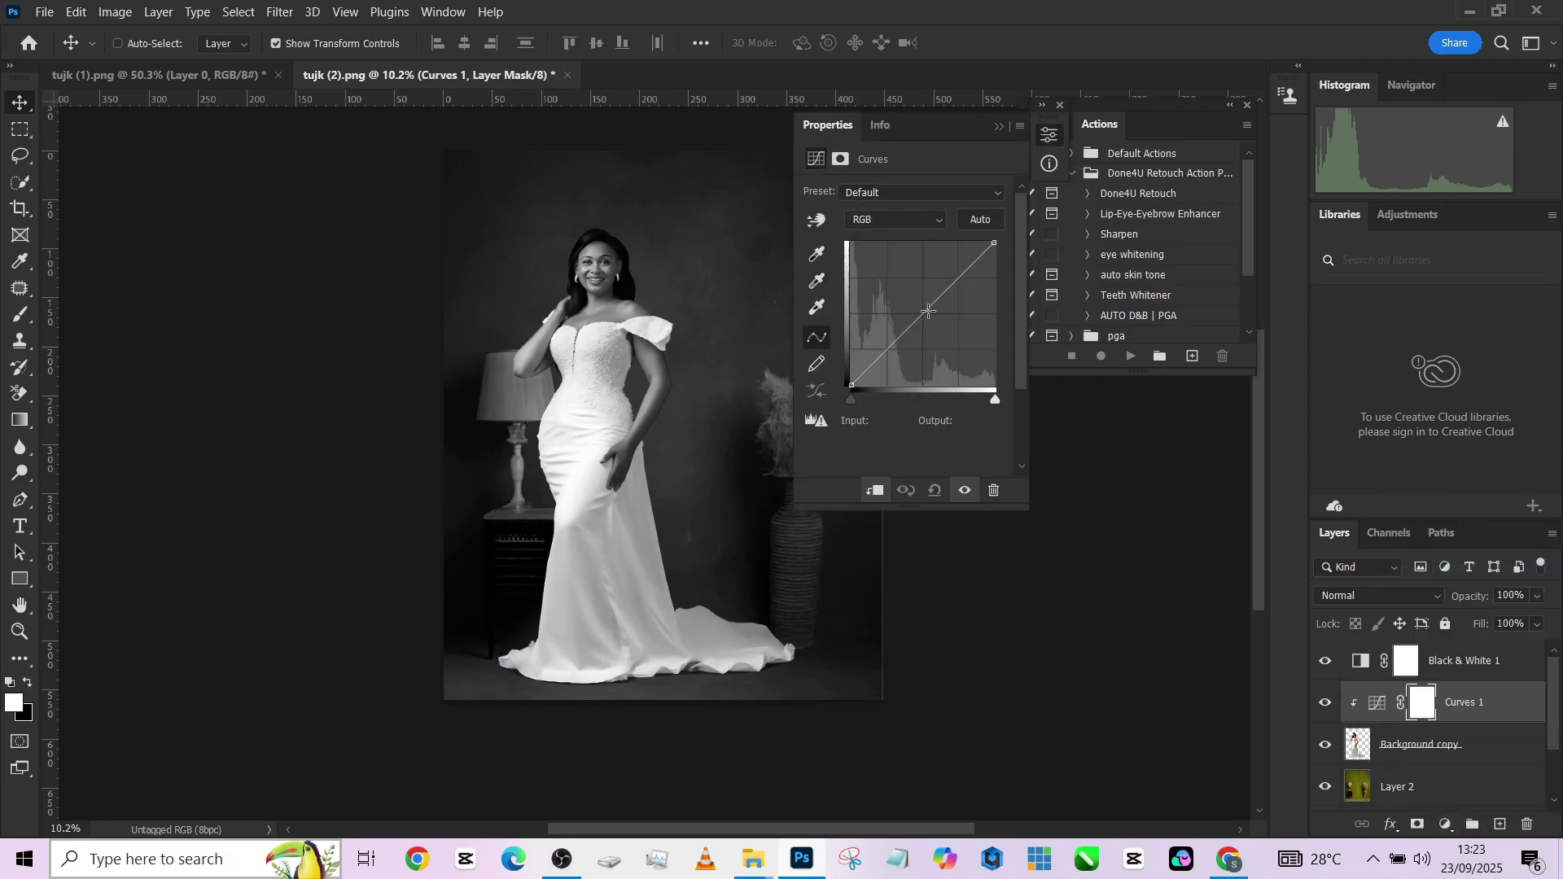
left_click_drag(930, 315, 936, 328)
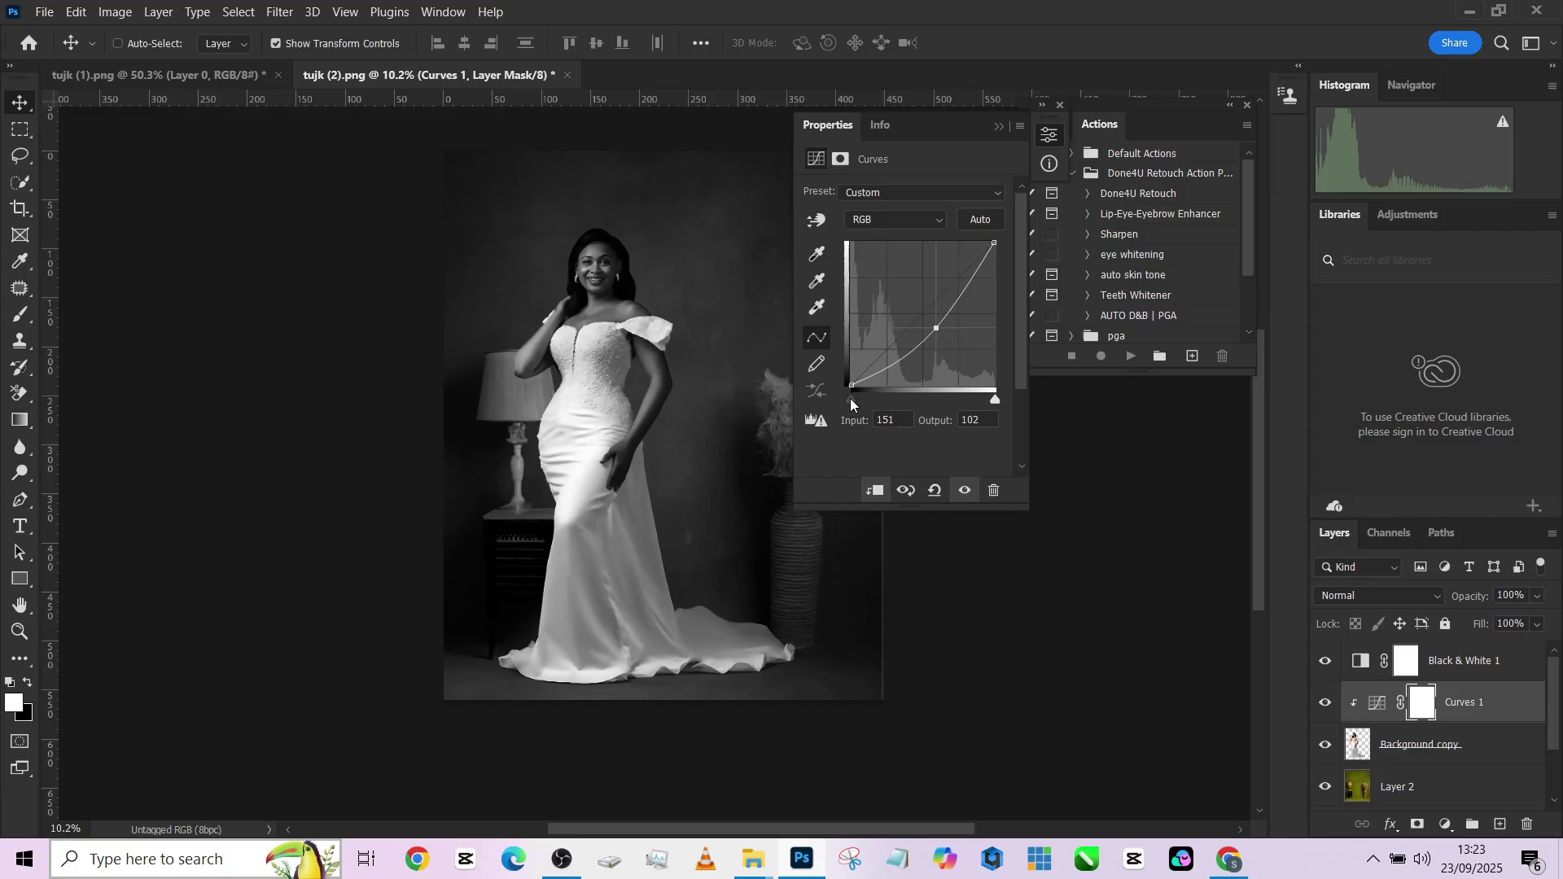
left_click_drag(850, 399, 873, 399)
left_click_drag(999, 397, 986, 396)
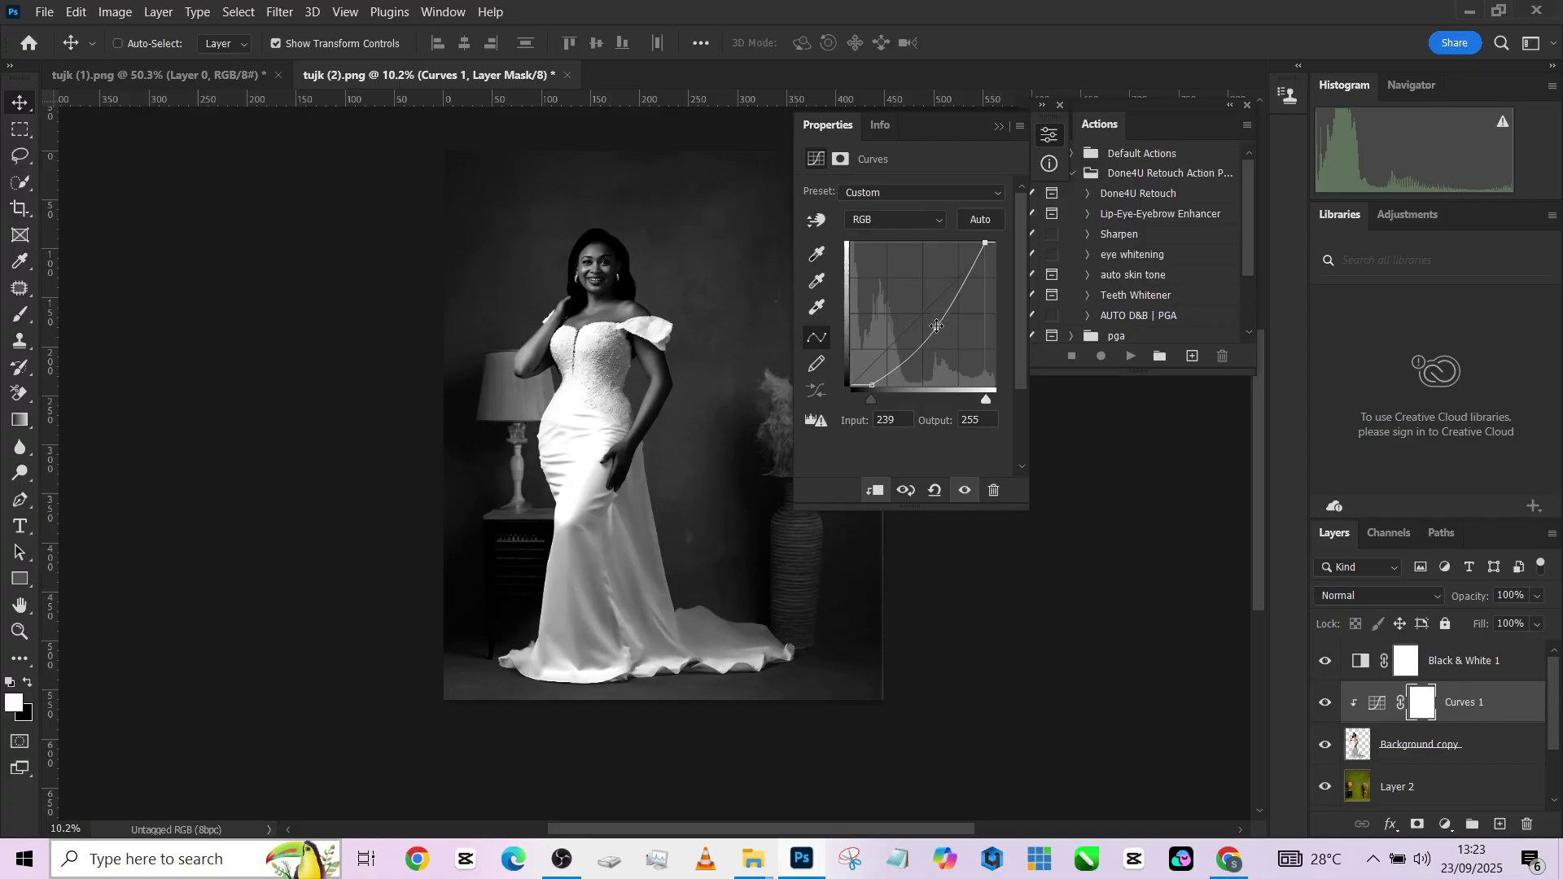
left_click_drag(937, 328, 939, 330)
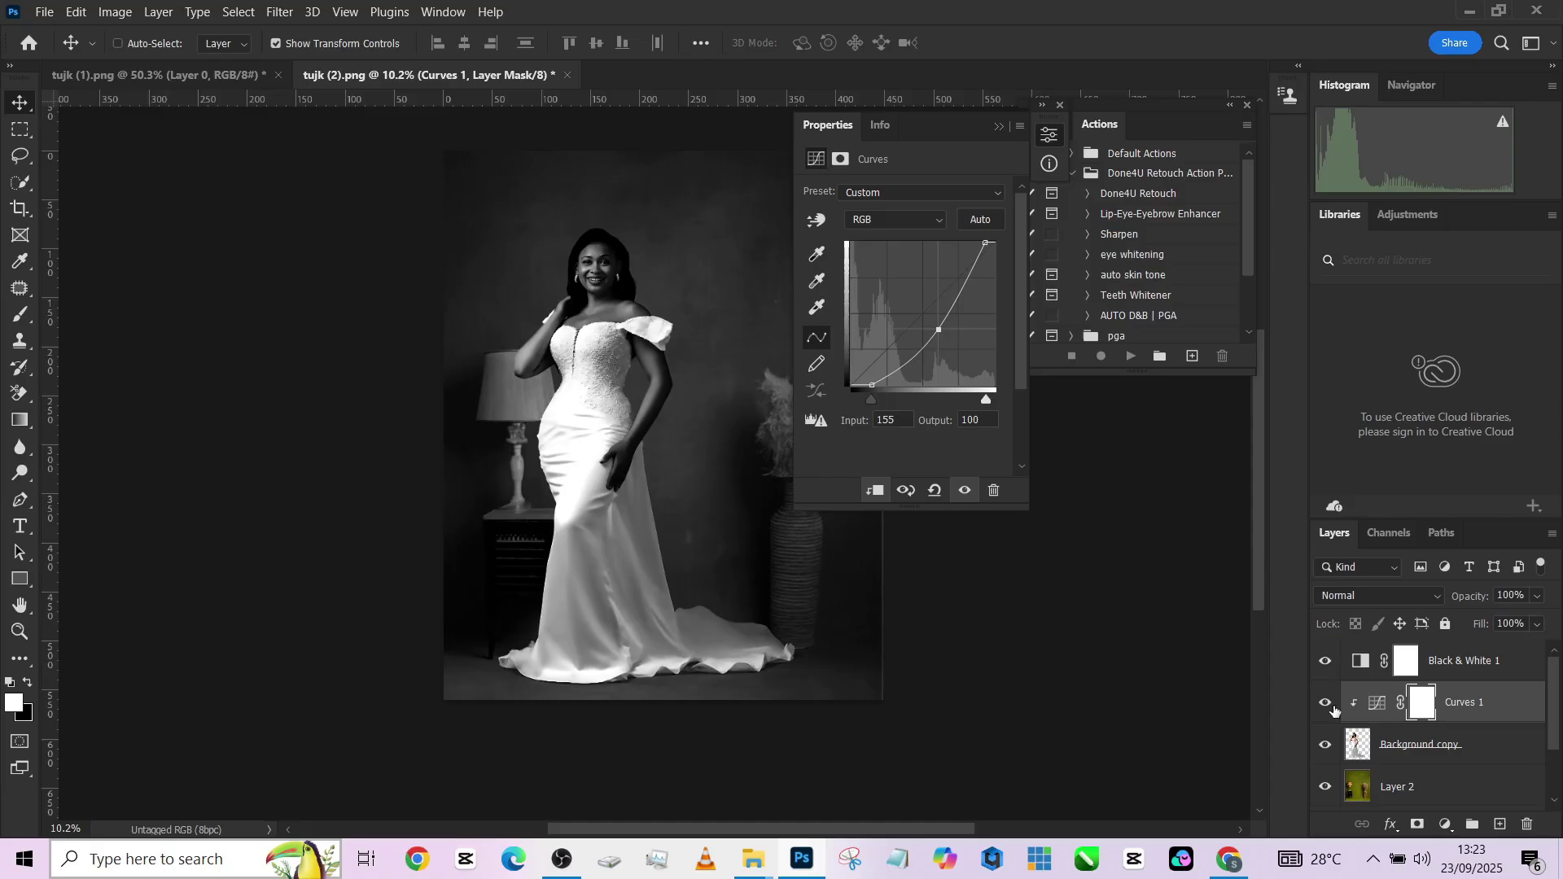
Hide Black & White 1 and set Curves 1 to Luminosity blend mode.
left_click(1325, 660)
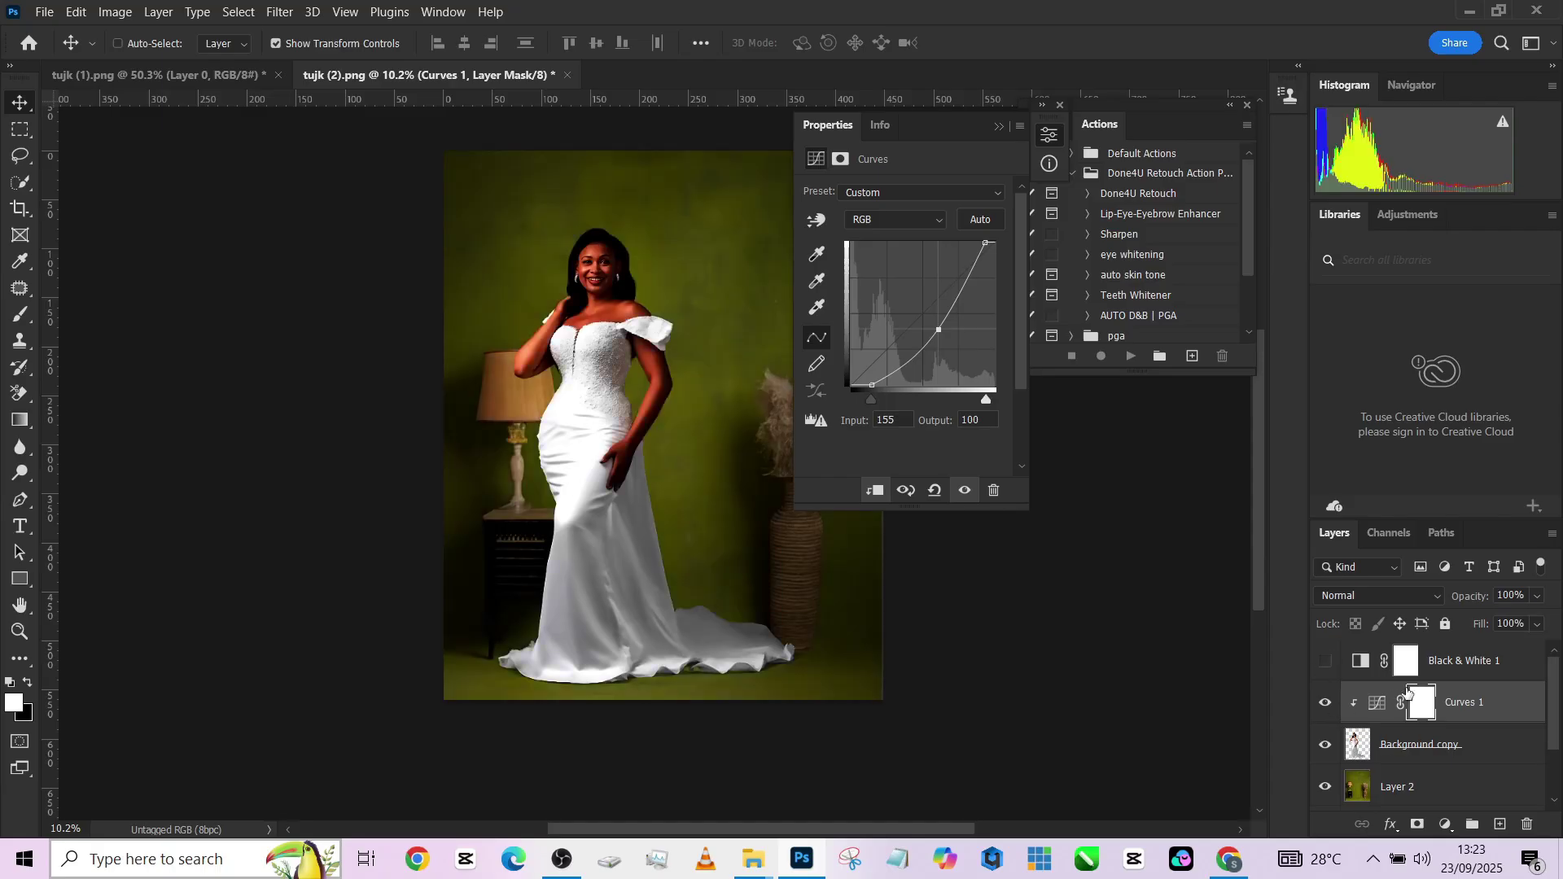
left_click(1049, 165)
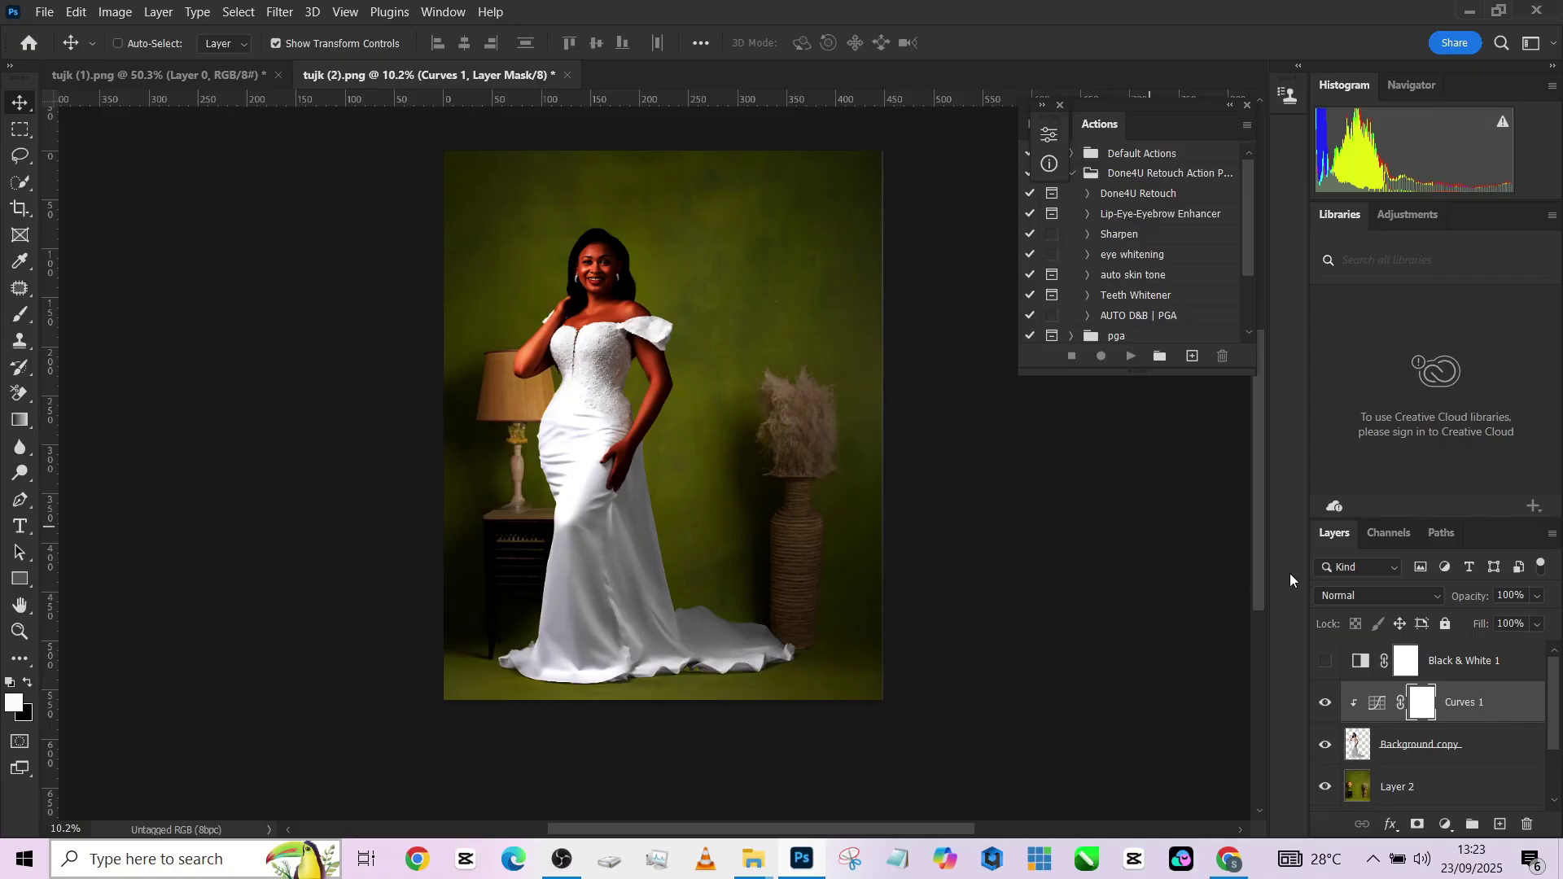
left_click(1364, 597)
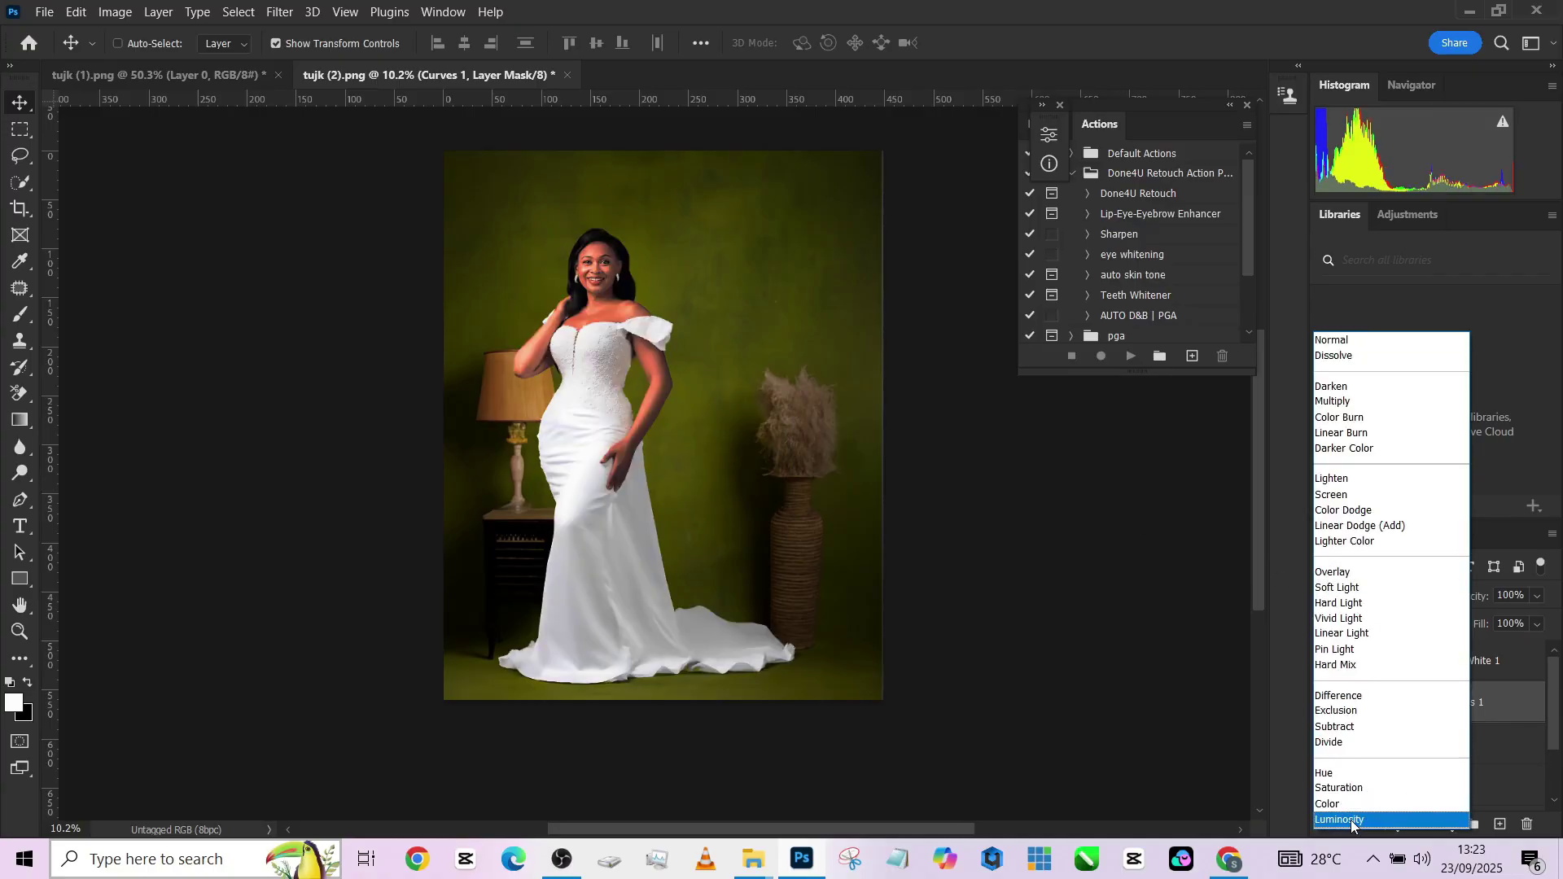
left_click(1352, 821)
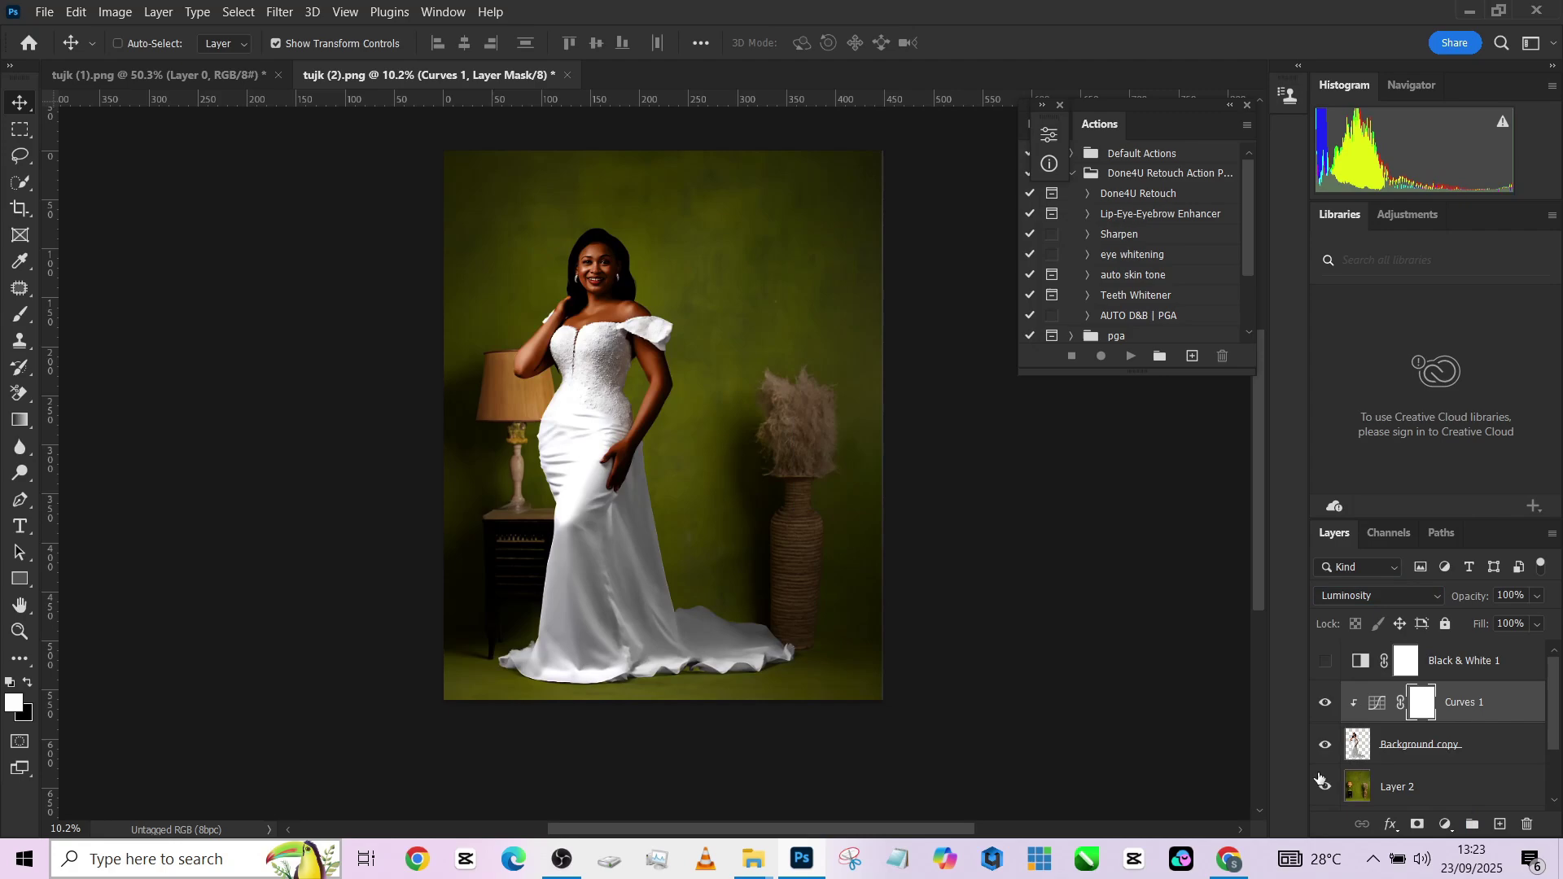
left_click(1335, 713)
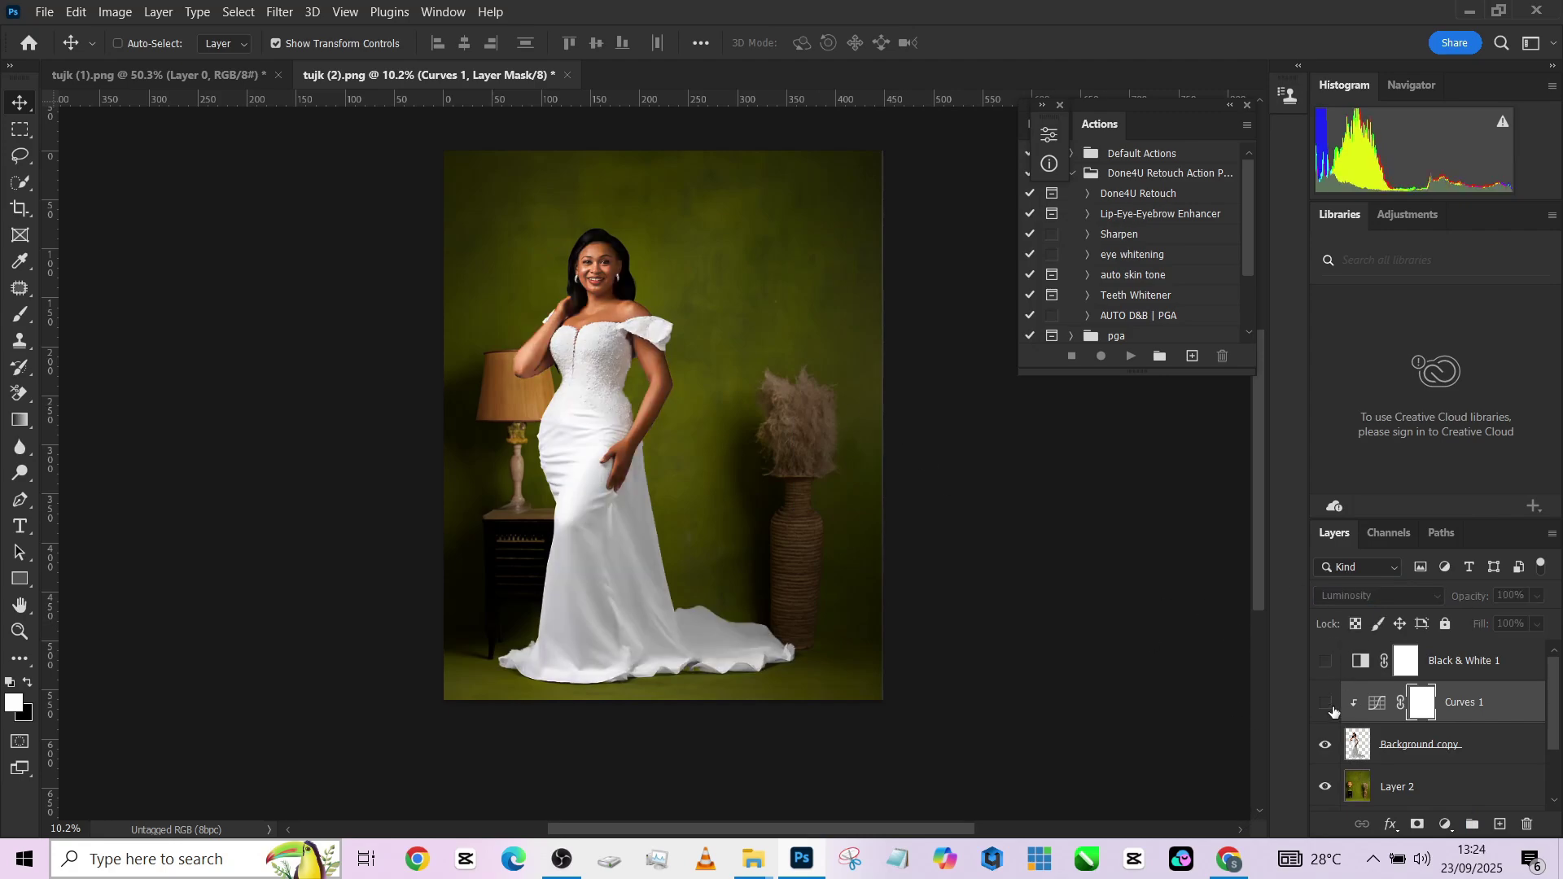
left_click(1333, 711)
Lower Curves 1 opacity to 55%, comparing it on and off.
left_click(1537, 597)
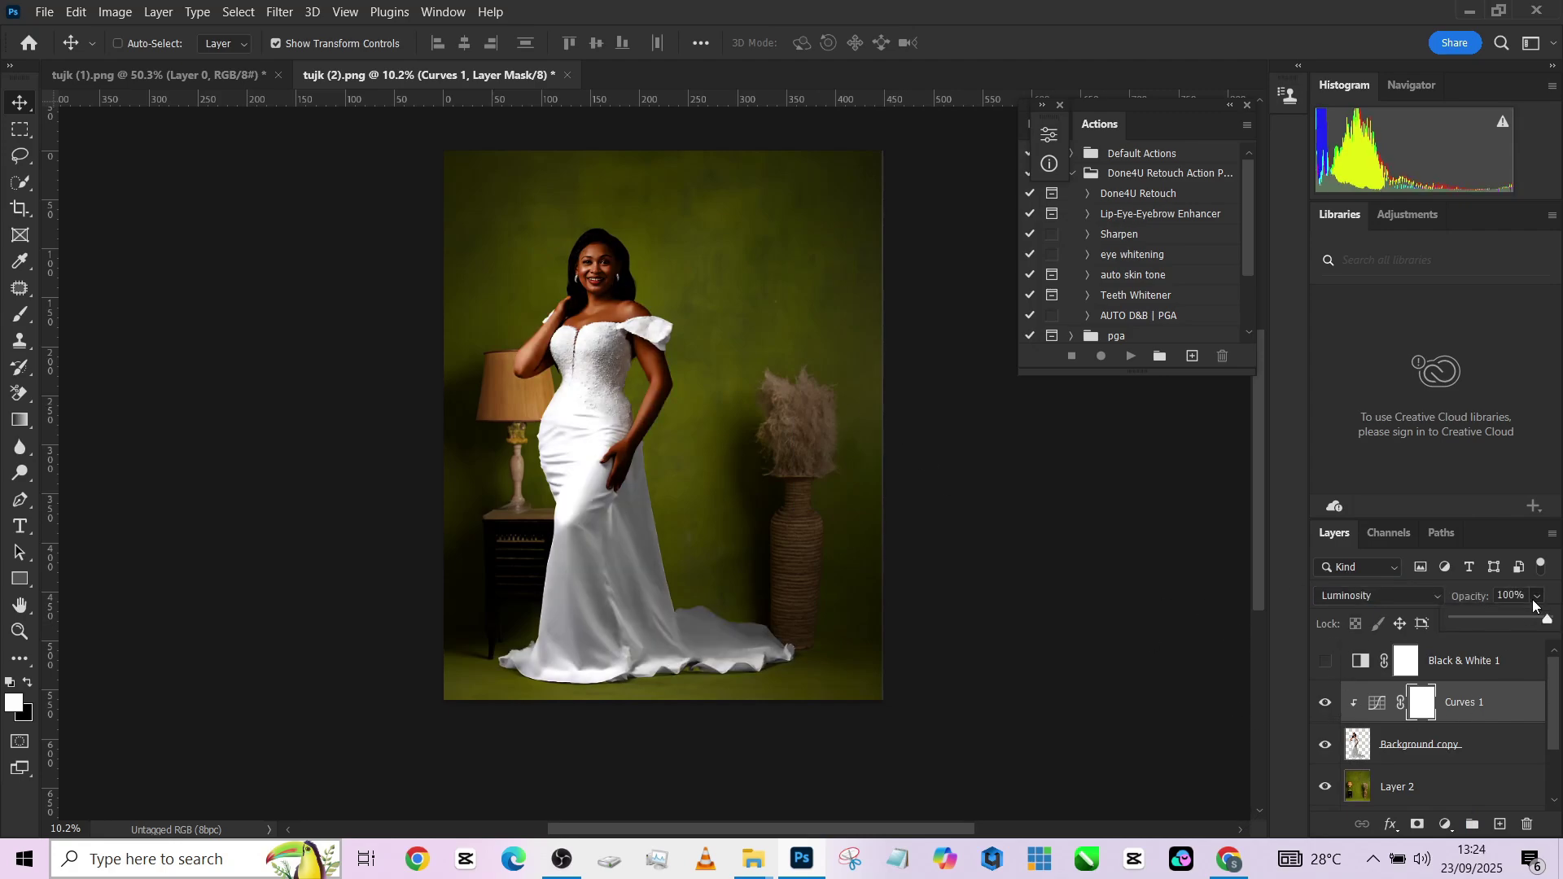
left_click(1516, 619)
left_click_drag(1516, 613, 1510, 614)
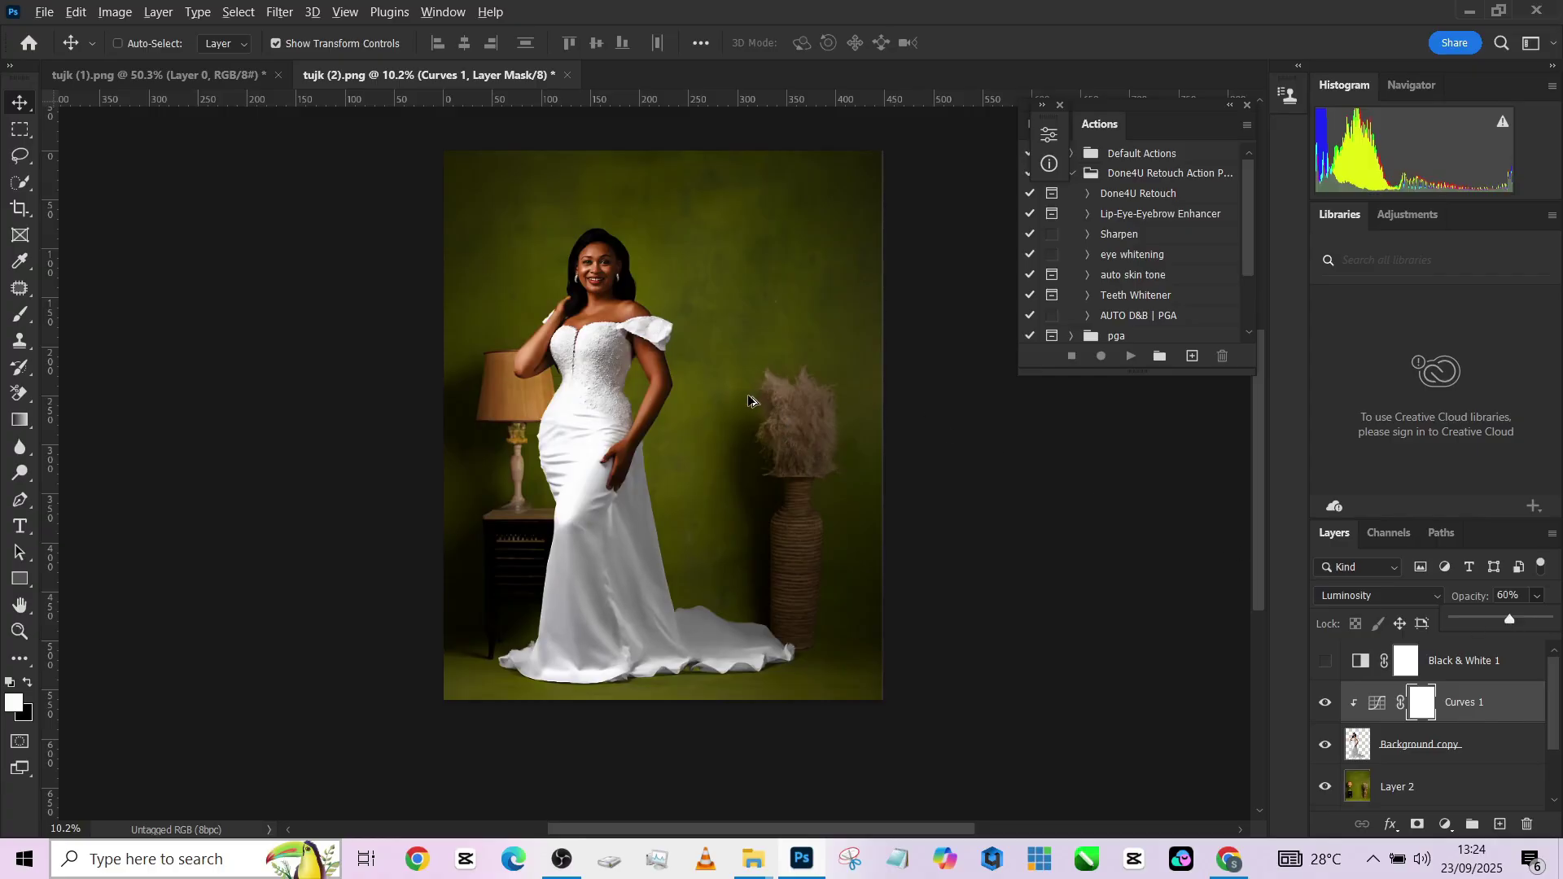
scroll(754, 401, "up", 1)
left_click(1324, 705)
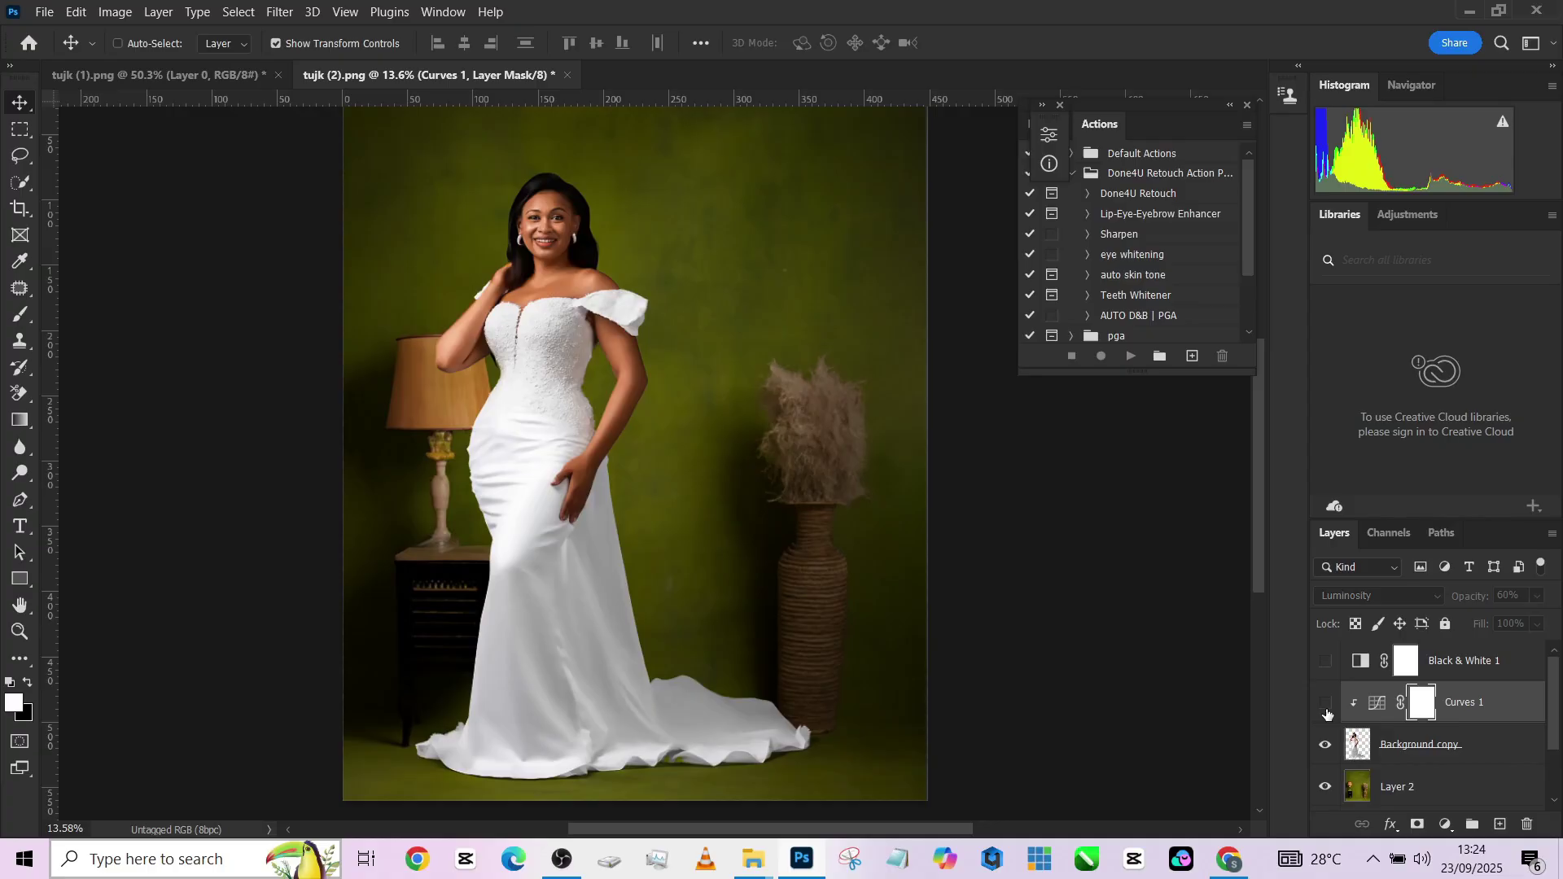
left_click(1324, 705)
left_click(1538, 598)
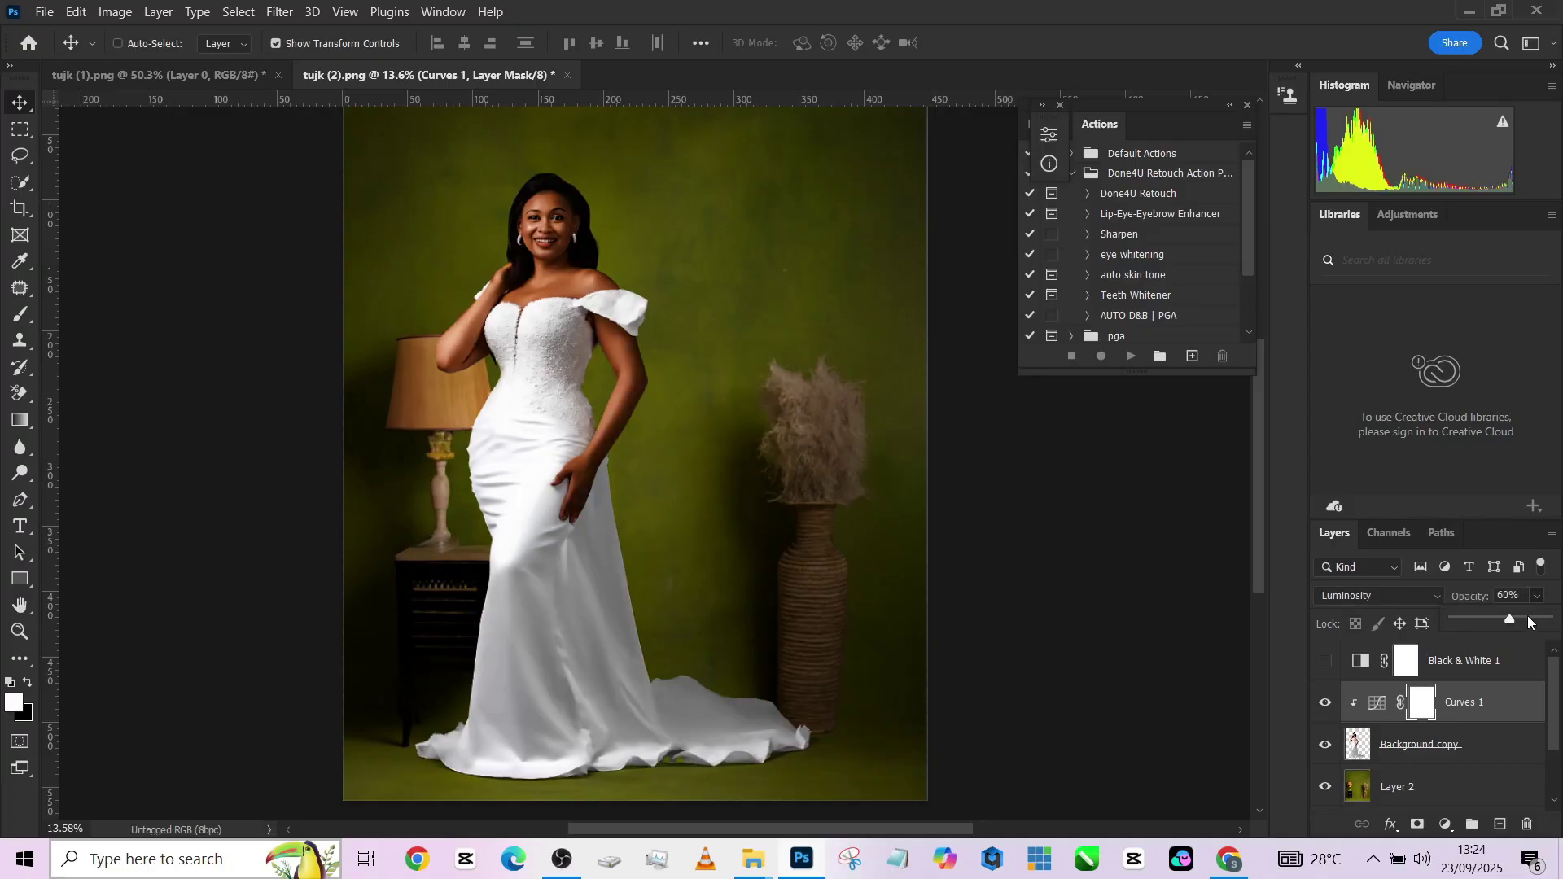
left_click_drag(1510, 620, 1506, 623)
scroll(624, 487, "down", 2)
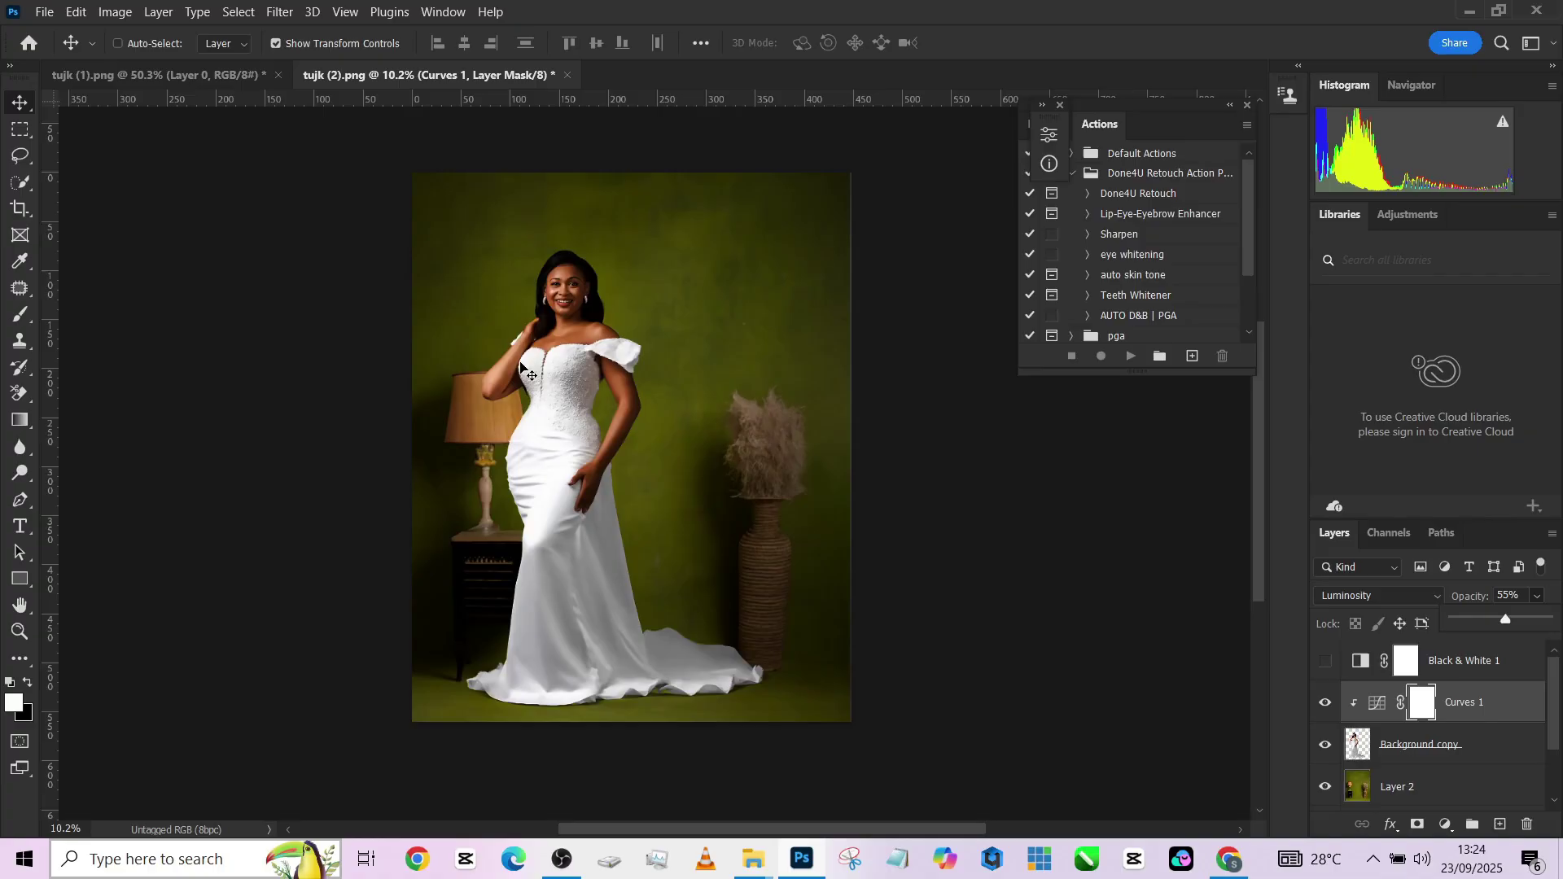
scroll(599, 299, "up", 1)
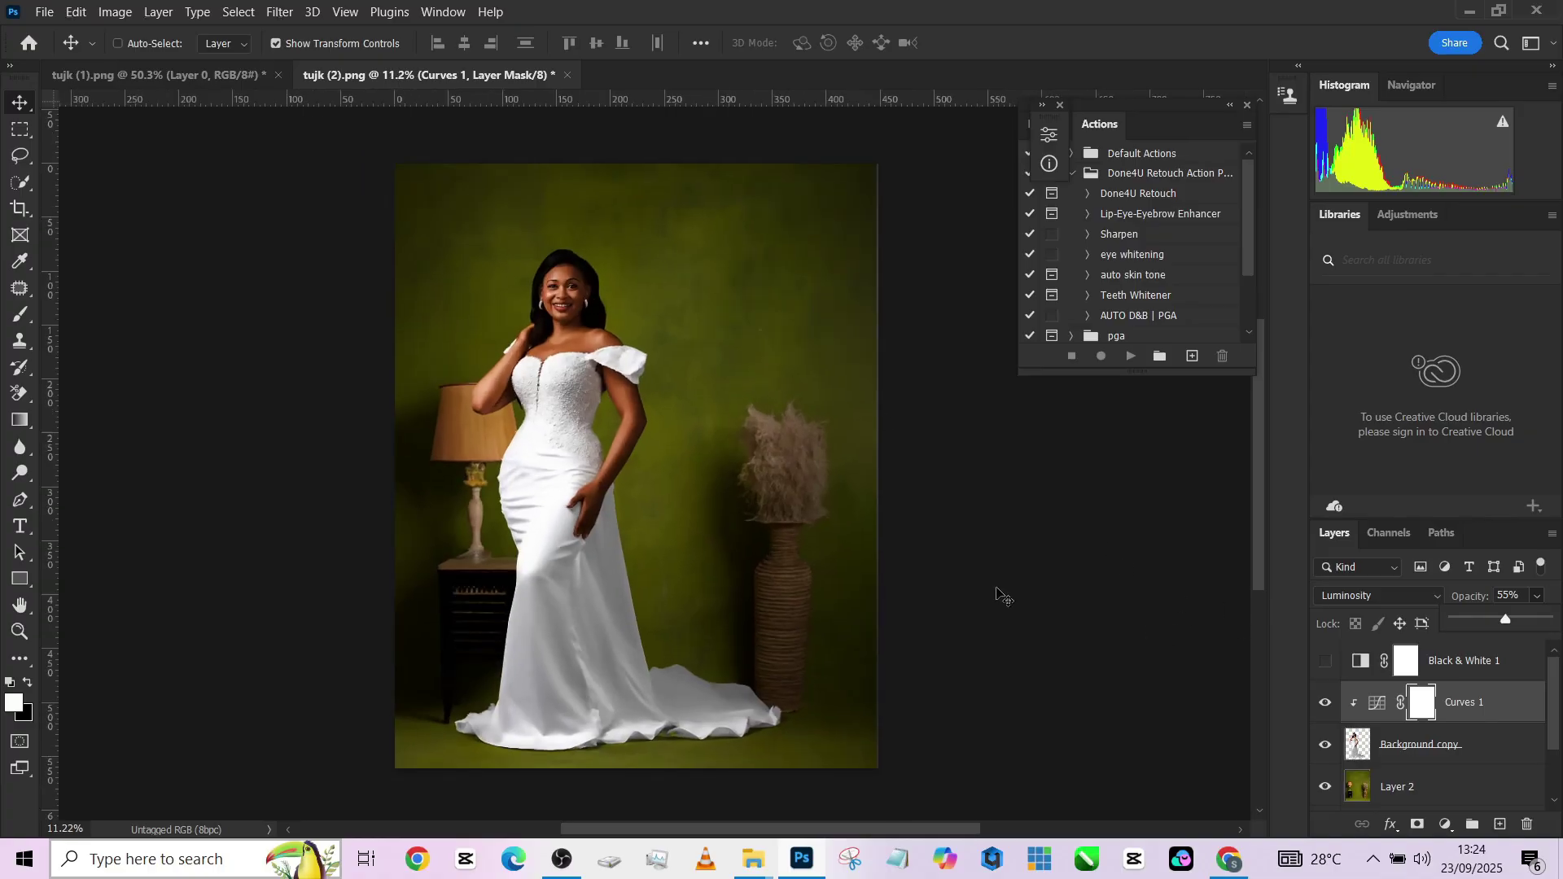
Paint black at 18% flow with a 509 px brush into the Curves 1 mask over face and neck.
key("b")
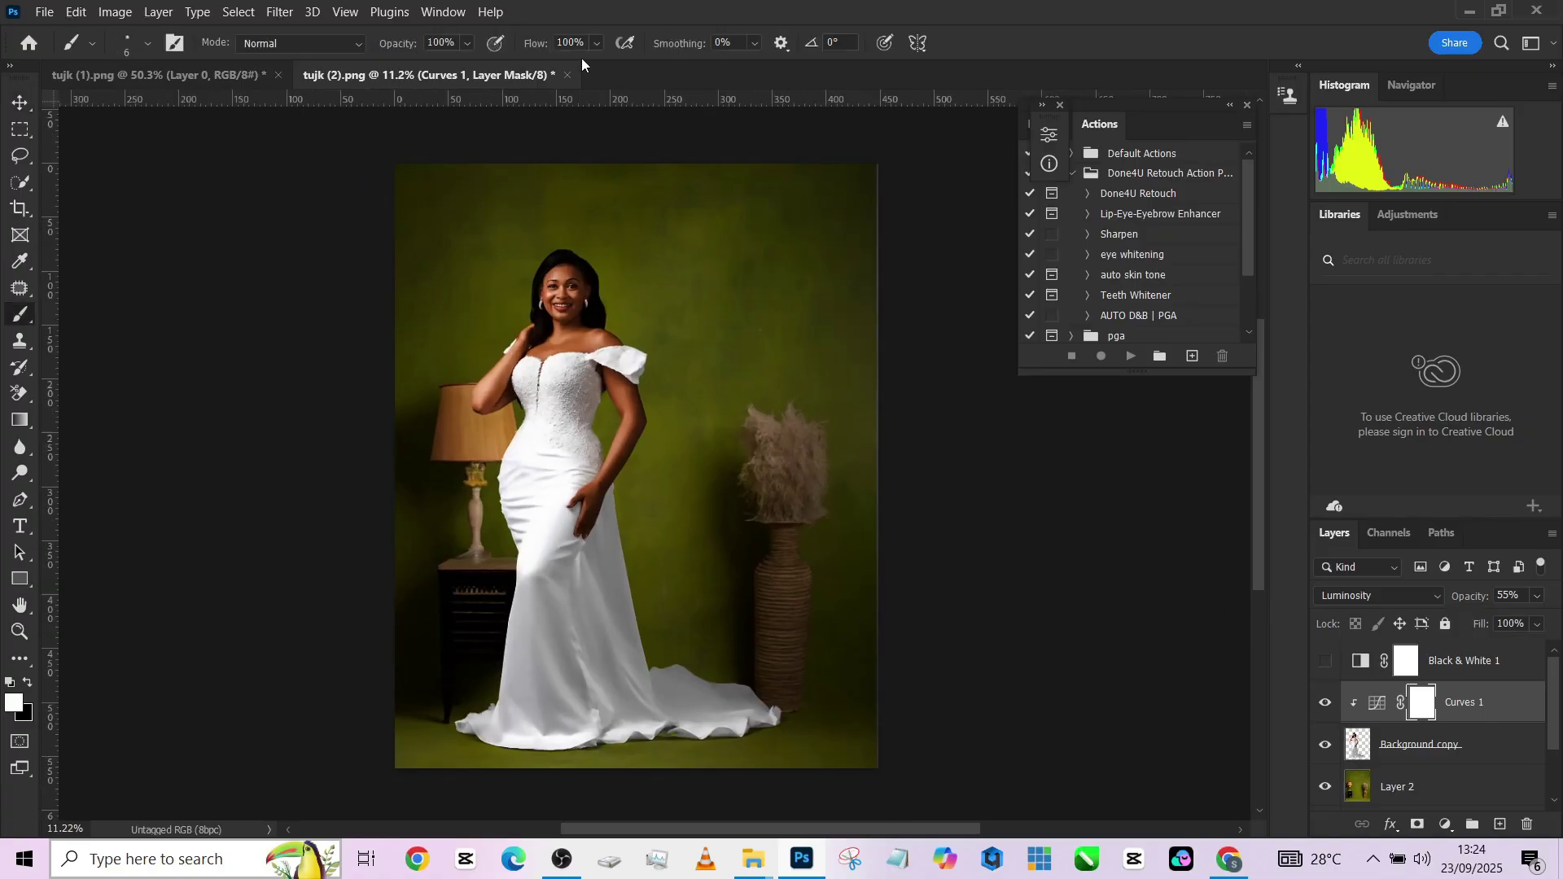
left_click(600, 45)
right_click(568, 277, "alt")
scroll(562, 281, "up", 3)
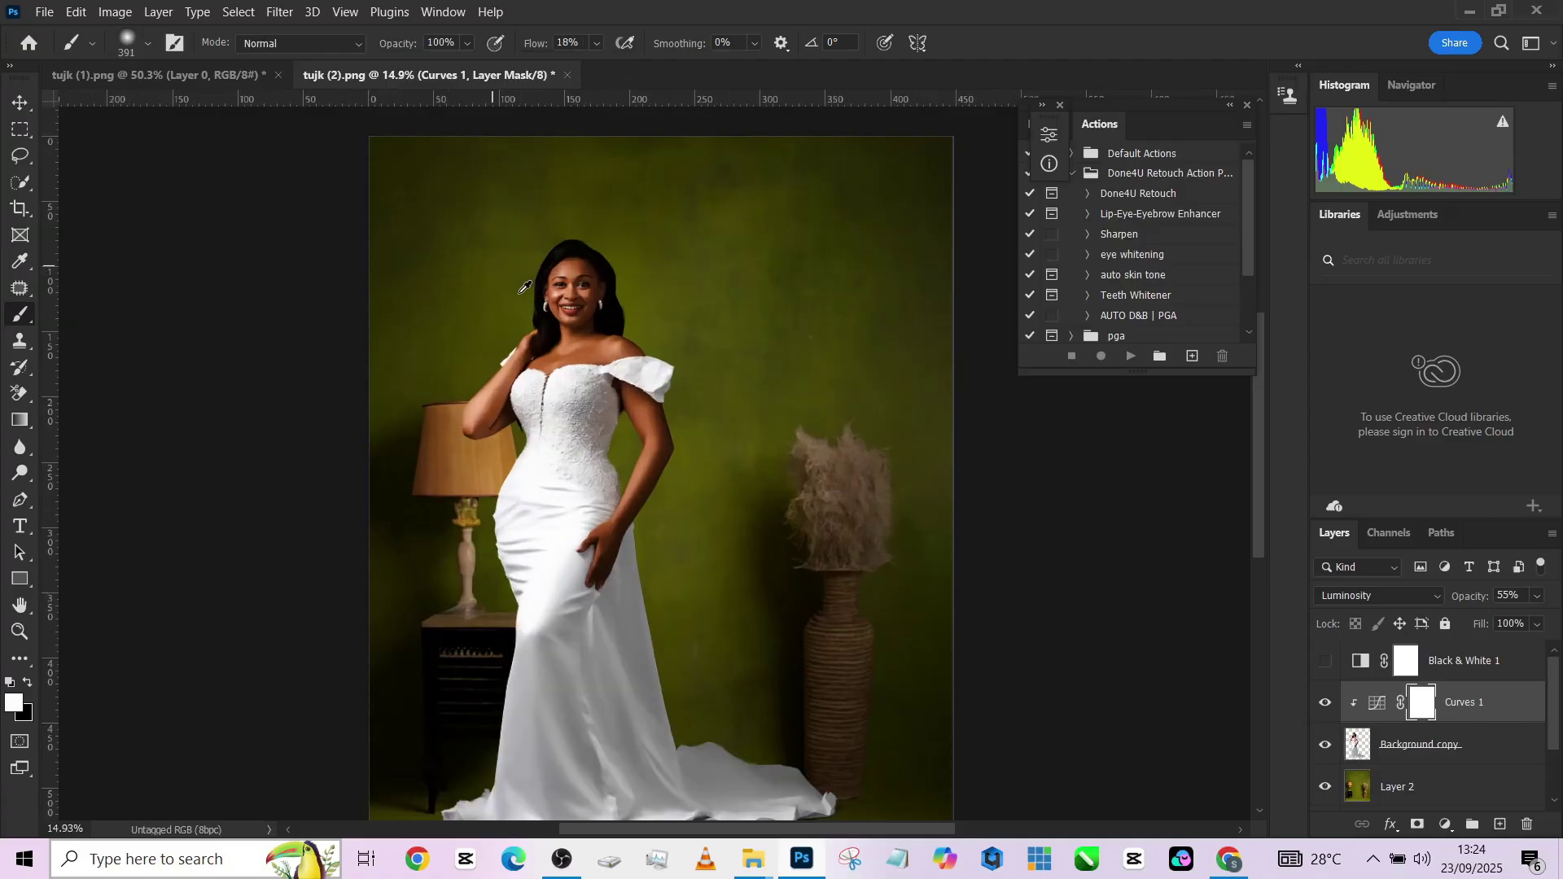
key("x")
right_click(572, 309, "alt")
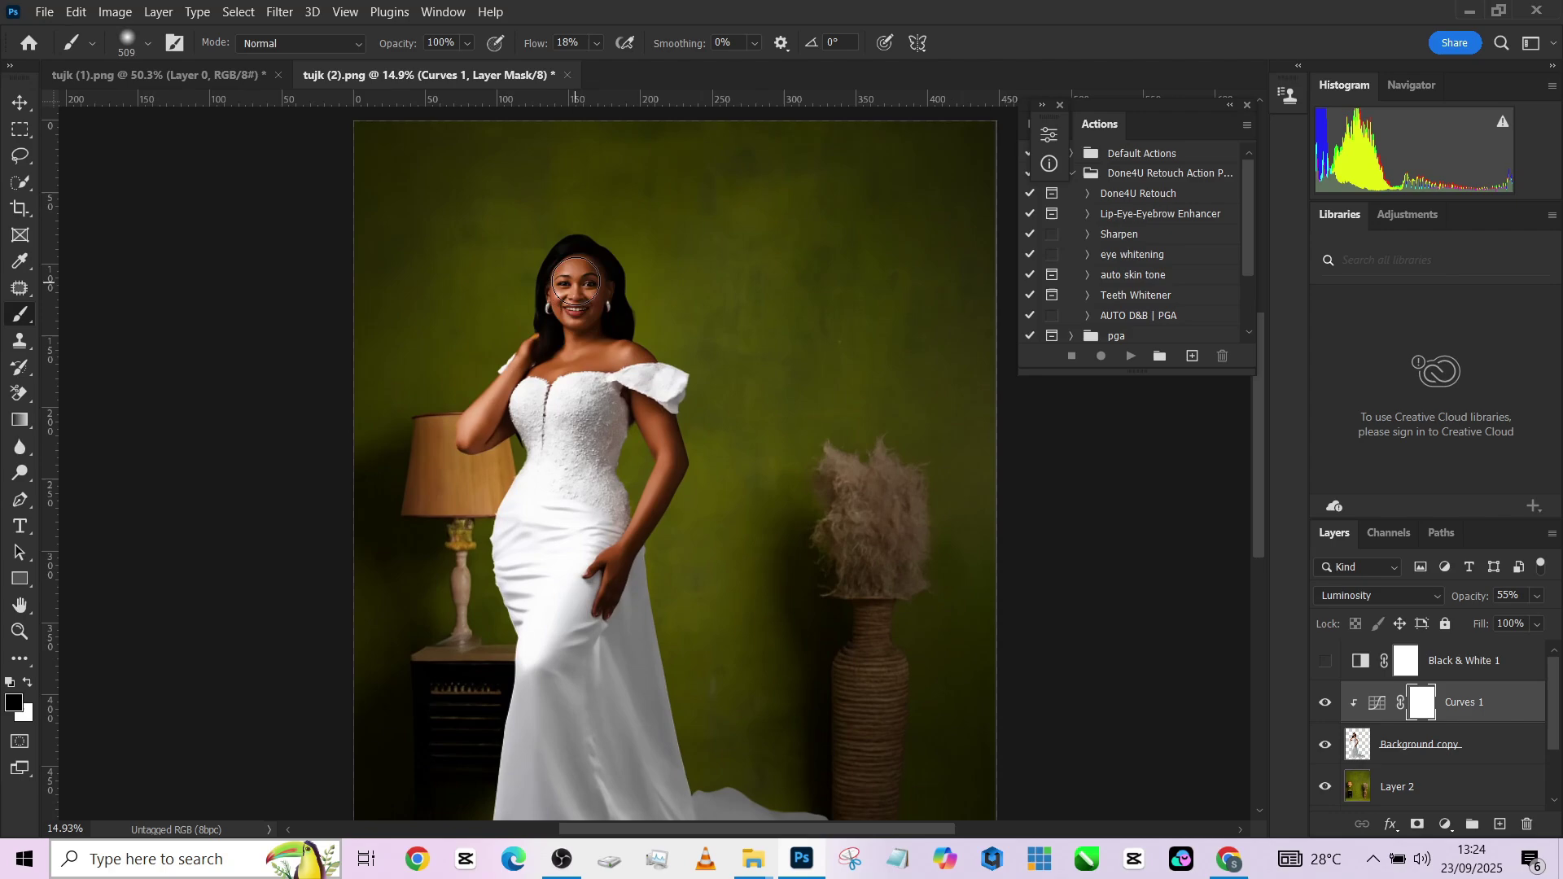
mouse_move(571, 358)
left_mouse_down()
mouse_move(595, 353)
mouse_move(592, 335)
mouse_move(521, 409)
mouse_move(539, 350)
mouse_move(499, 421)
mouse_move(460, 442)
mouse_move(627, 411)
mouse_move(644, 483)
mouse_move(606, 558)
mouse_move(643, 498)
mouse_move(640, 403)
mouse_move(602, 586)
left_mouse_up()
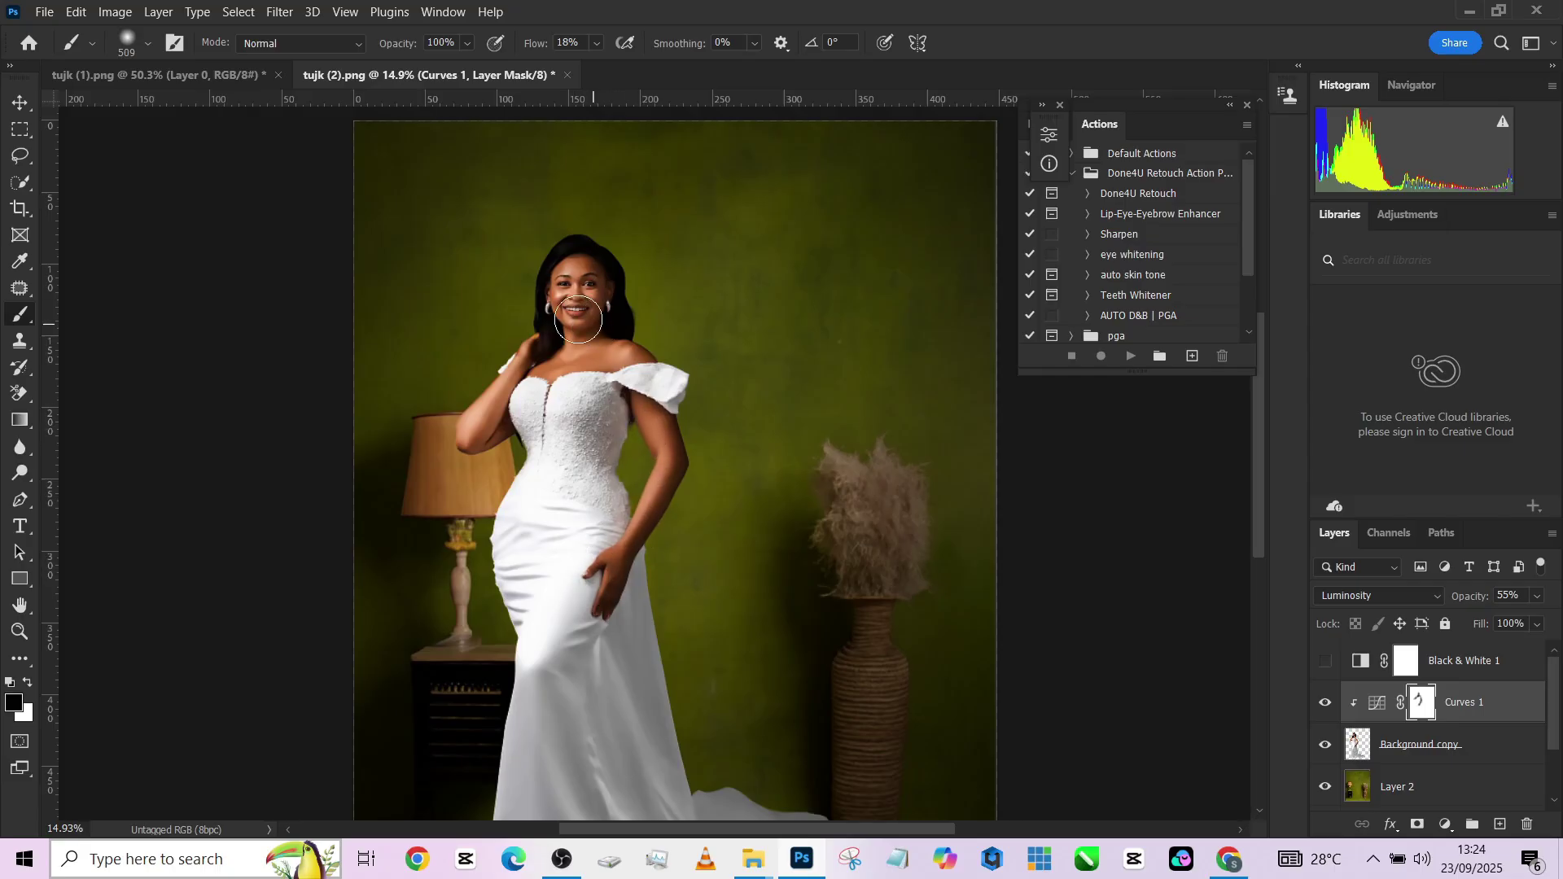
scroll(596, 448, "down", 3)
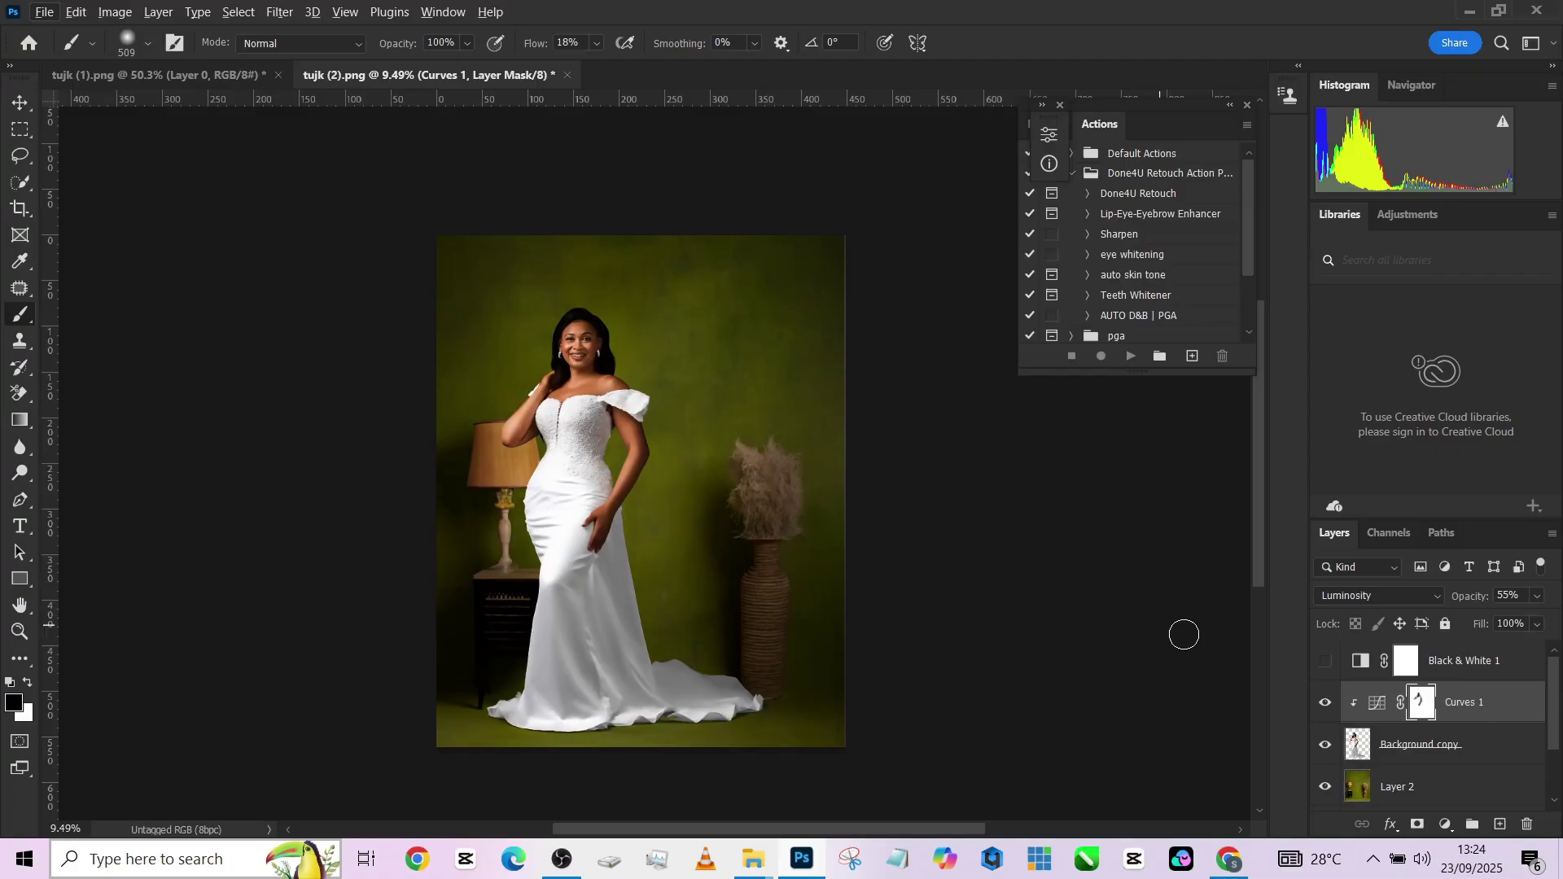
left_click(1327, 703)
Add a Color Lookup layer above Black & White 1 using the Kodak 5205 Fuji 3510 3DLUT.
left_click(1501, 661)
left_click(1446, 824)
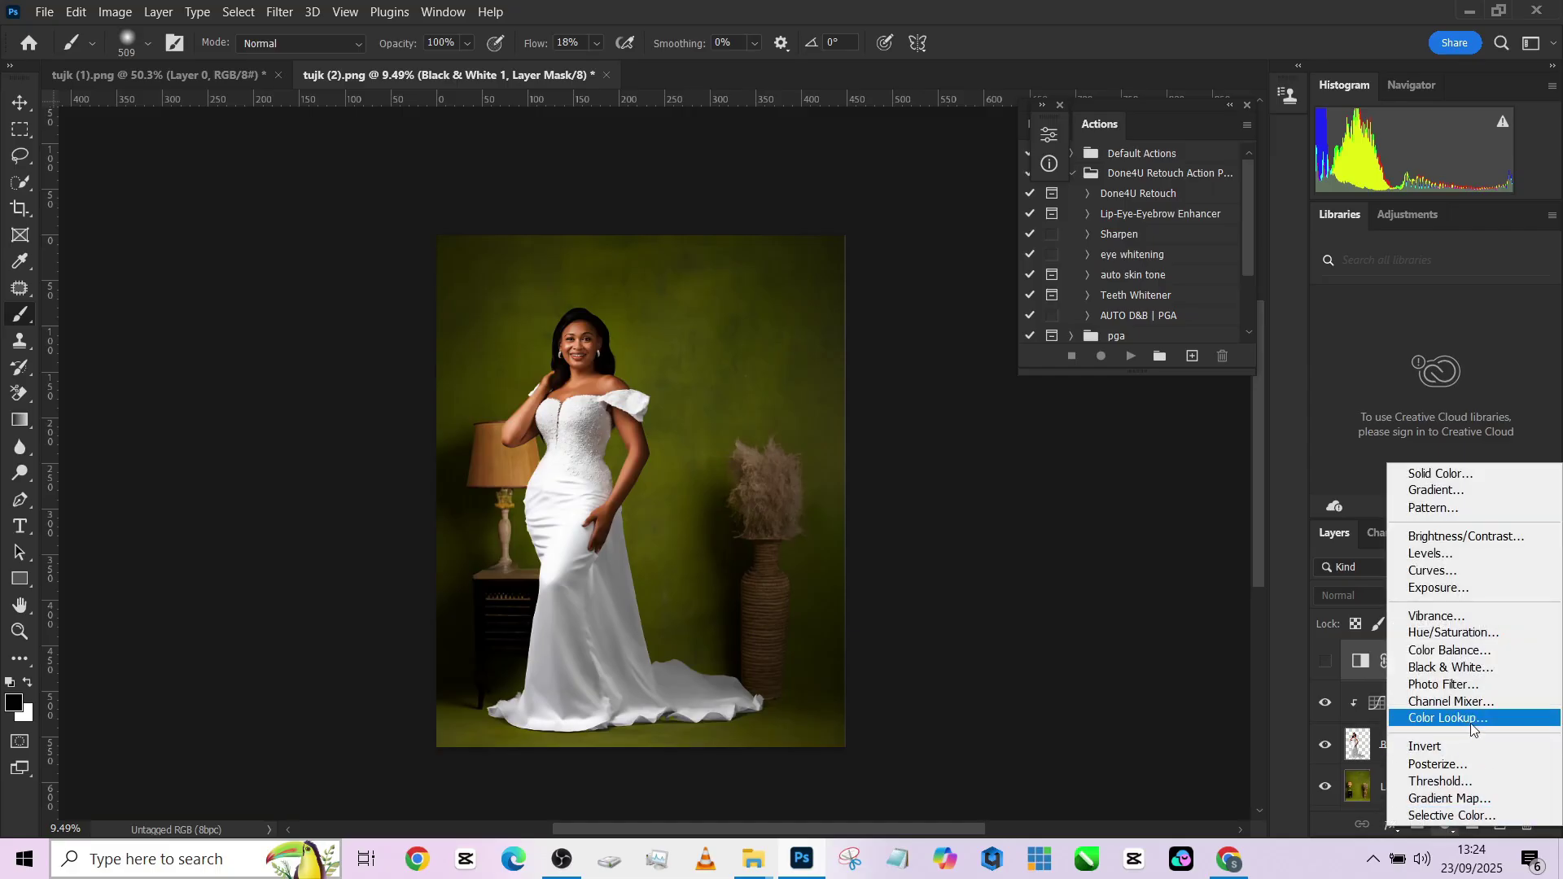
left_click(1446, 718)
left_click(918, 193)
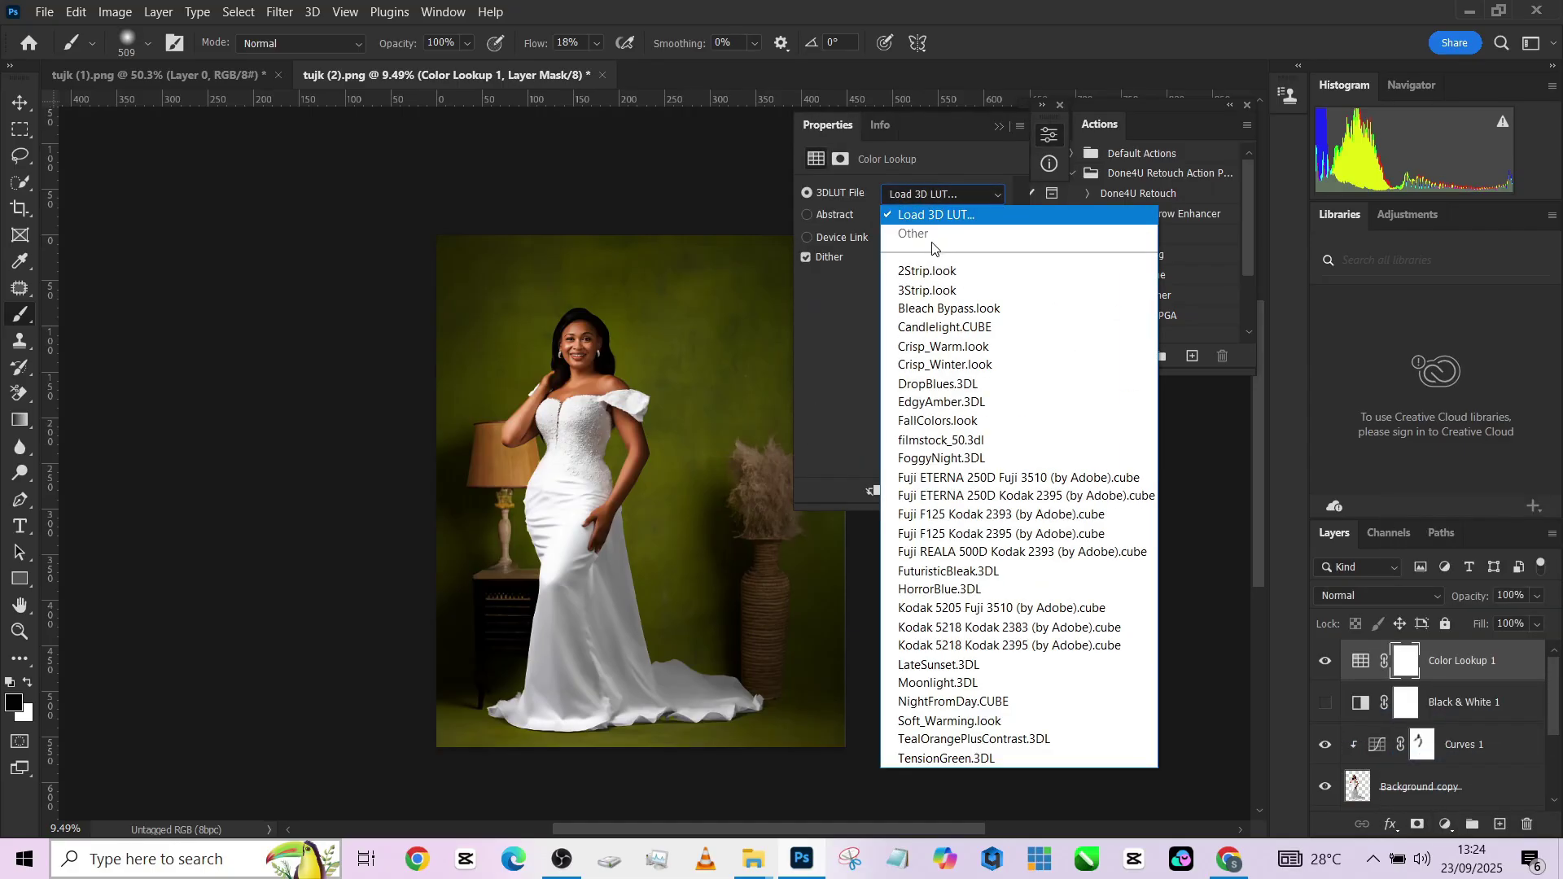
left_click(928, 271)
key("Down")
key("Down")
key("Down")
key("Down")
key("Down")
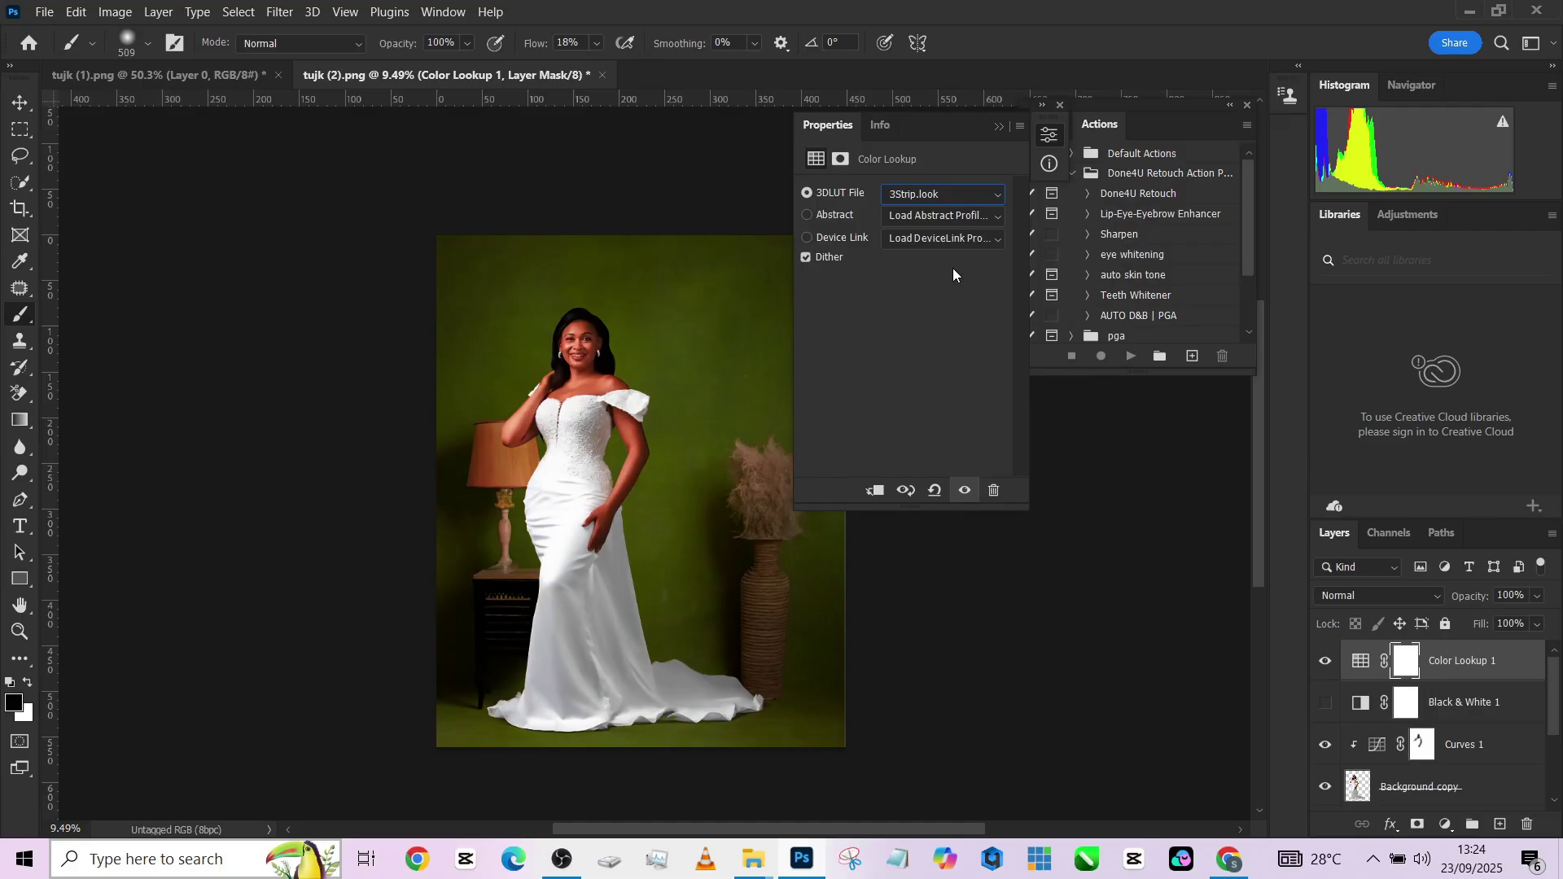
key("Down")
key("Down")
key("Down")
key("Down")
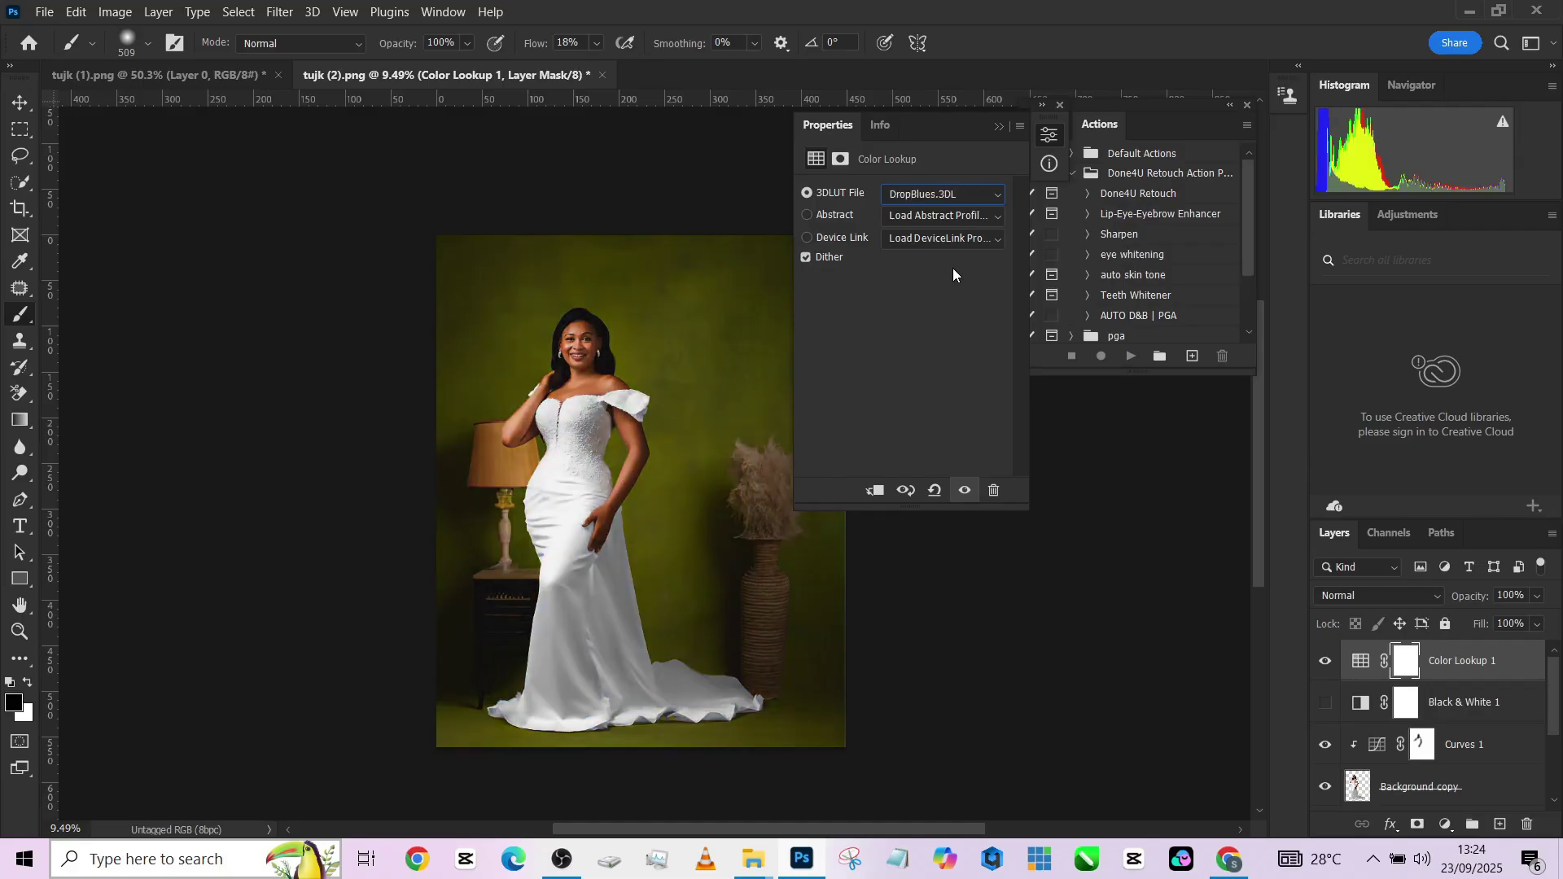
key("Down")
key("Down")
key("Down")
key("Down")
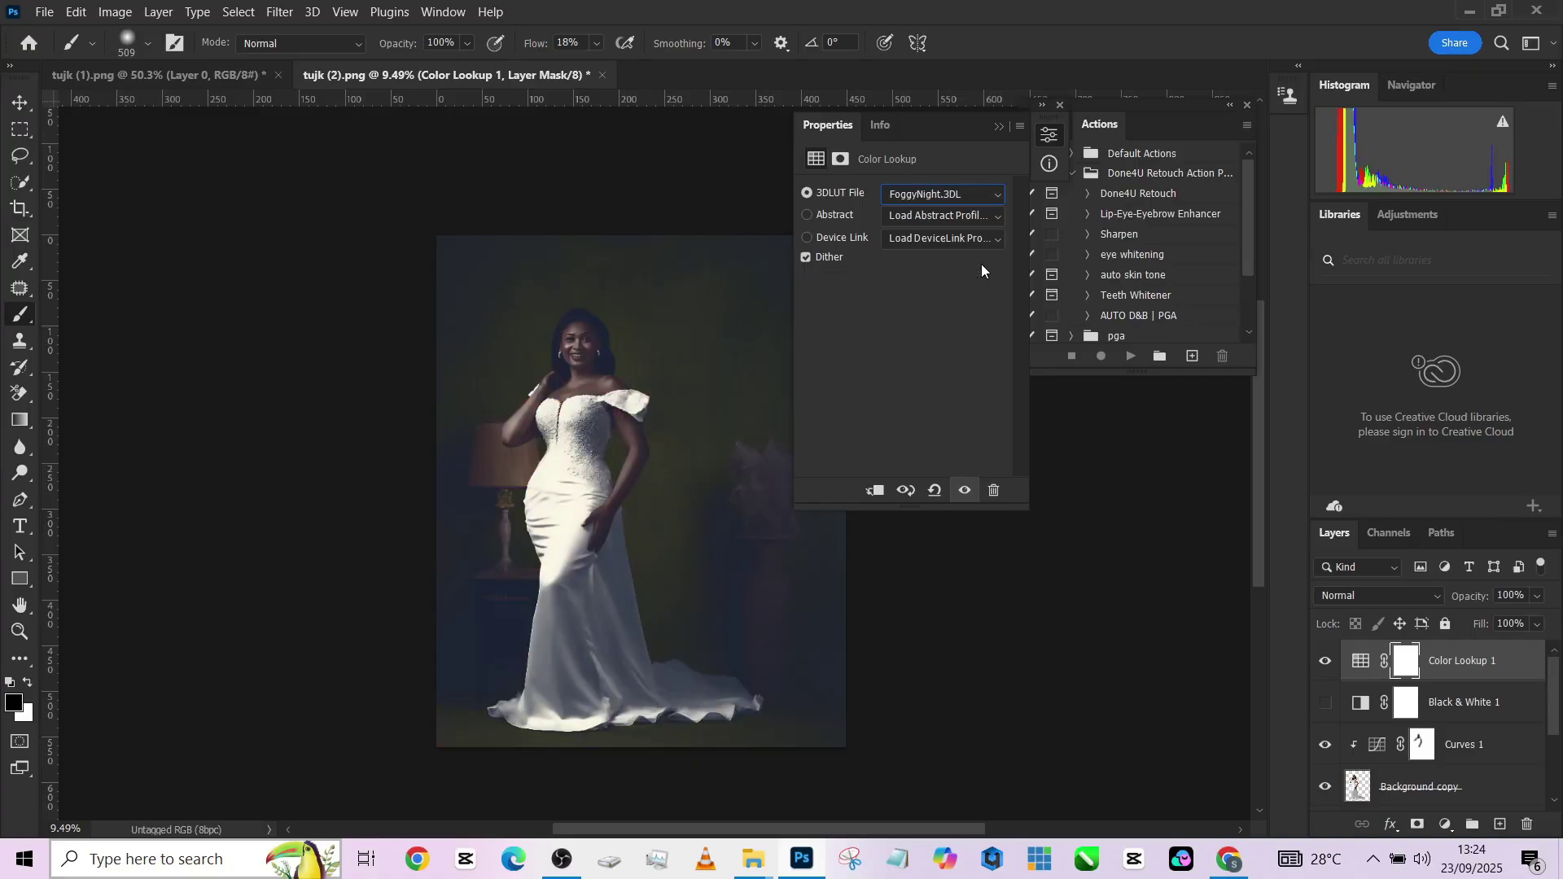
key("Down")
key("Down")
key("Down")
key("Down")
key("Down")
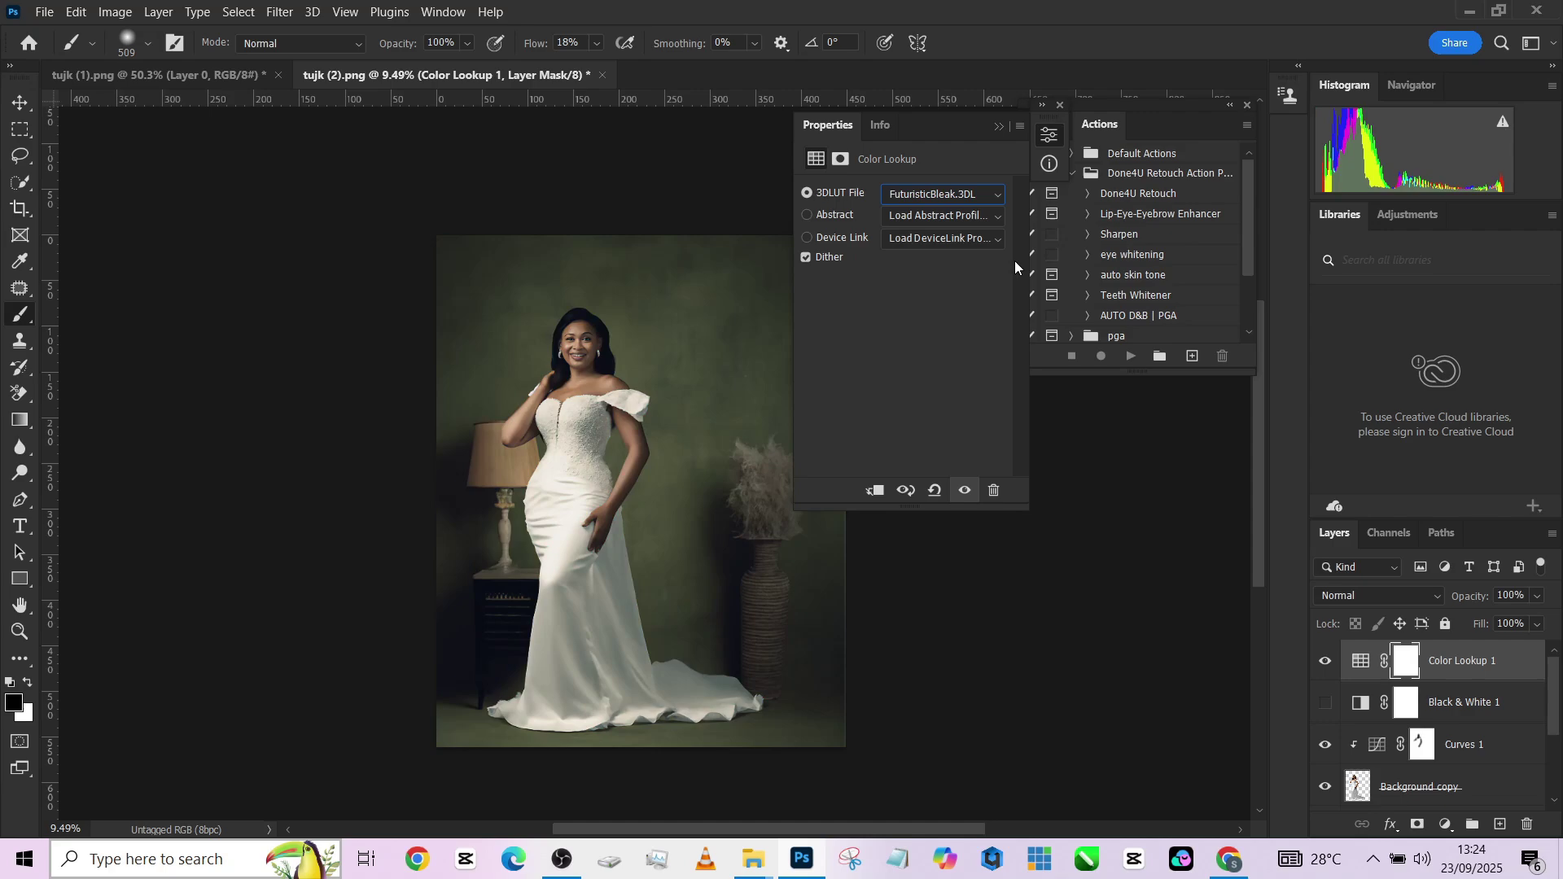
key("Down")
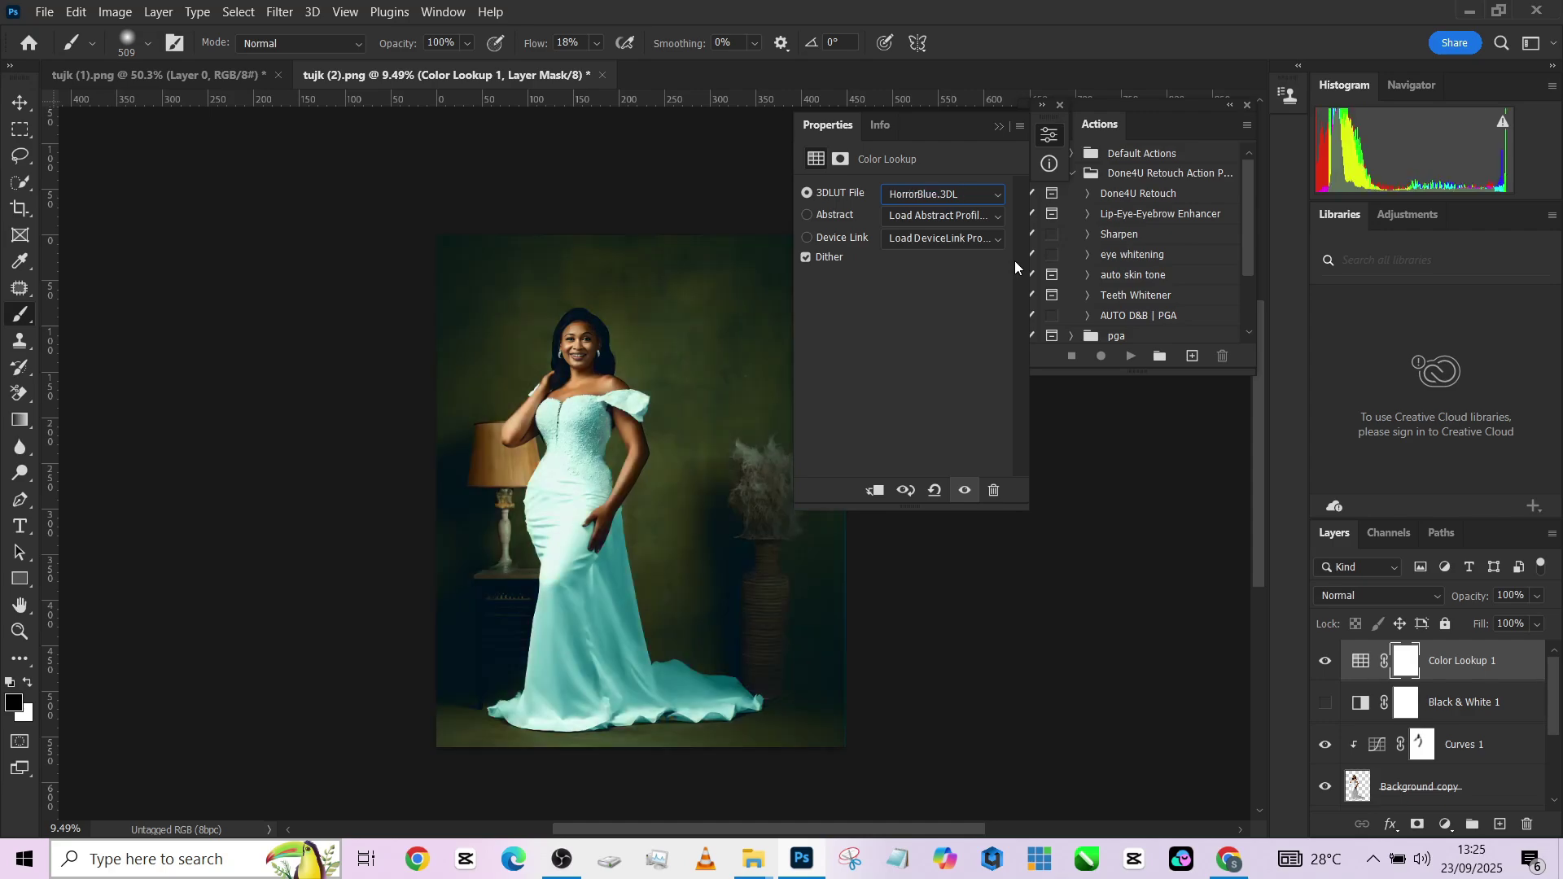
key("Down")
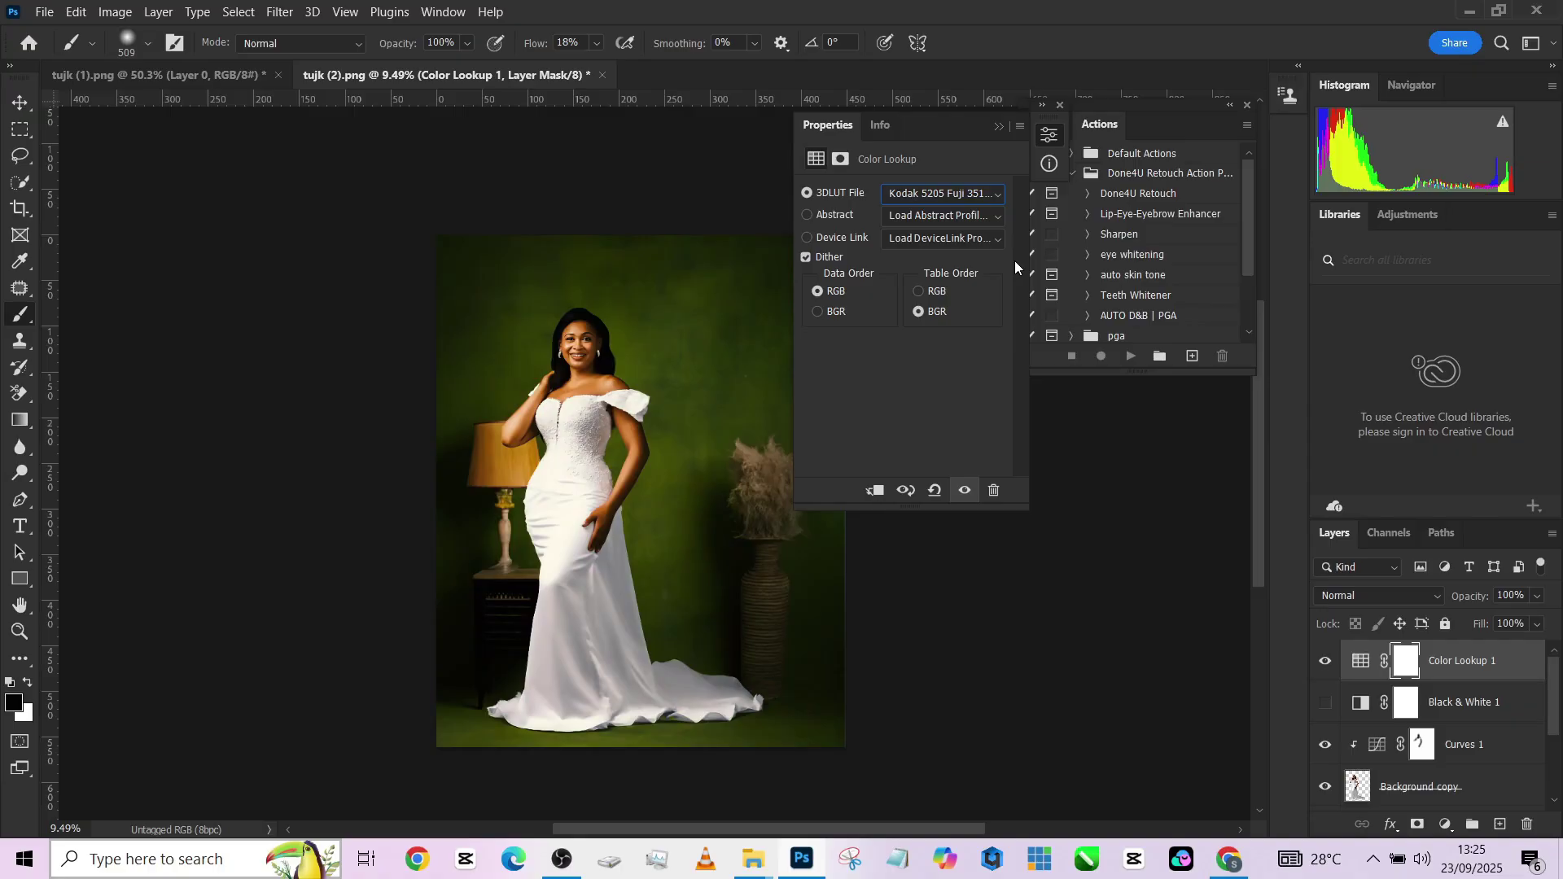
left_click(1324, 662)
left_click(1324, 662)
Lower the Color Lookup opacity to 61% and compare it on and off.
left_click(1538, 597)
left_click(1518, 620)
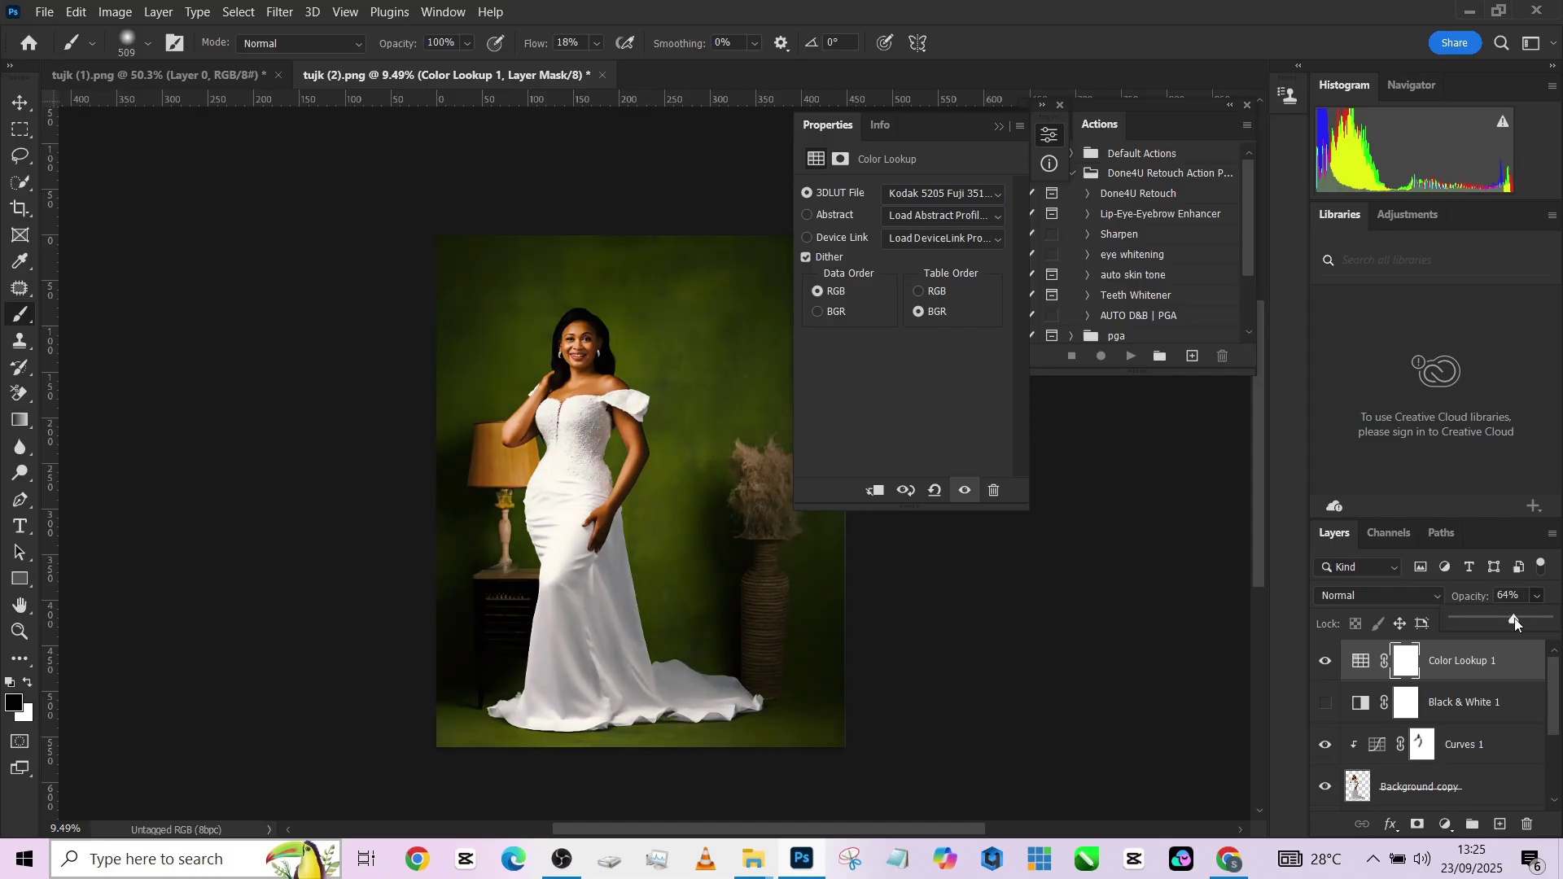
left_click_drag(1514, 618, 1509, 619)
left_click(1326, 662)
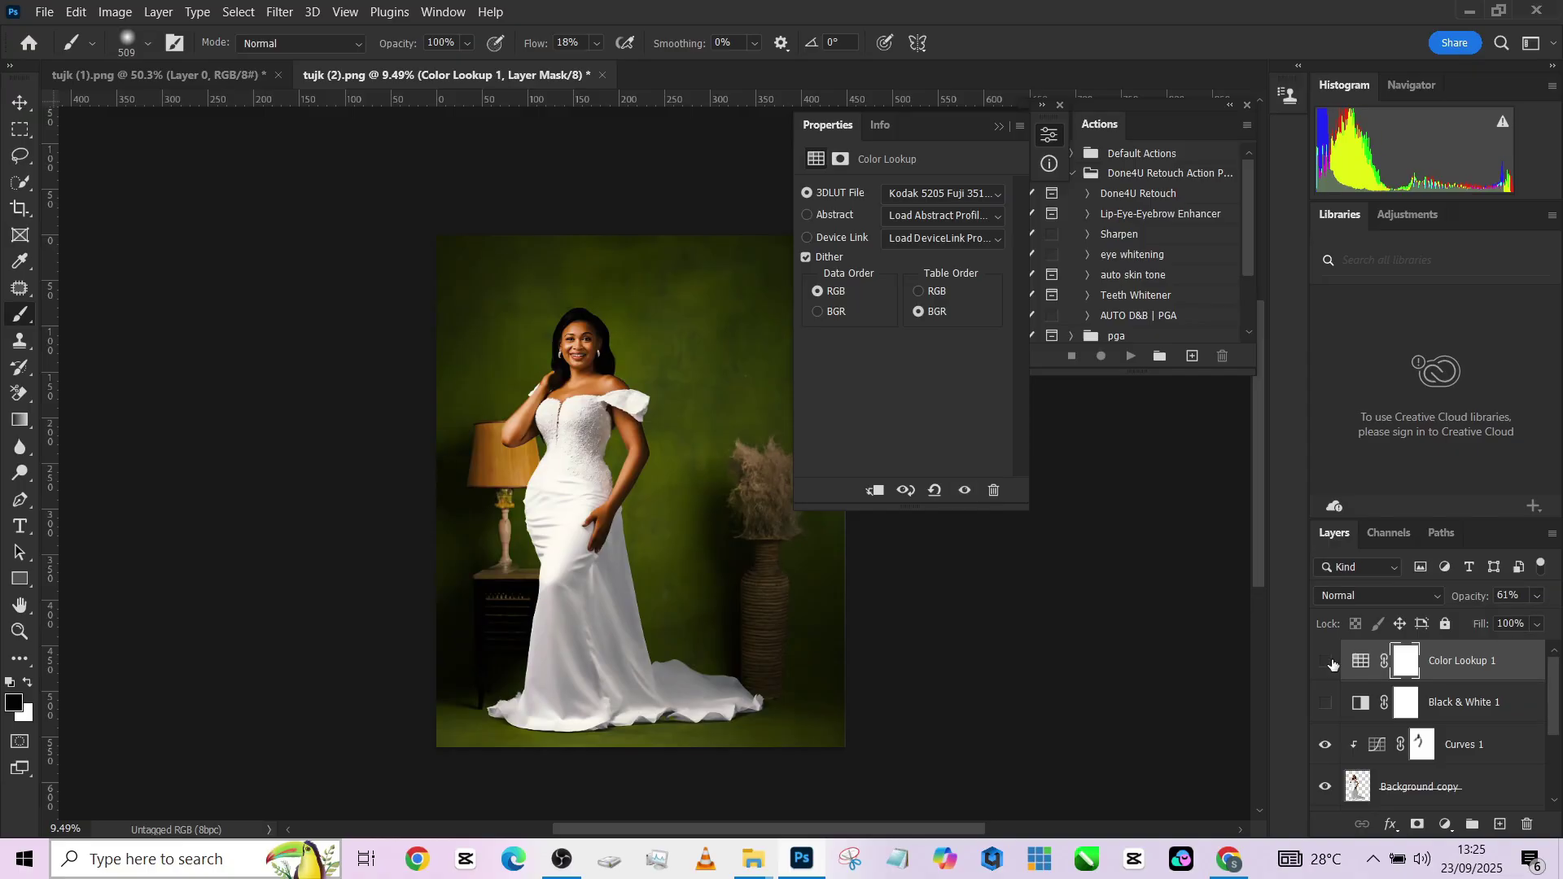
left_click(1326, 662)
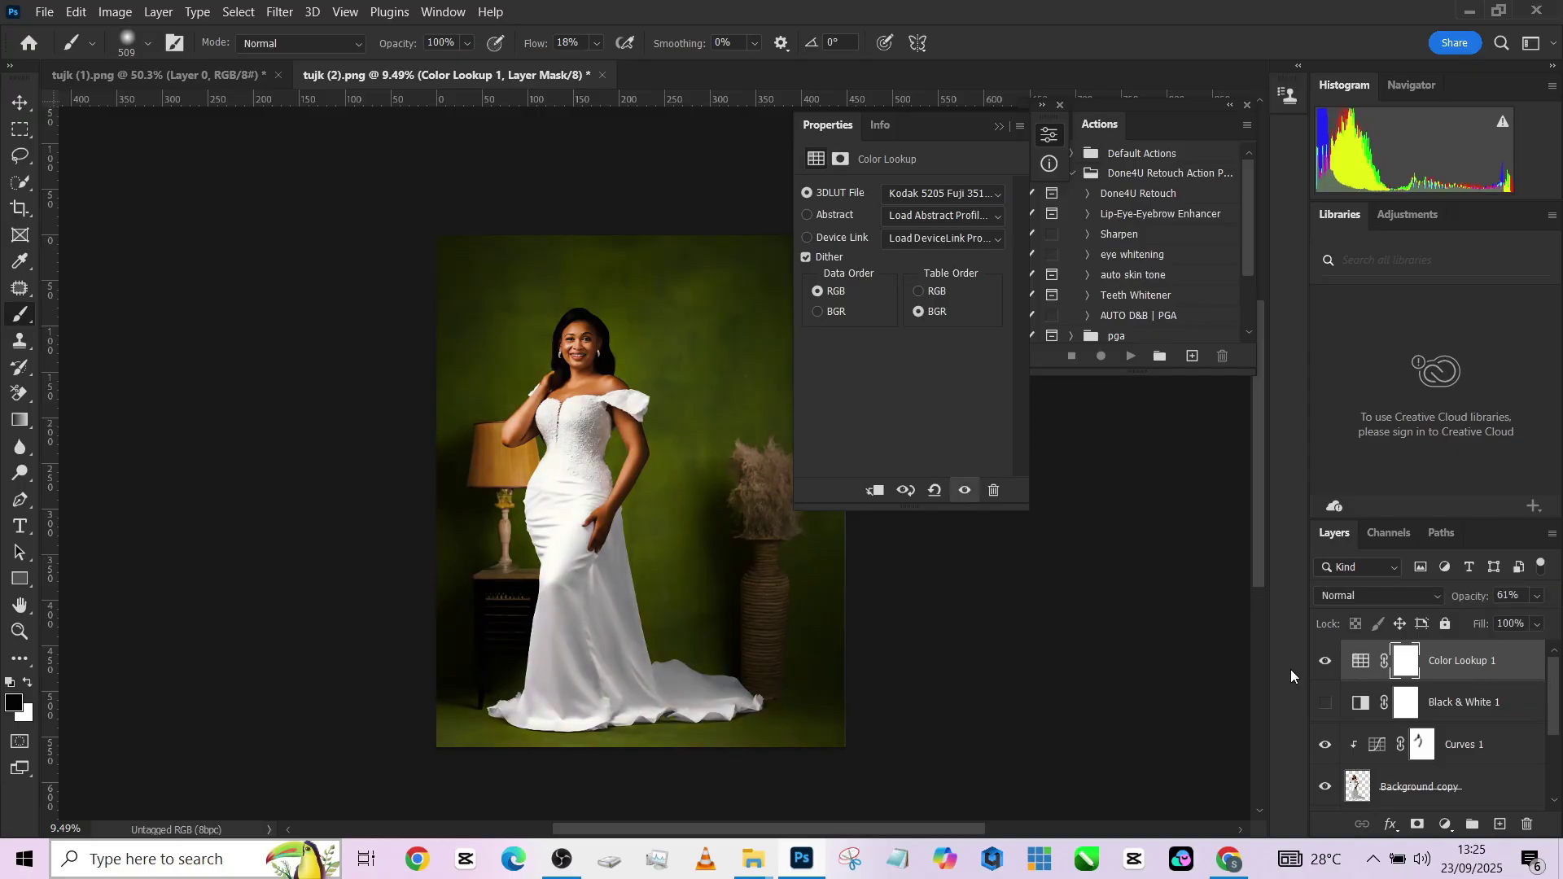
Run Camera Raw on Background copy with Highlights -78, Contrast +3 and Exposure +0.10.
left_click(1394, 786)
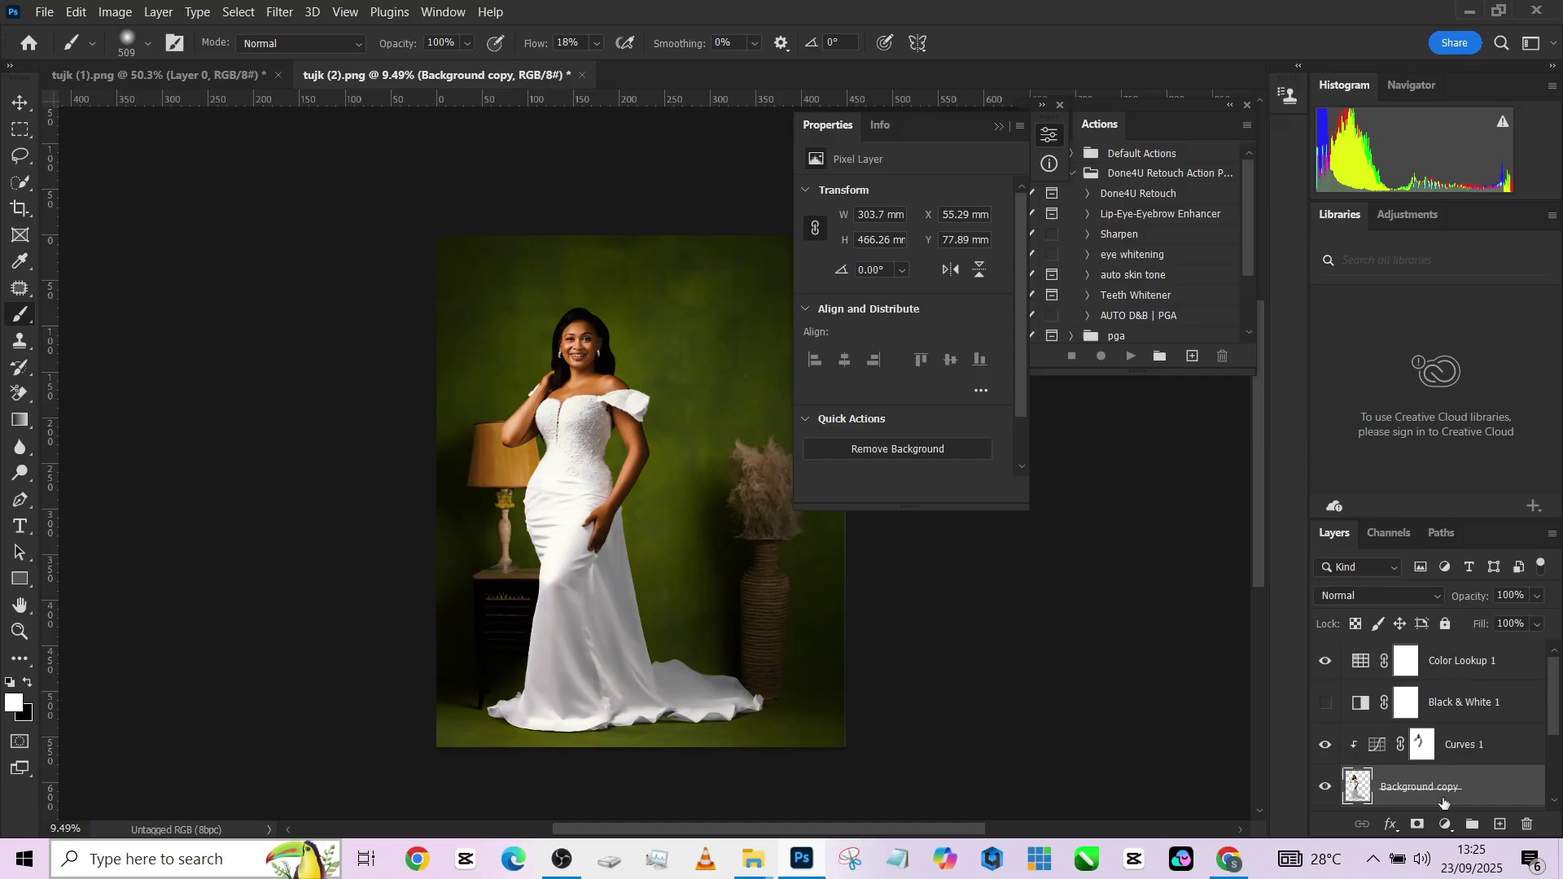
left_click(280, 11)
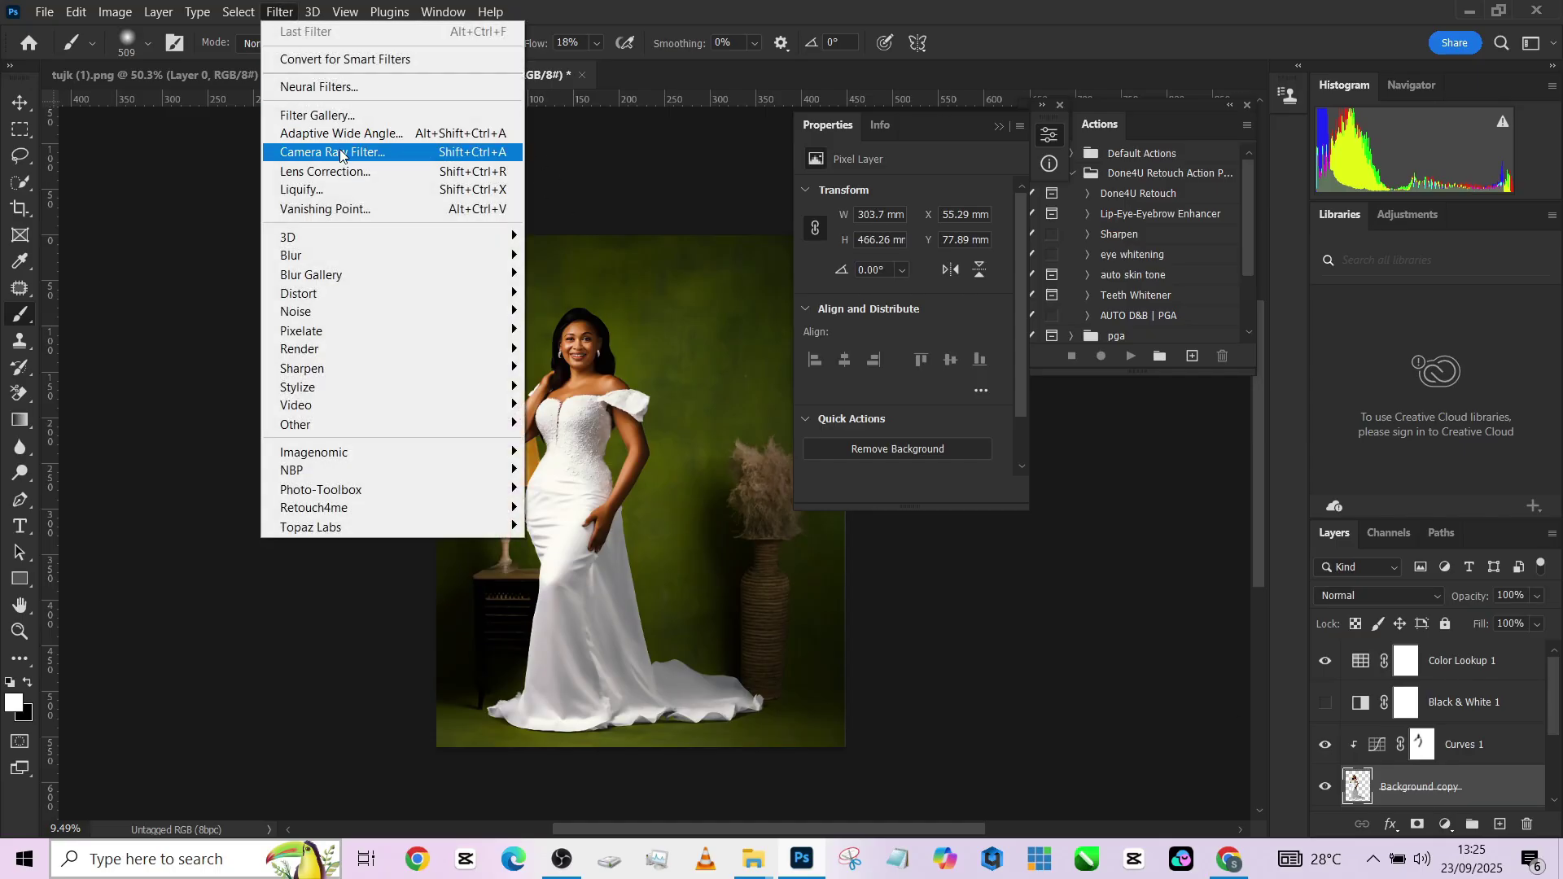
left_click(340, 152)
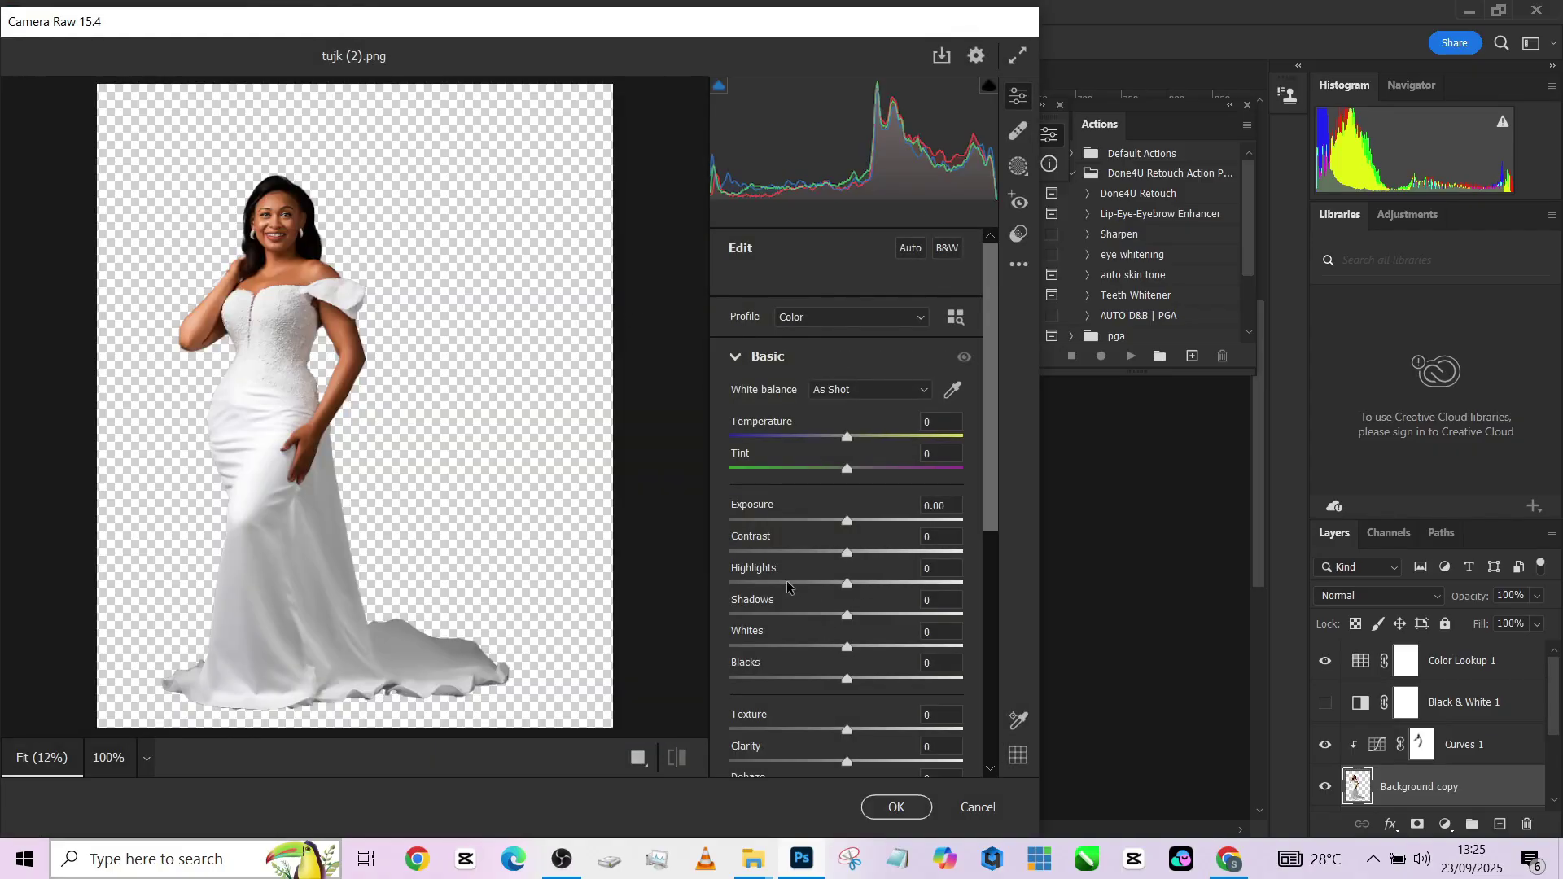
left_click_drag(780, 585, 756, 584)
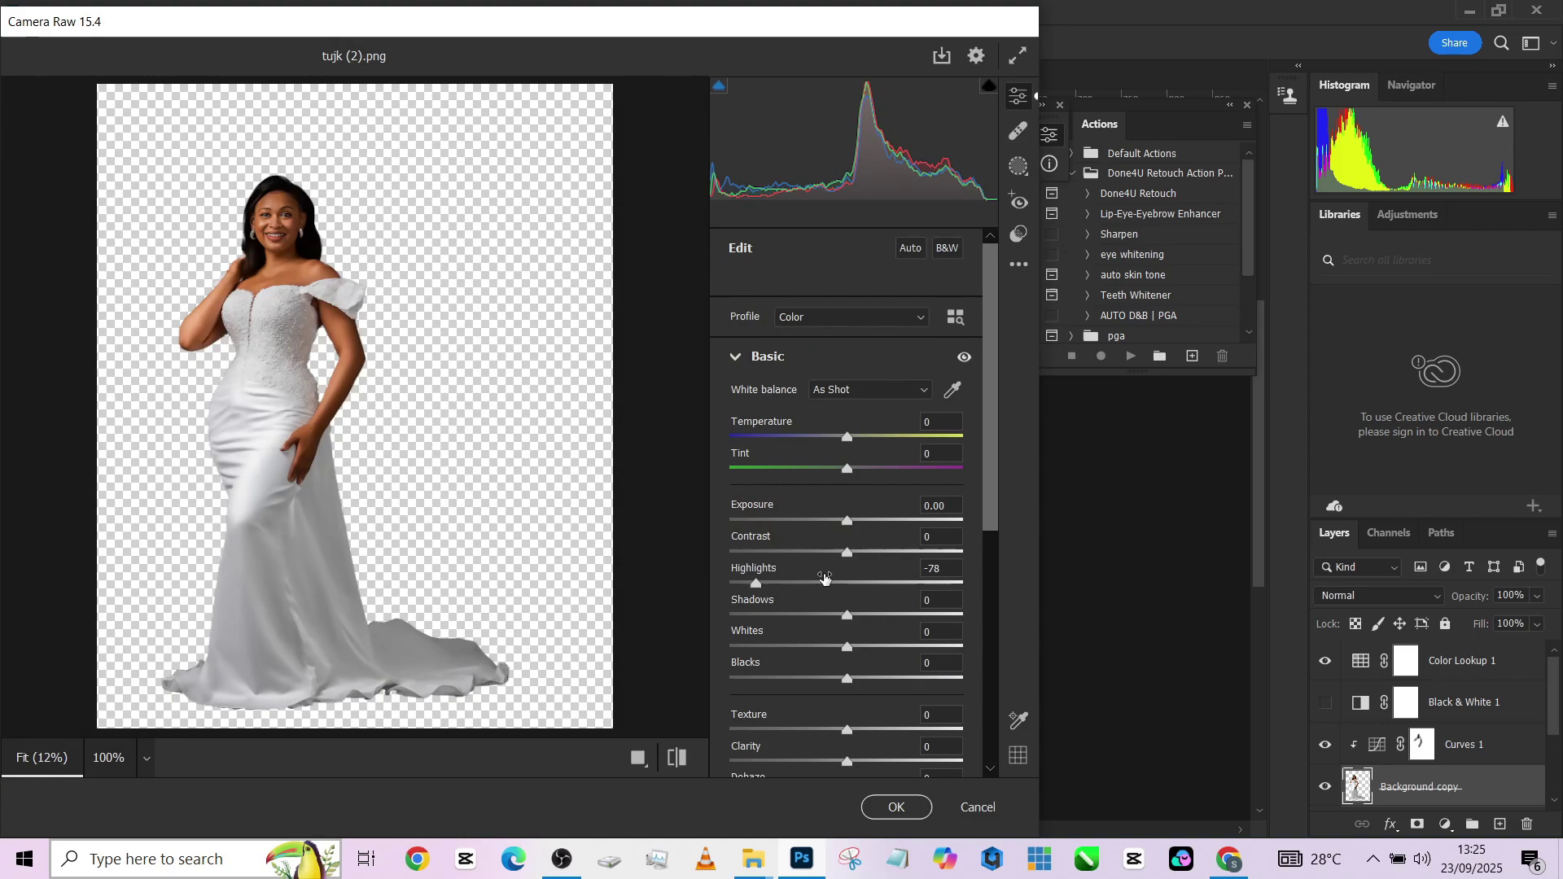
left_click_drag(846, 551, 849, 521)
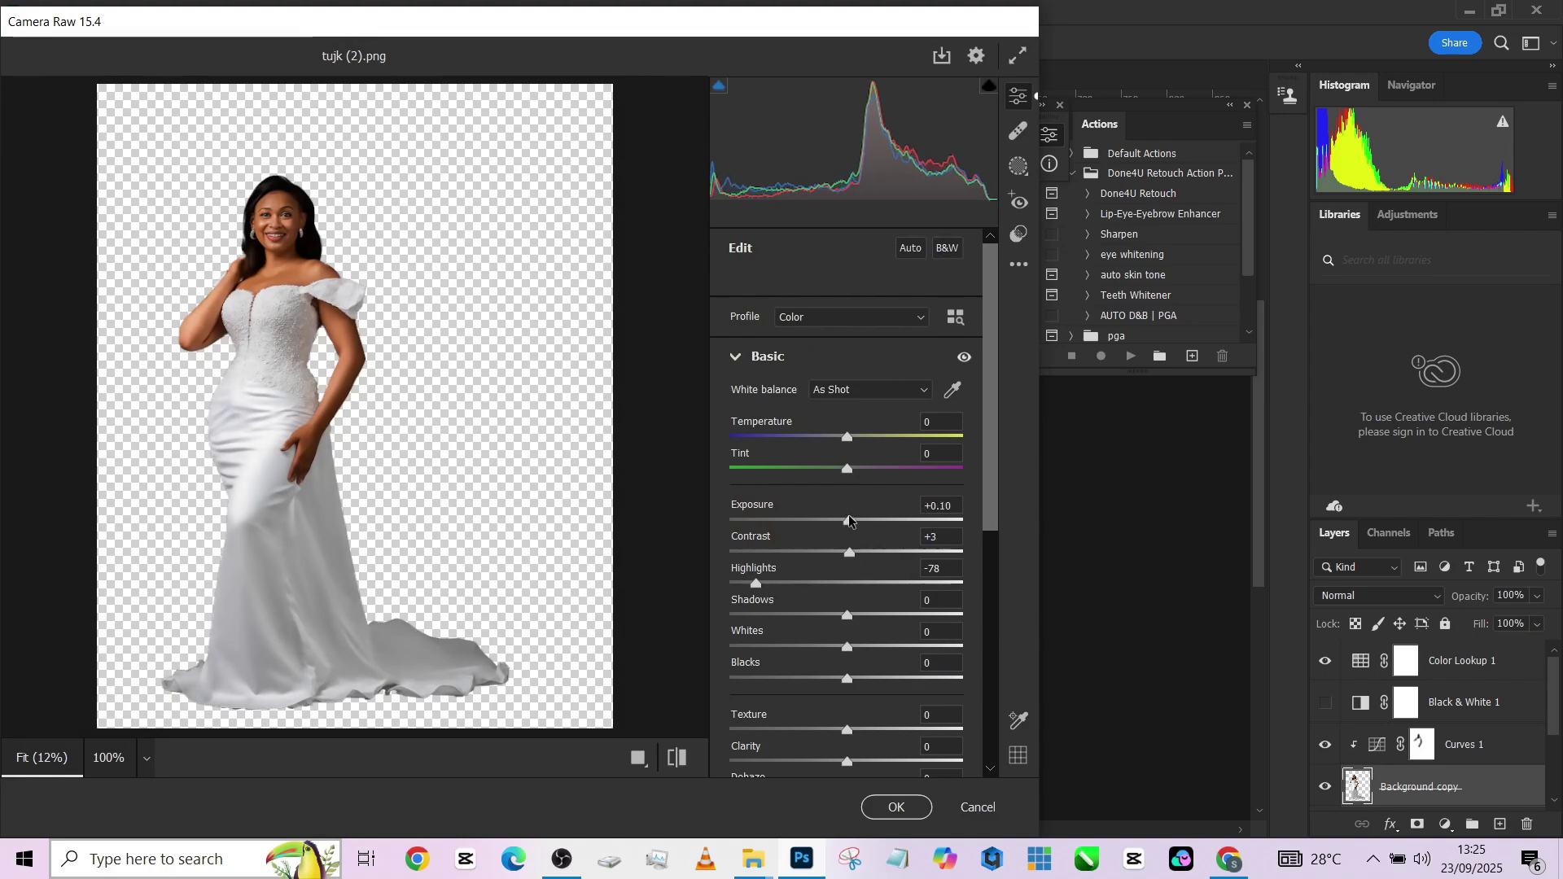
left_click(890, 807)
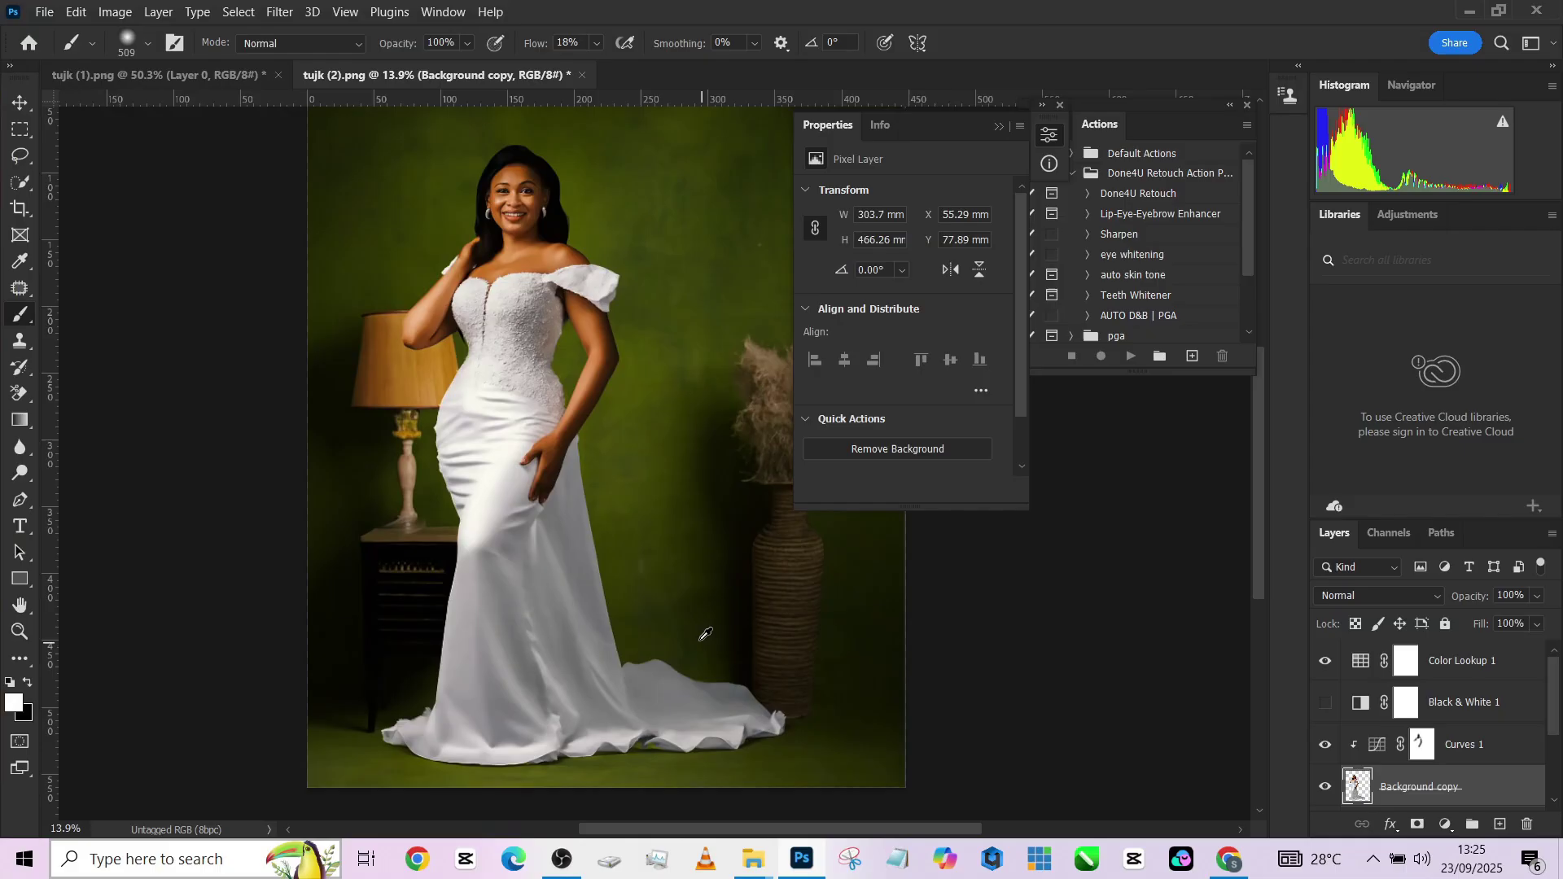
Merge the Curves 1 adjustment layer down into the bride layer.
scroll(706, 633, "down", 1)
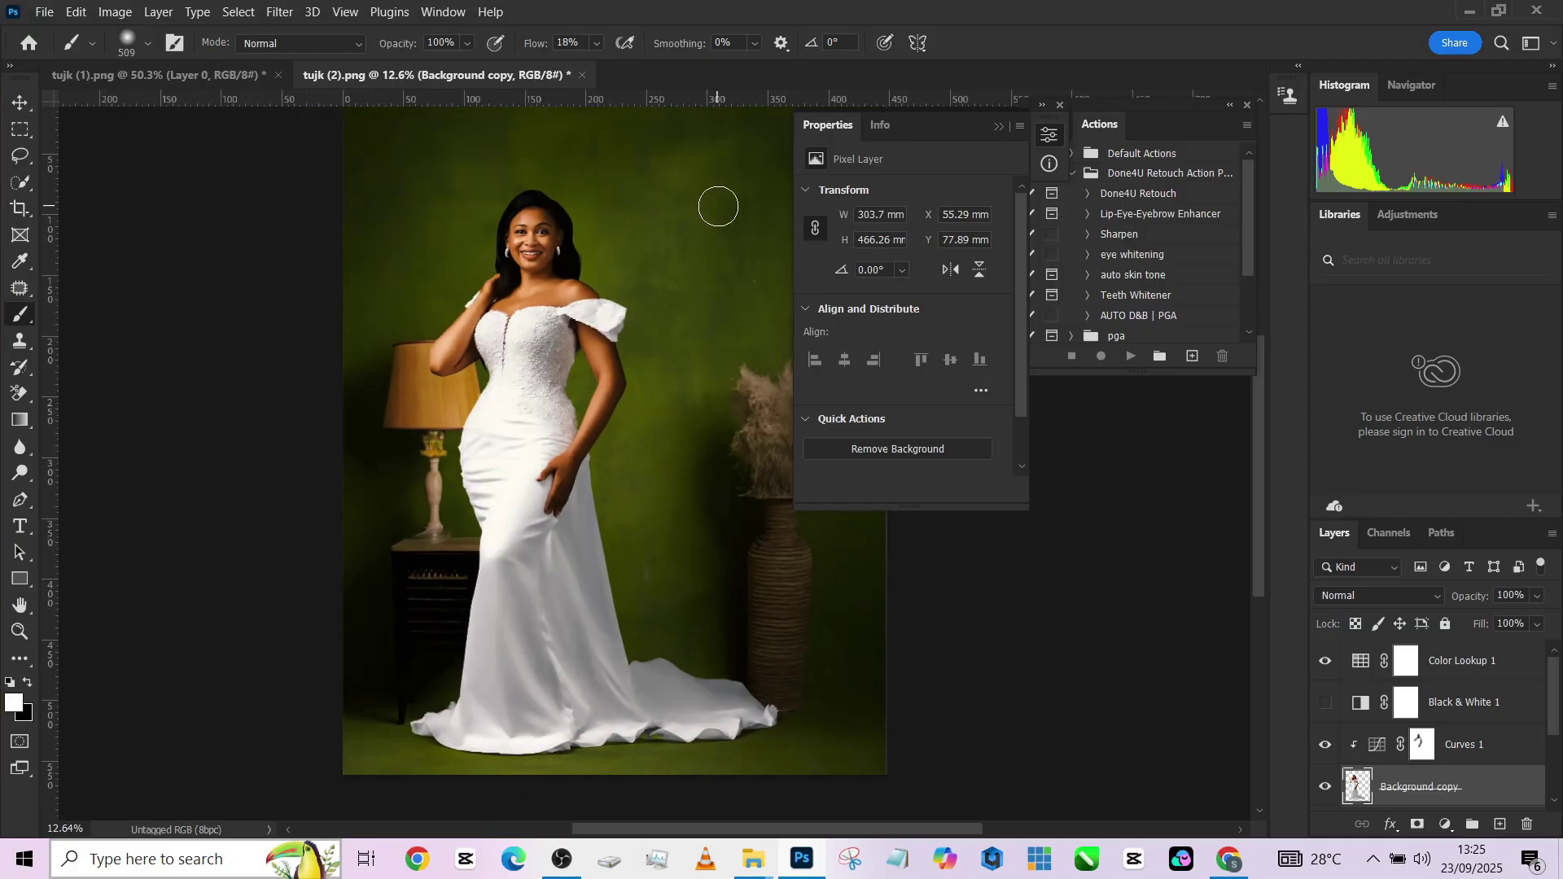
left_click(1509, 752)
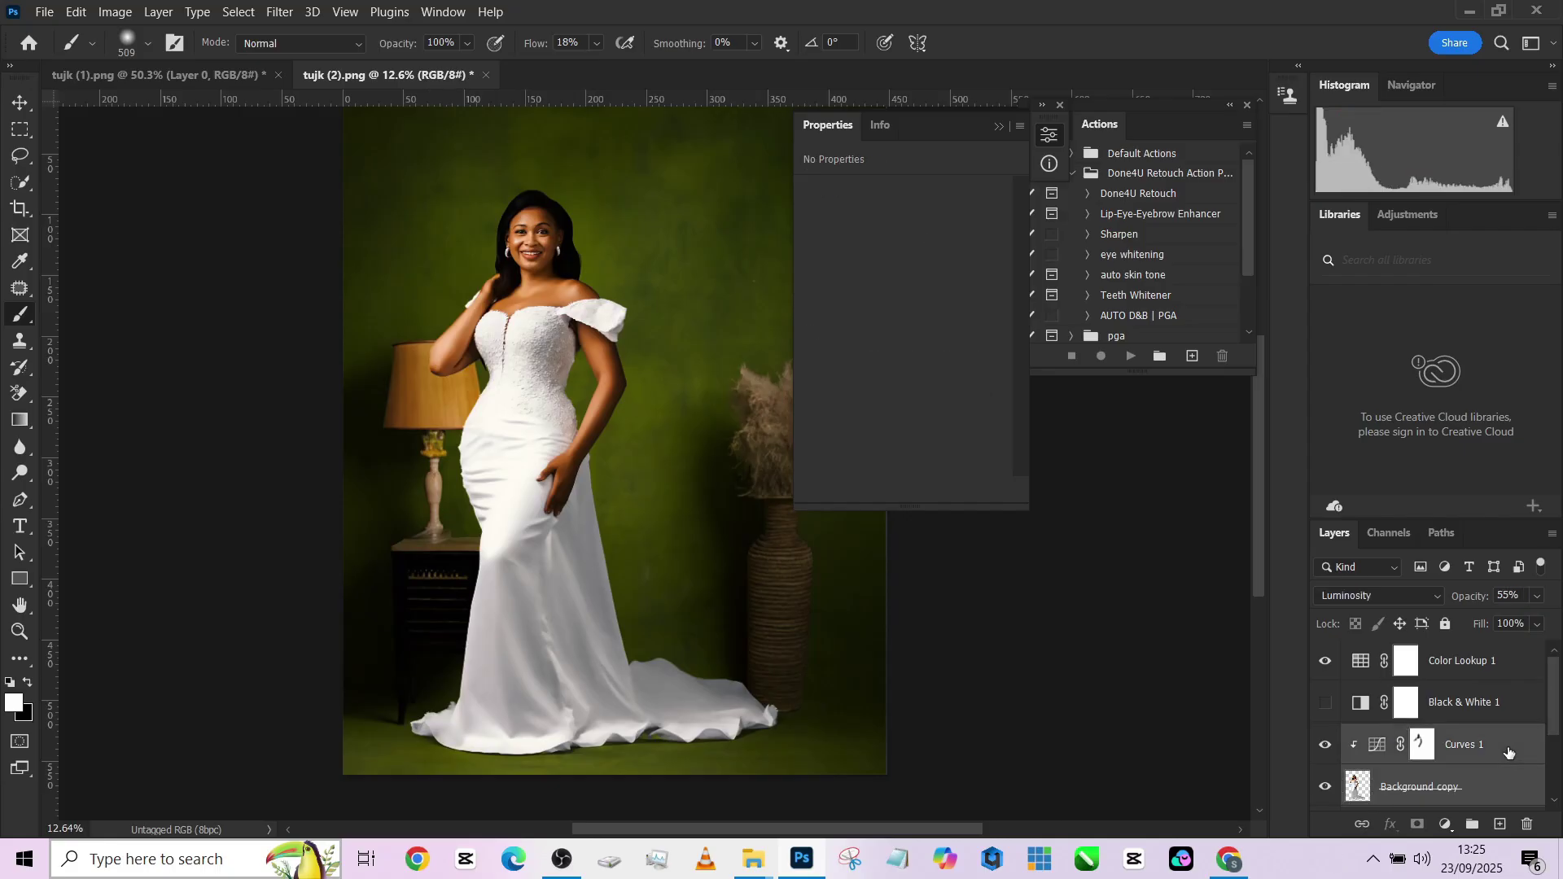
right_click(1508, 752)
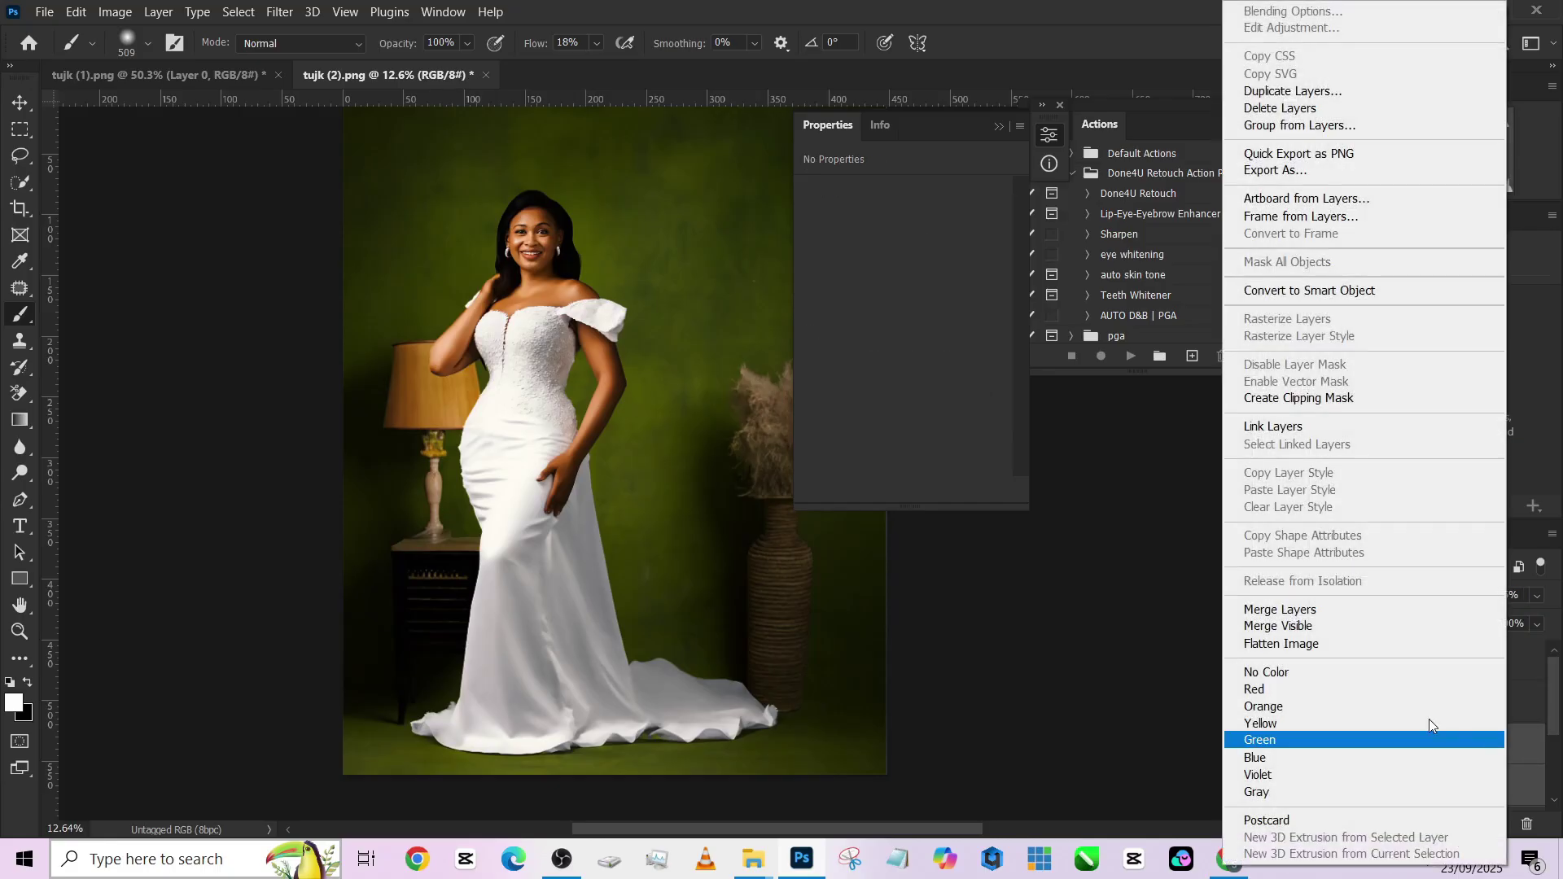
left_click(1280, 609)
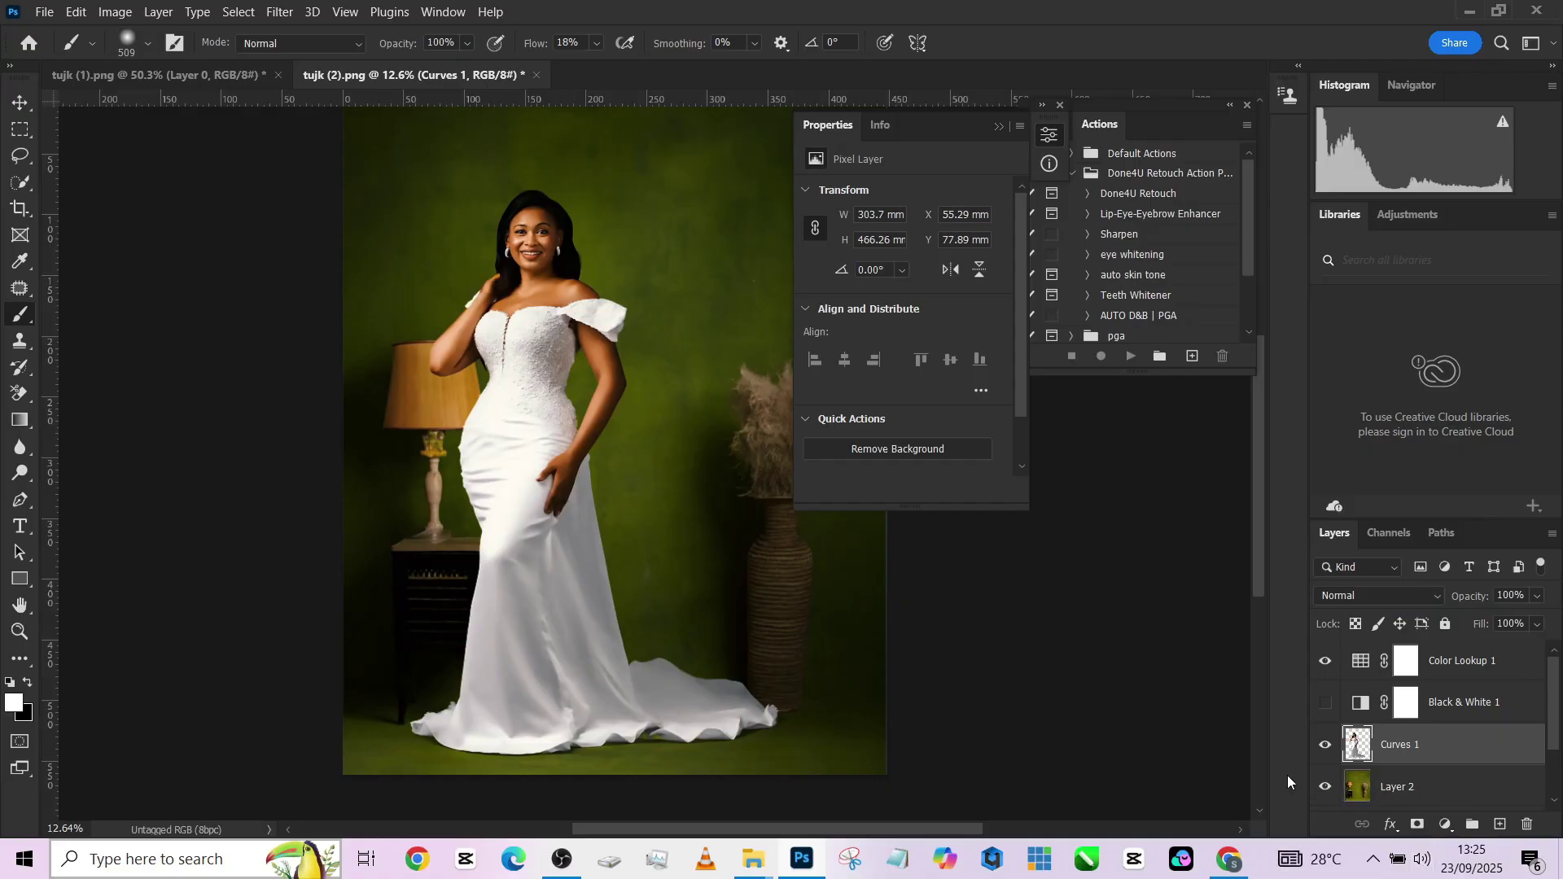
Duplicate it as Curves 1 copy, reapply the last Camera Raw filter, and compare with the eye toggle.
key("ctrl+j")
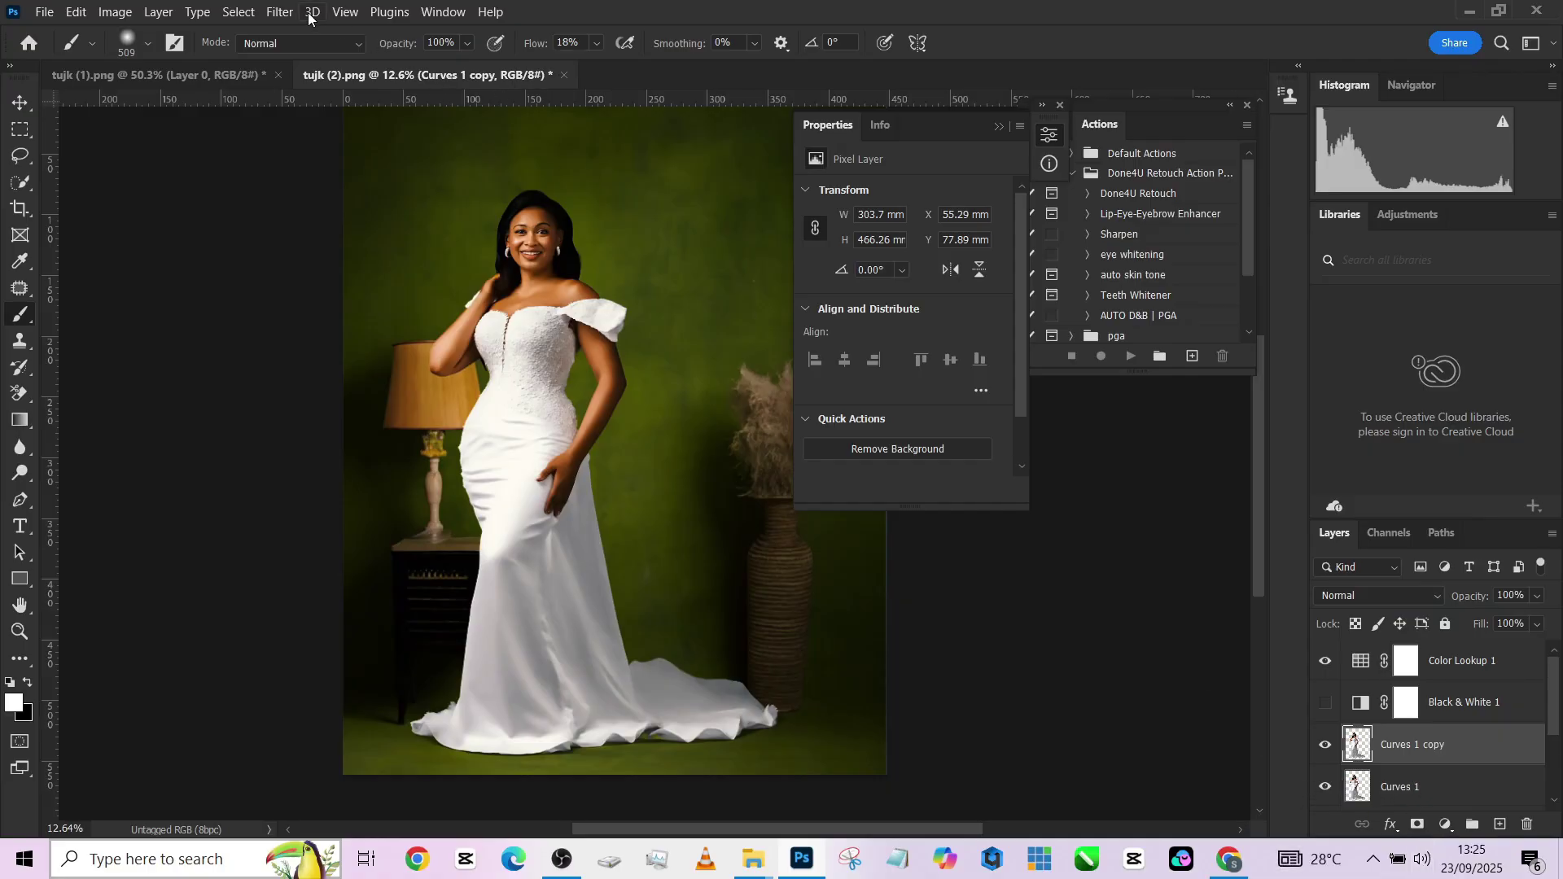
left_click(279, 11)
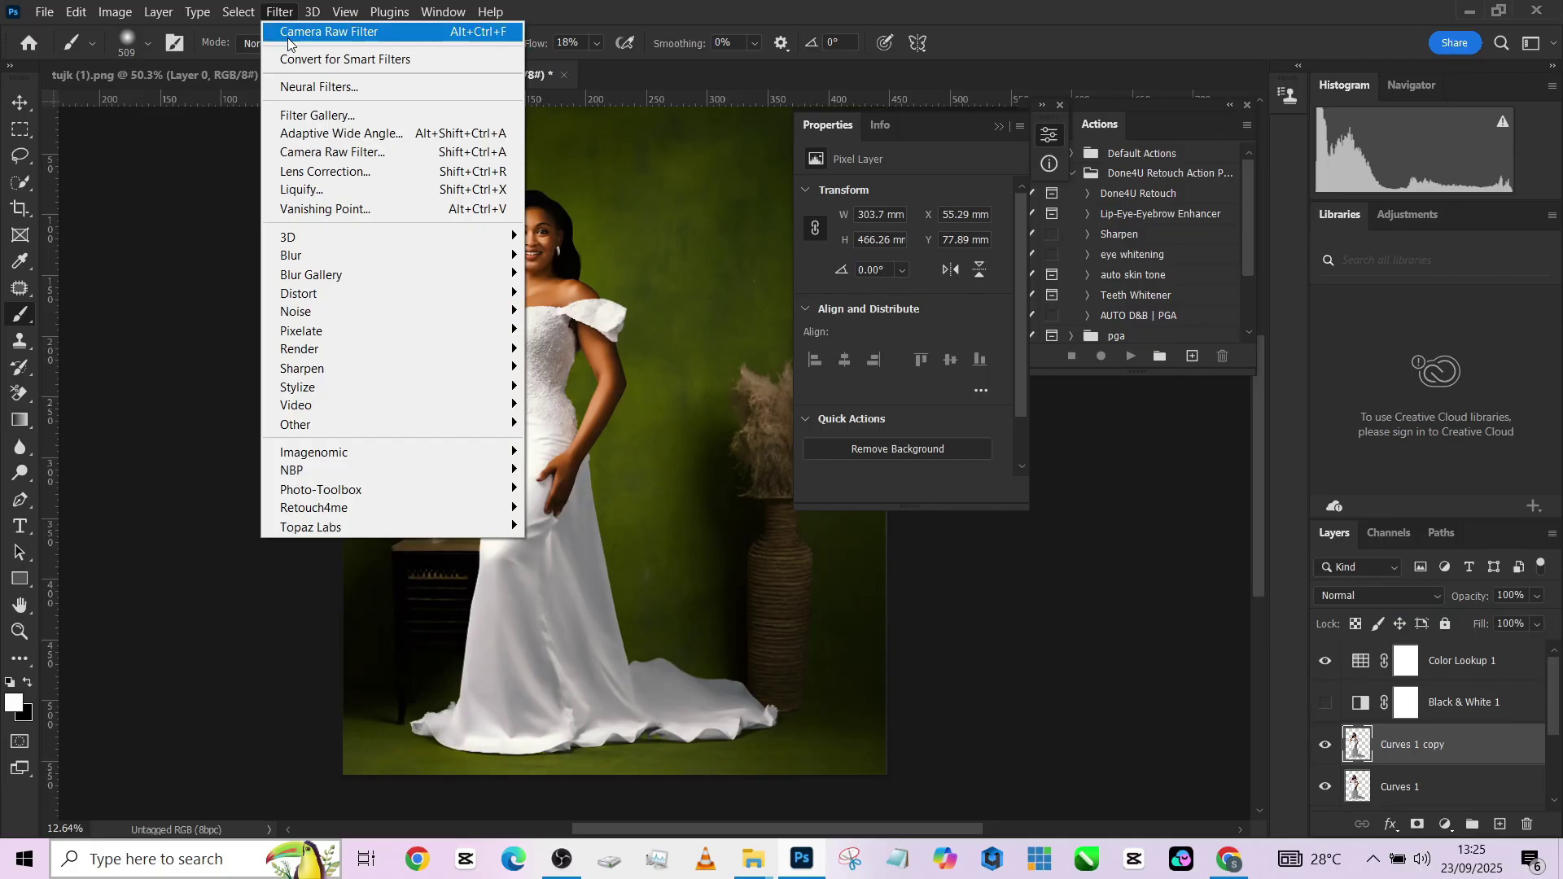
left_click(288, 37)
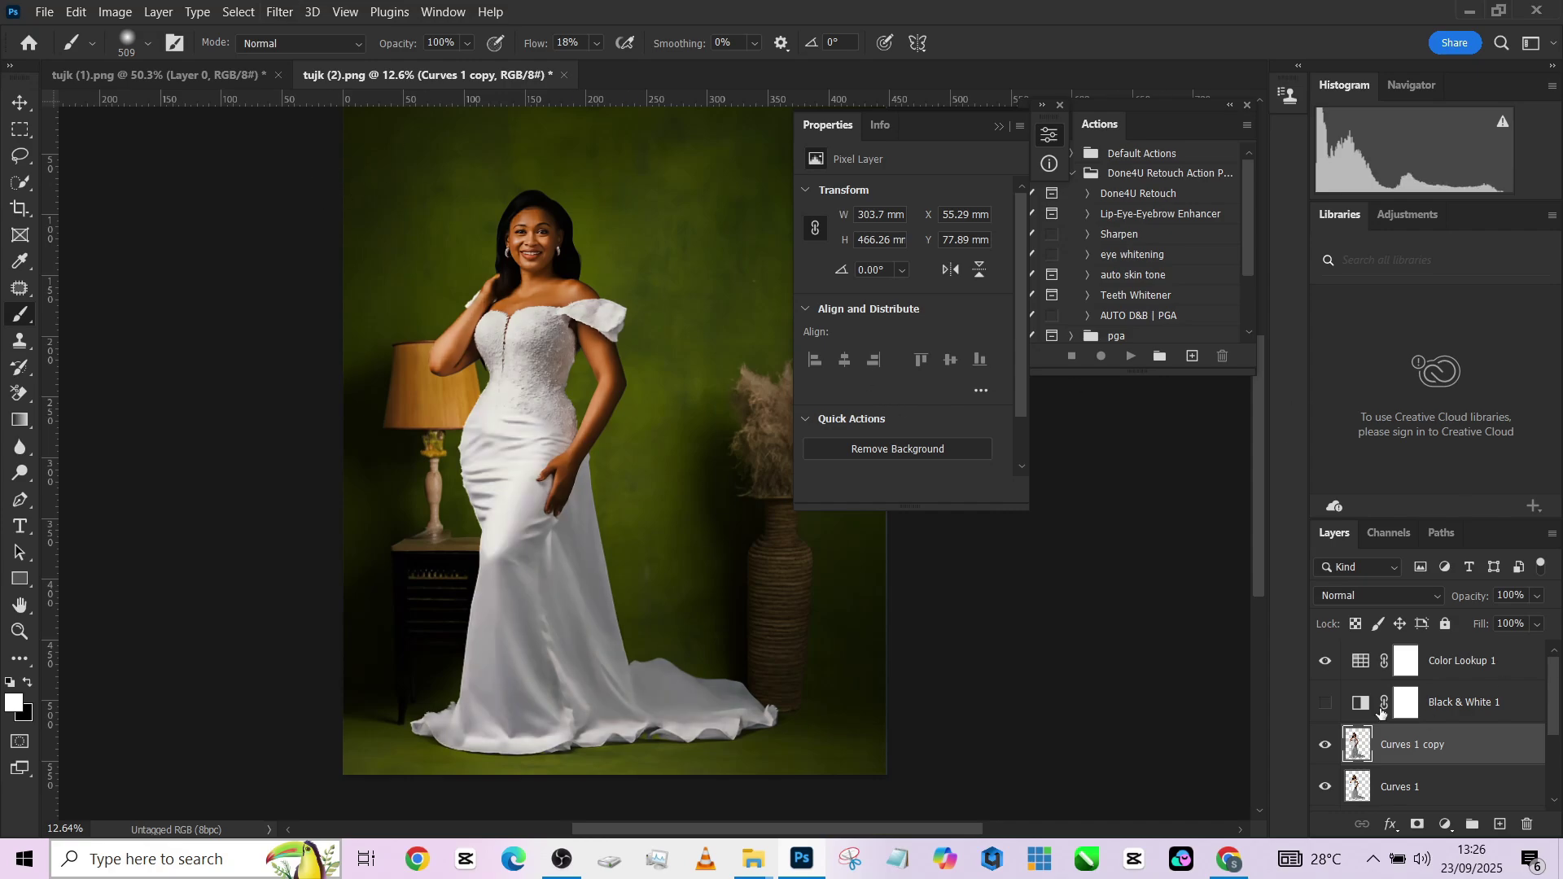
left_click(1324, 746)
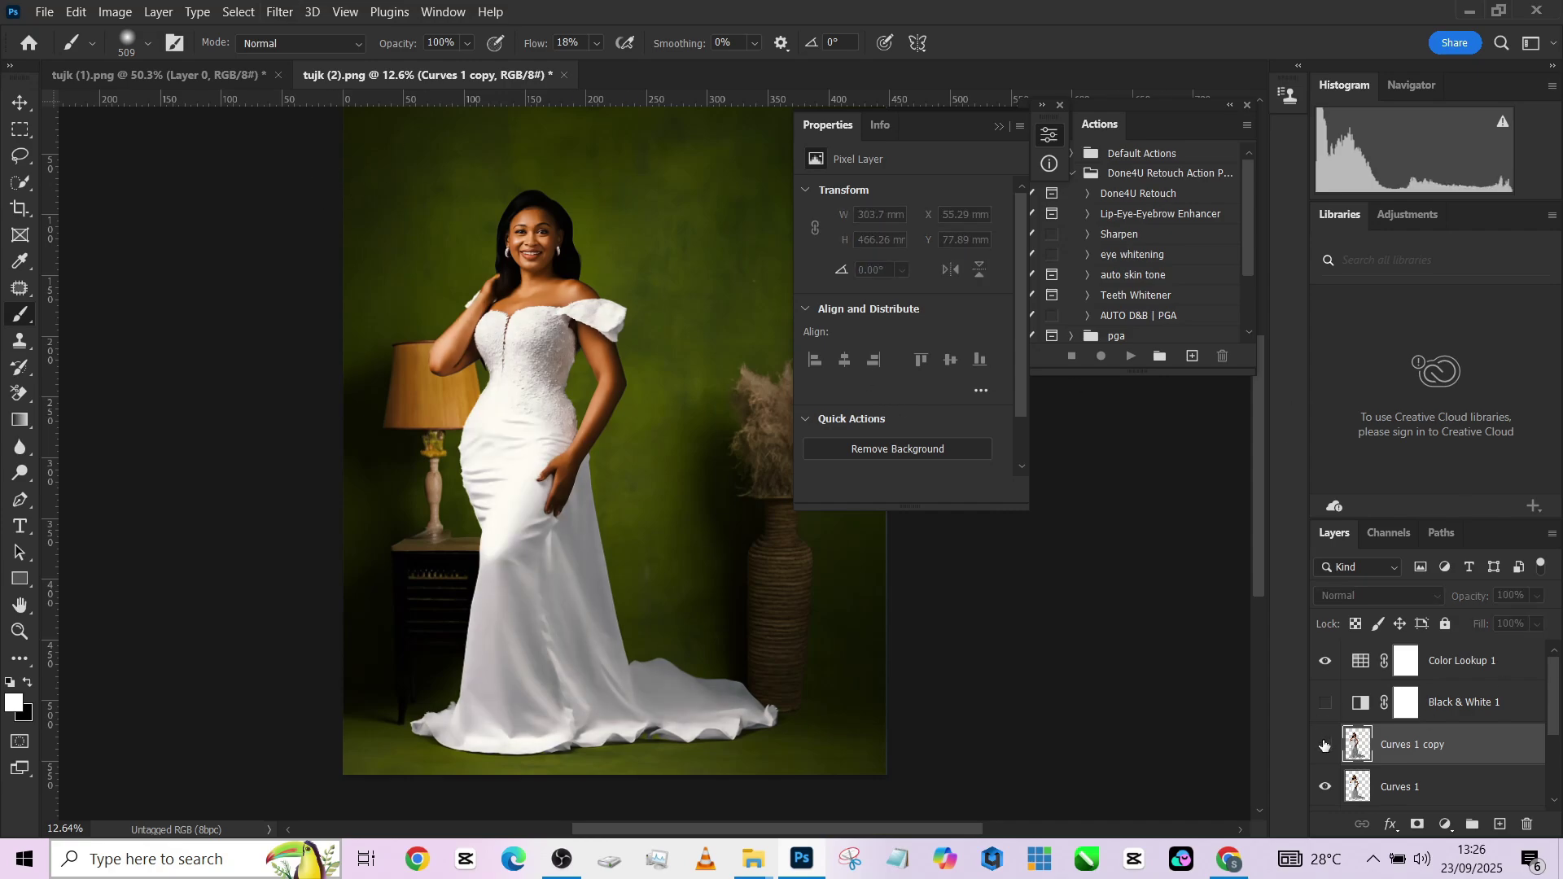
left_click(1325, 746)
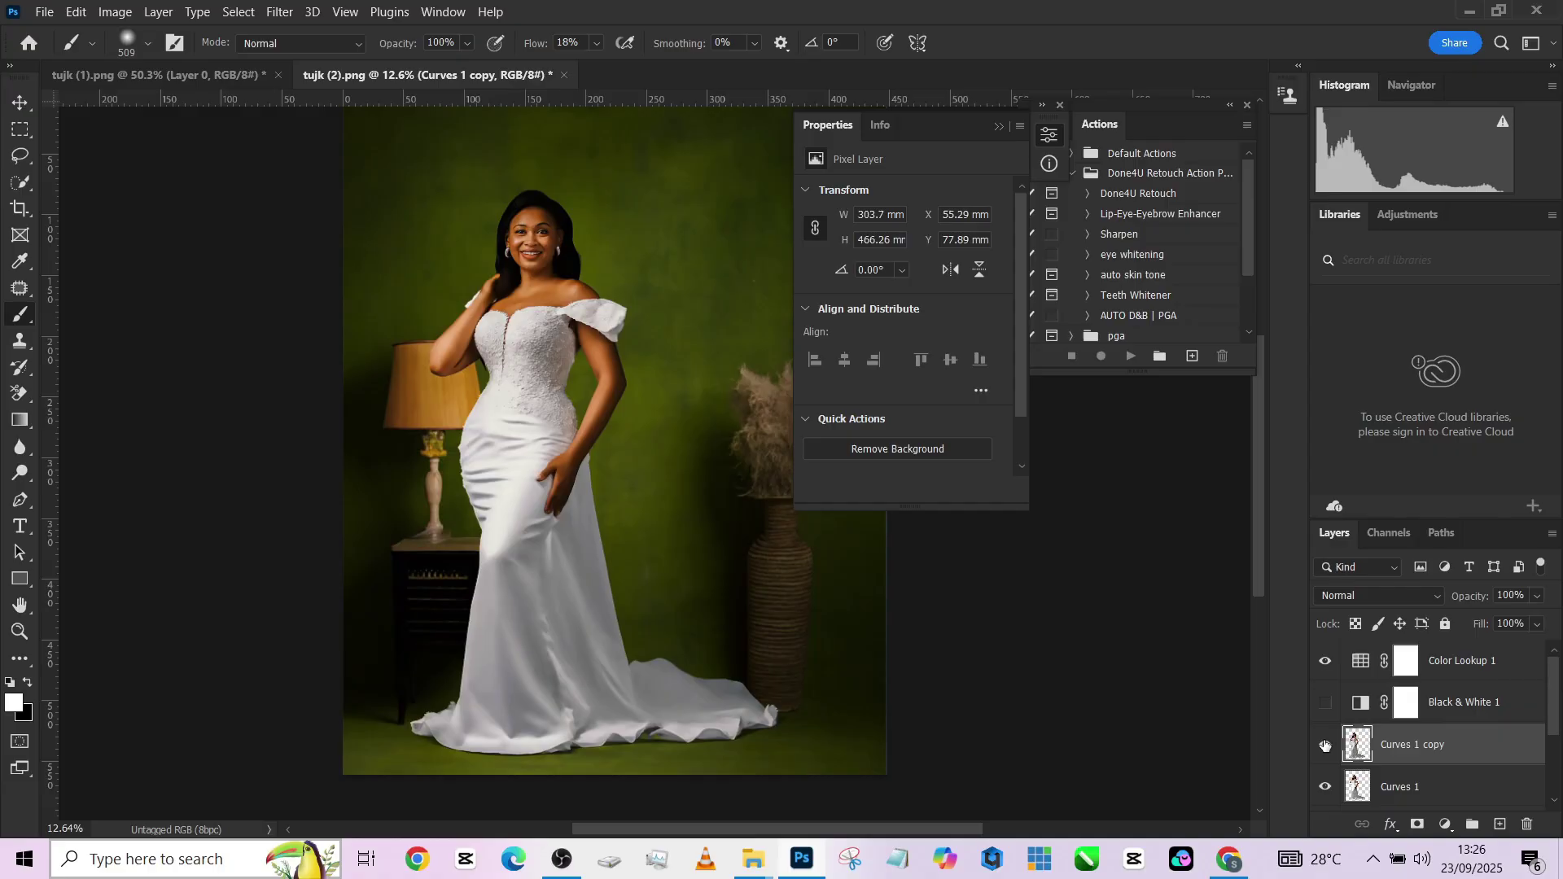
left_click(998, 127)
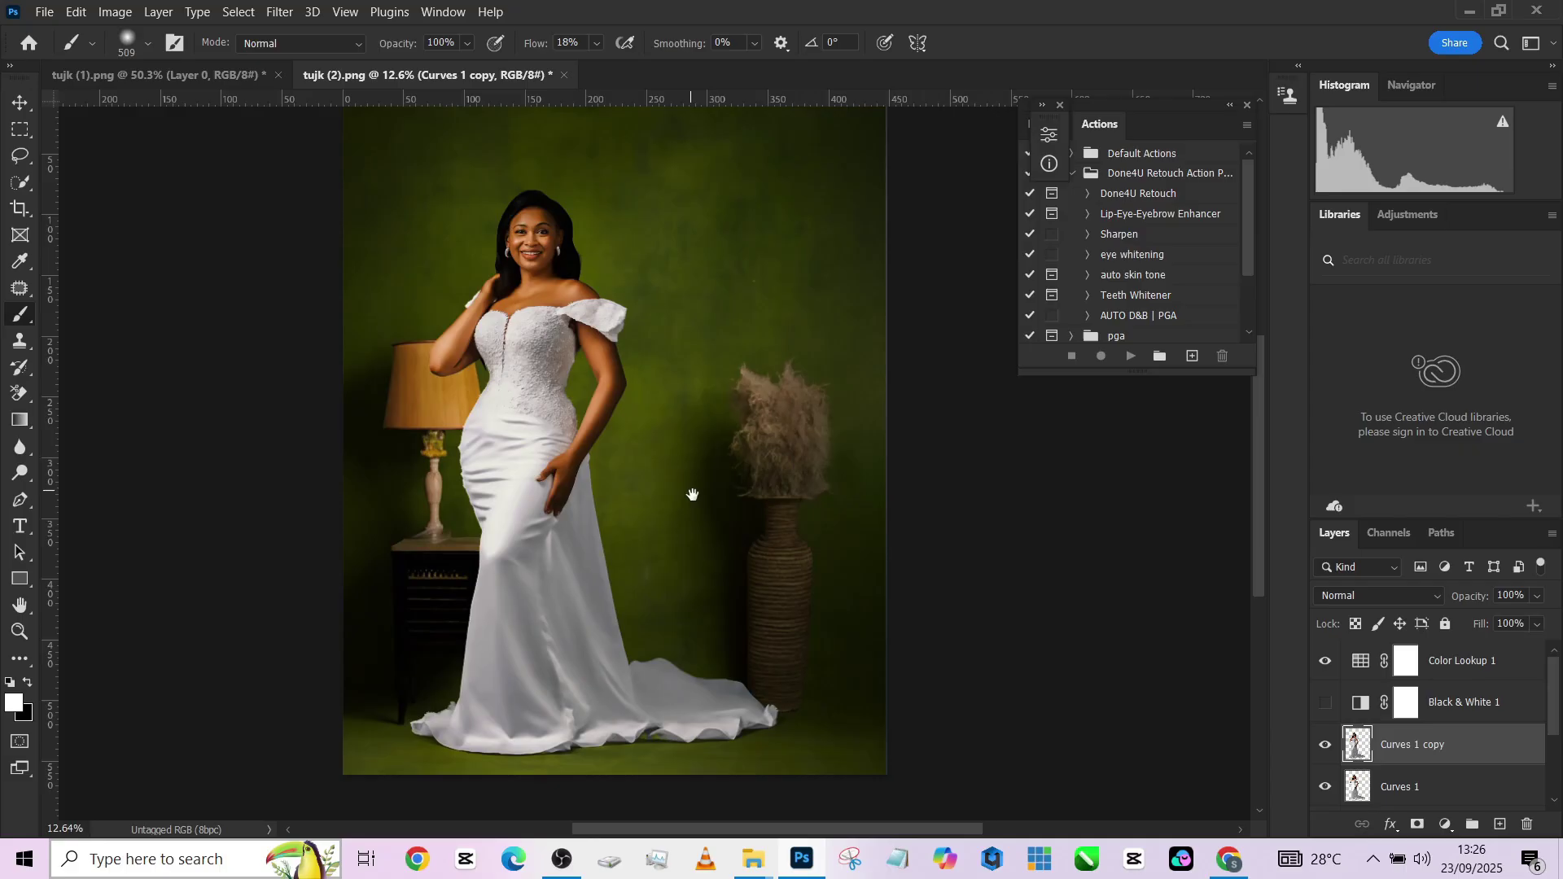
scroll(702, 549, "up", 1)
scroll(702, 549, "down", 1)
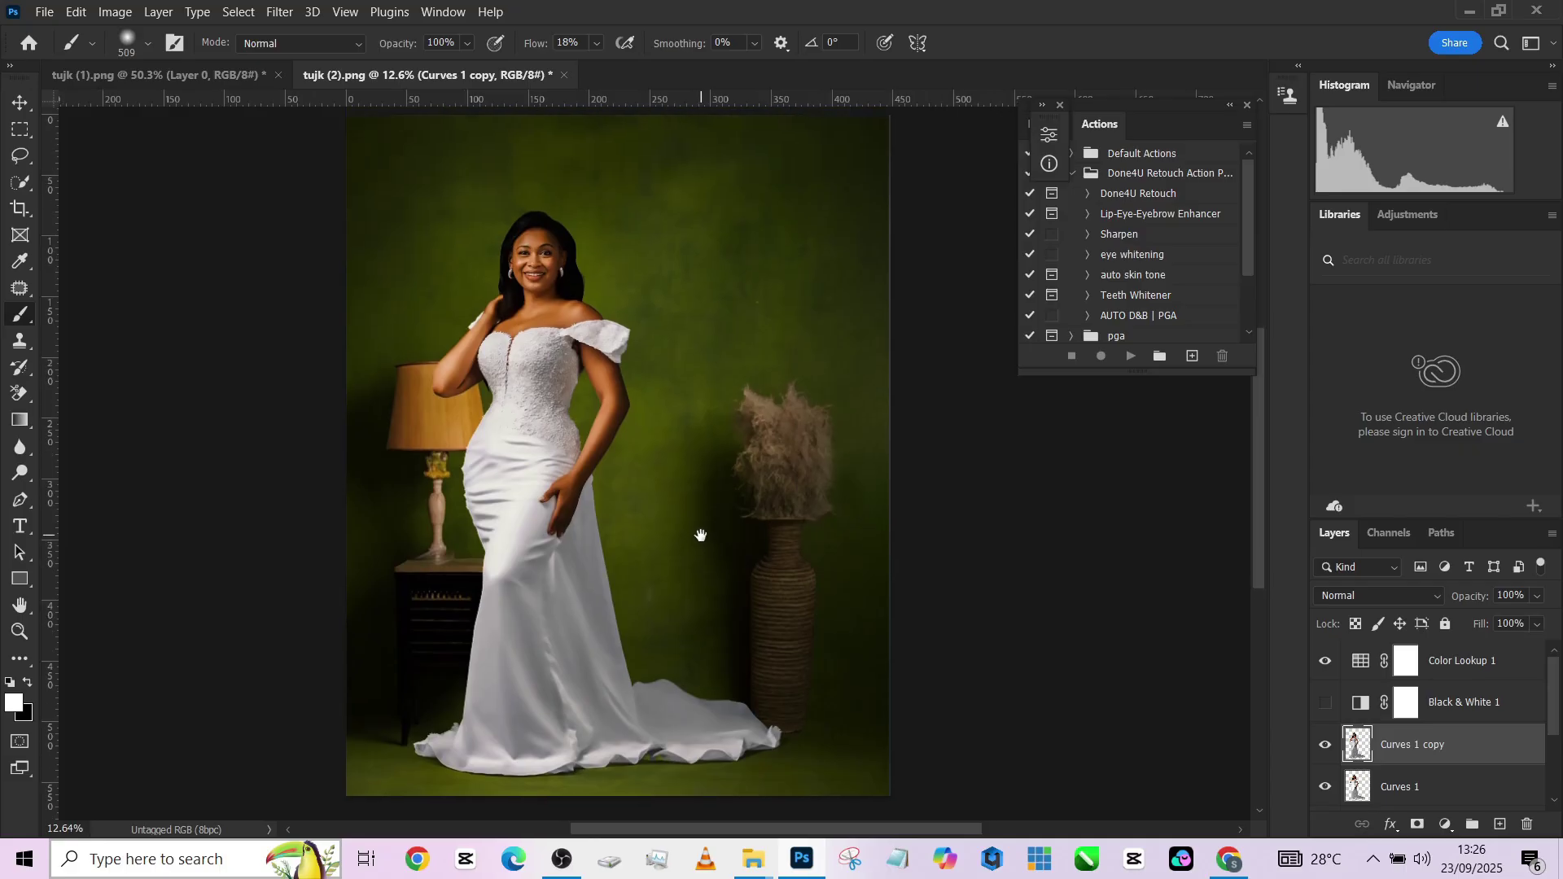
Add a layer mask to Curves 1 copy and paint black over the neck, hand and arm.
left_click(1418, 825)
key("x")
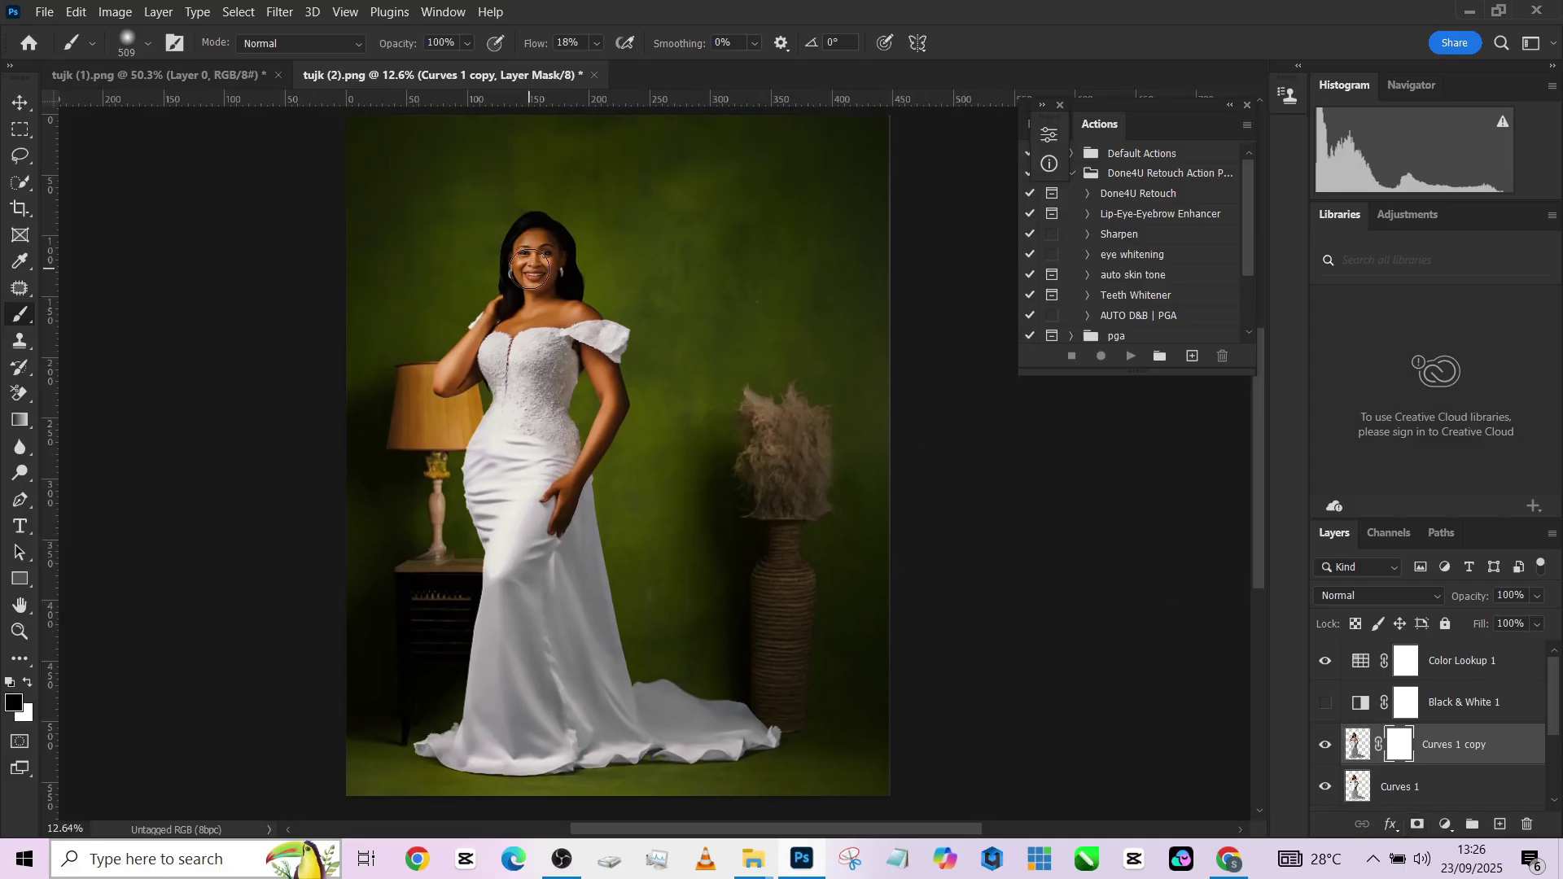
key("bracketright")
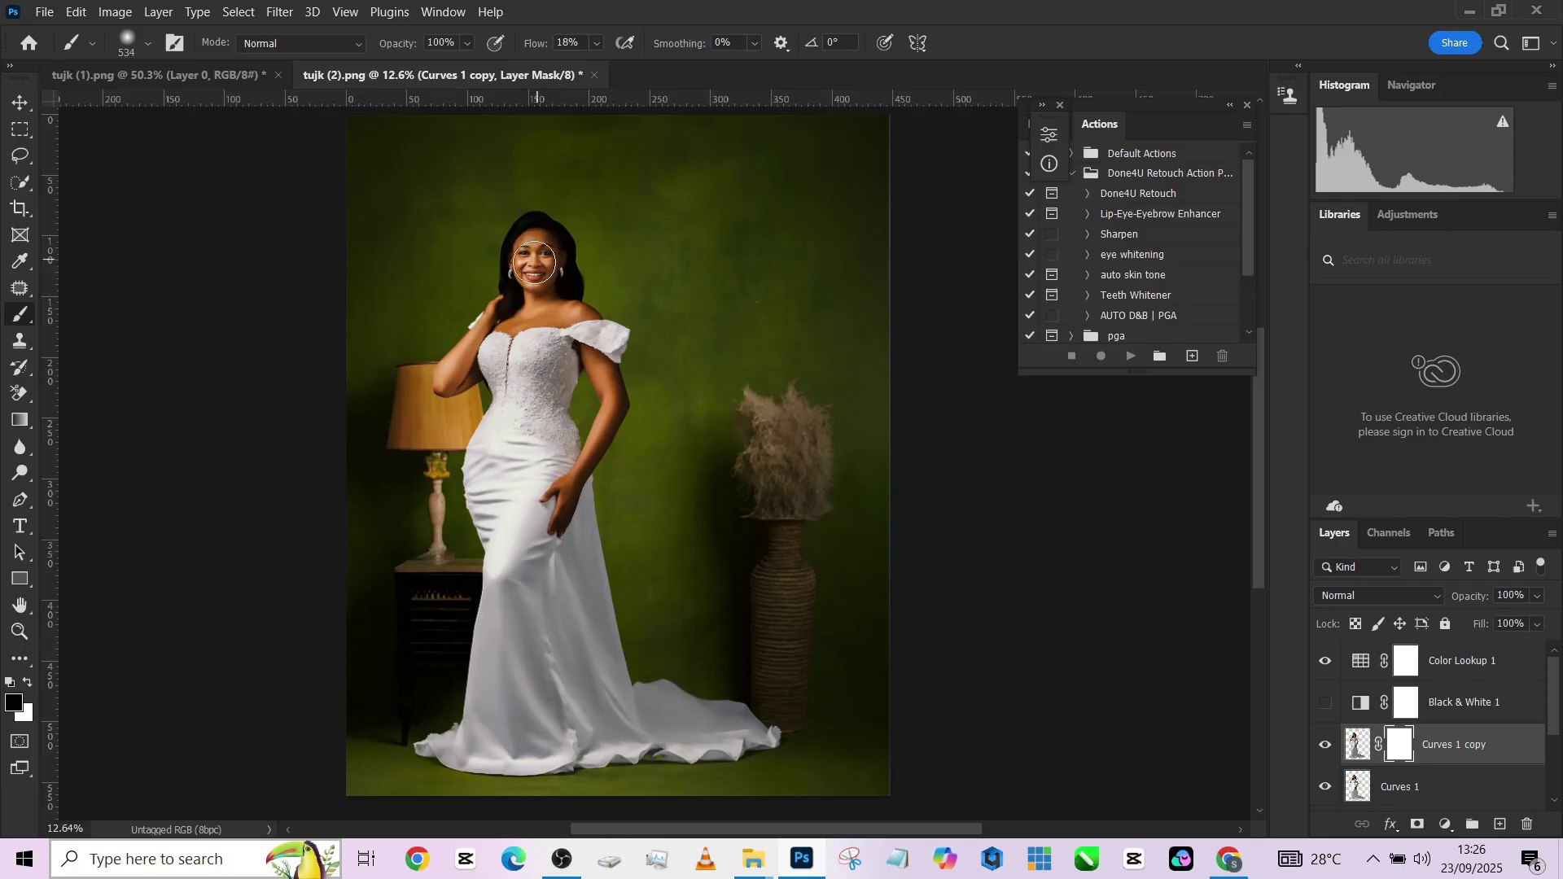
left_click_drag(498, 308, 509, 309)
left_click(1325, 748)
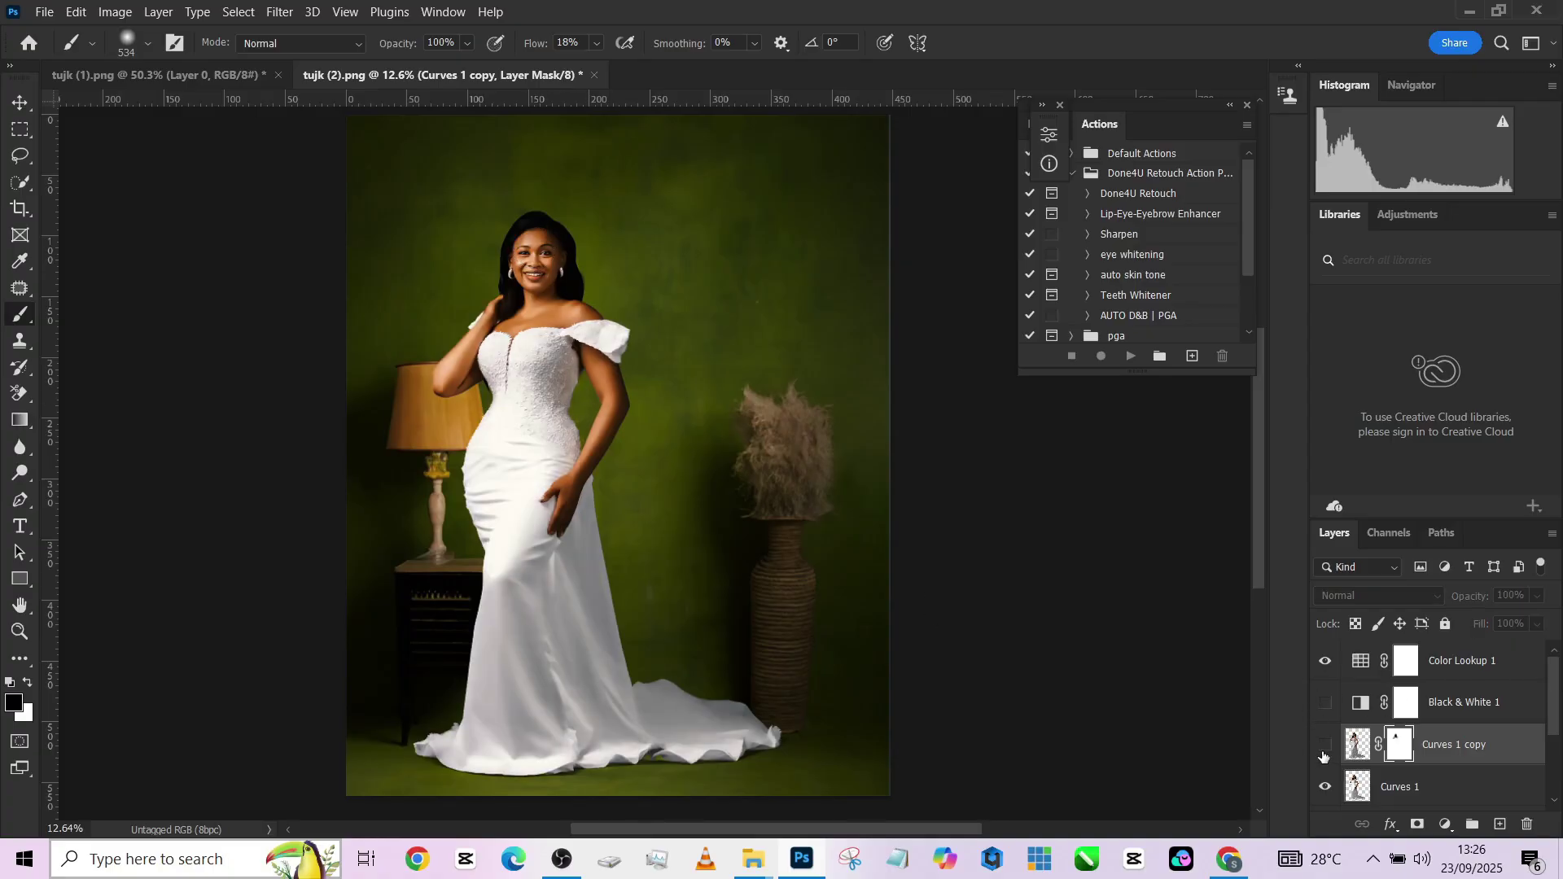
left_click(1325, 750)
left_click(1324, 747)
left_click(1325, 747)
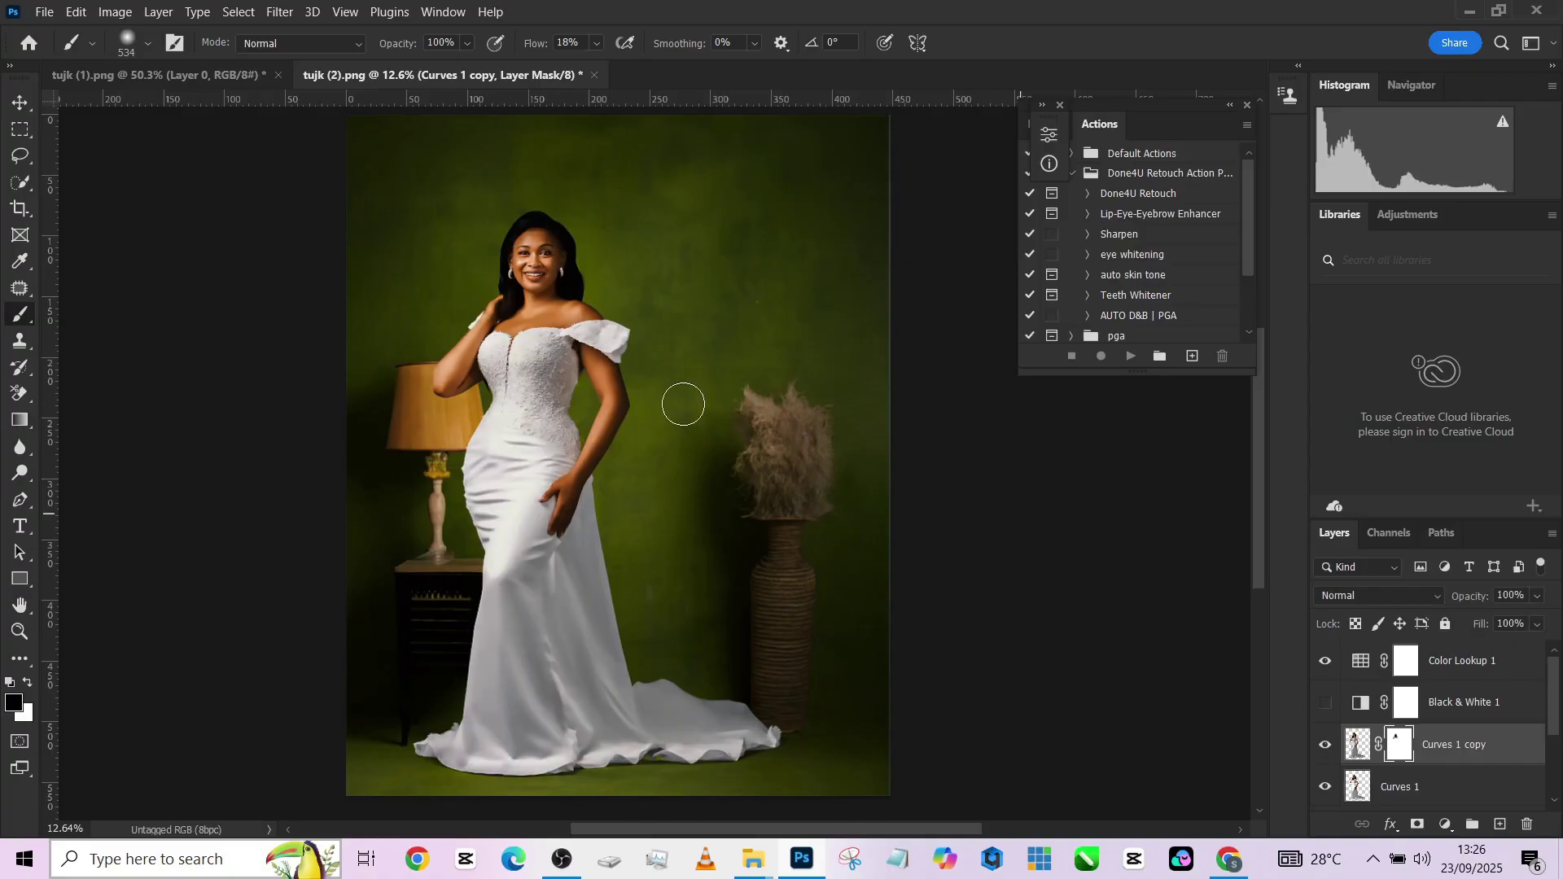
mouse_move(591, 359)
left_mouse_down()
mouse_move(597, 411)
mouse_move(547, 554)
left_mouse_up()
scroll(633, 422, "down", 1)
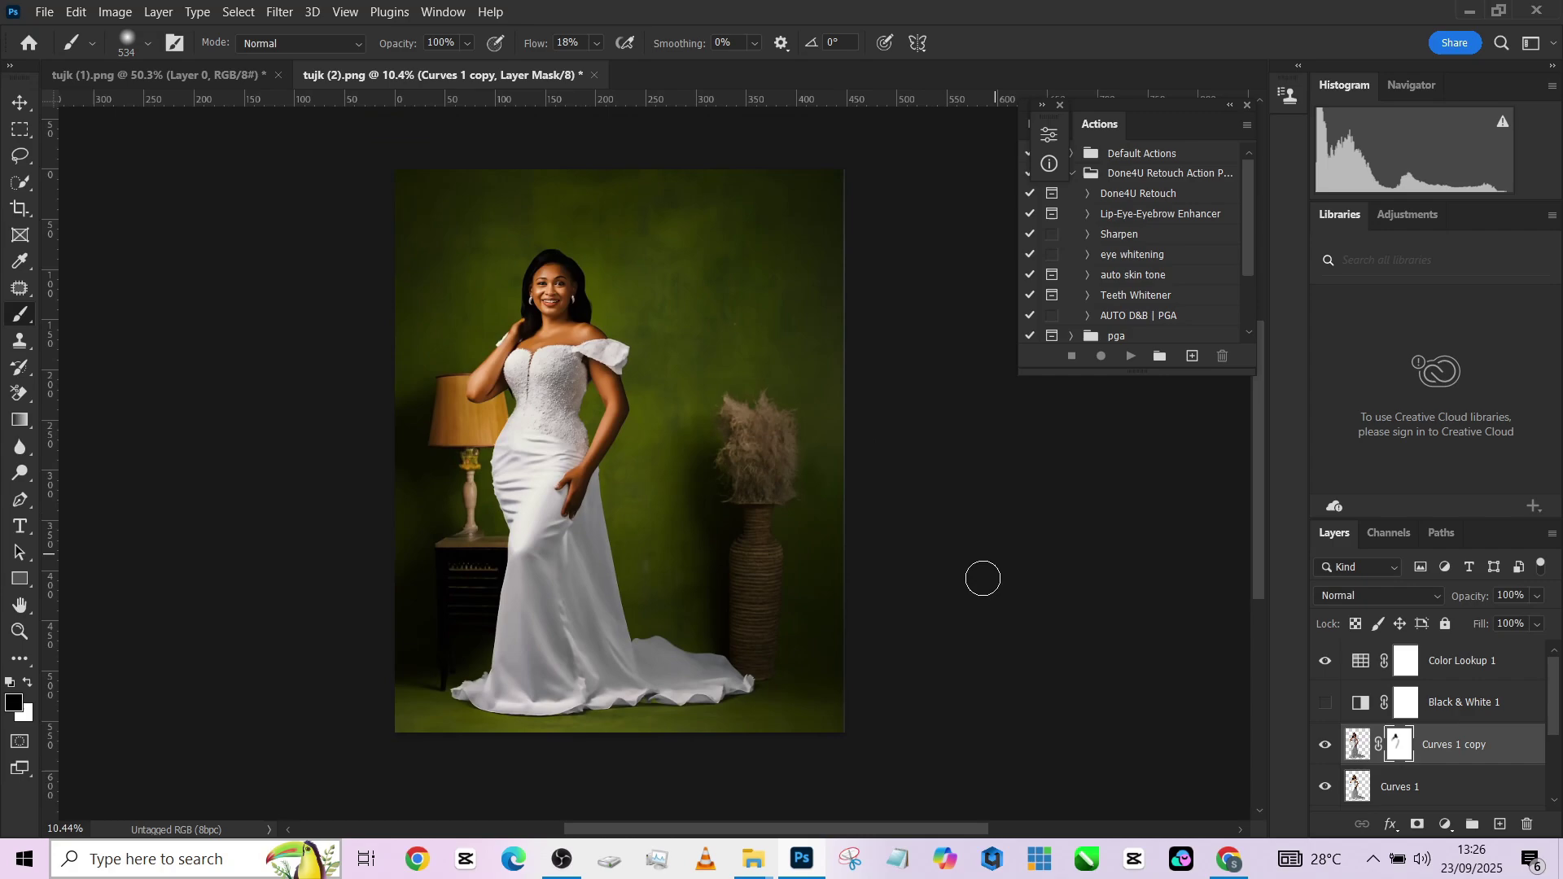
Select Layer 2, the green backdrop, toggling its visibility and Layer 1's to compare the composite.
scroll(1416, 757, "down", 2)
scroll(1417, 759, "up", 2)
scroll(1408, 761, "down", 1)
scroll(1407, 763, "down", 2)
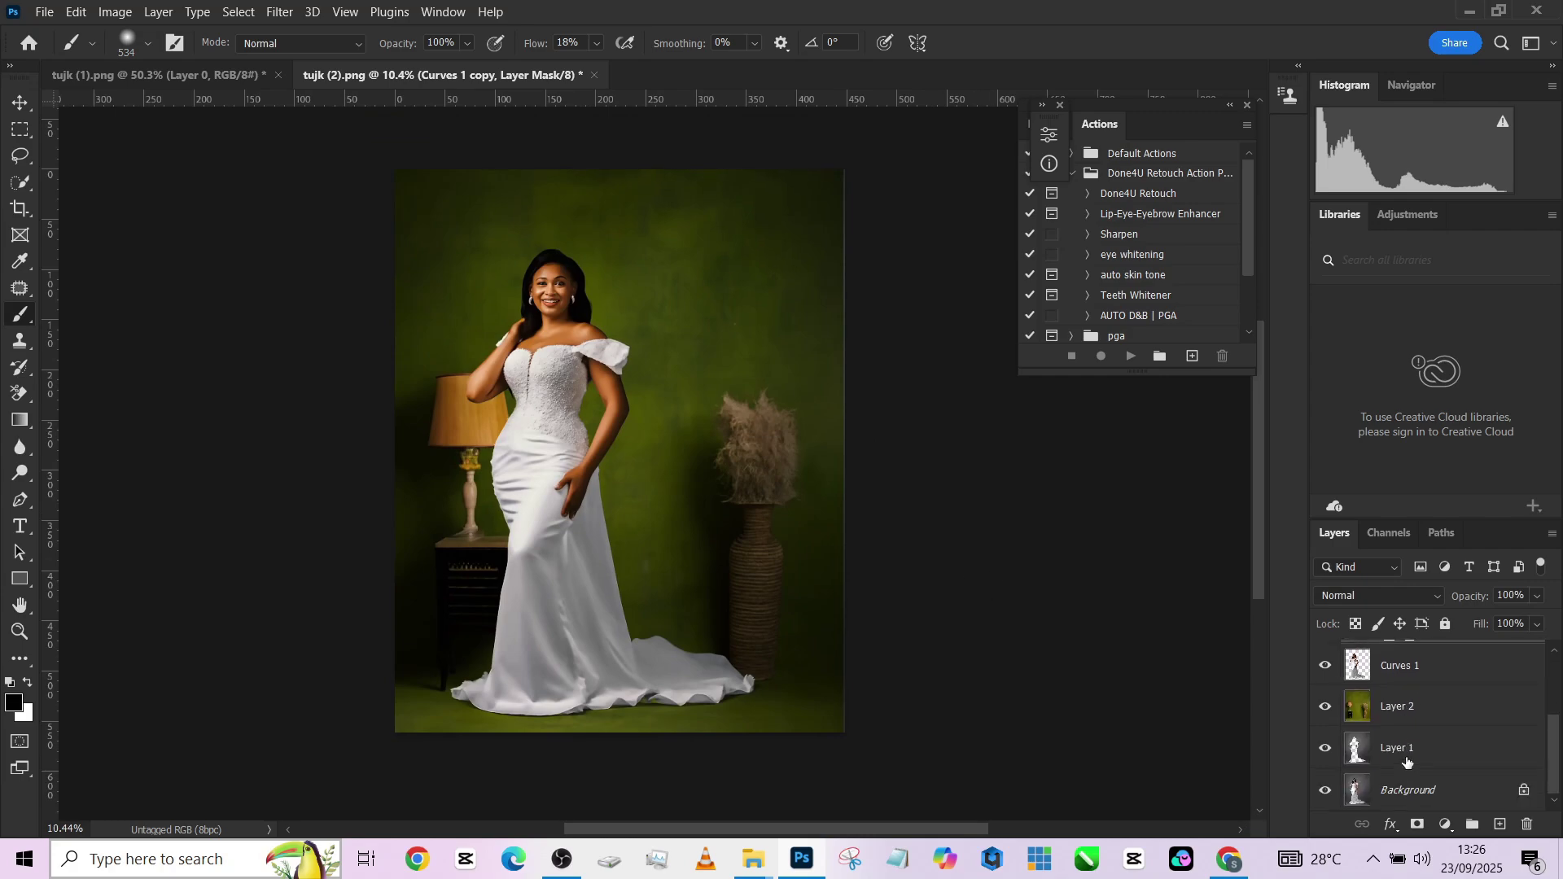
scroll(1406, 763, "up", 1)
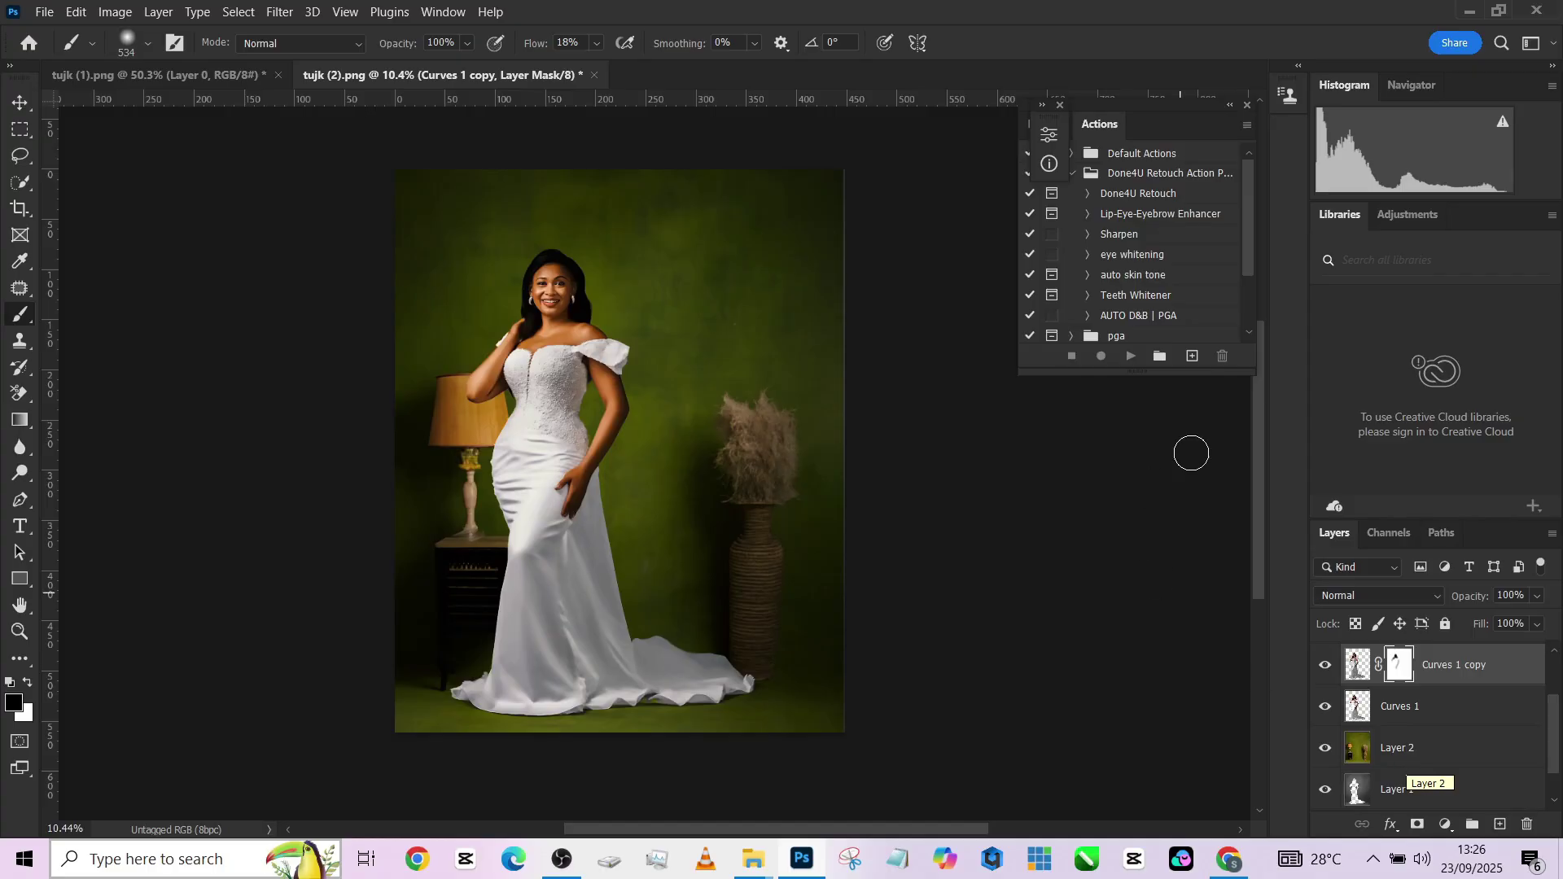
left_click(1421, 748)
left_click(1327, 751)
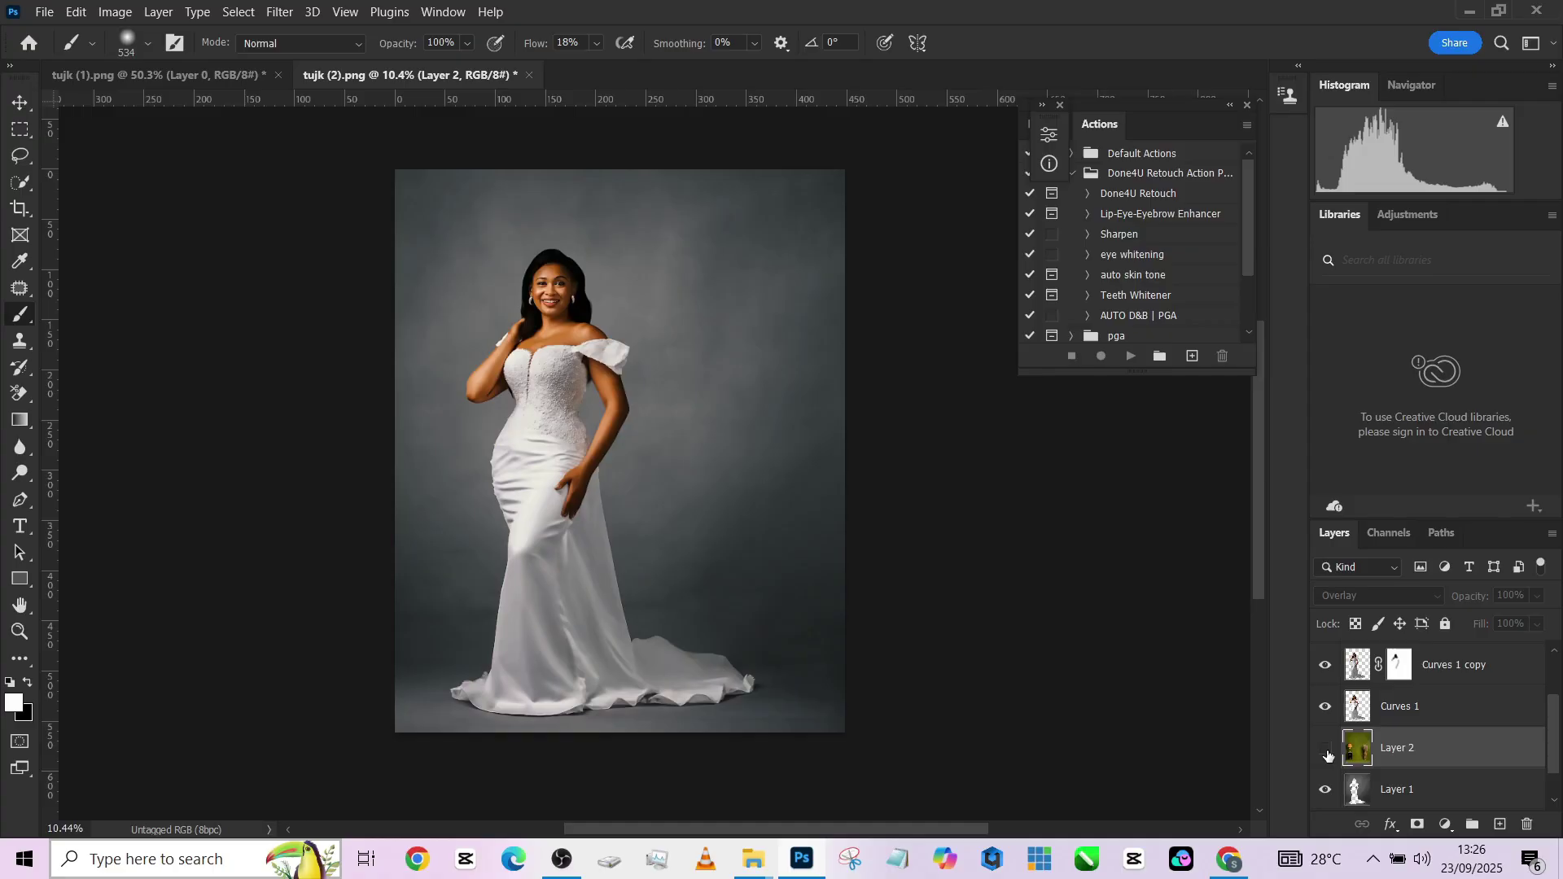
left_click(1326, 750)
left_click(1327, 751)
left_click(1327, 751)
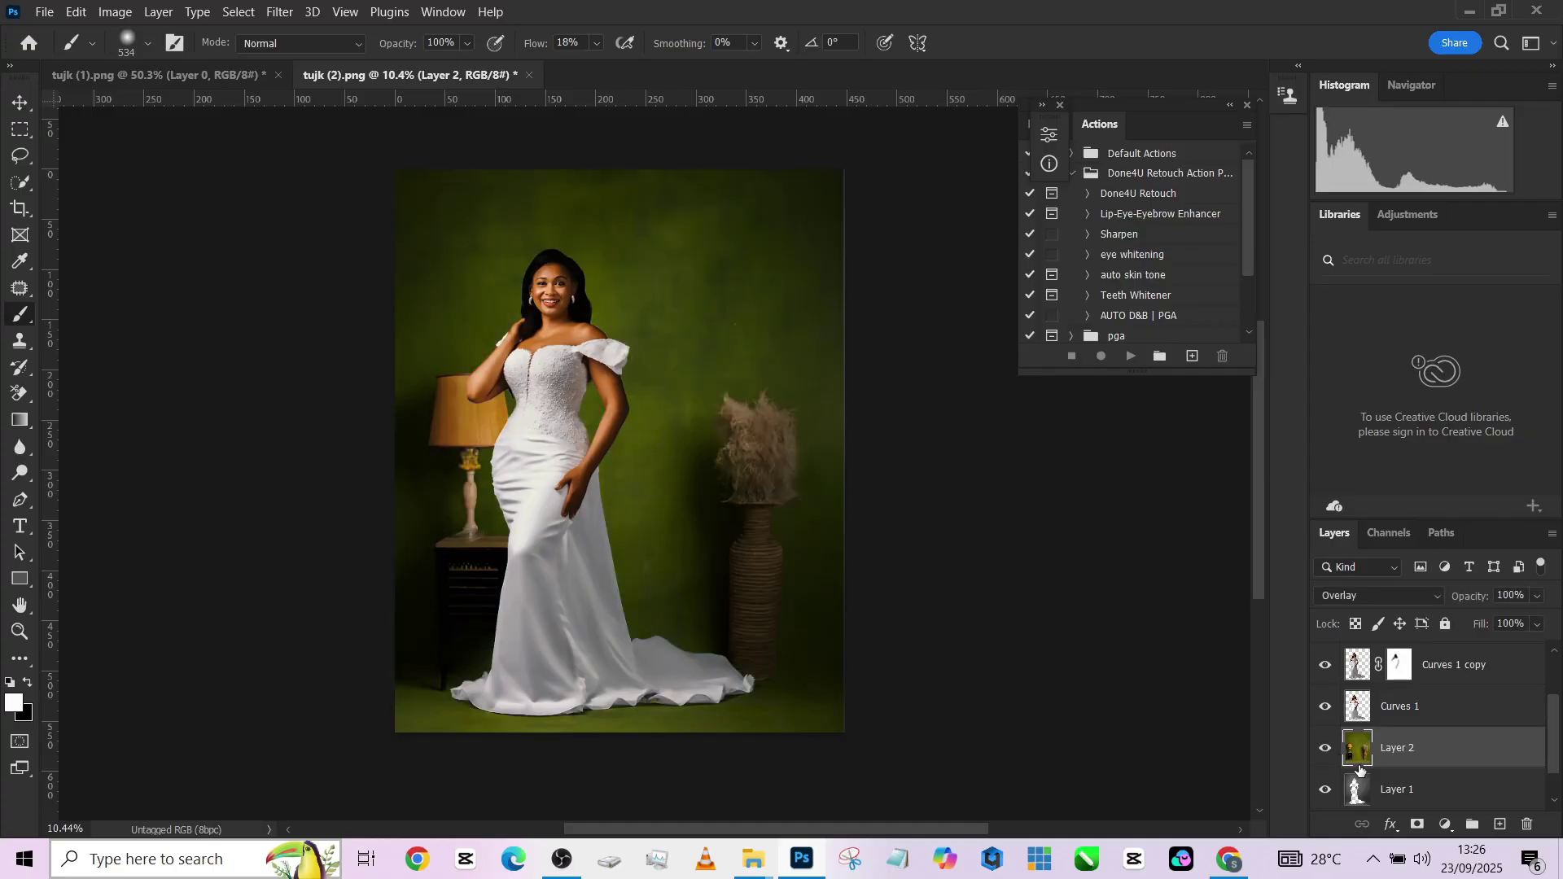
scroll(1391, 788, "down", 1)
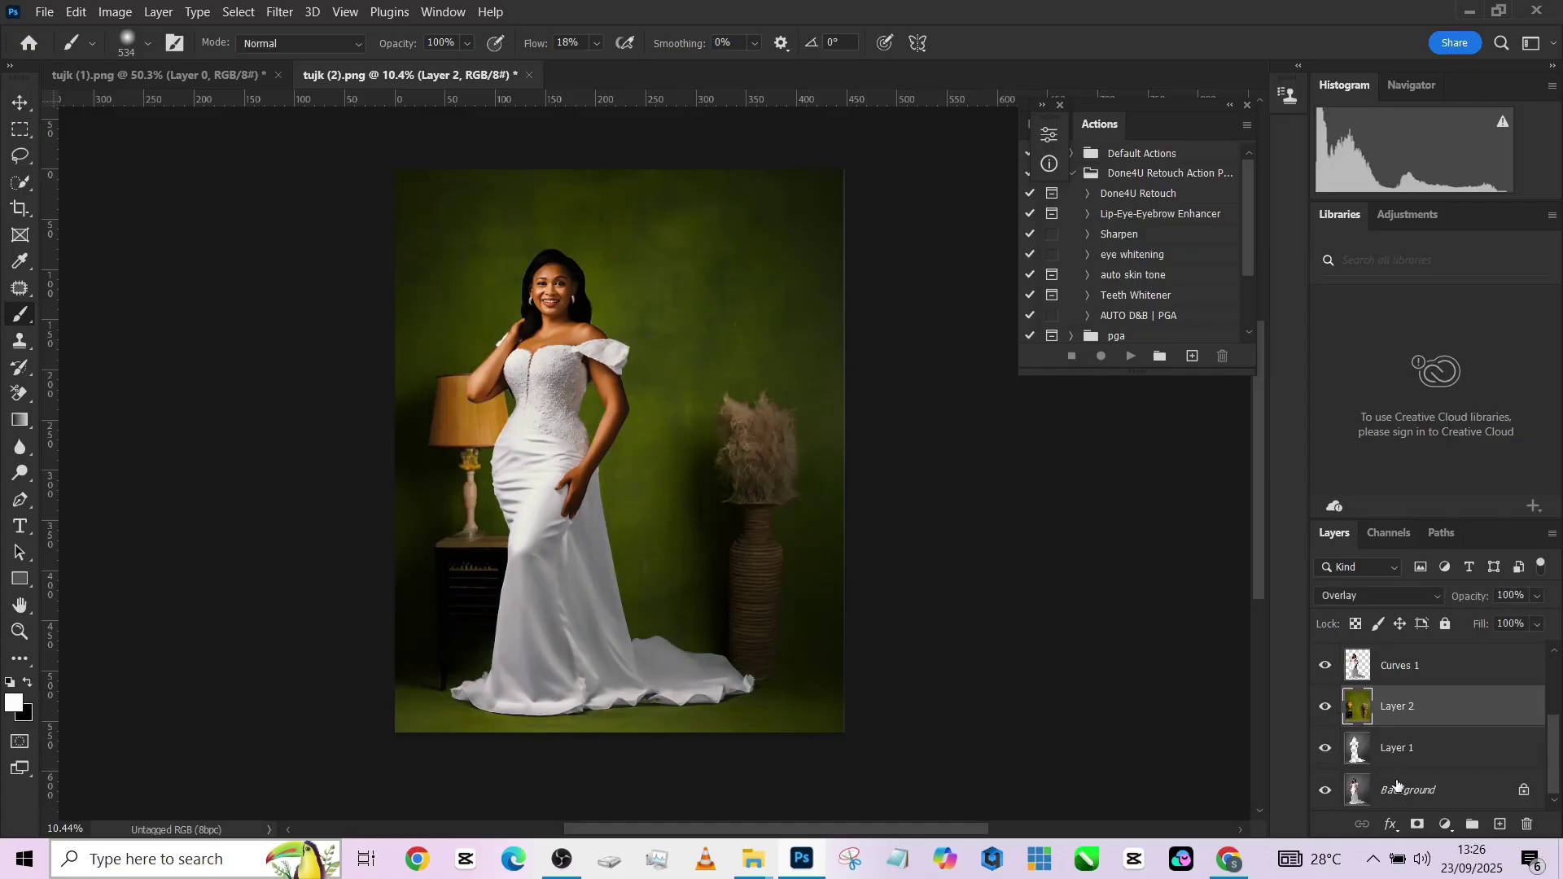
left_click(1325, 749)
Use Camera Raw Effects on Layer 2 to set Vignetting -40 with Midpoint 0.
left_click(284, 15)
left_click(306, 151)
scroll(839, 594, "down", 5)
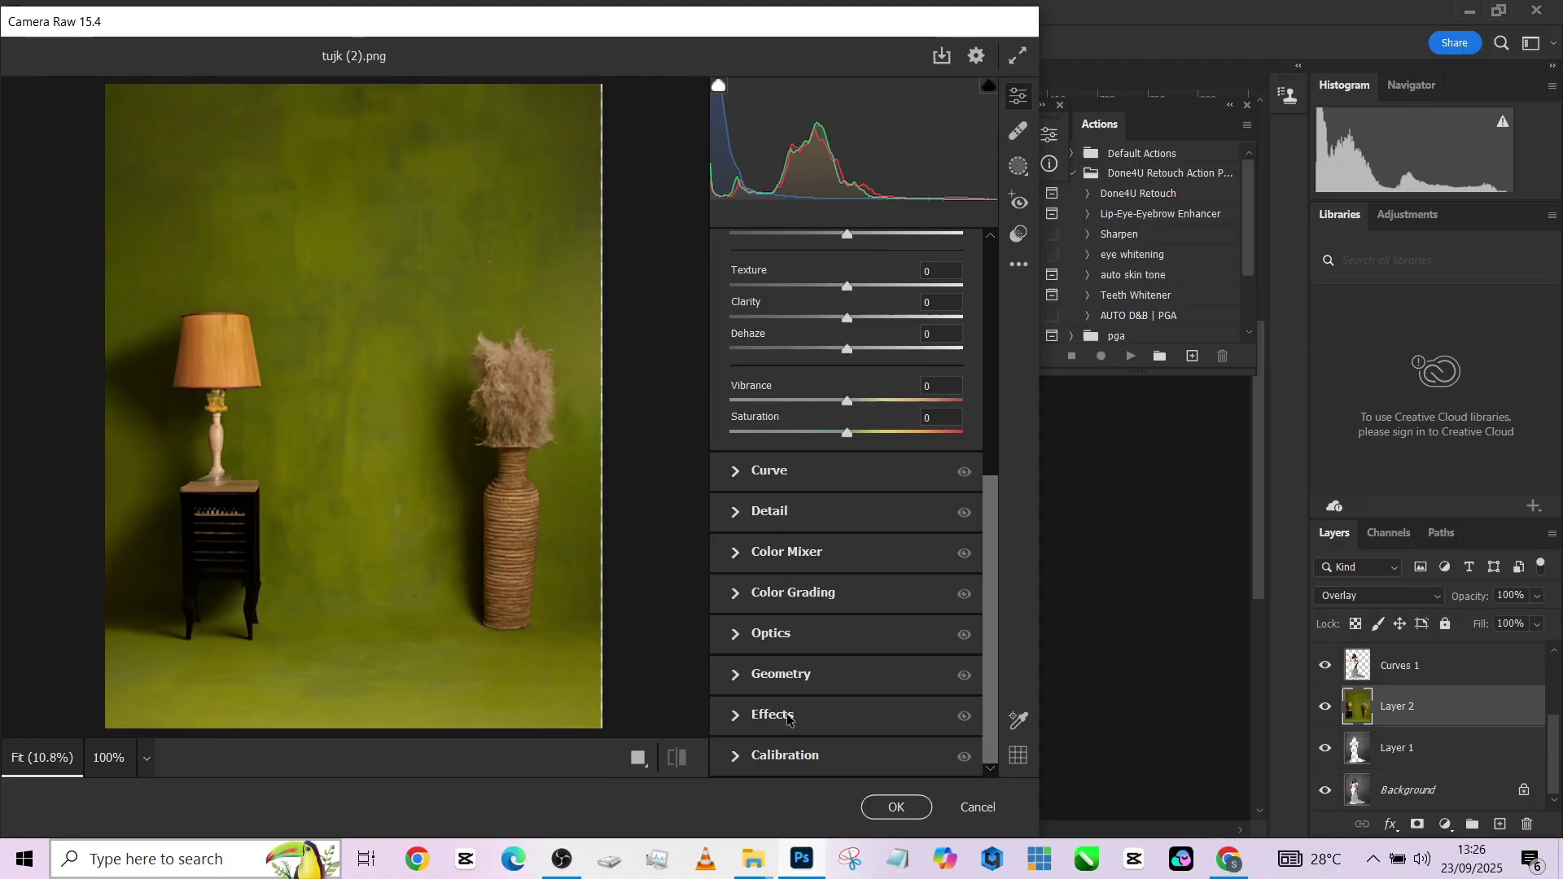
left_click(784, 713)
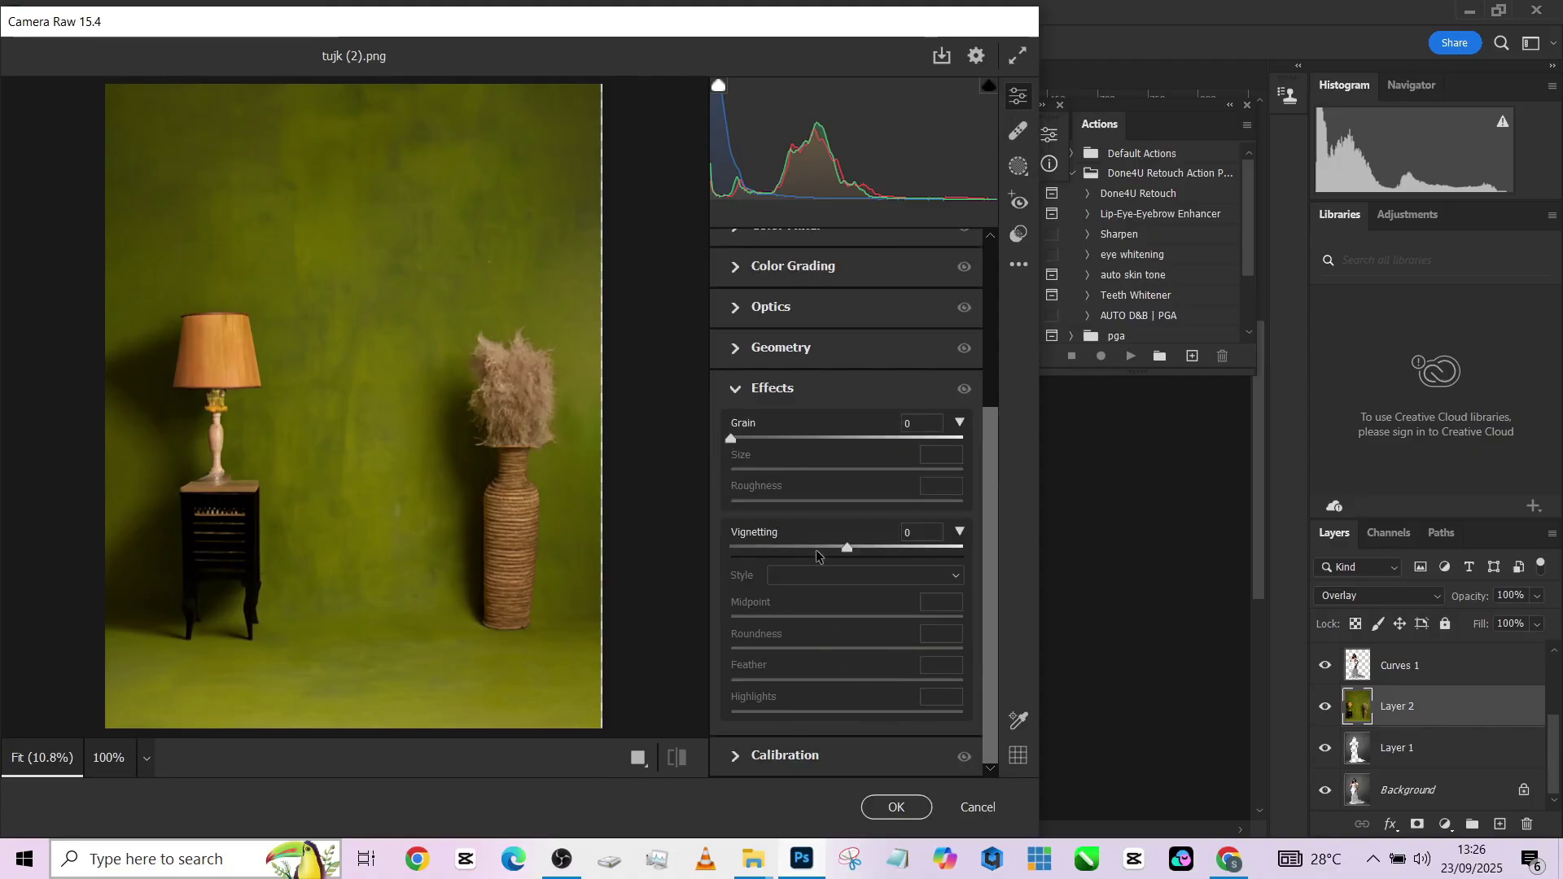
left_click_drag(814, 553, 806, 550)
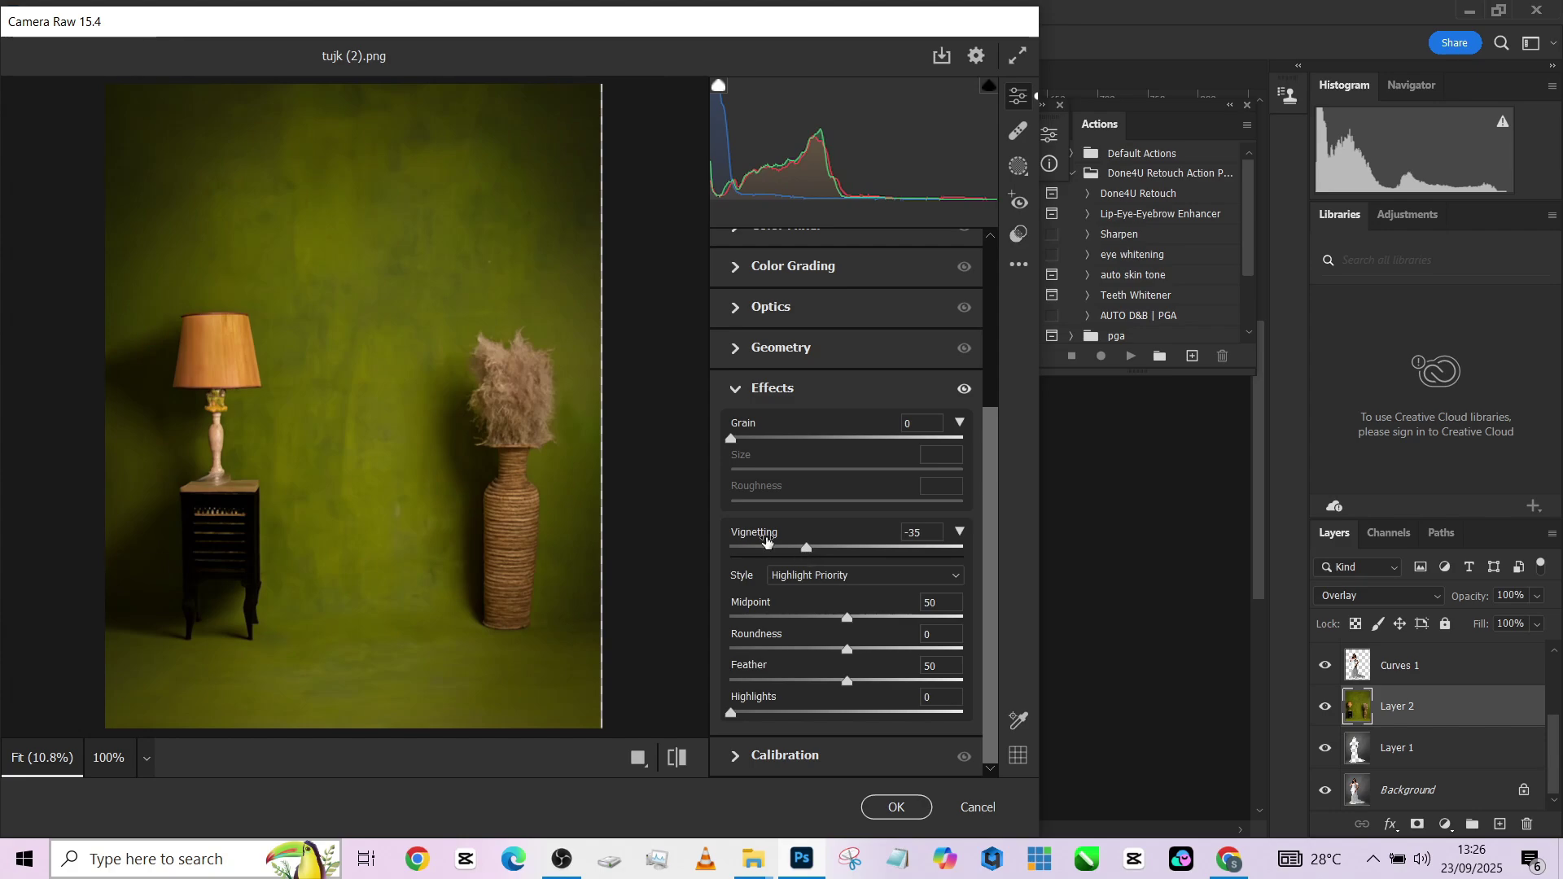
left_click_drag(767, 539, 798, 550)
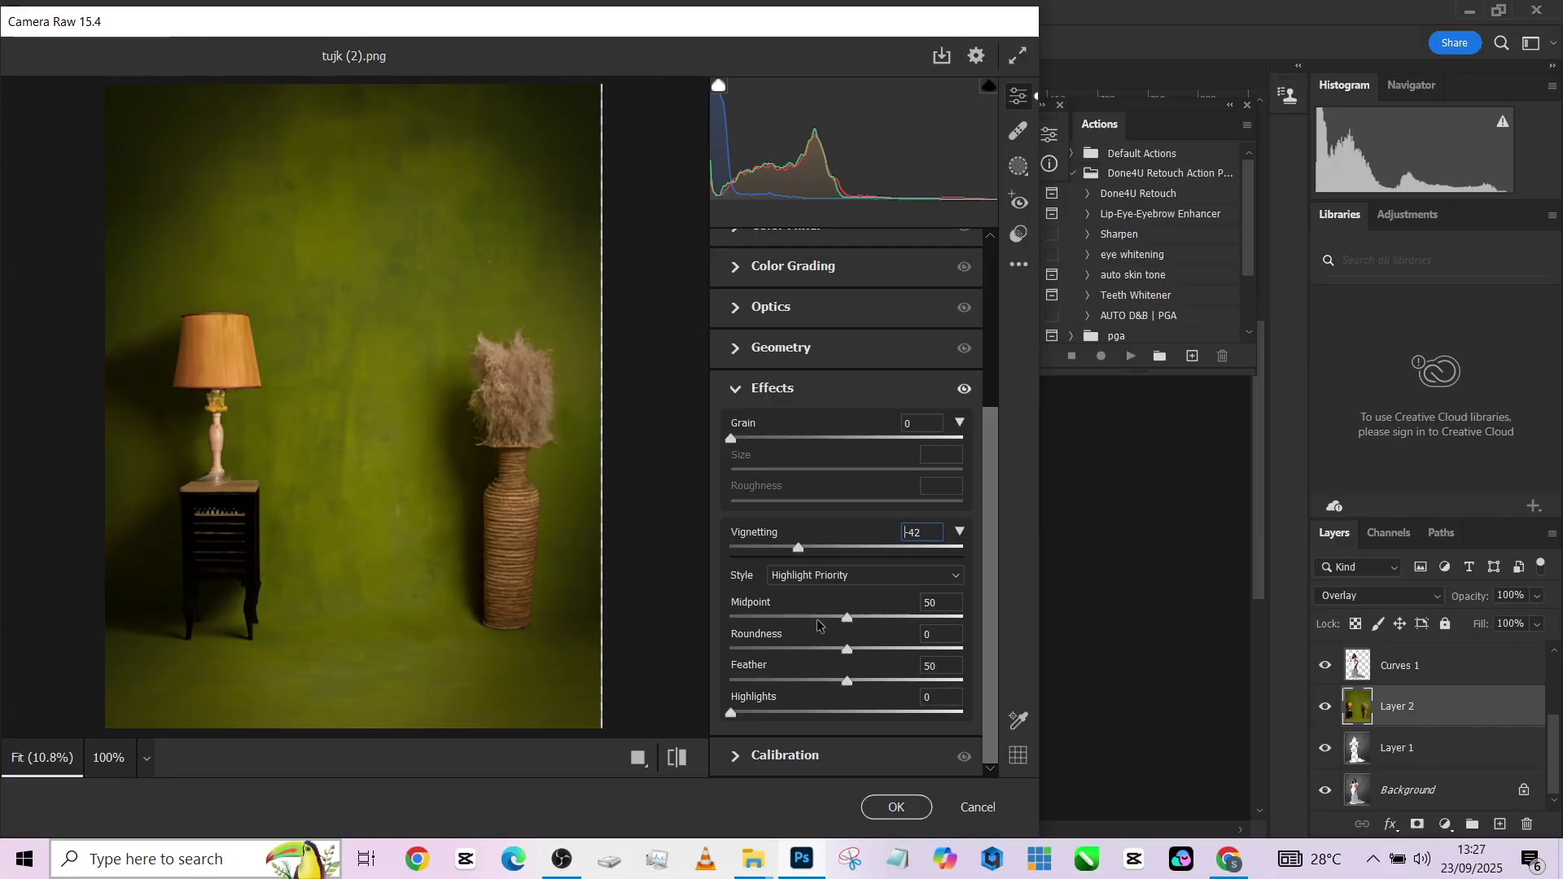
left_click_drag(803, 622, 718, 623)
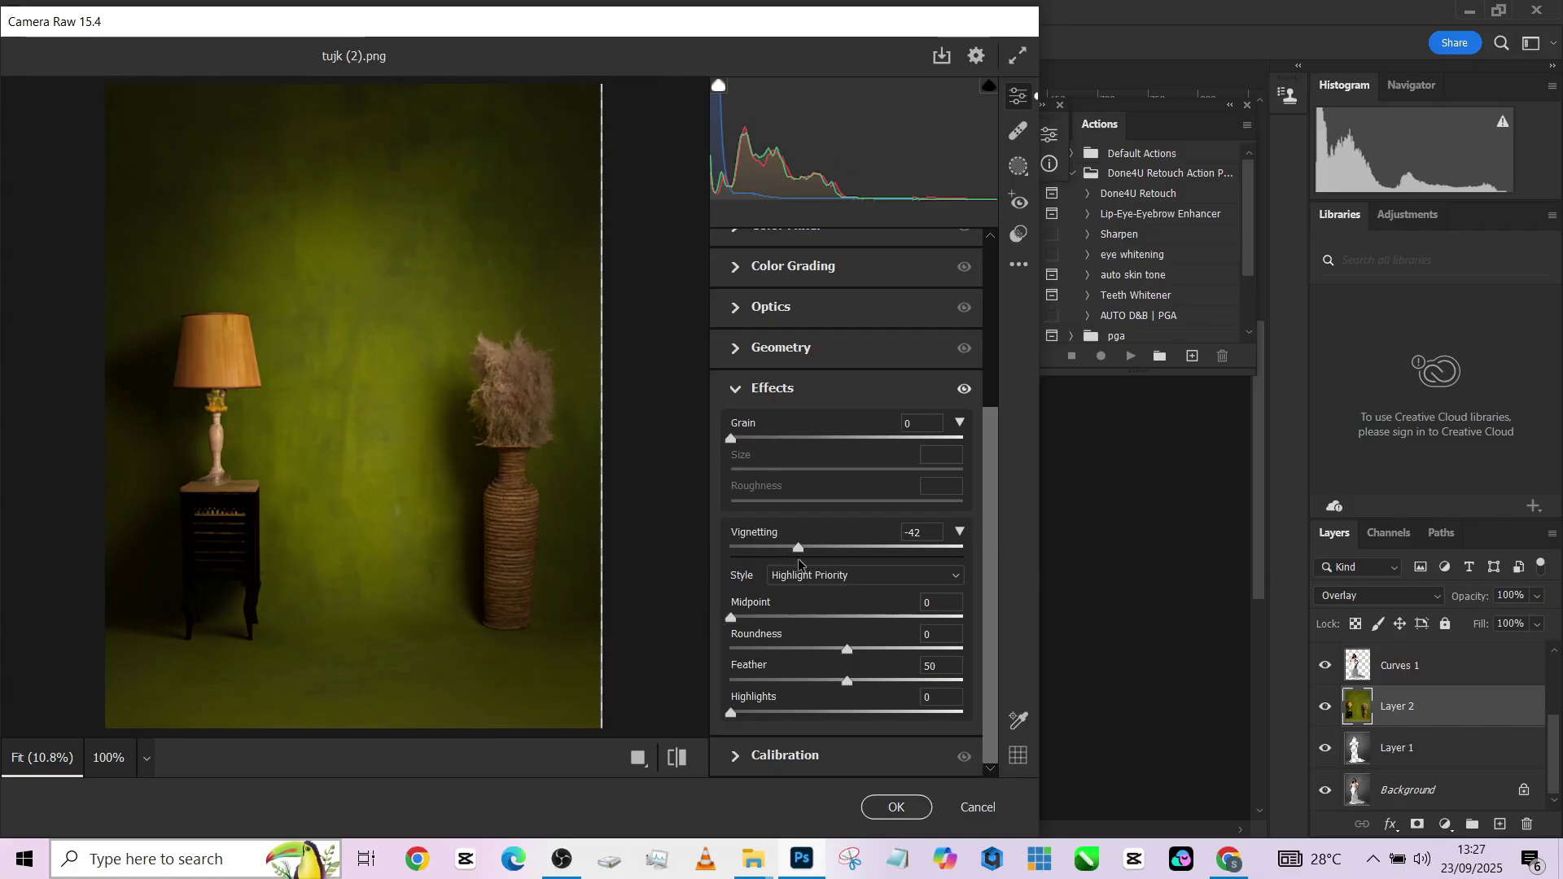
left_click_drag(797, 551, 802, 550)
left_click(897, 806)
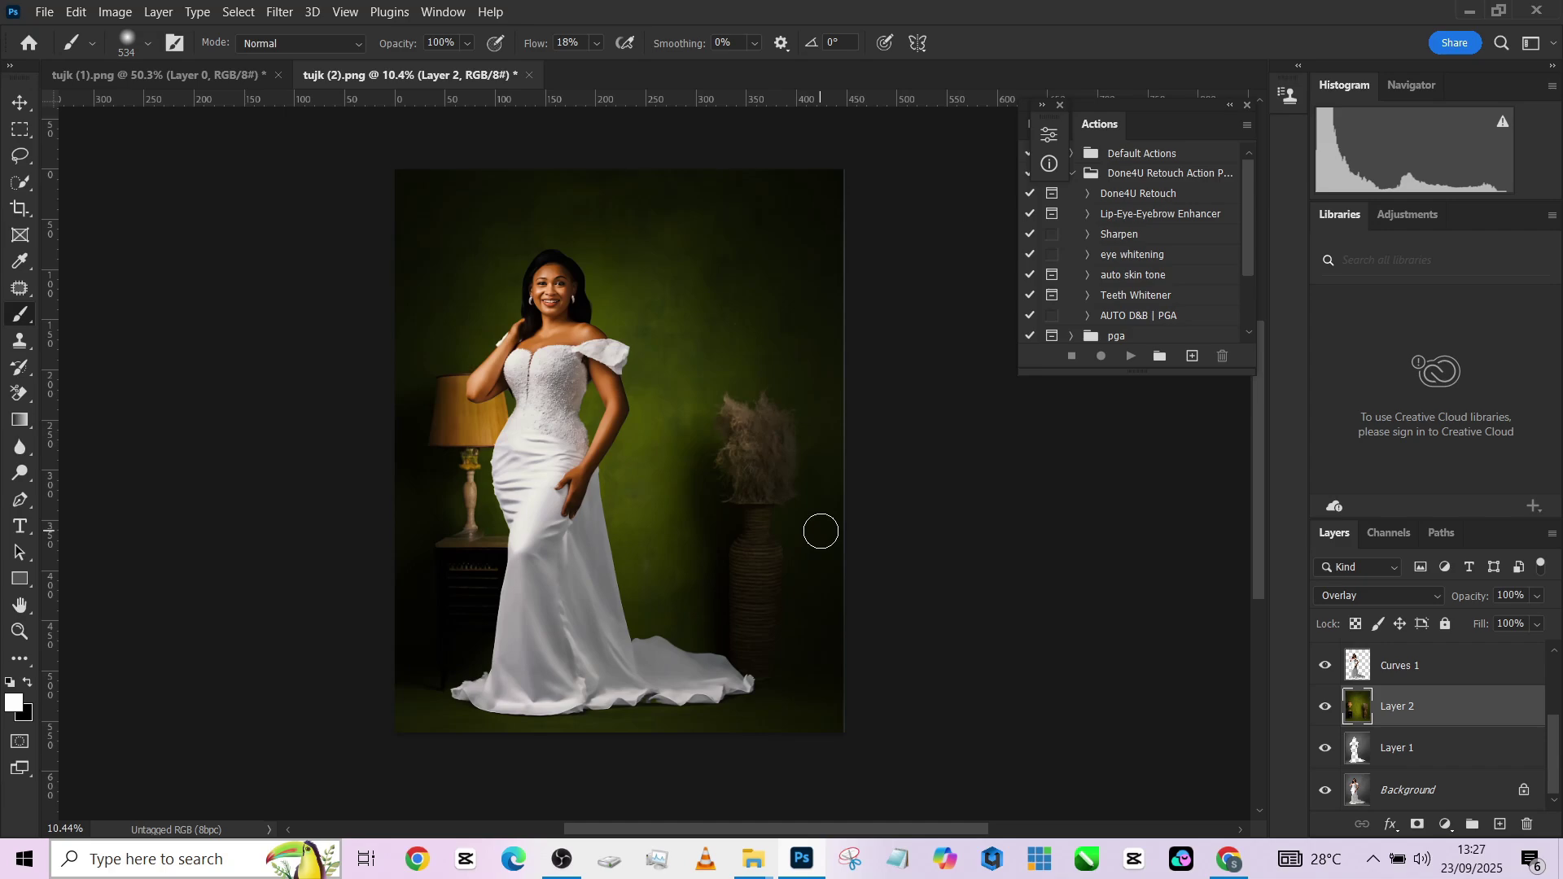
Undo the last change and duplicate the backdrop as Layer 2 copy.
key("ctrl+z")
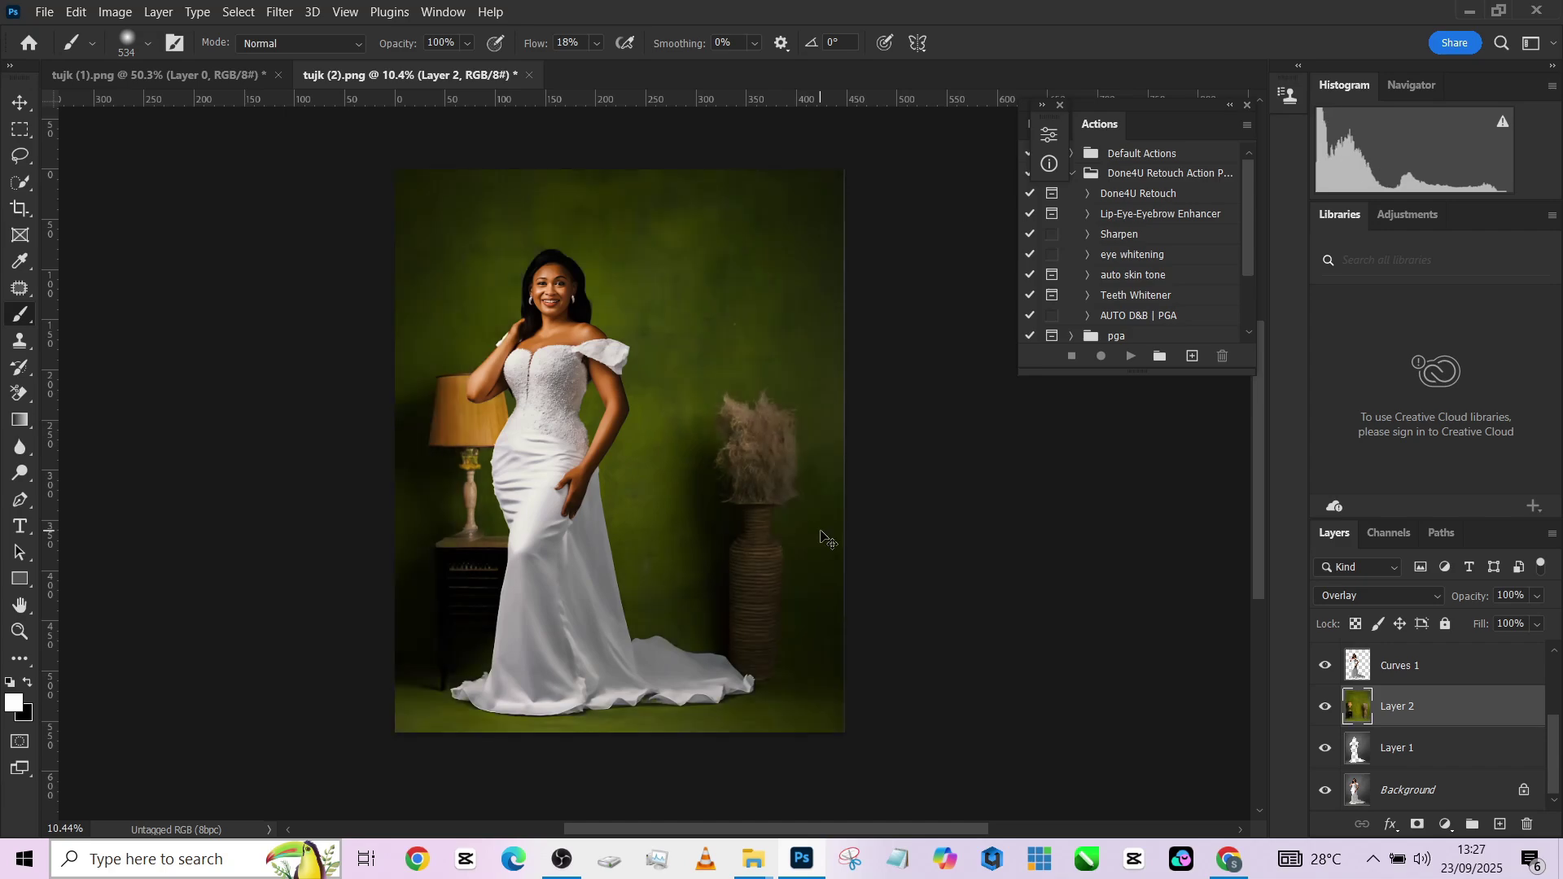
key("ctrl+j")
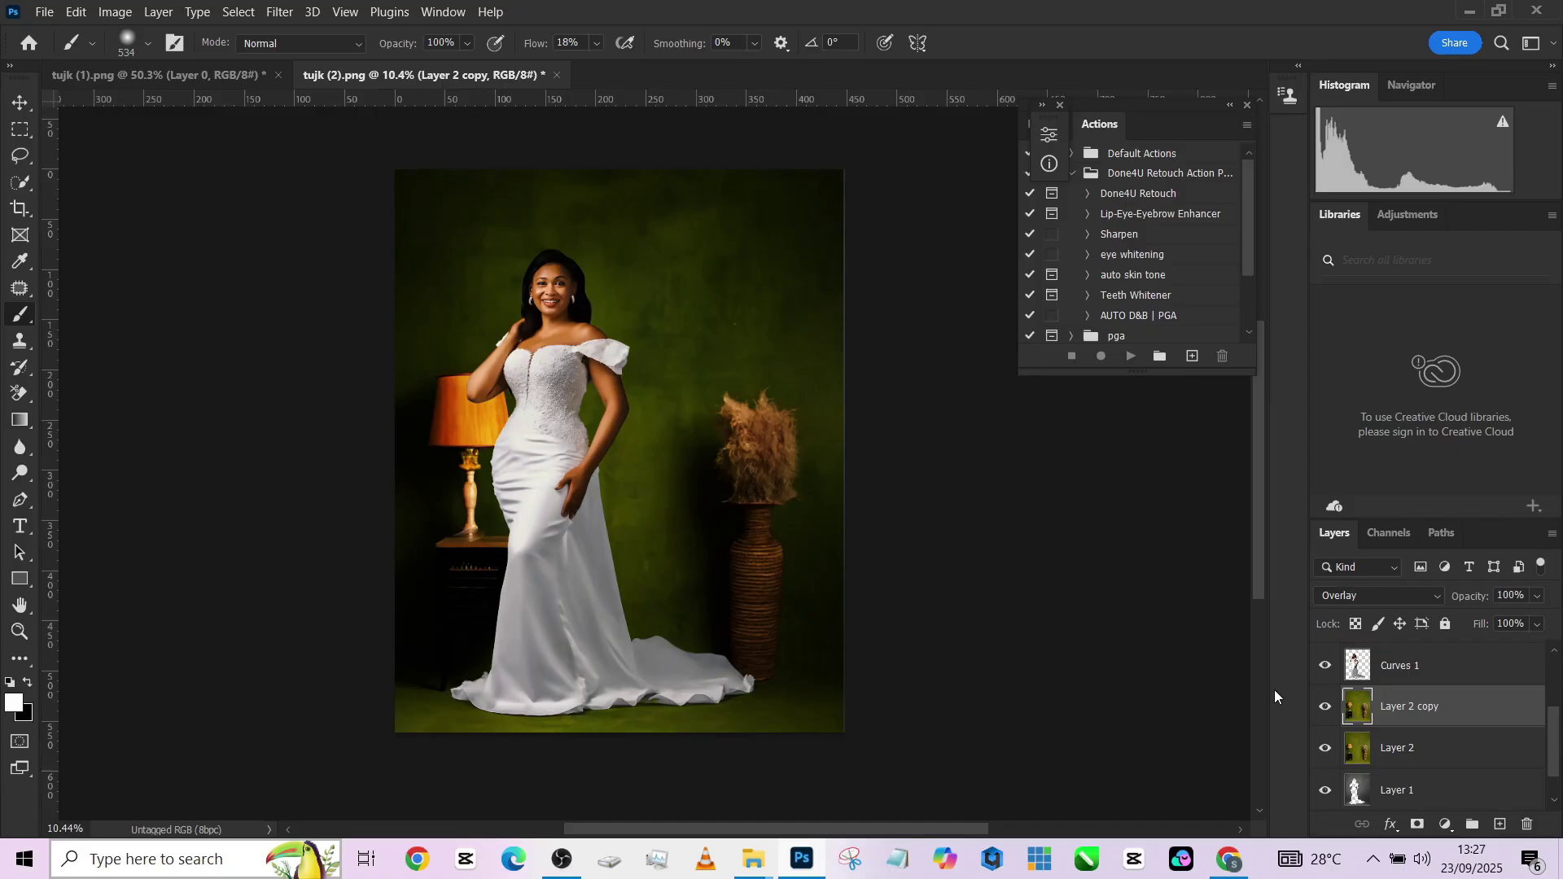
Keep Layer 2 copy's blend mode at Normal and reapply the last Camera Raw filter to it.
left_click(1324, 594)
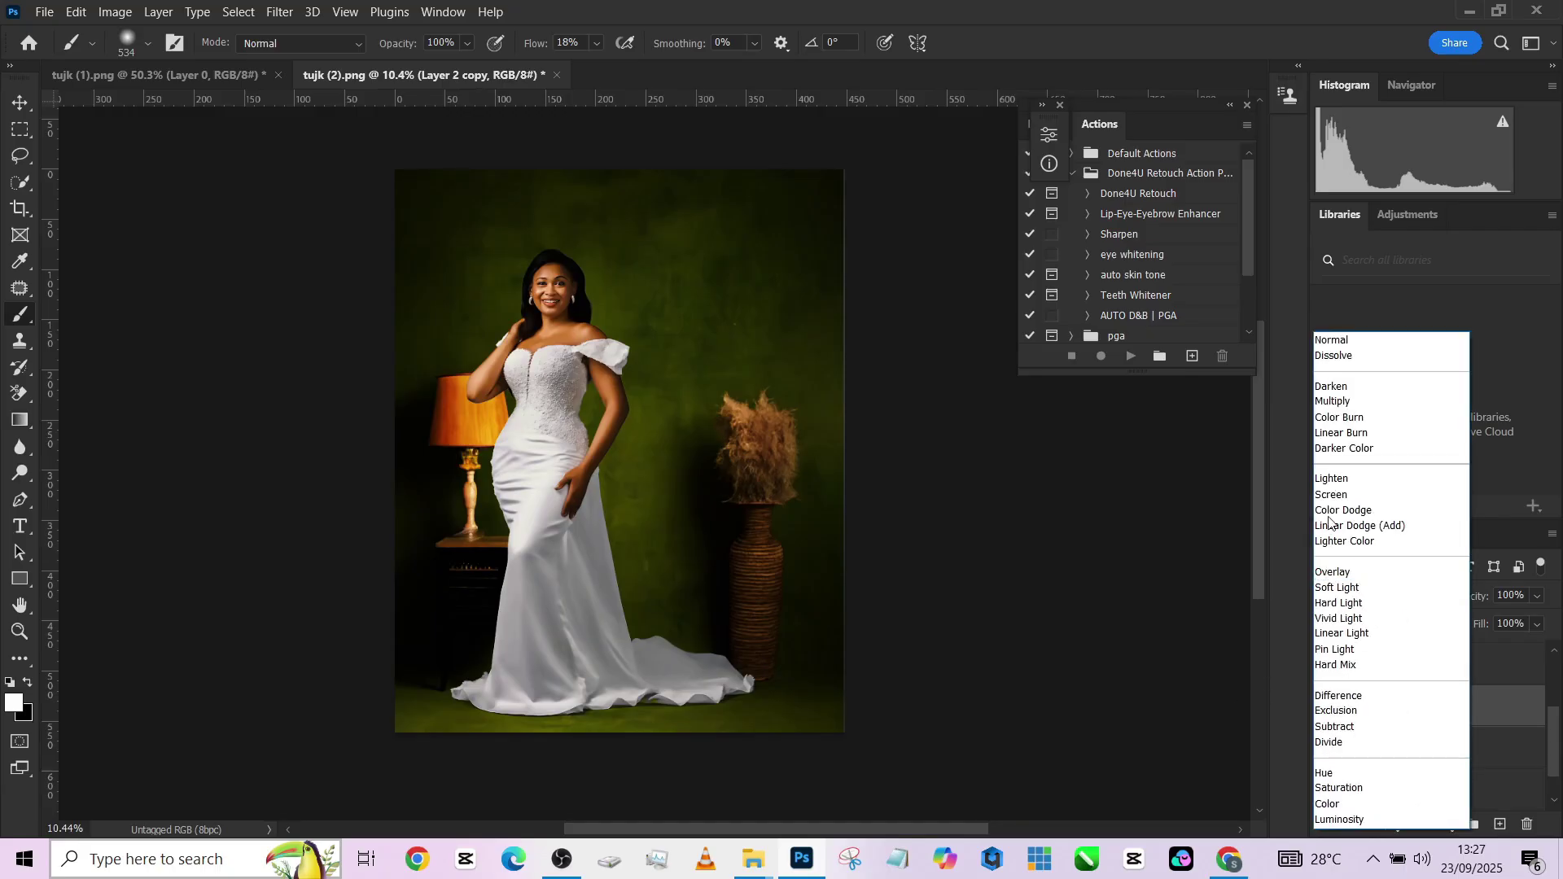
left_click(1331, 342)
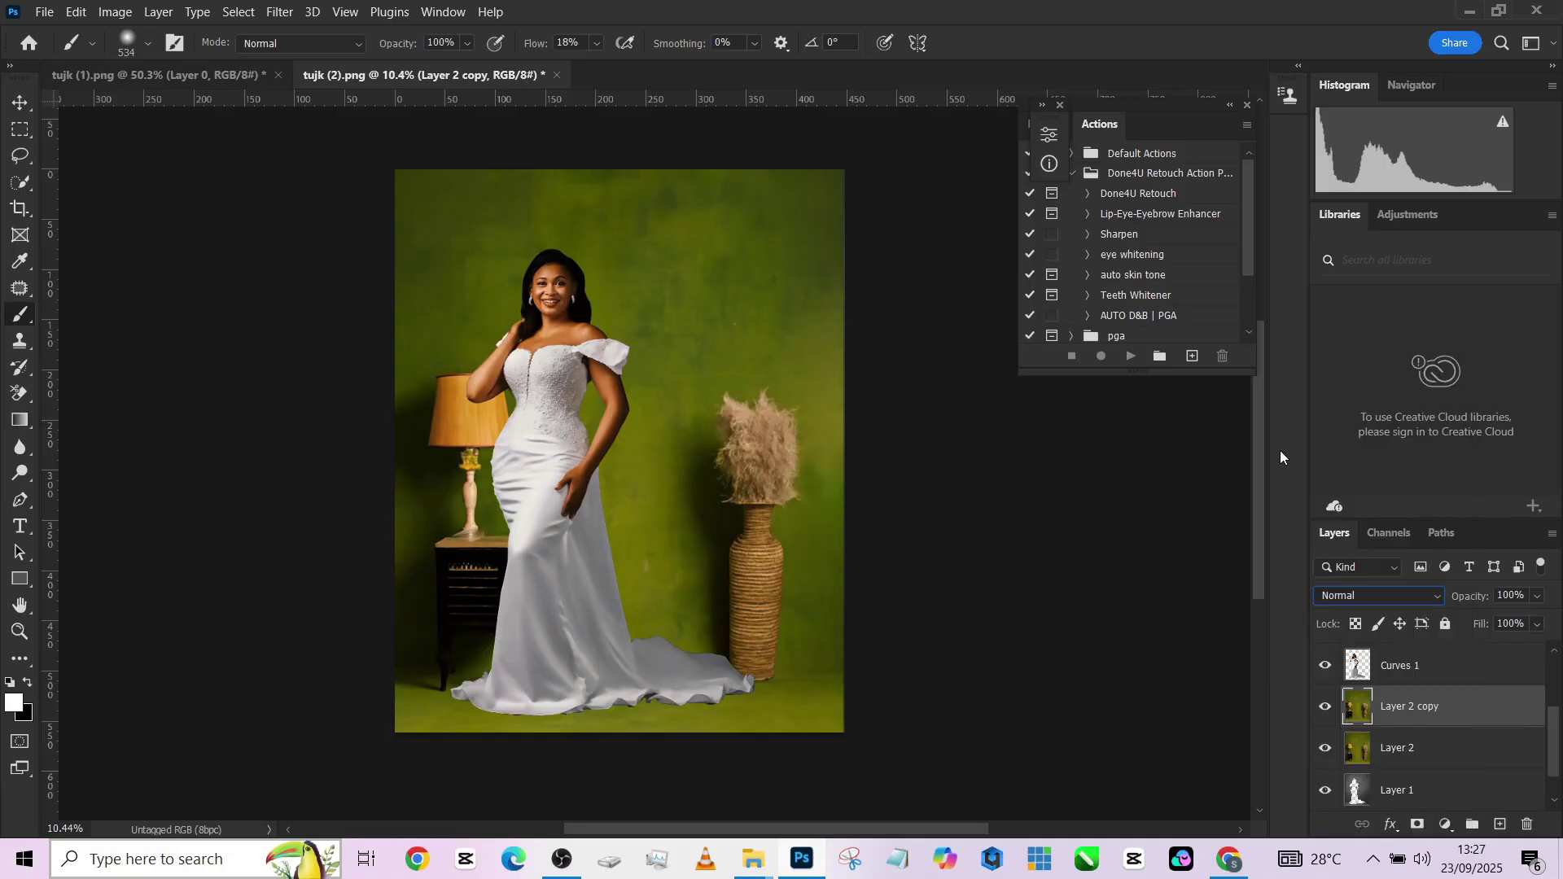
left_click(279, 12)
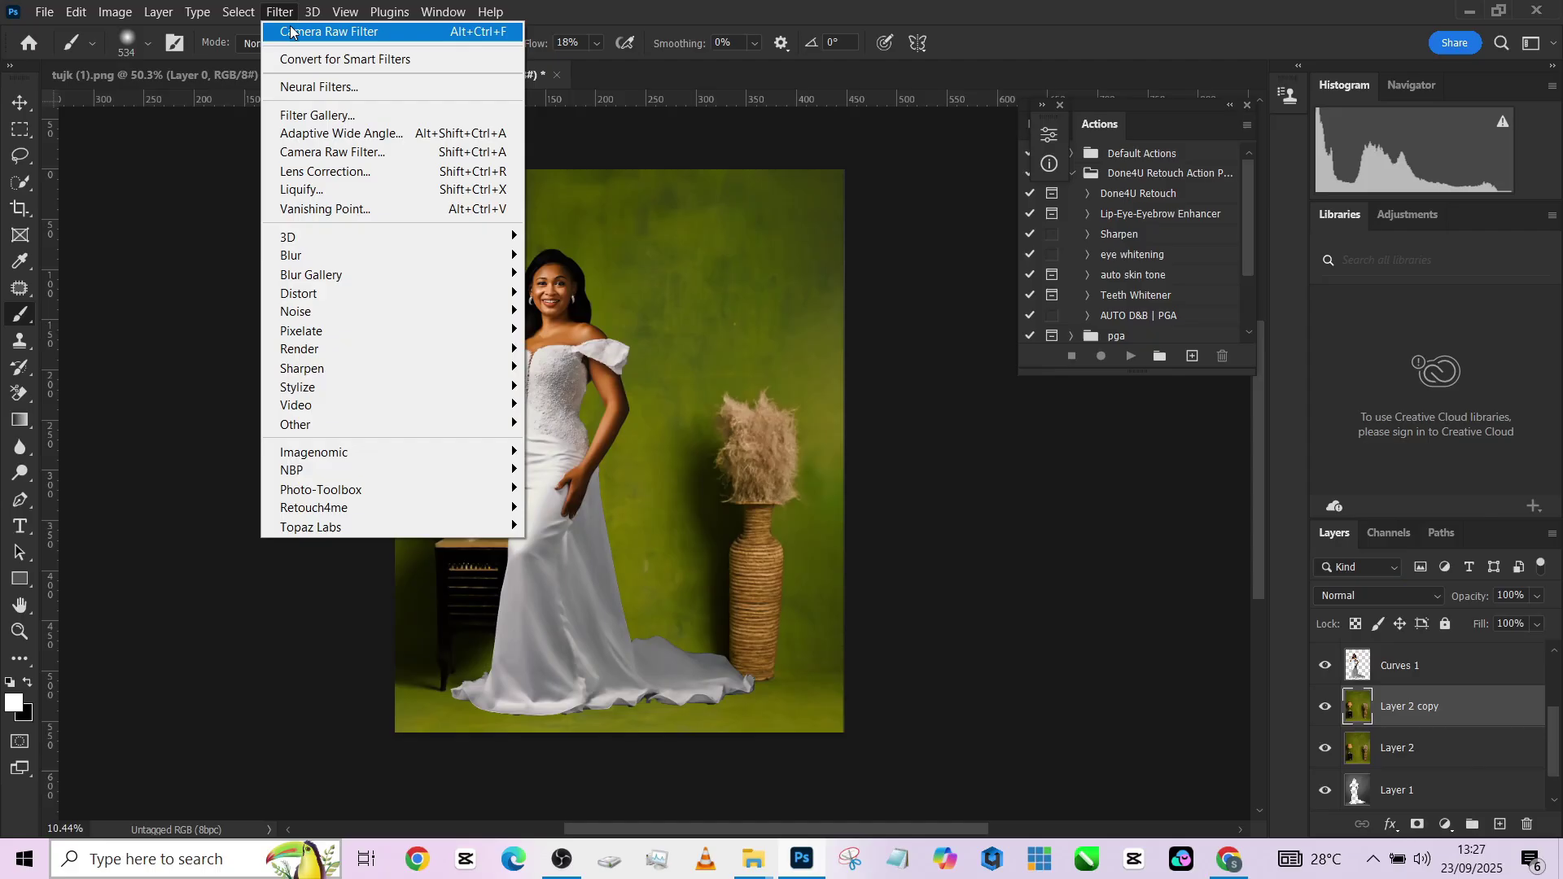
left_click(346, 31)
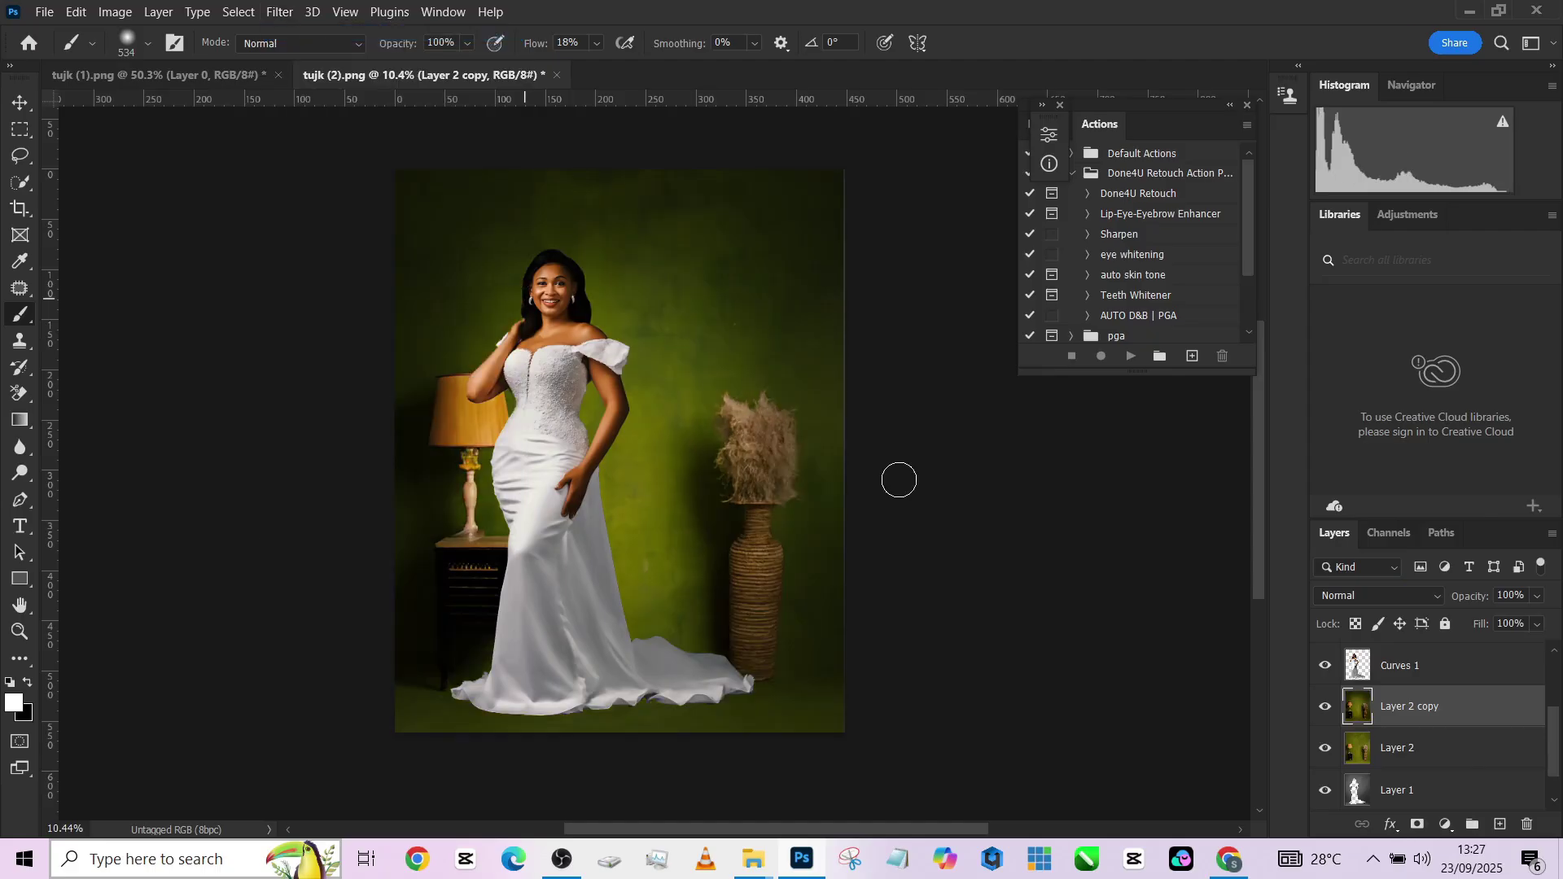
Set Layer 2 copy to 46% opacity, compare it on and off, then drag it to the trash.
left_click(1538, 596)
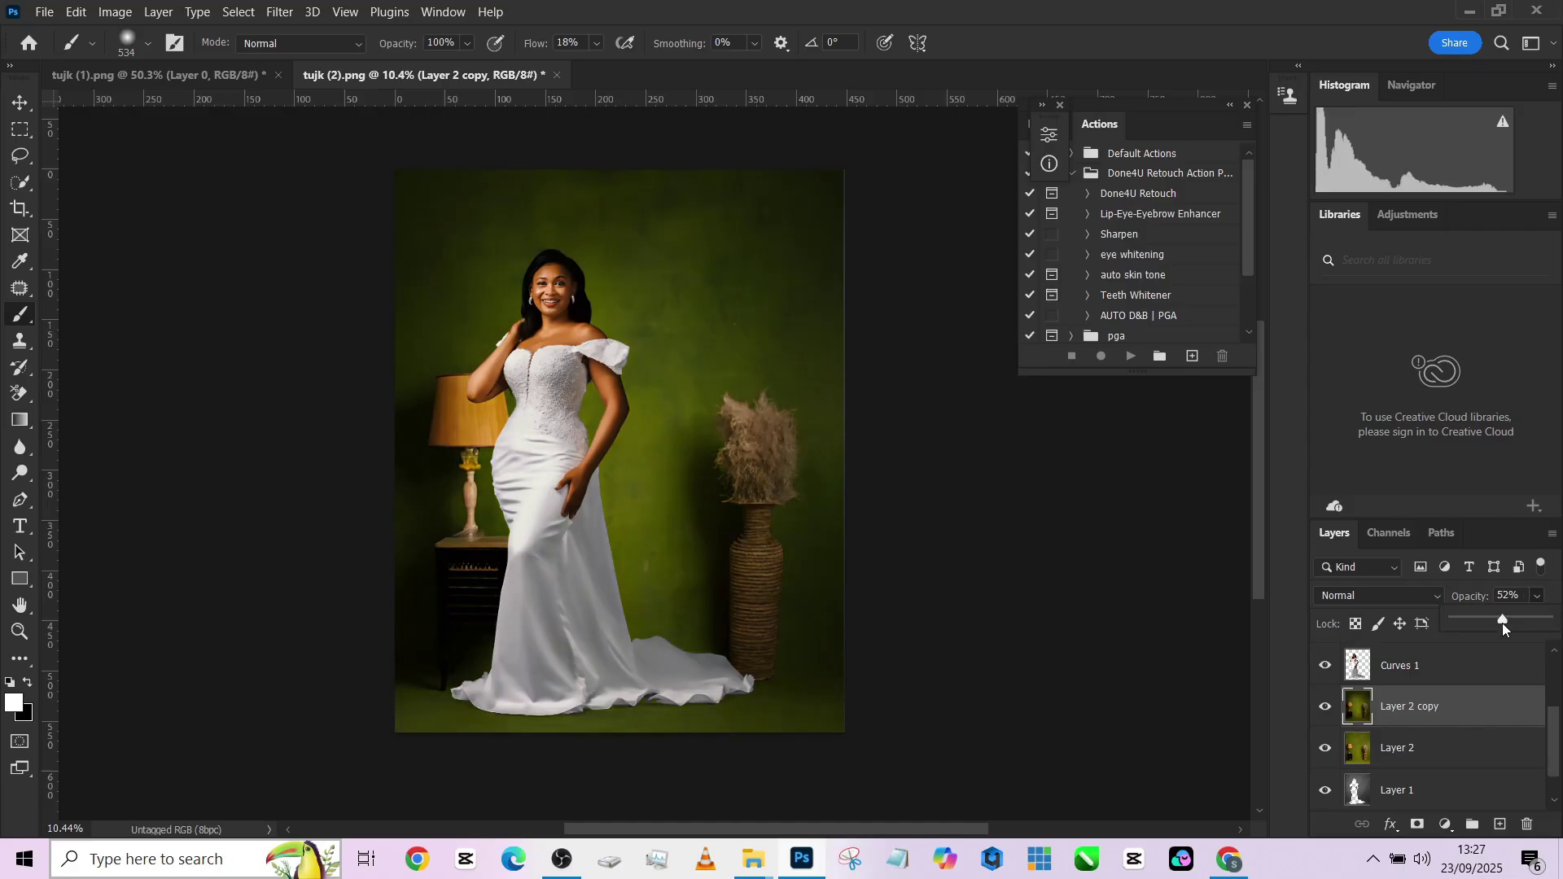
left_click(1328, 710)
left_click(1327, 709)
left_click(1327, 709)
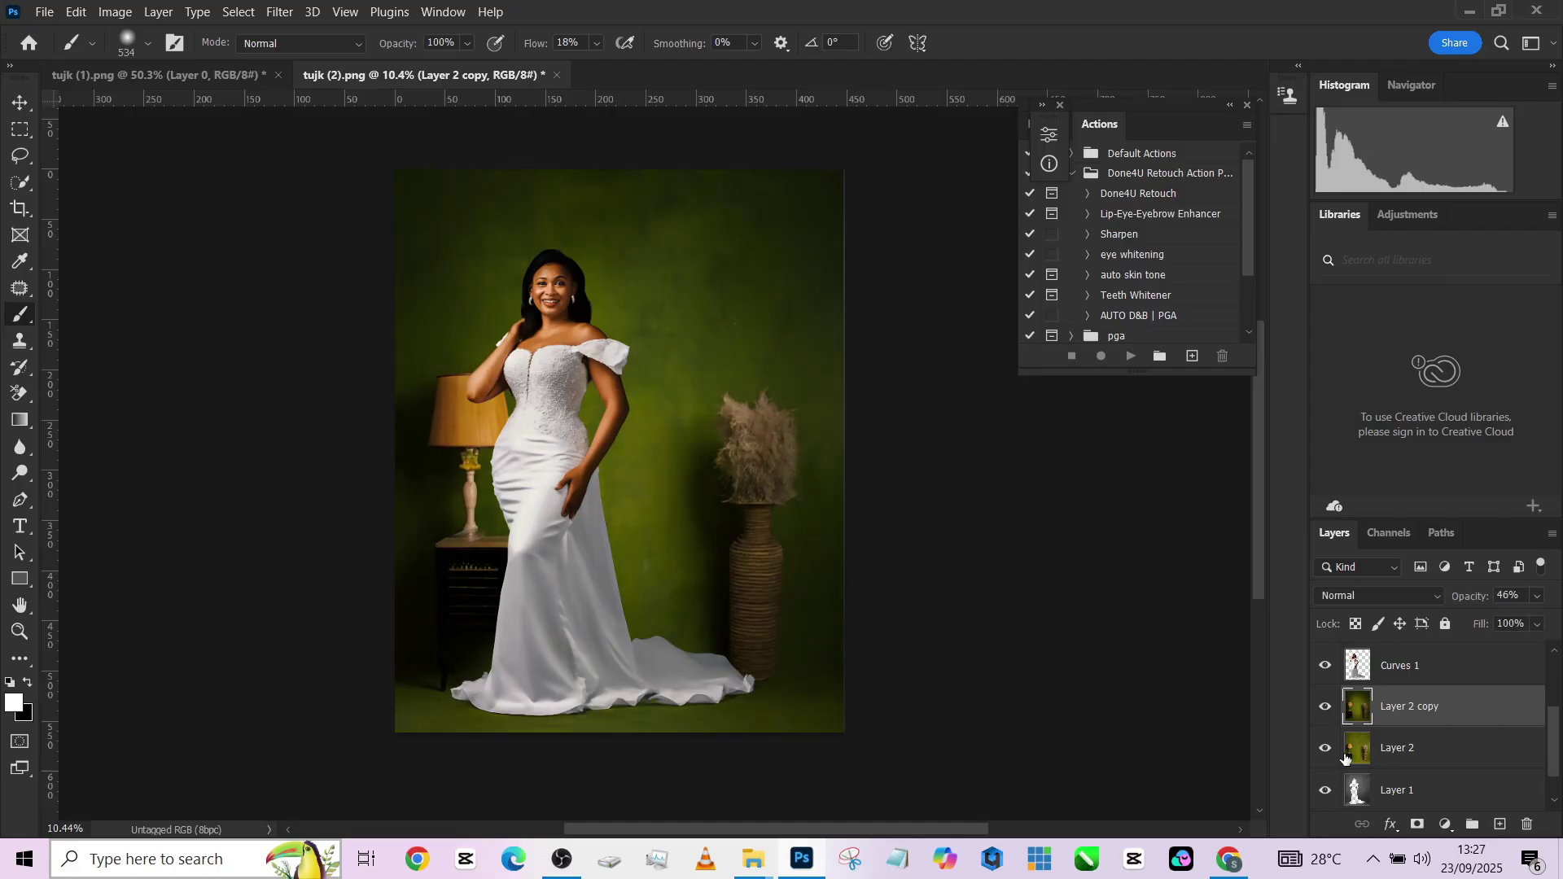
left_click(1327, 708)
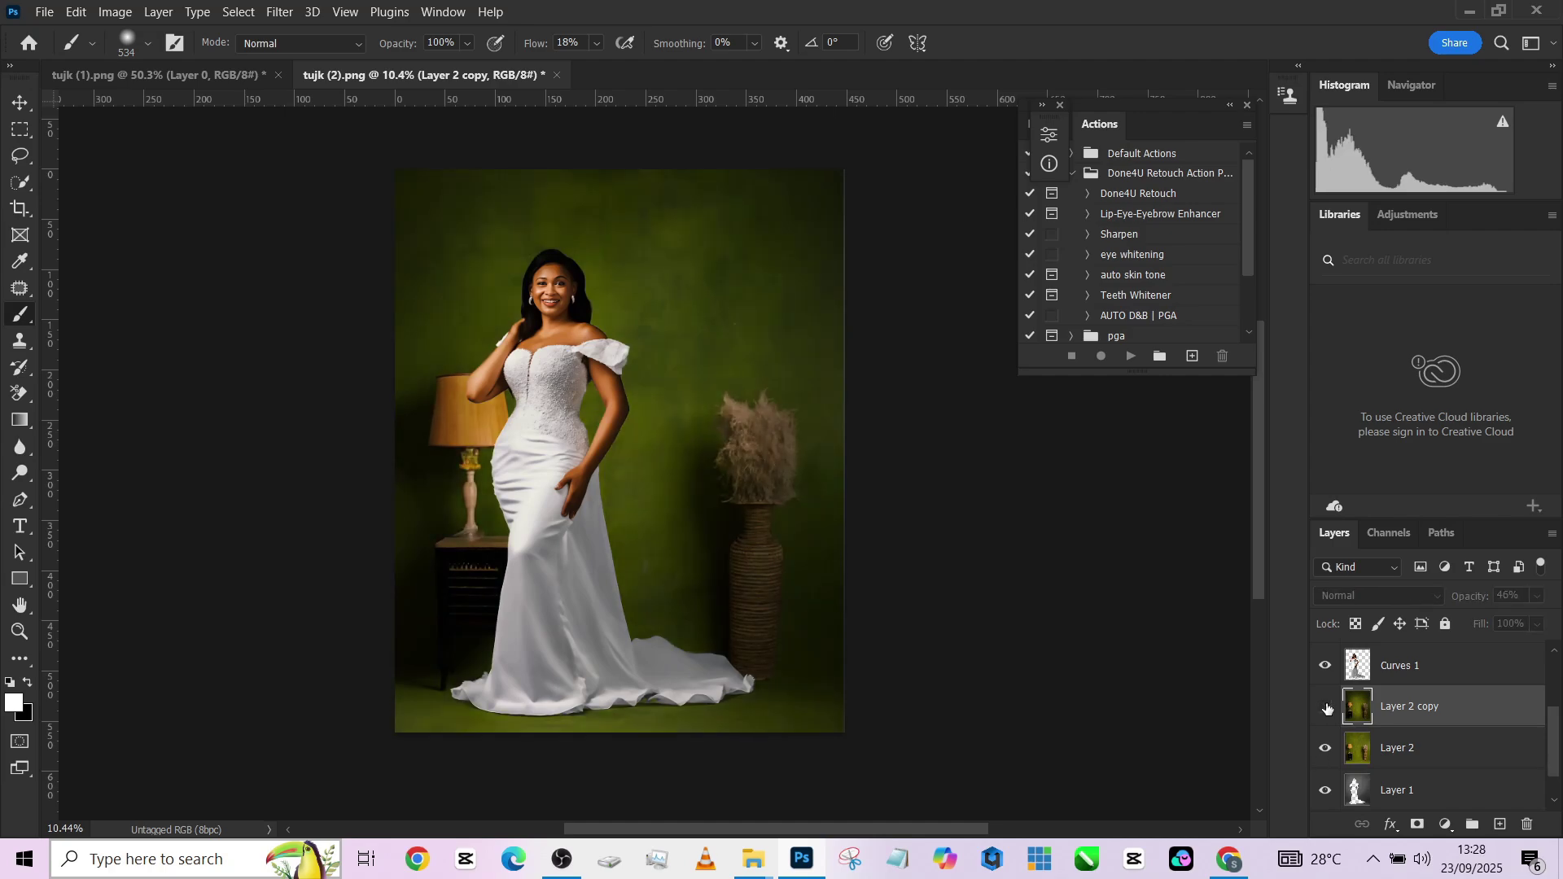
left_click(1327, 708)
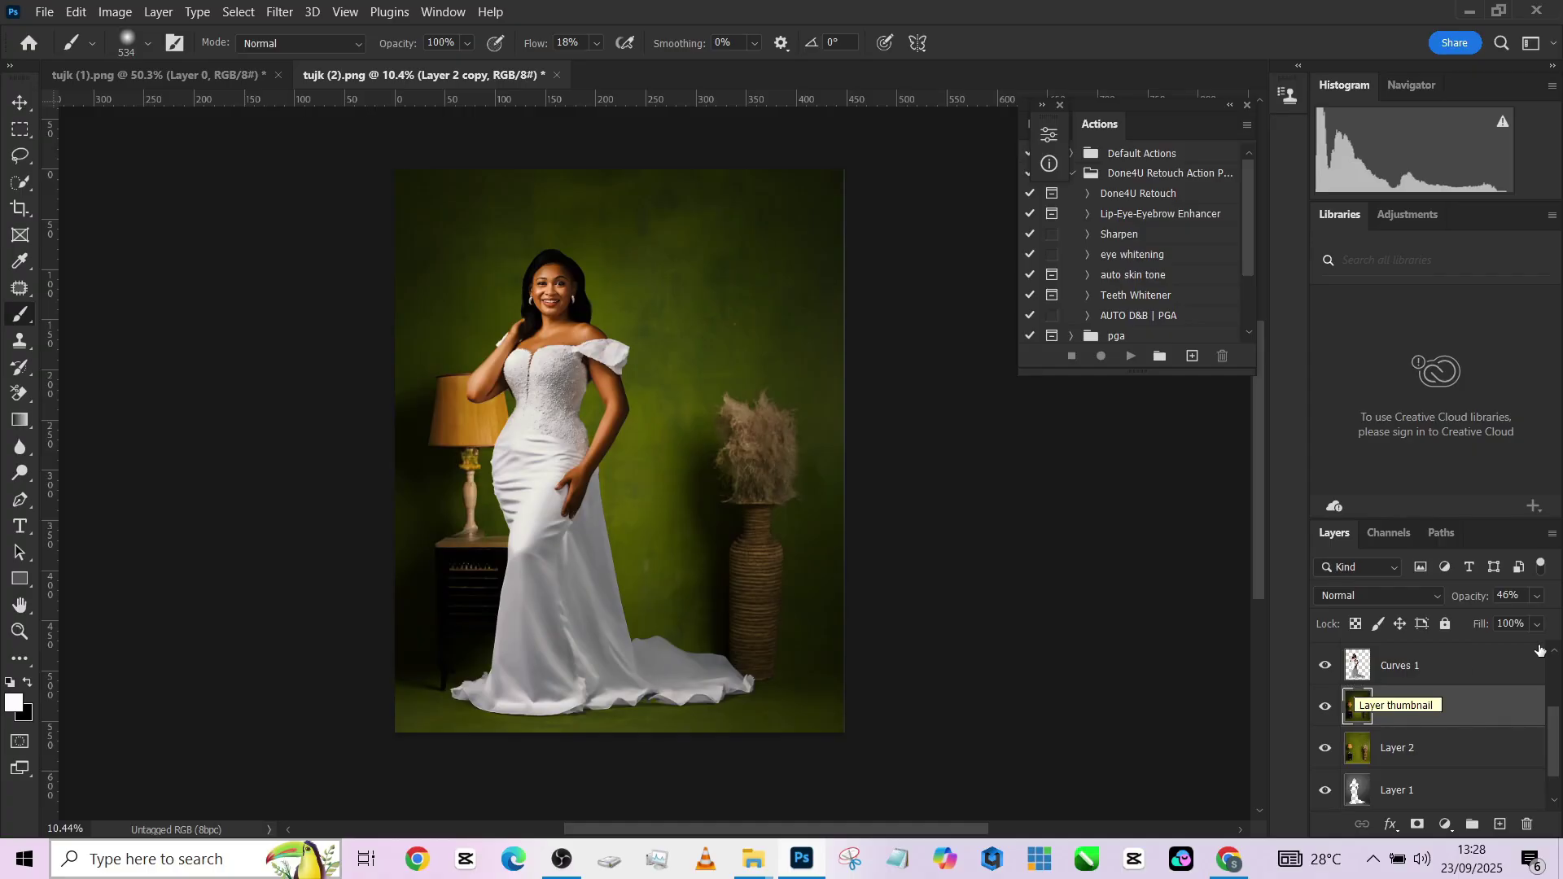
left_click_drag(1523, 702, 1527, 824)
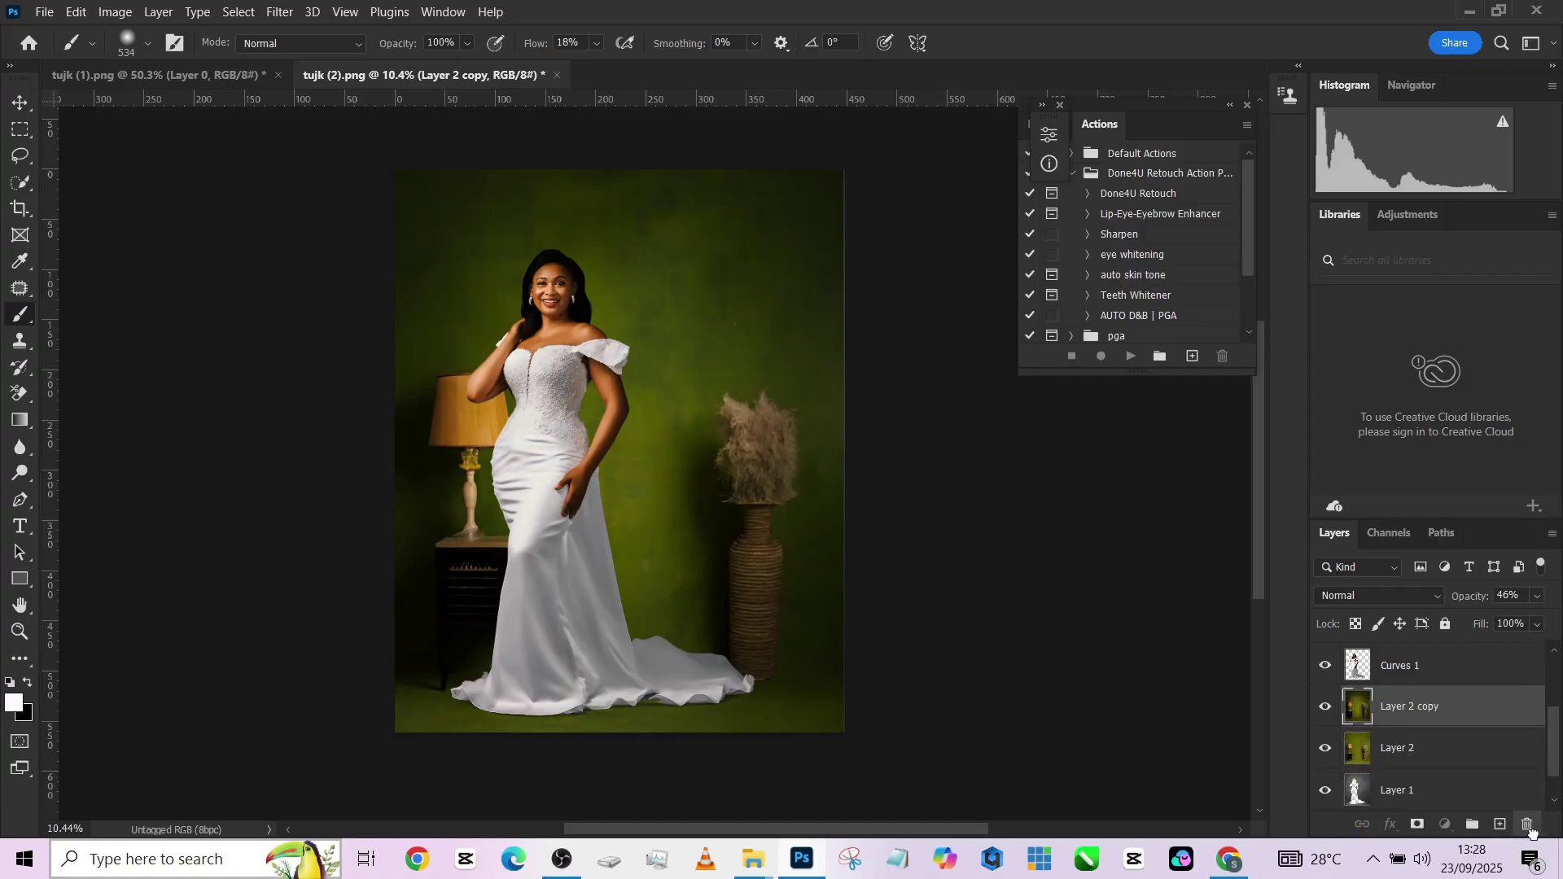
Give Layer 2 the previous Camera Raw settings with Vignetting eased to -29.
left_click(281, 12)
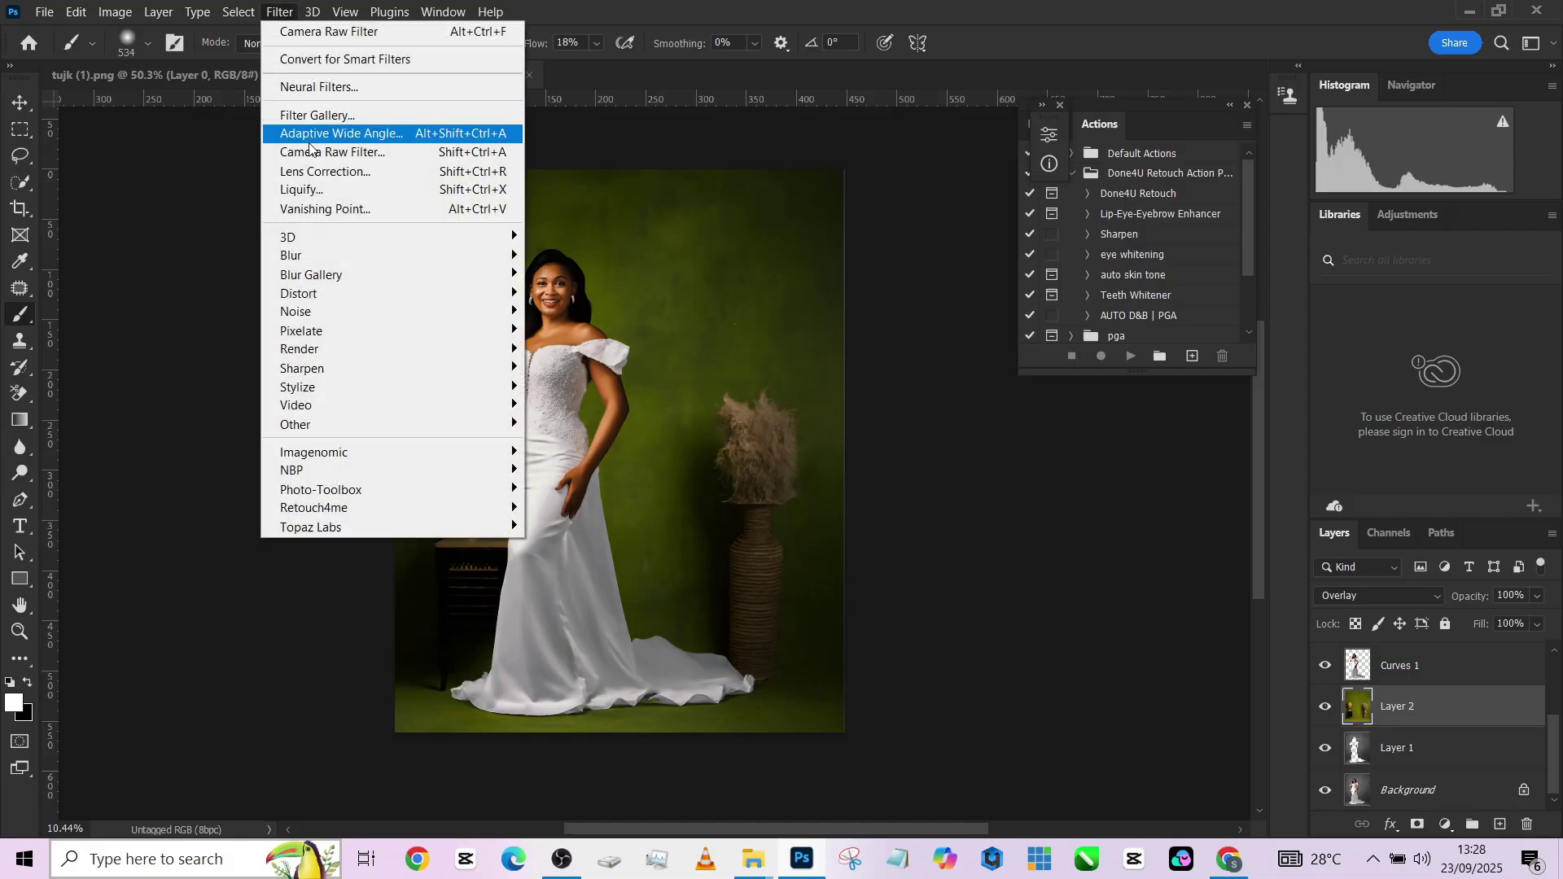
key("Escape")
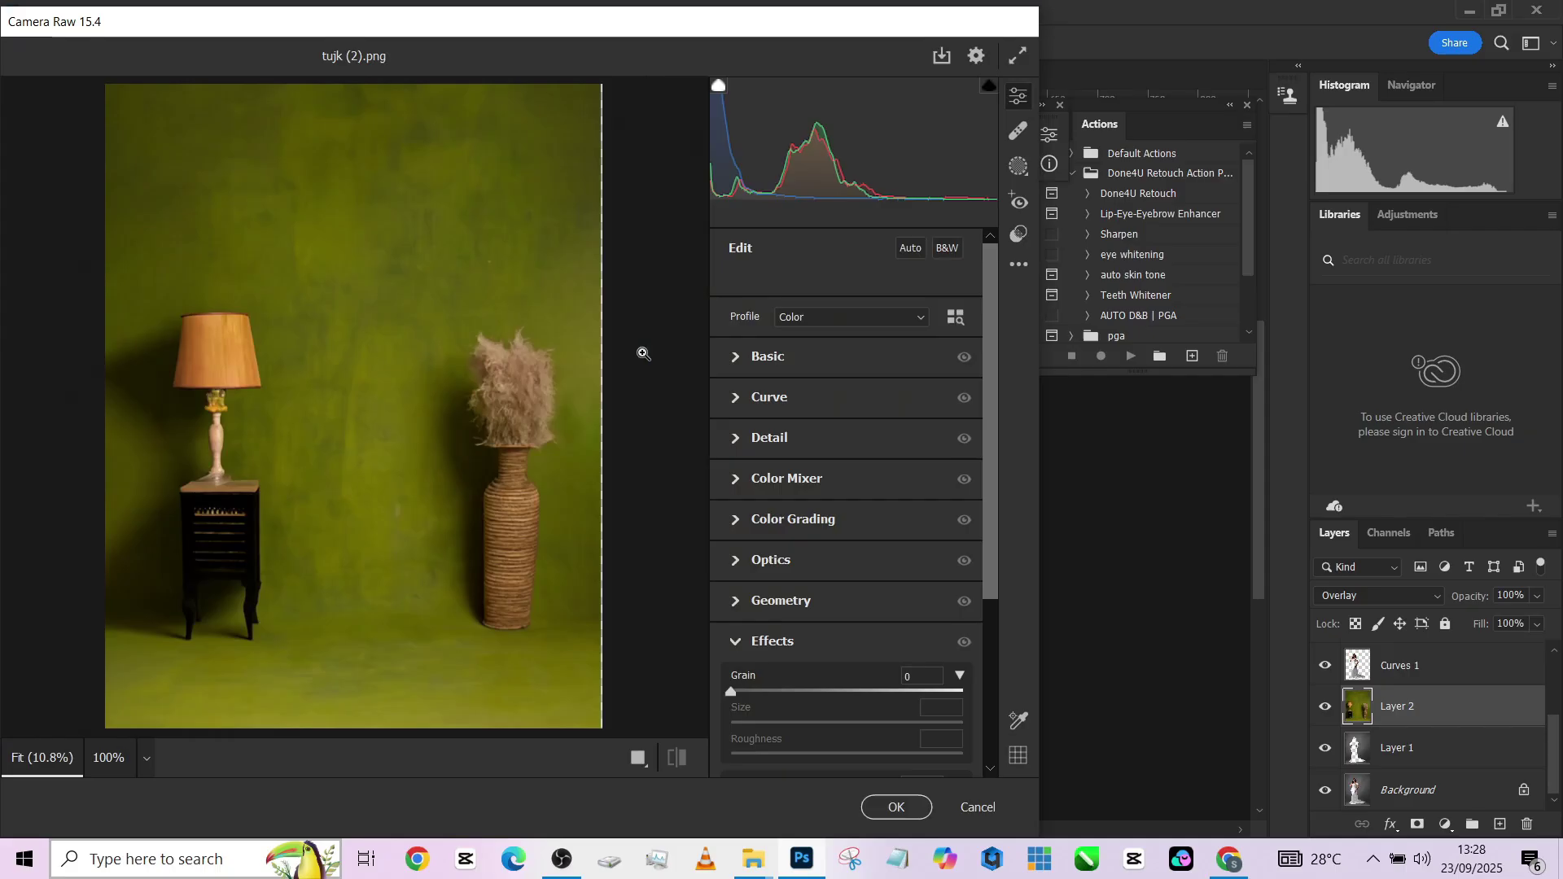
left_click(1020, 264)
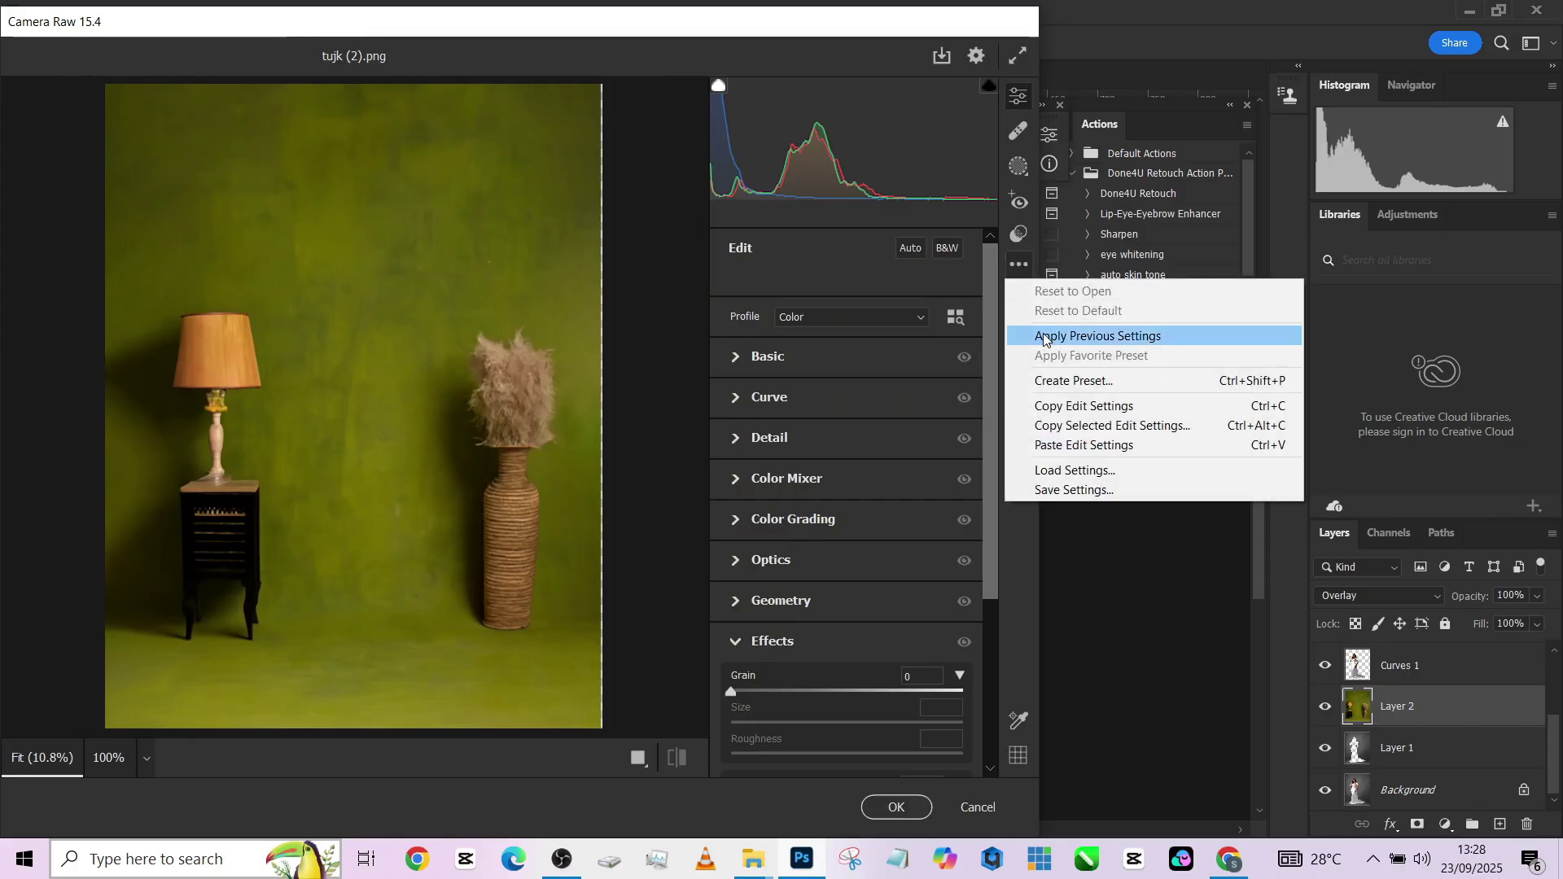
left_click(1044, 339)
scroll(822, 590, "down", 3)
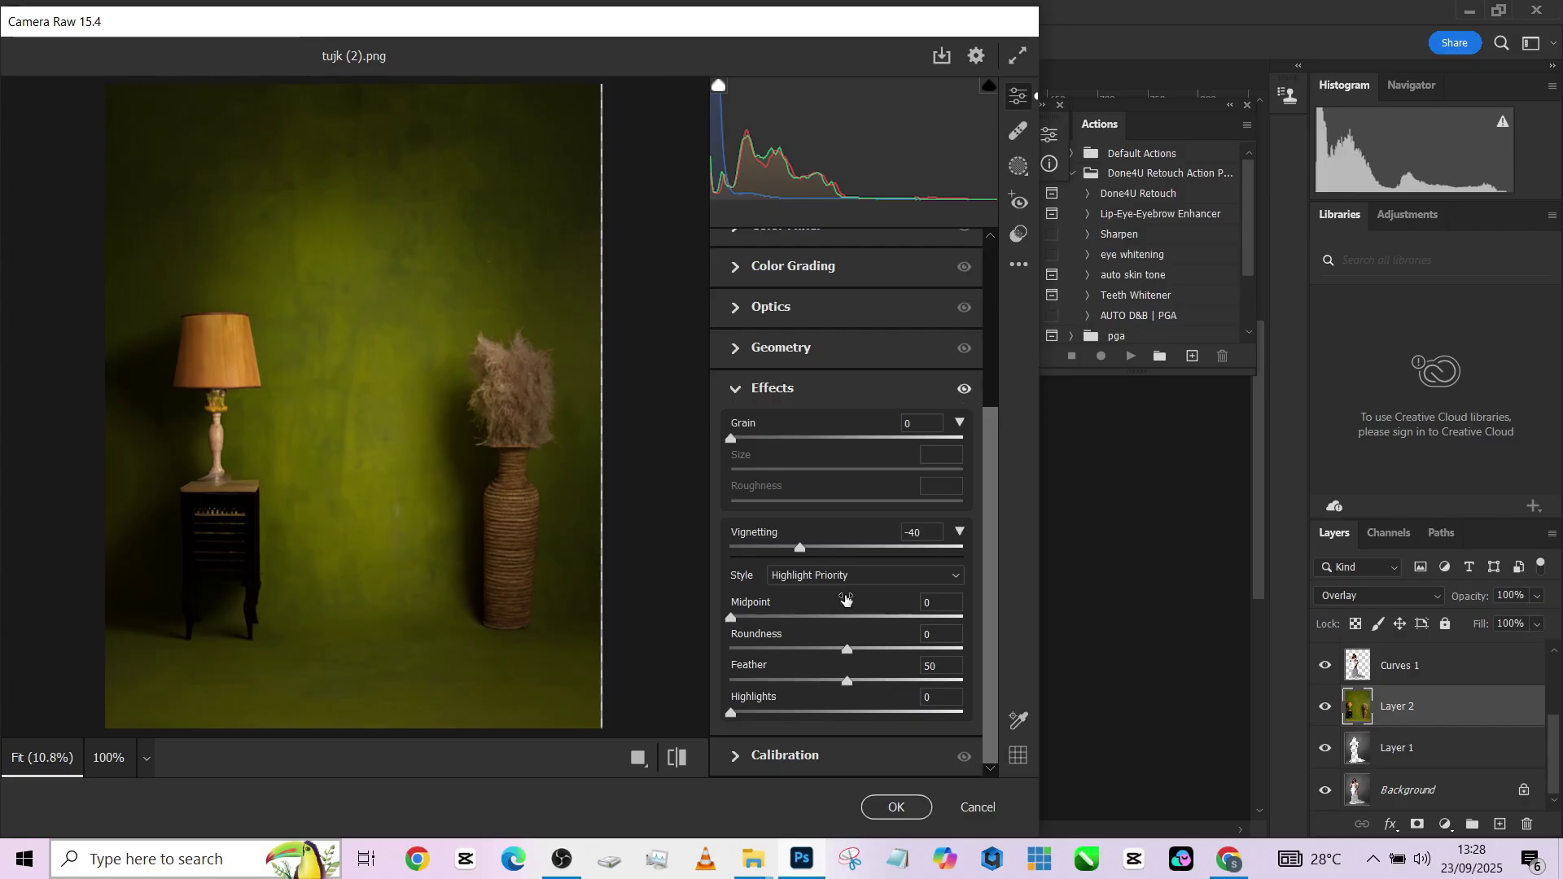
left_click(813, 548)
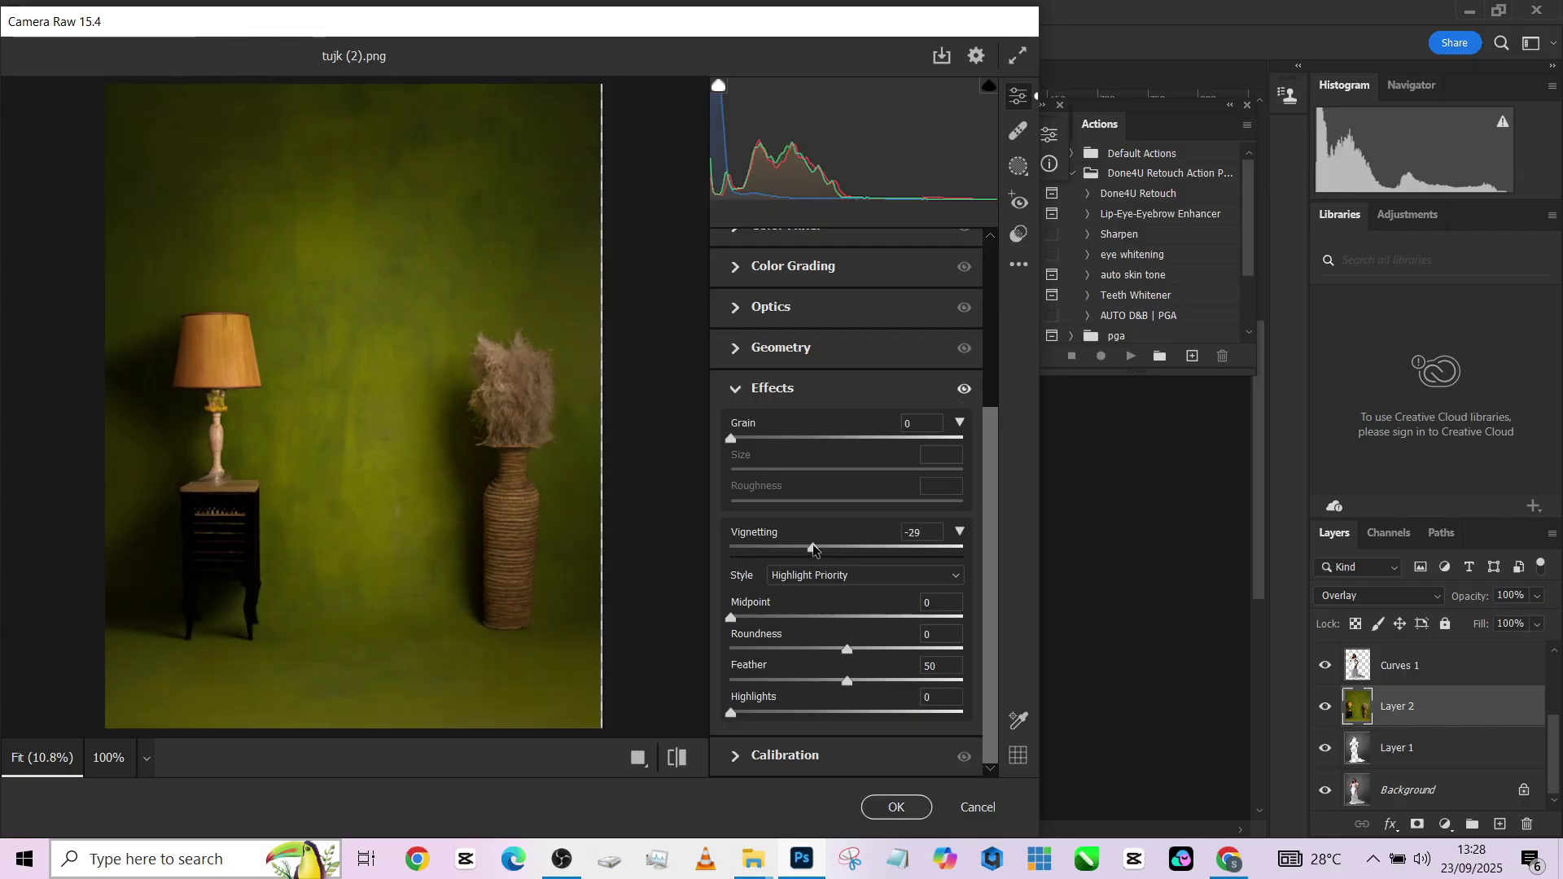
left_click(895, 807)
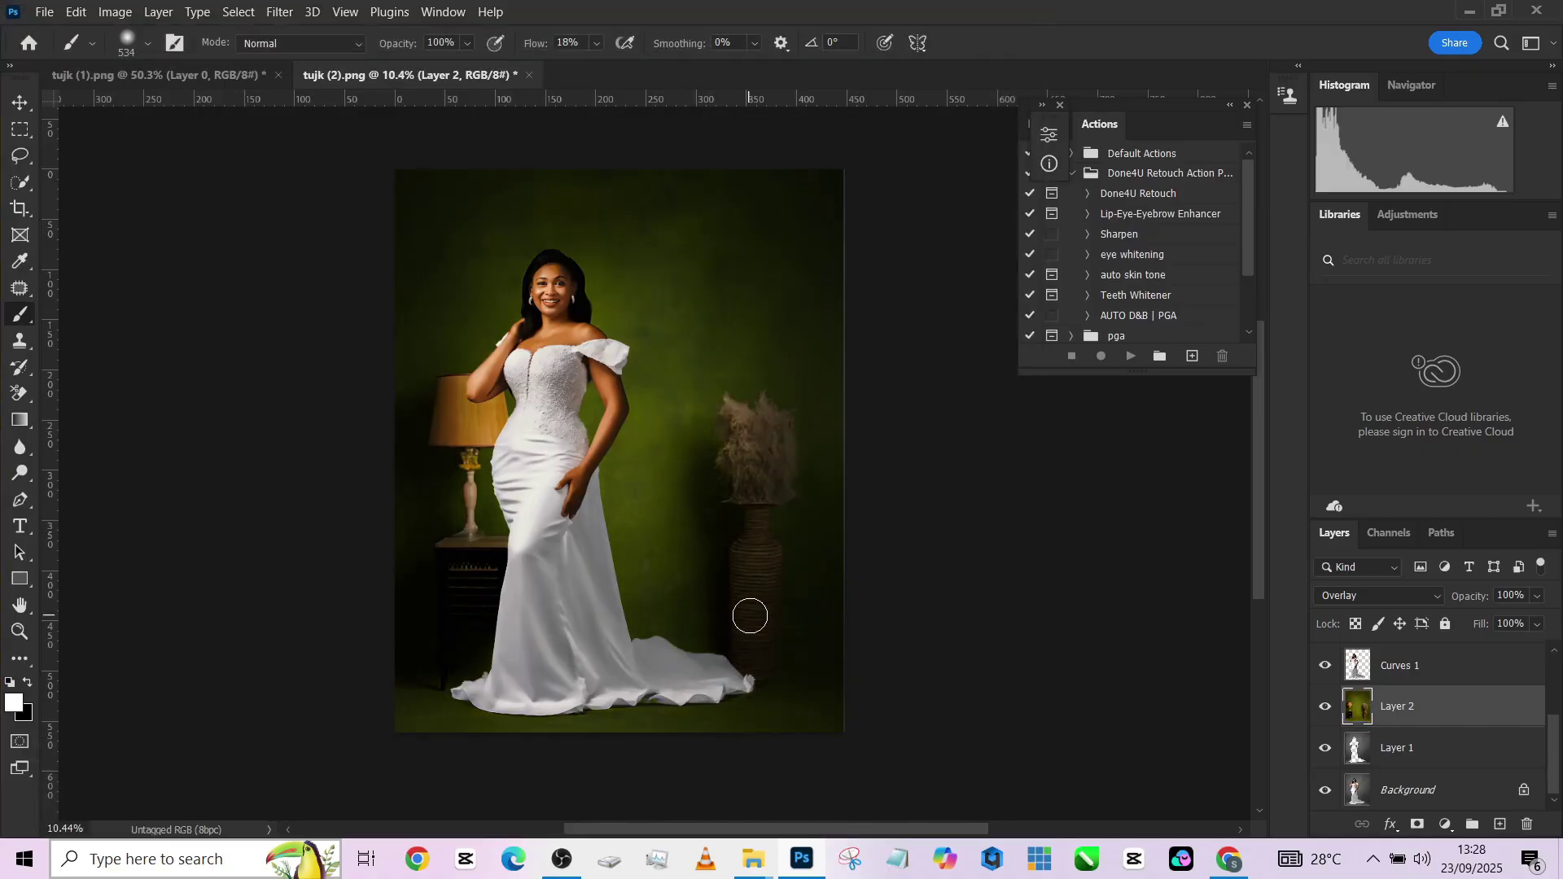
scroll(691, 576, "down", 1)
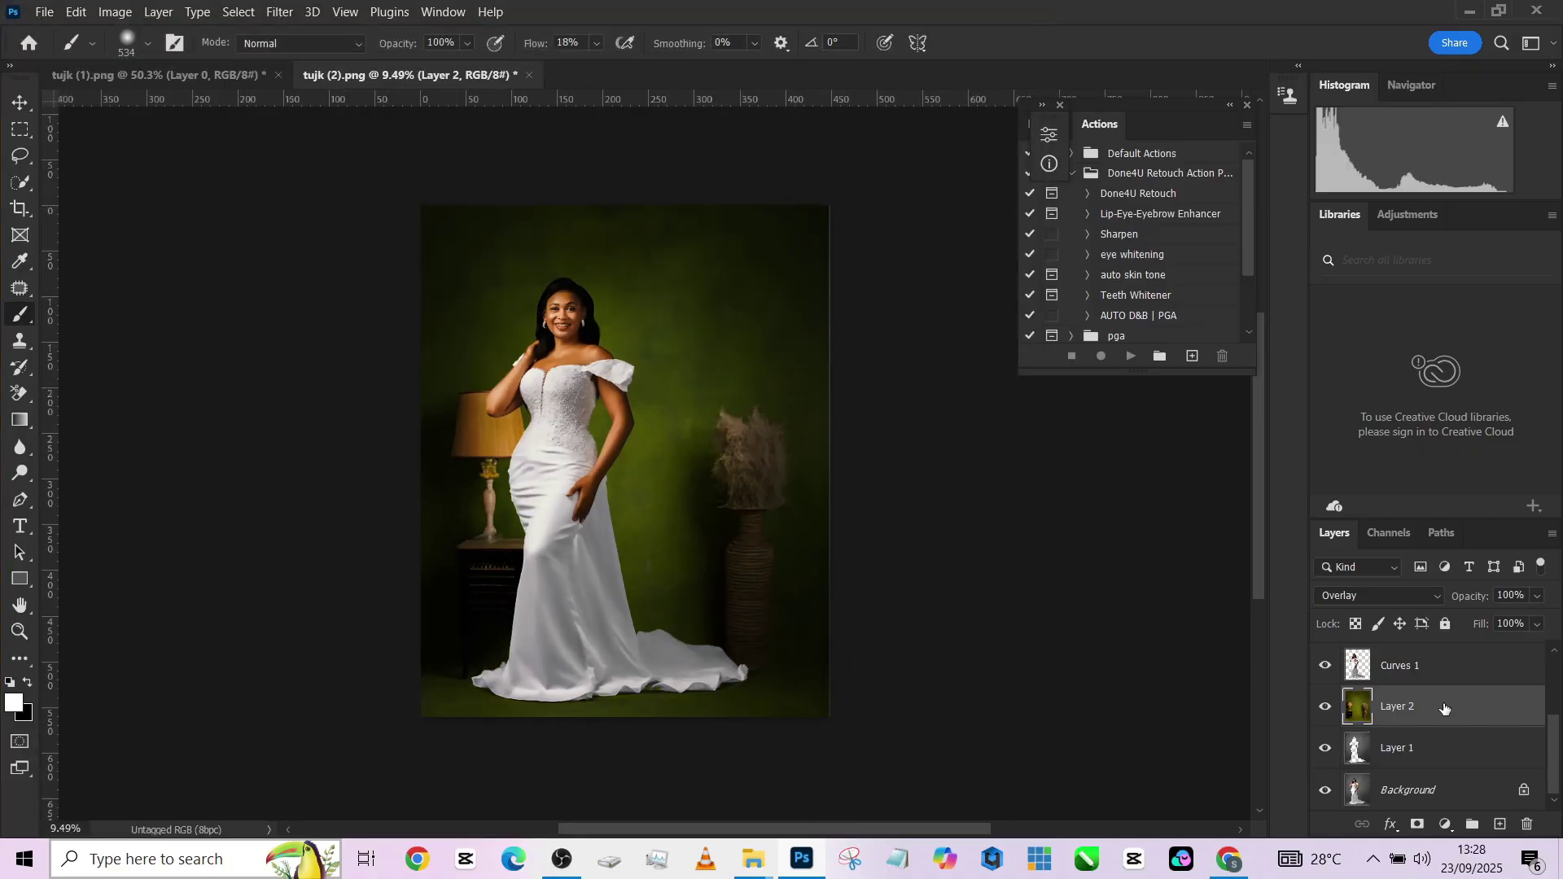
left_click(1332, 794, "alt")
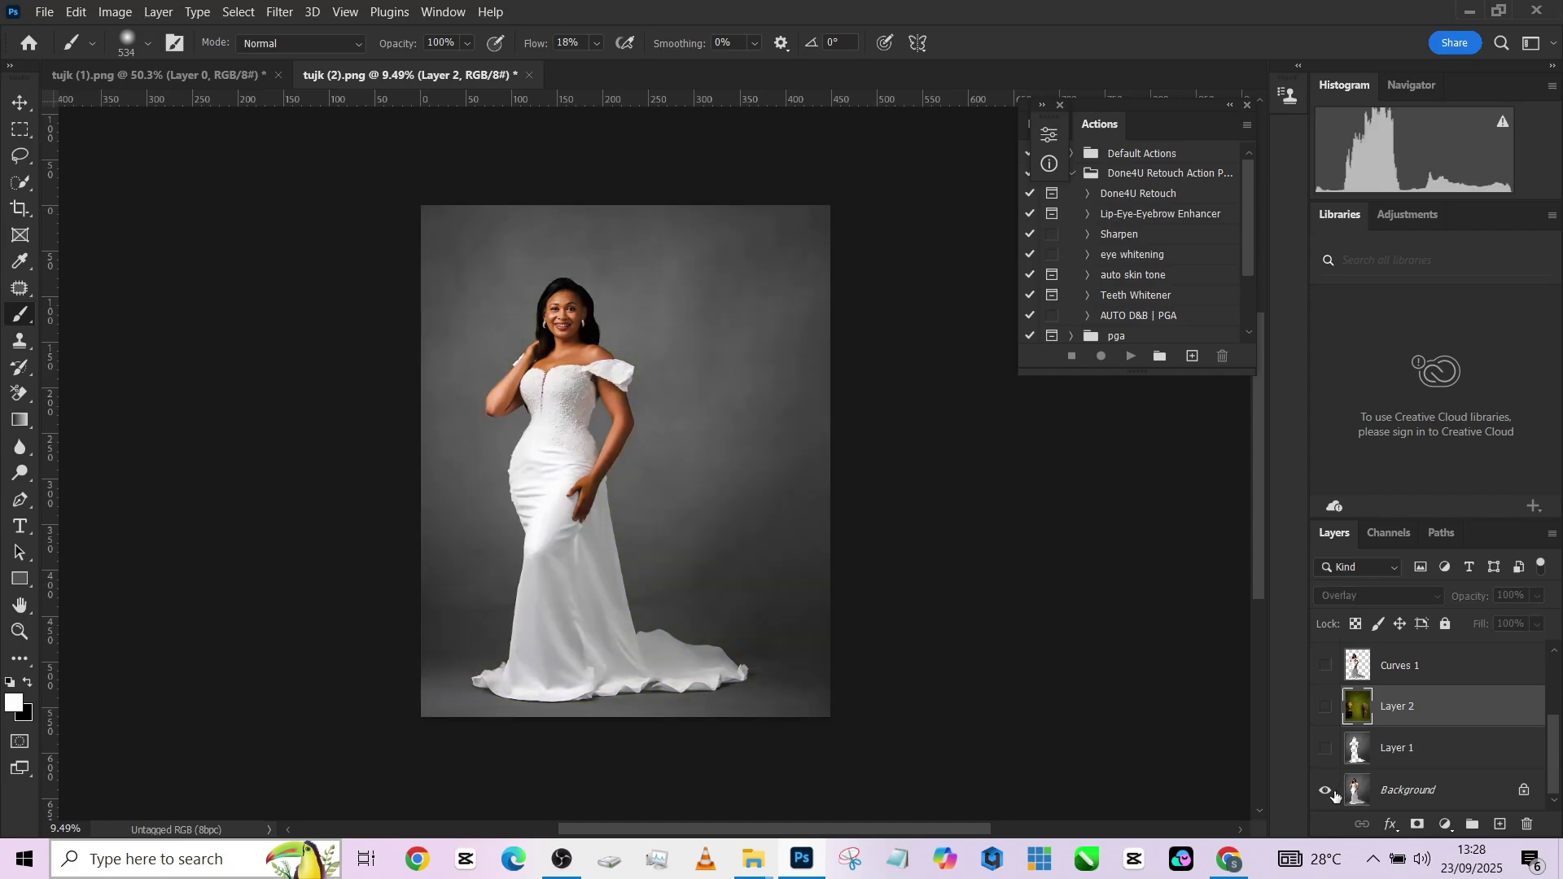
left_click(1335, 794, "alt")
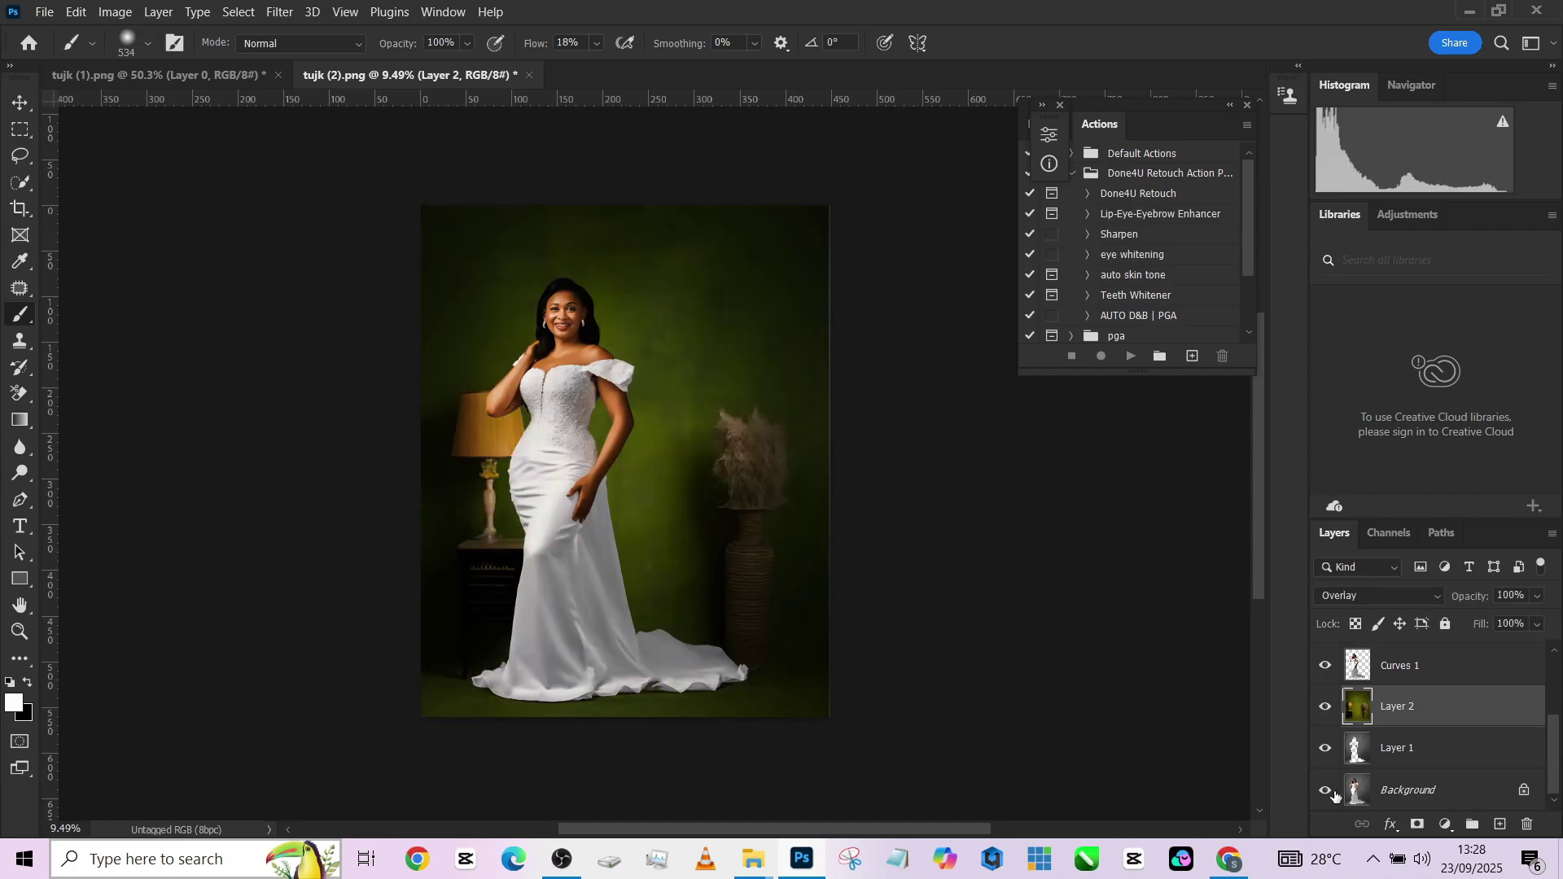
left_click(1335, 793, "alt")
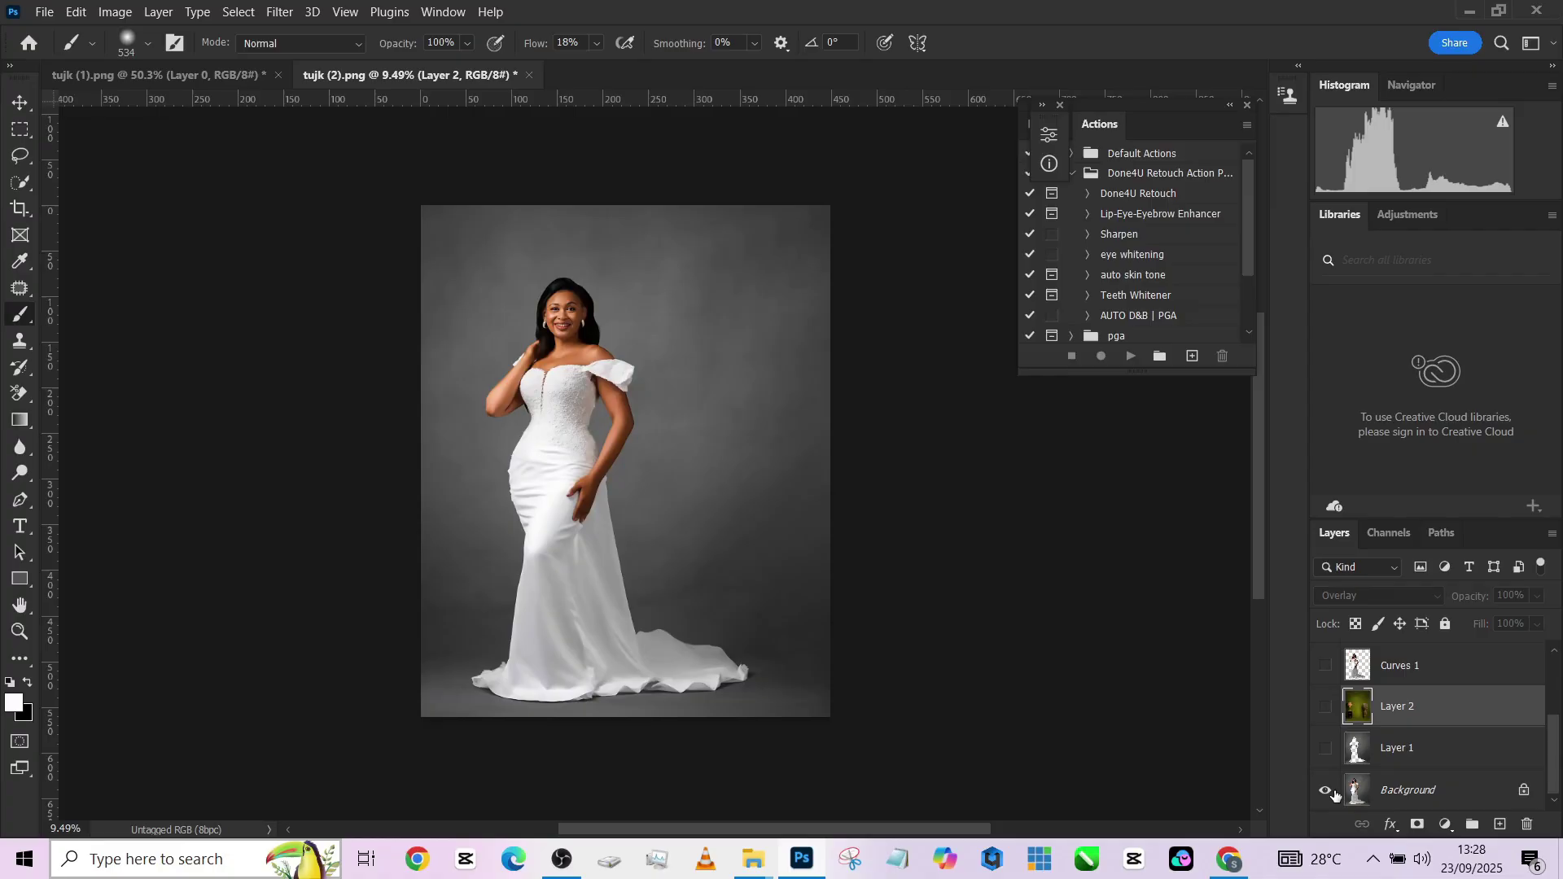
left_click(1335, 793, "alt")
scroll(753, 649, "up", 3)
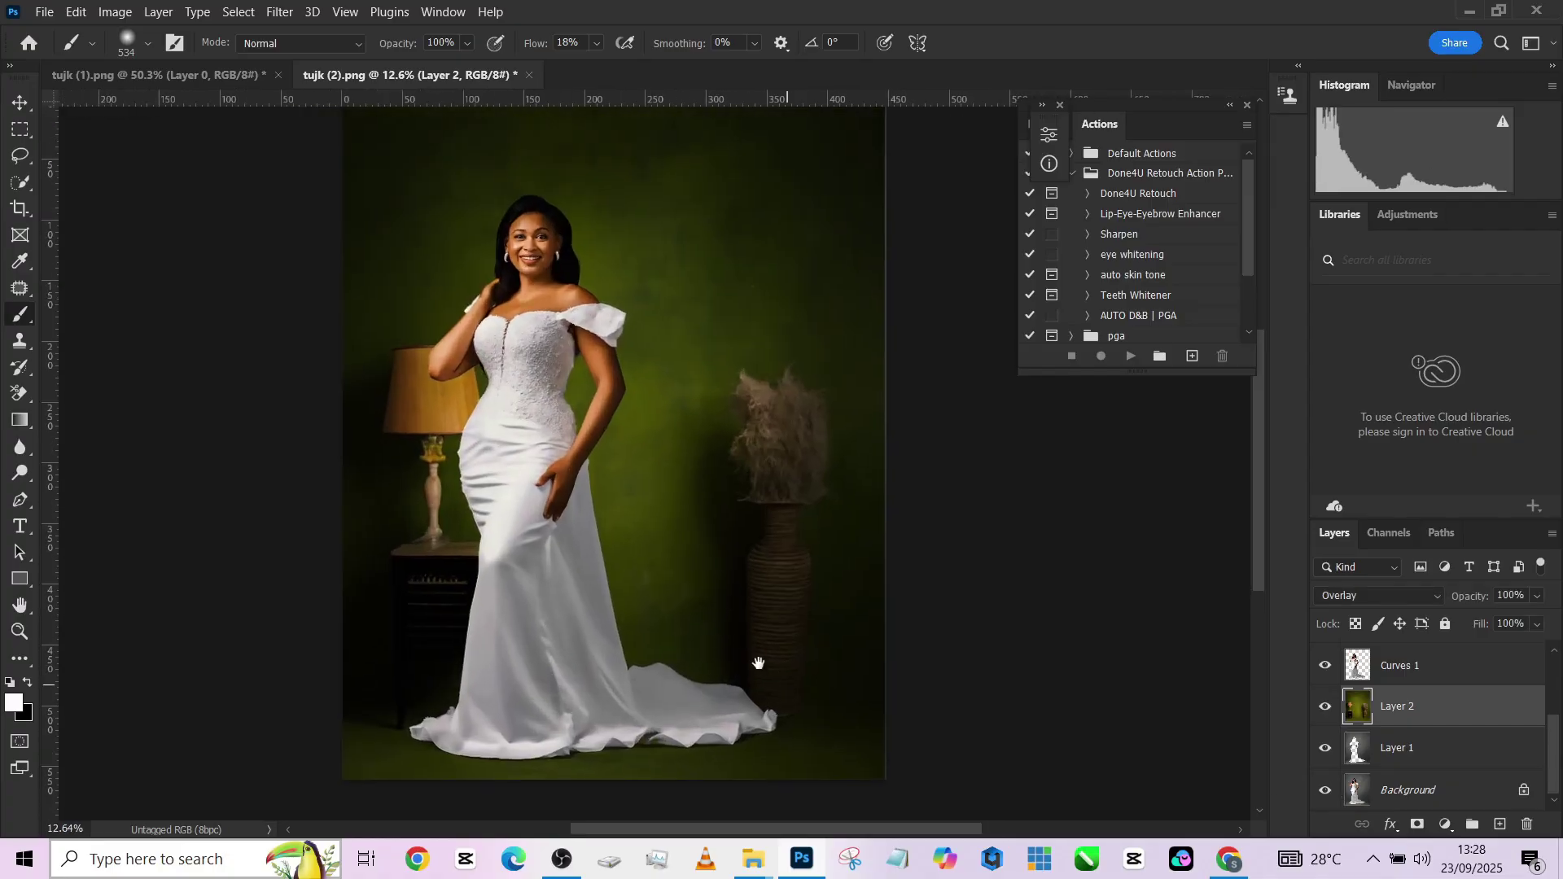
left_click_drag(758, 663, 766, 678)
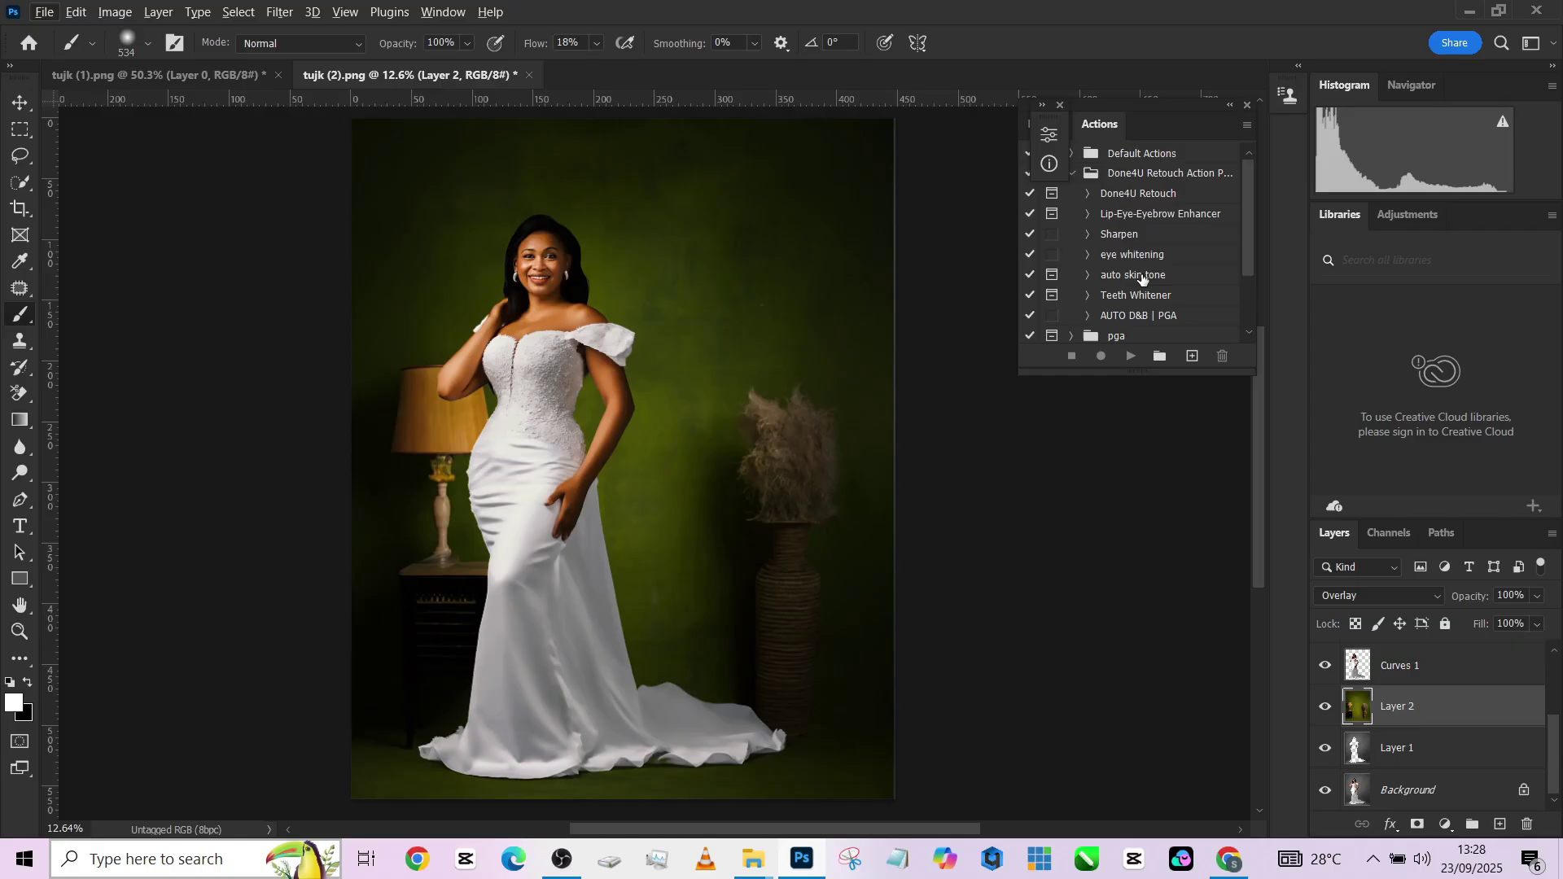
left_click(198, 76)
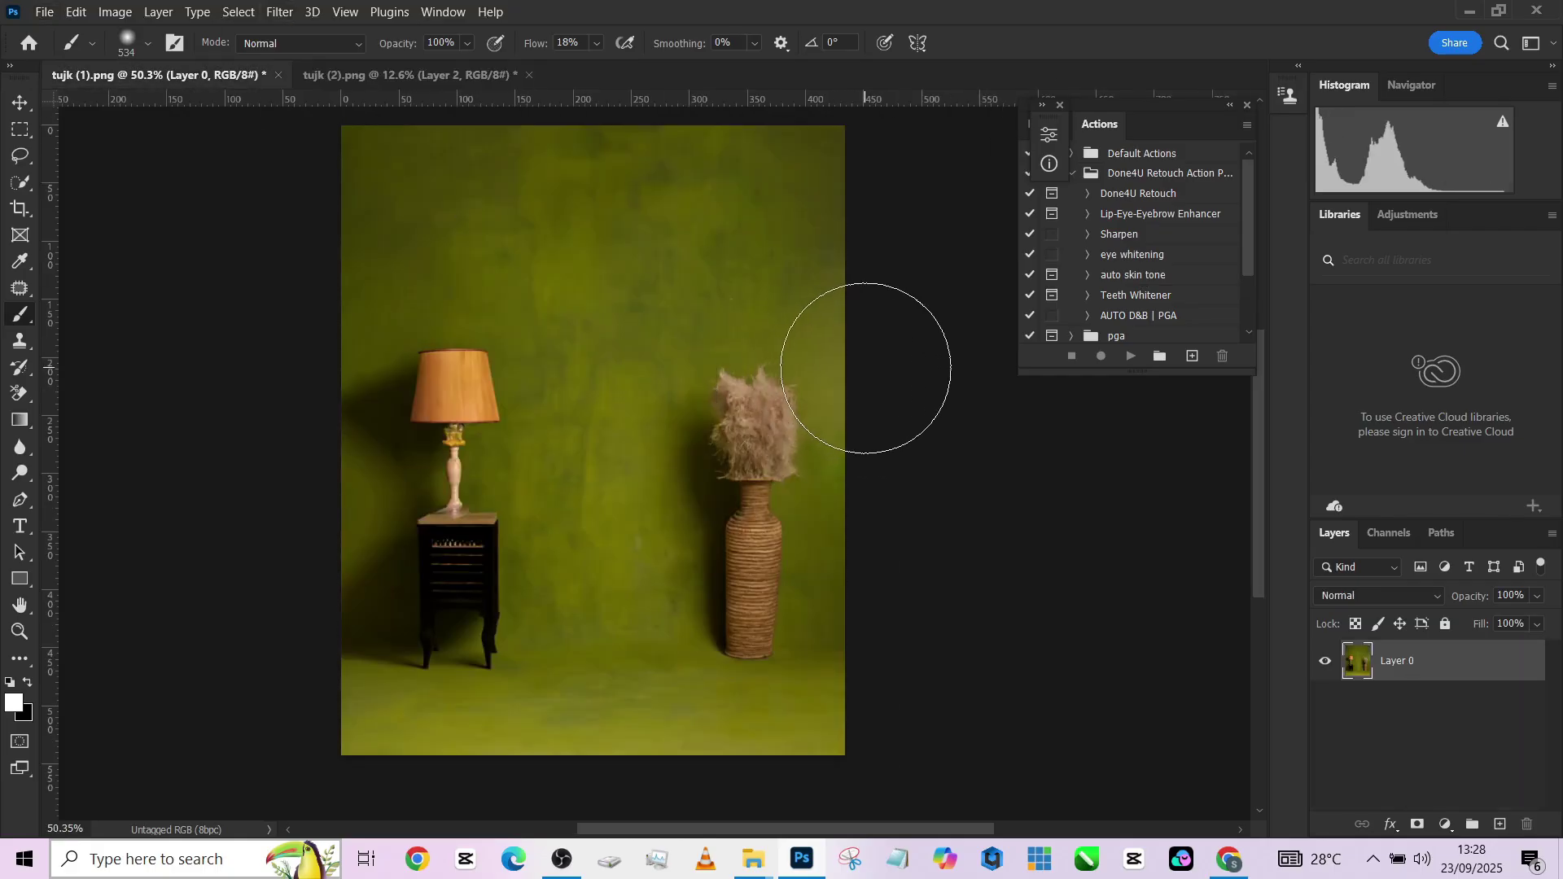
left_click(369, 76)
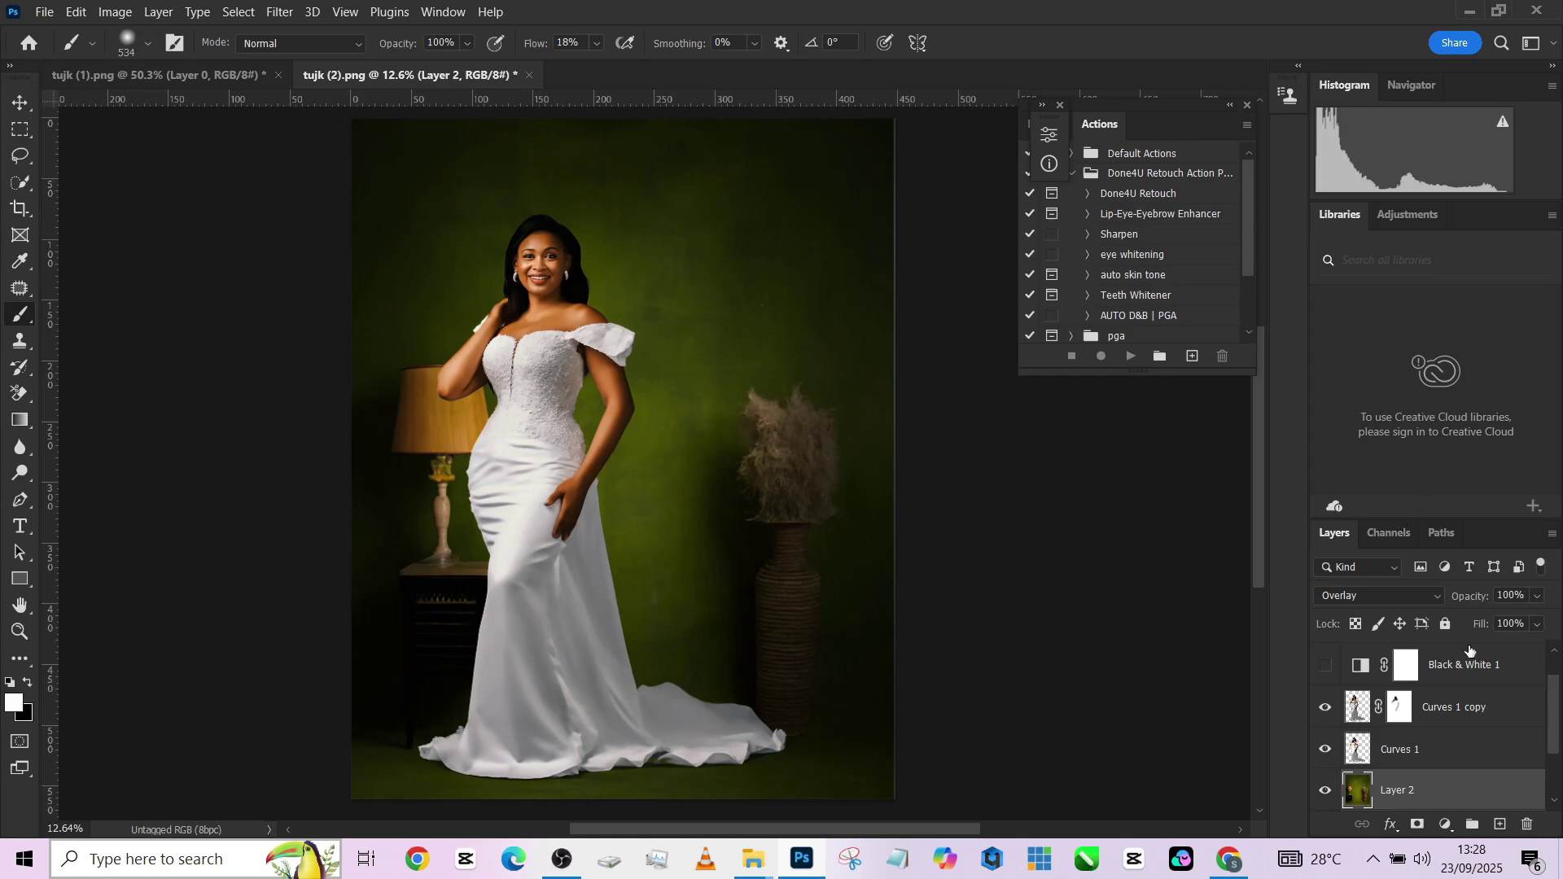
left_click(1326, 663)
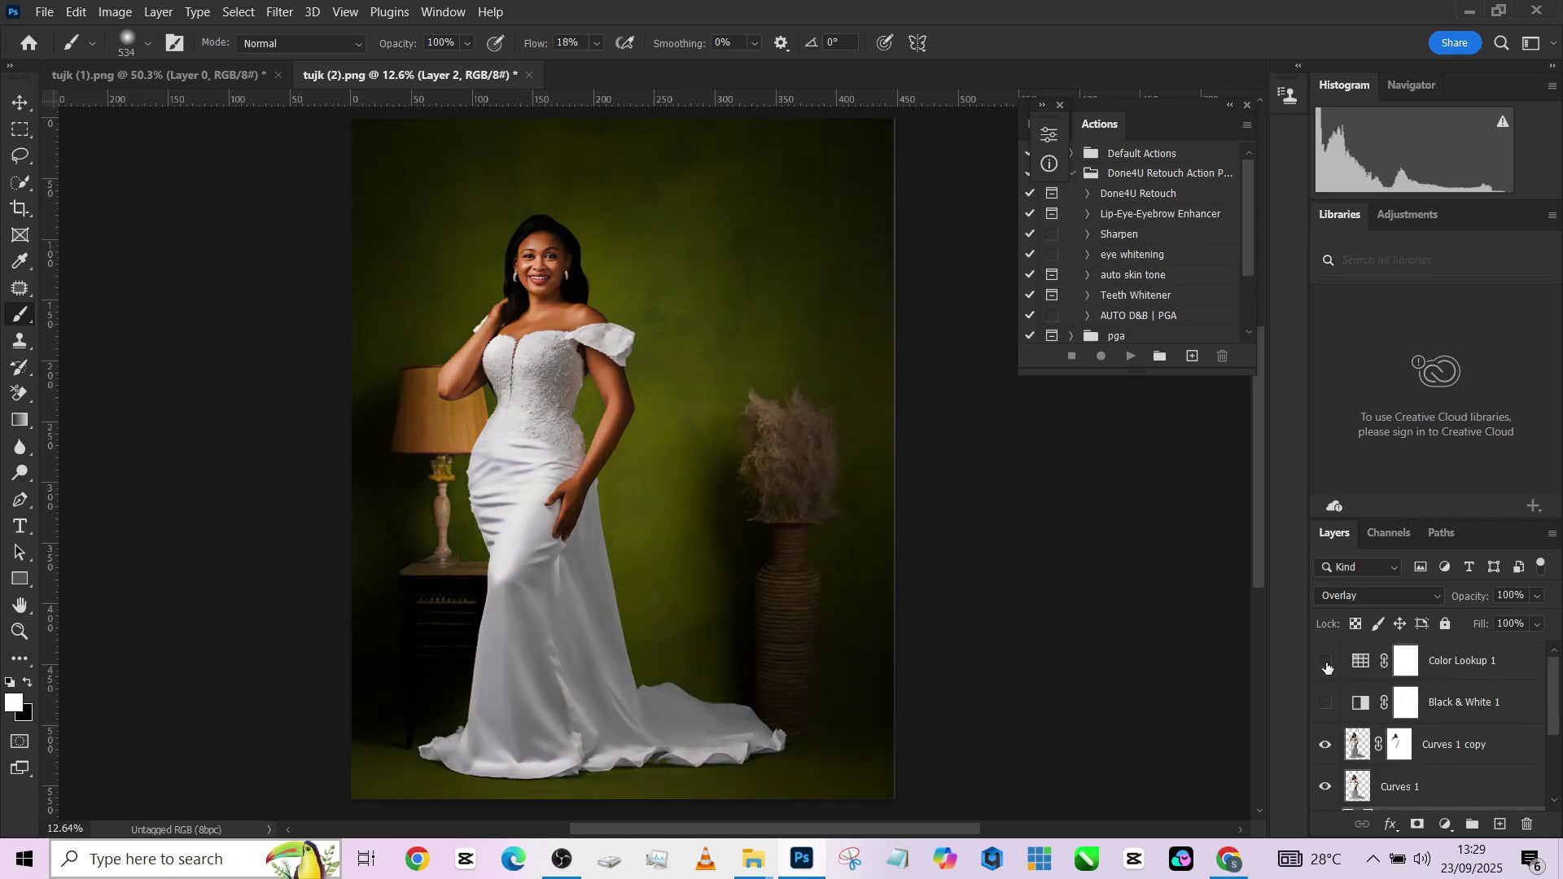
left_click(1326, 666)
left_click(1326, 665)
left_click(1326, 664)
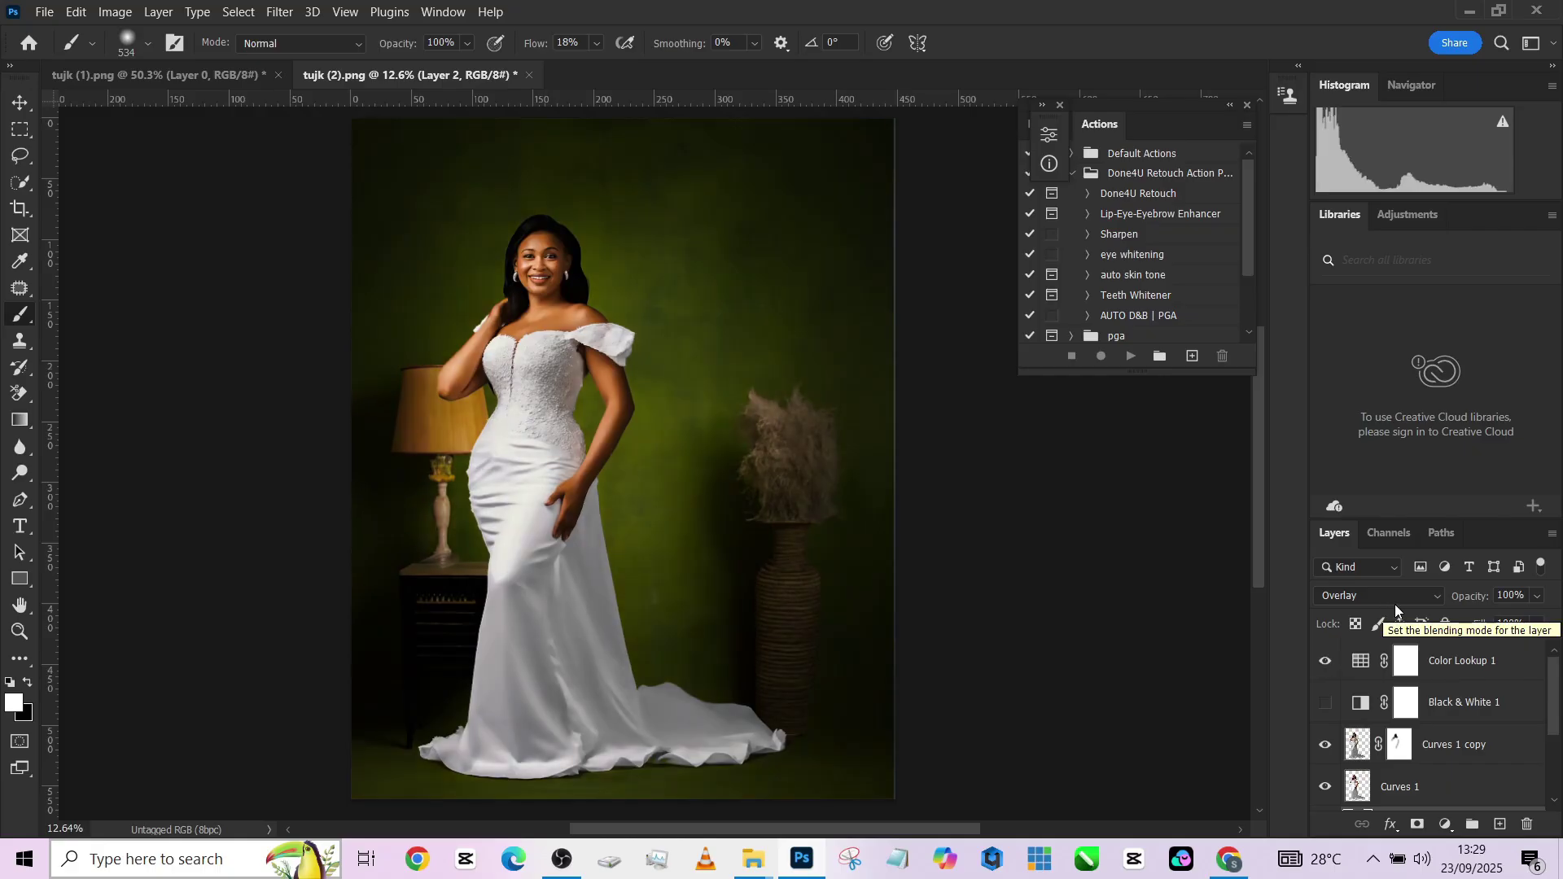
scroll(1483, 746, "down", 3)
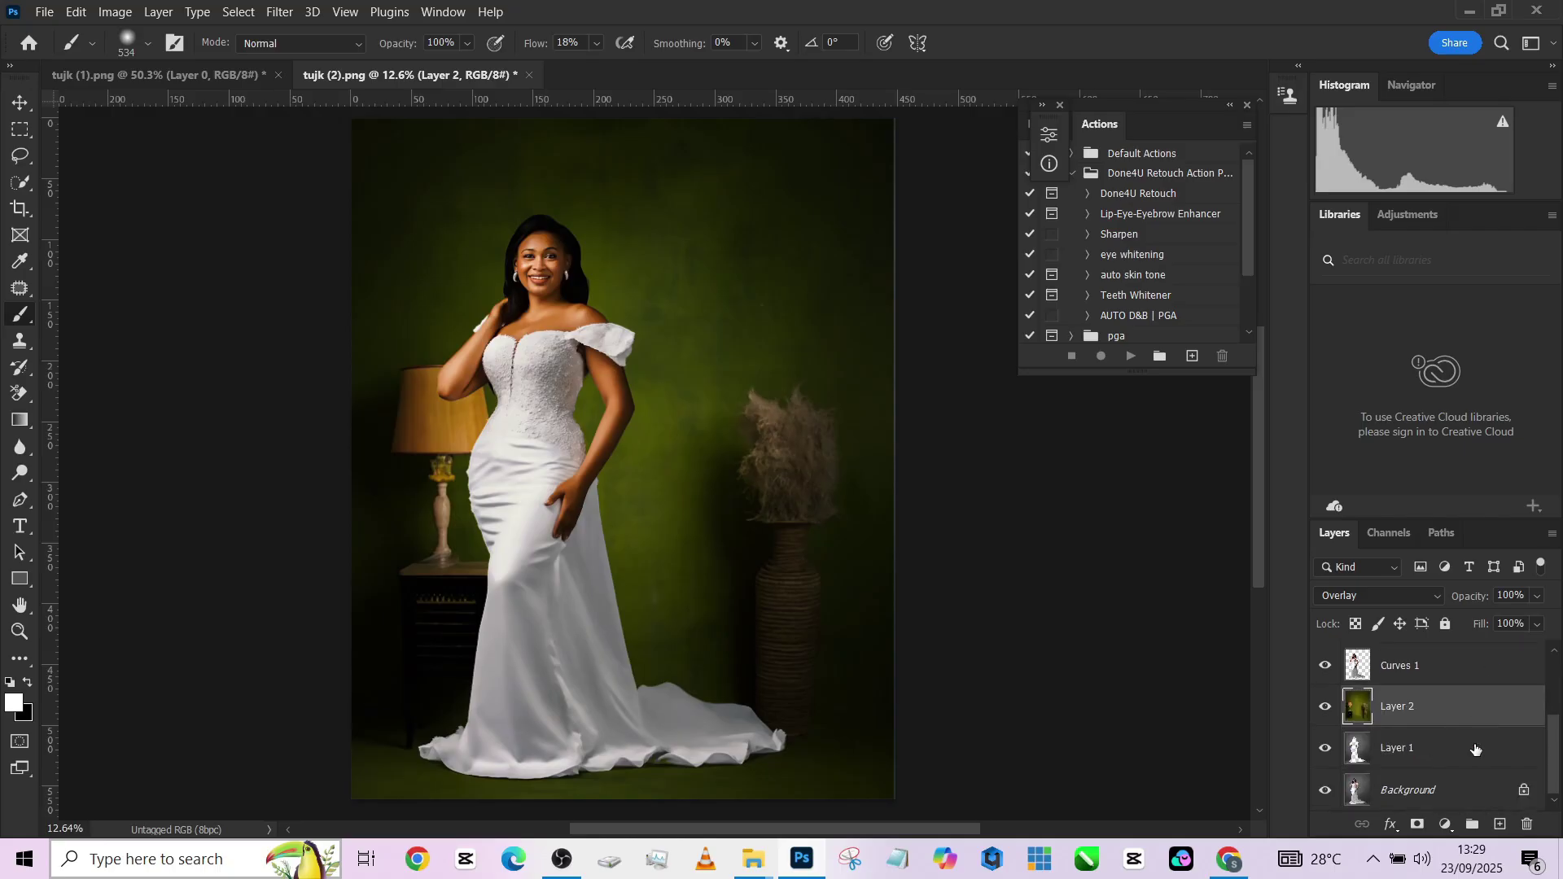
left_click(1326, 791, "alt")
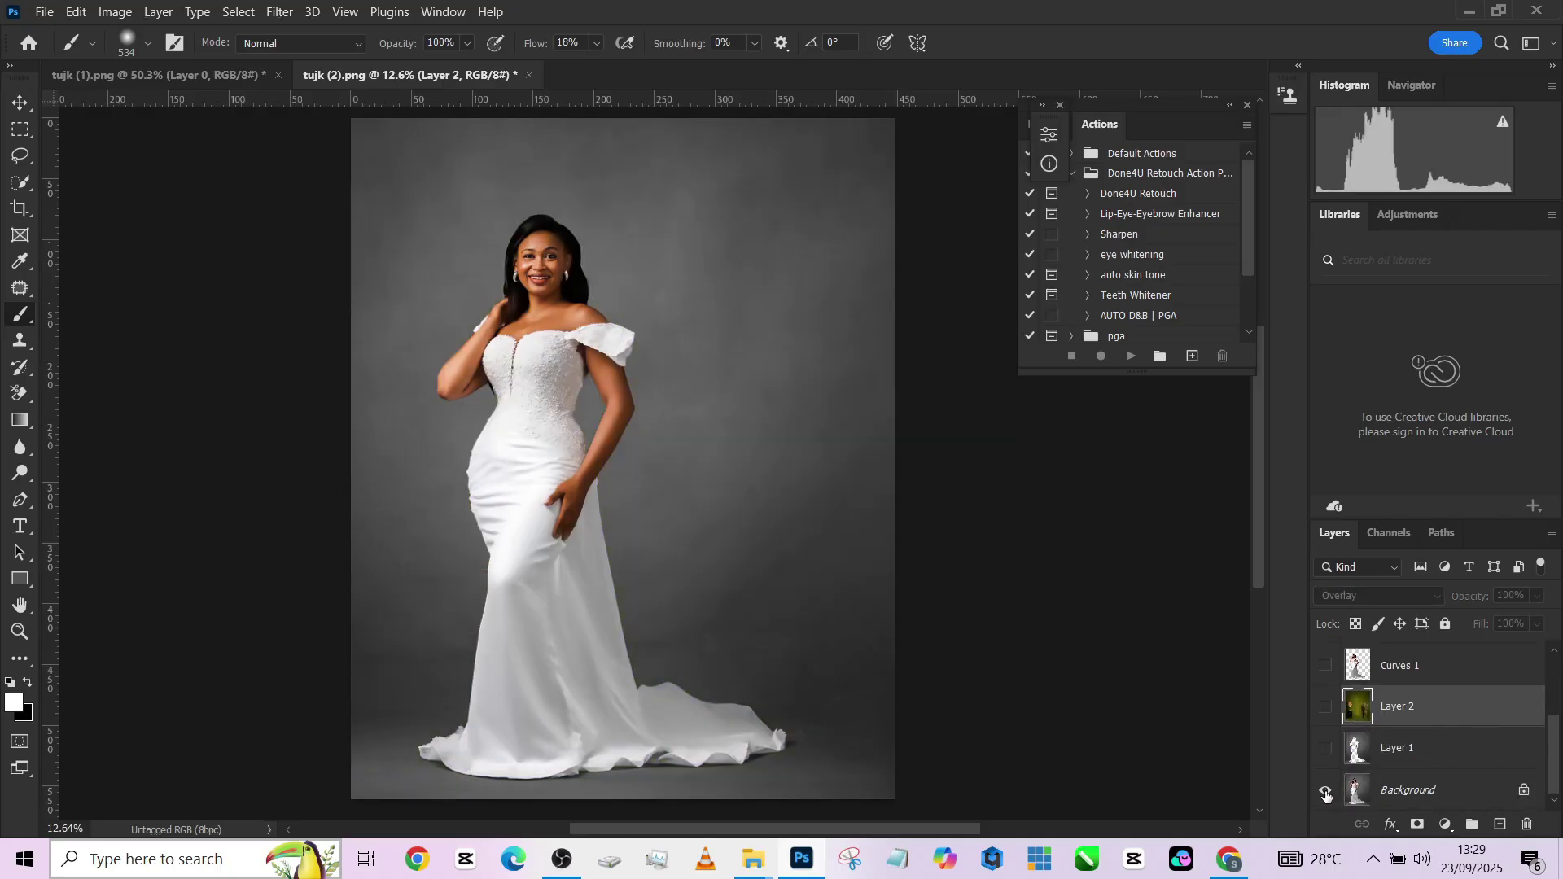
left_click(1327, 793, "alt")
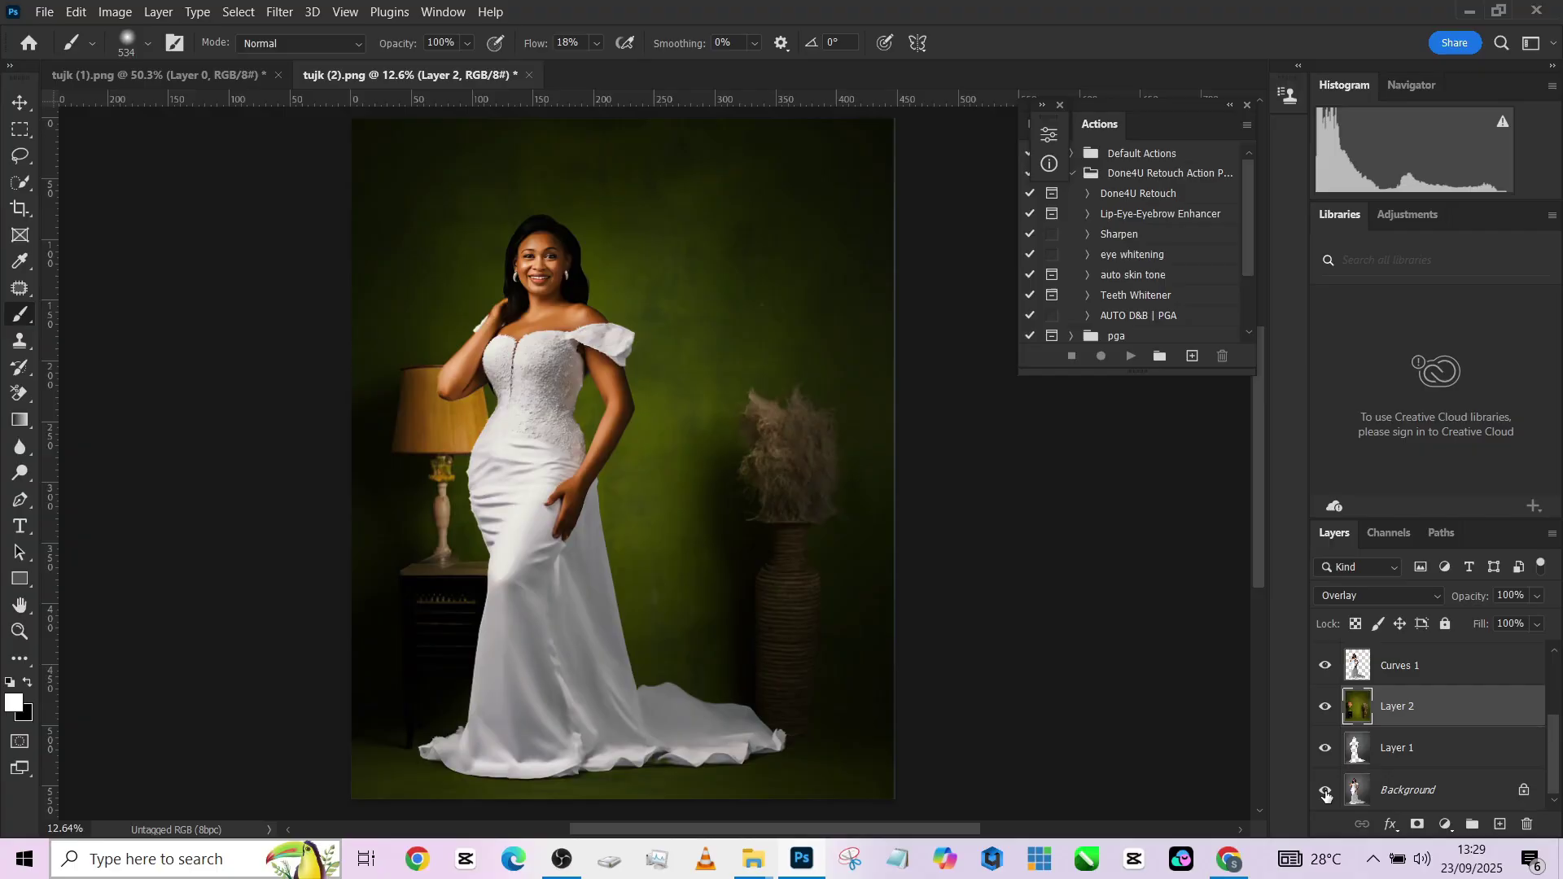
left_click(1326, 793, "alt")
left_click(1326, 794, "alt")
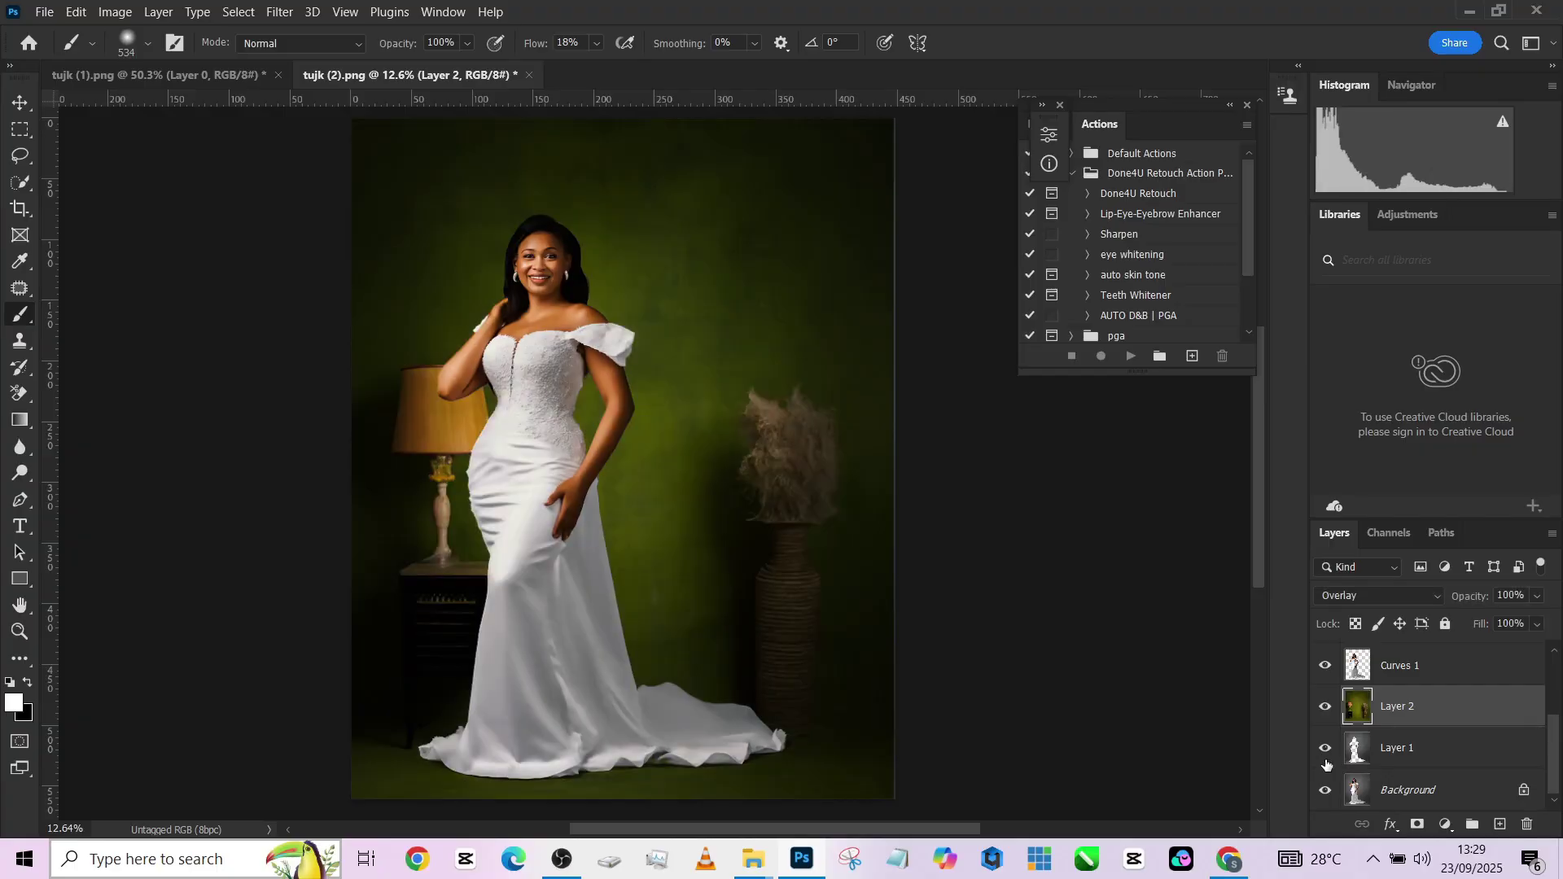